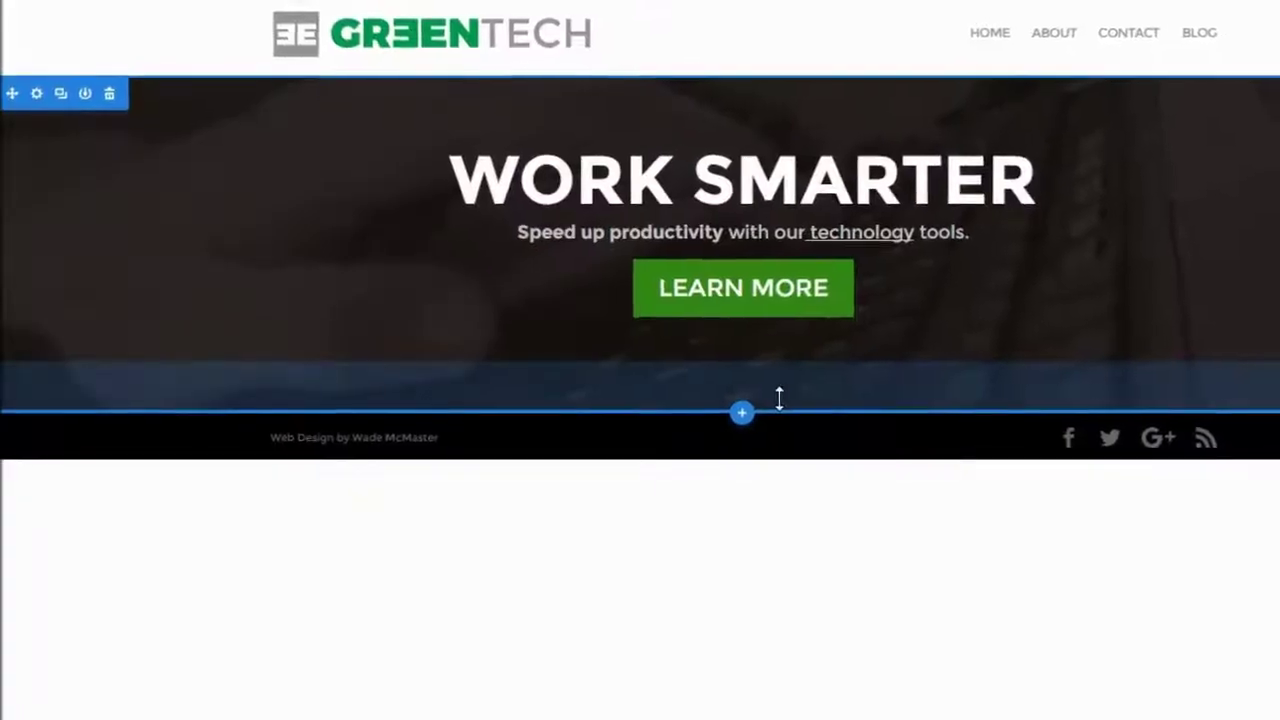
Enlarge the hero section's top and bottom padding and give it a dark grey background
drag(780, 397, 749, 482)
drag(675, 98, 649, 200)
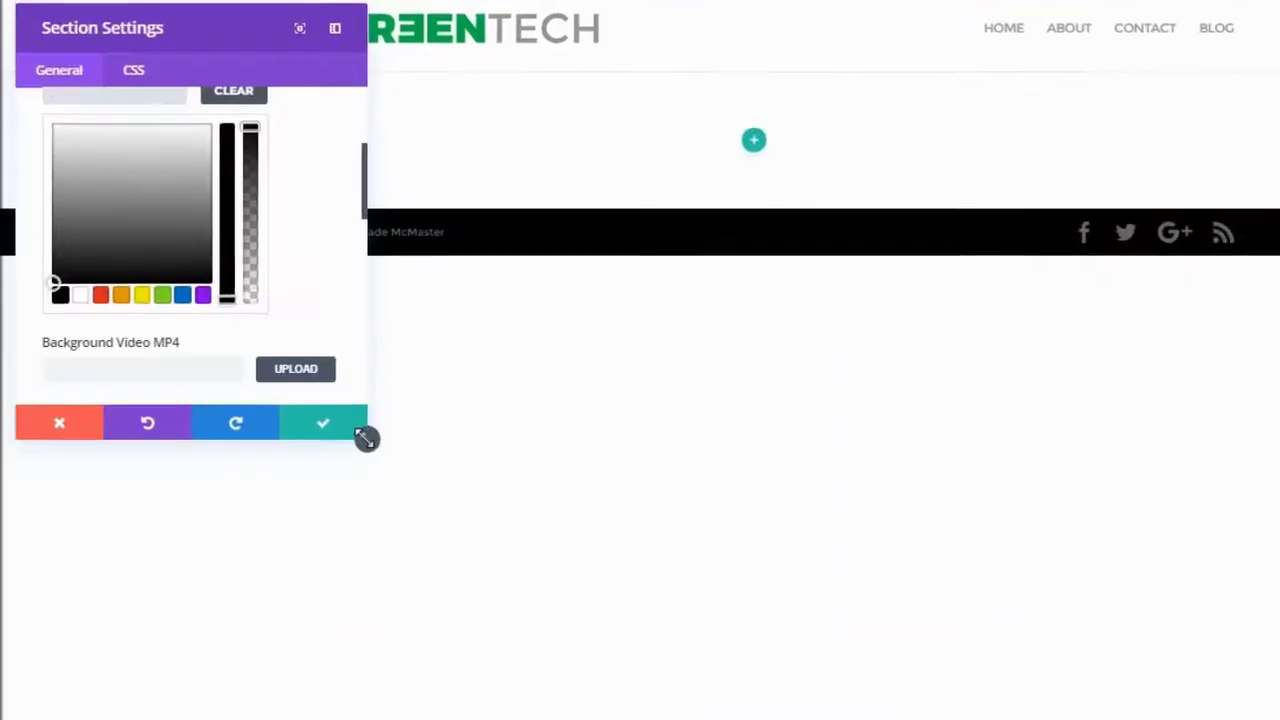
drag(366, 438, 358, 719)
drag(91, 260, 39, 253)
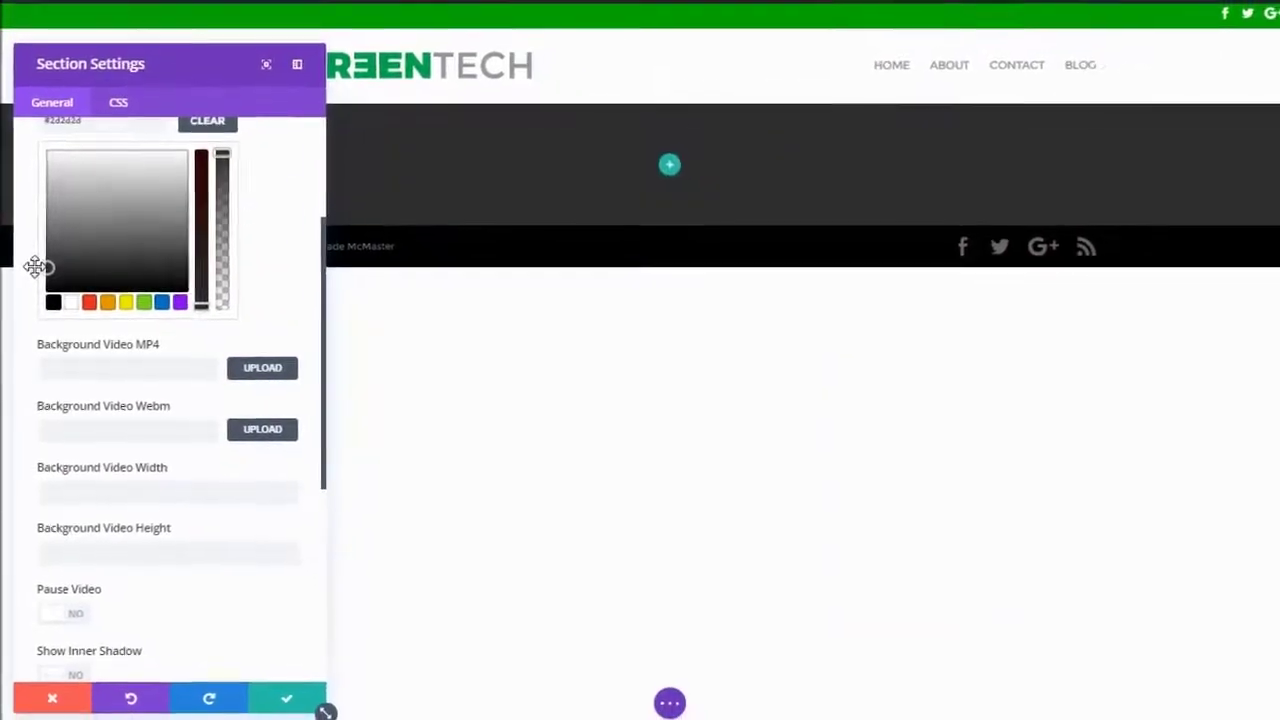
Copy the About icon image into the middle and right columns of the three-column row
scroll(286, 283, down, 5)
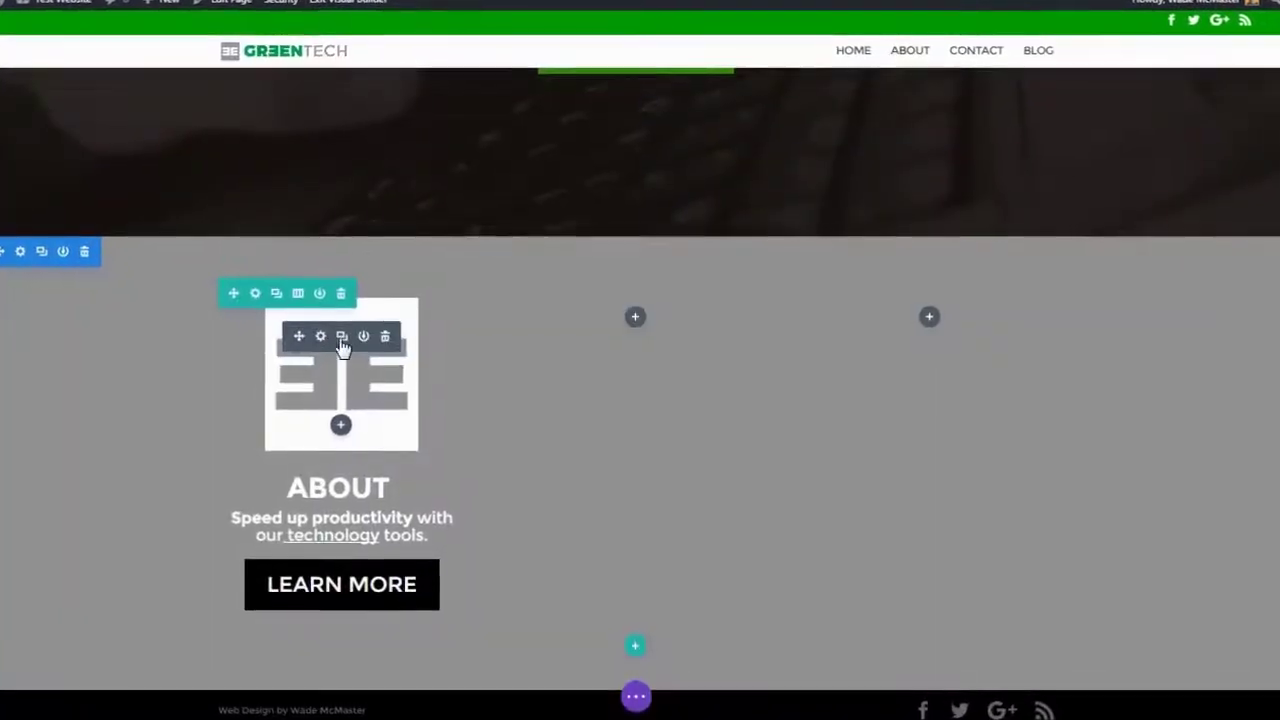
click(340, 335)
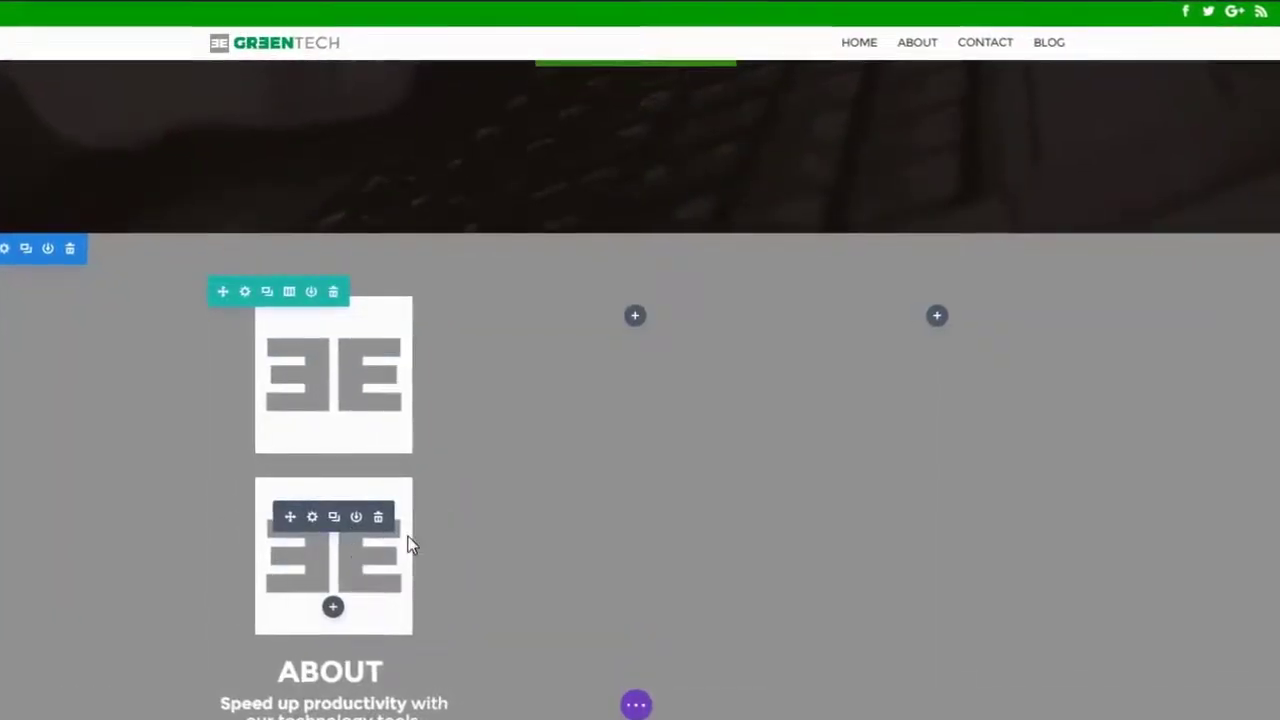
drag(410, 545, 636, 317)
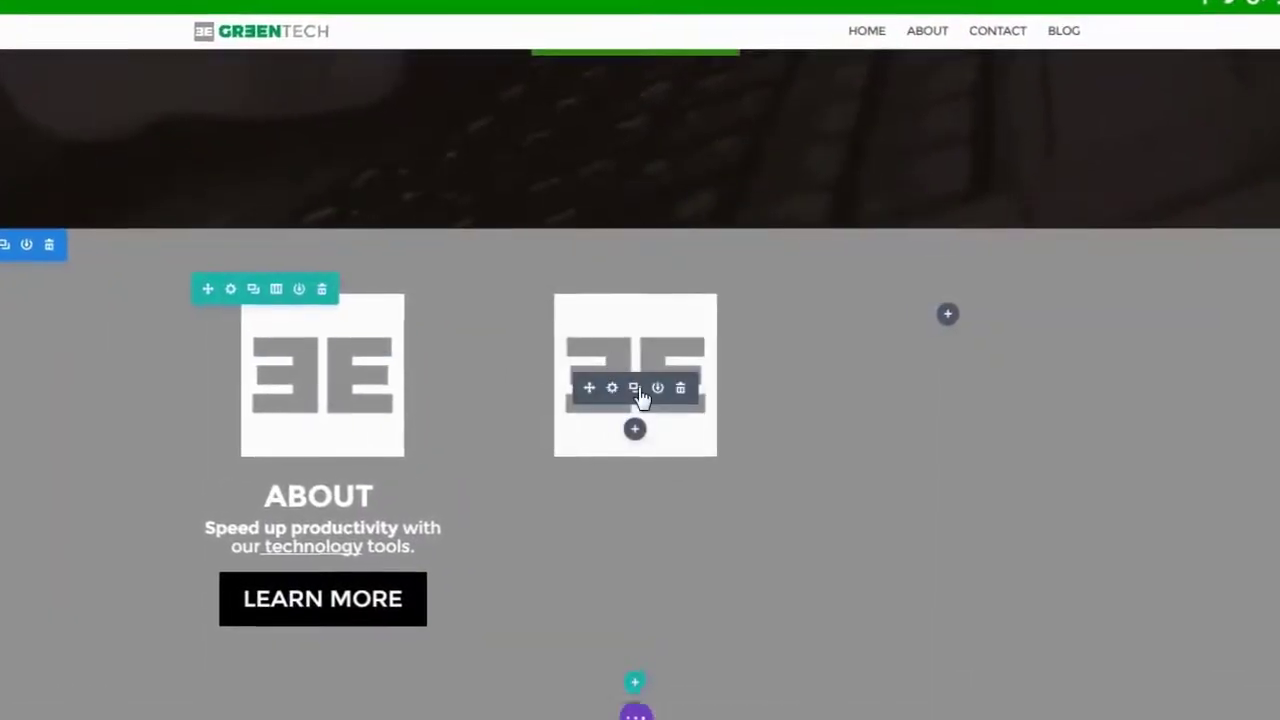
click(641, 397)
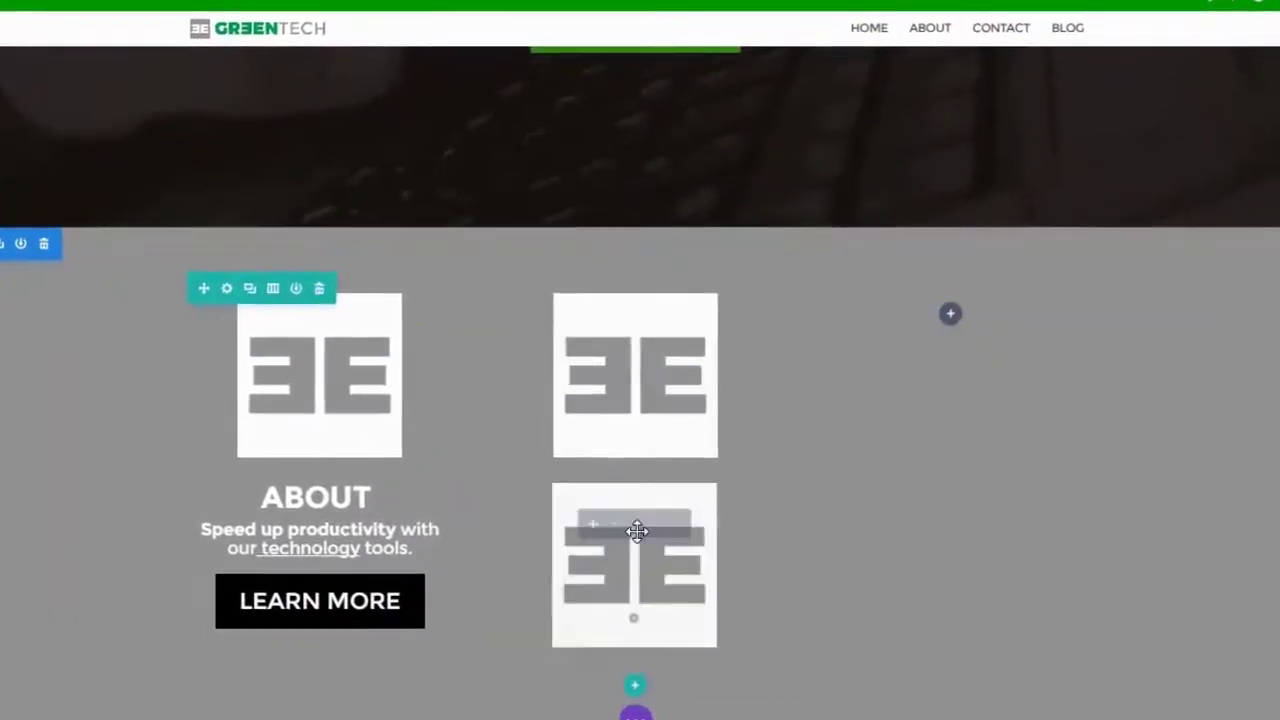
click(694, 527)
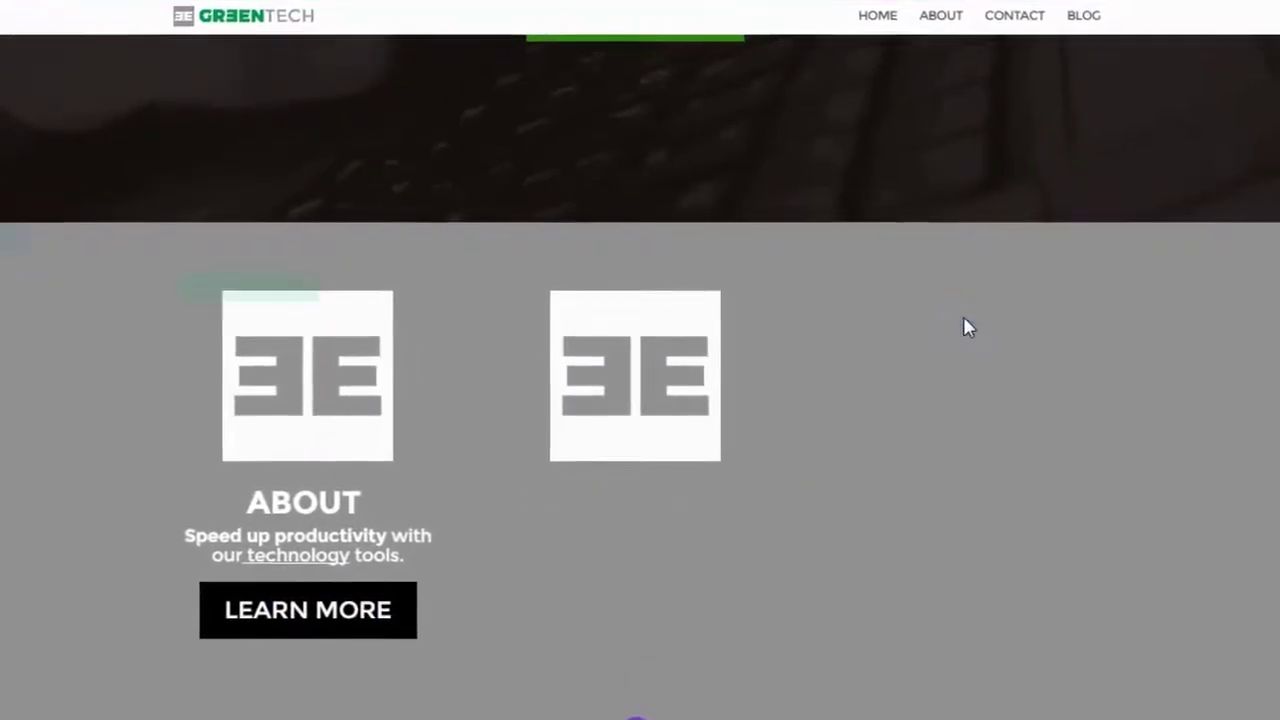
key(ctrl+v)
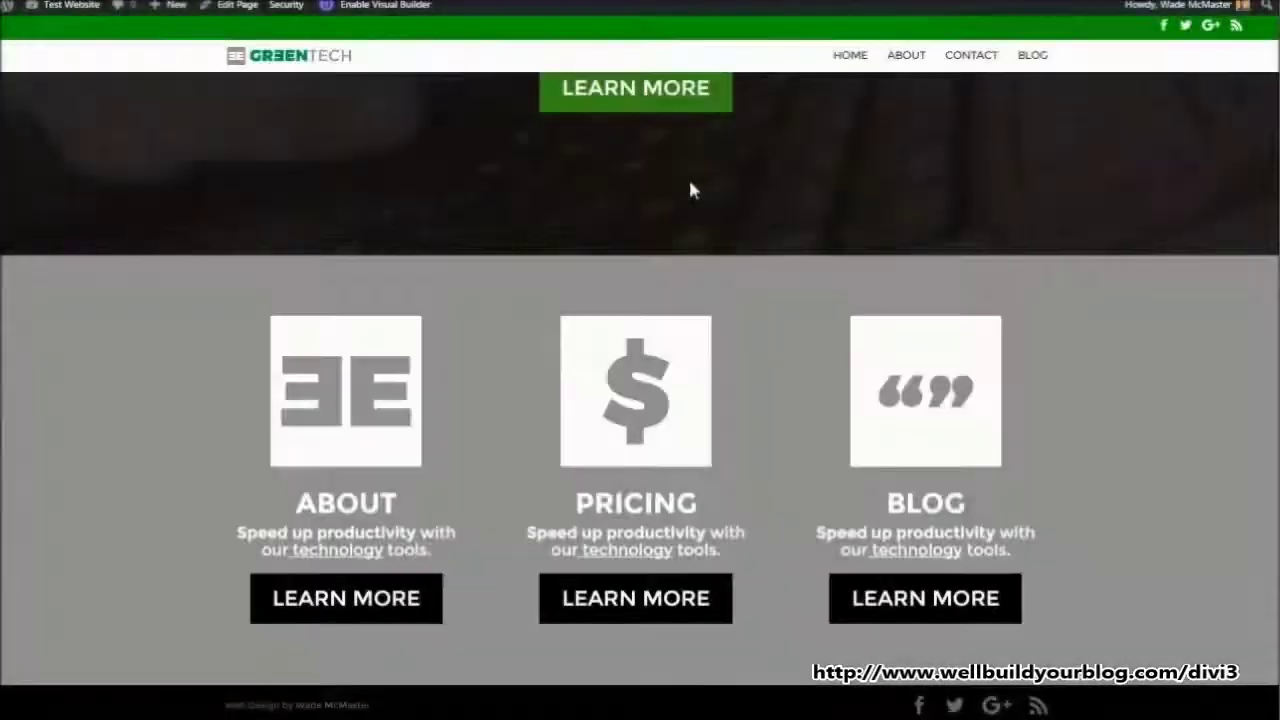
scroll(686, 215, up, 3)
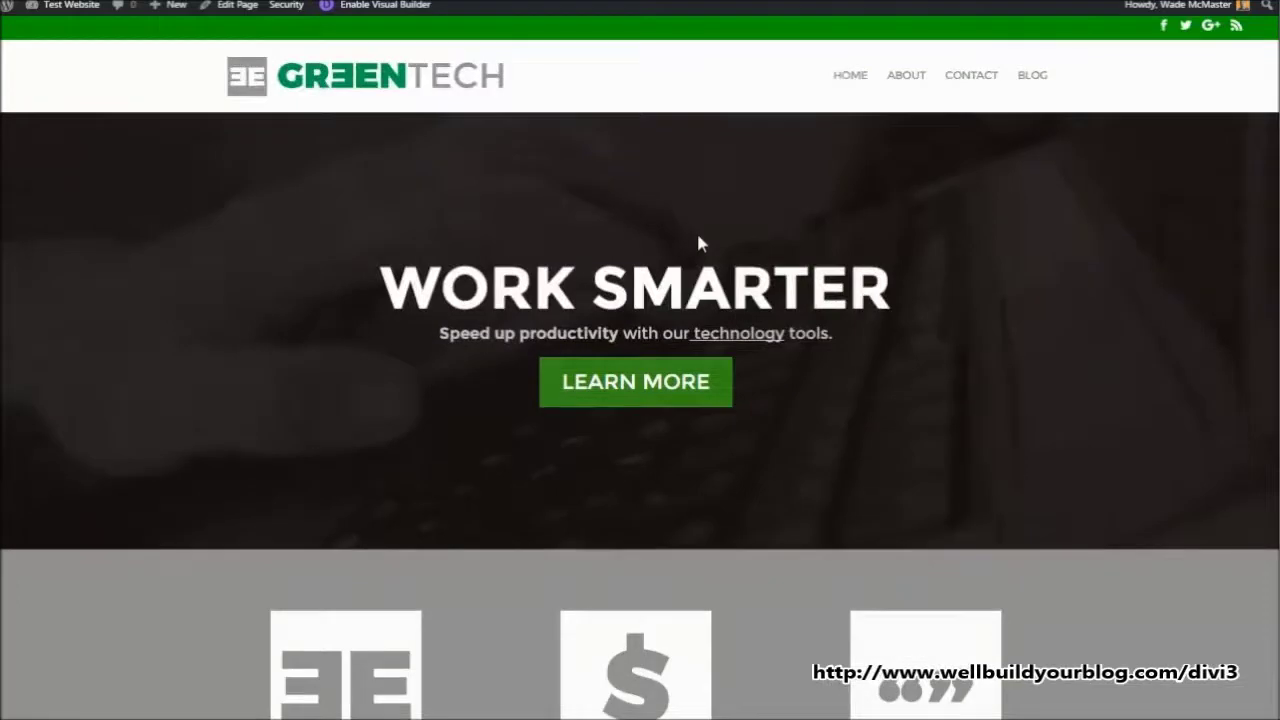
scroll(703, 240, down, 3)
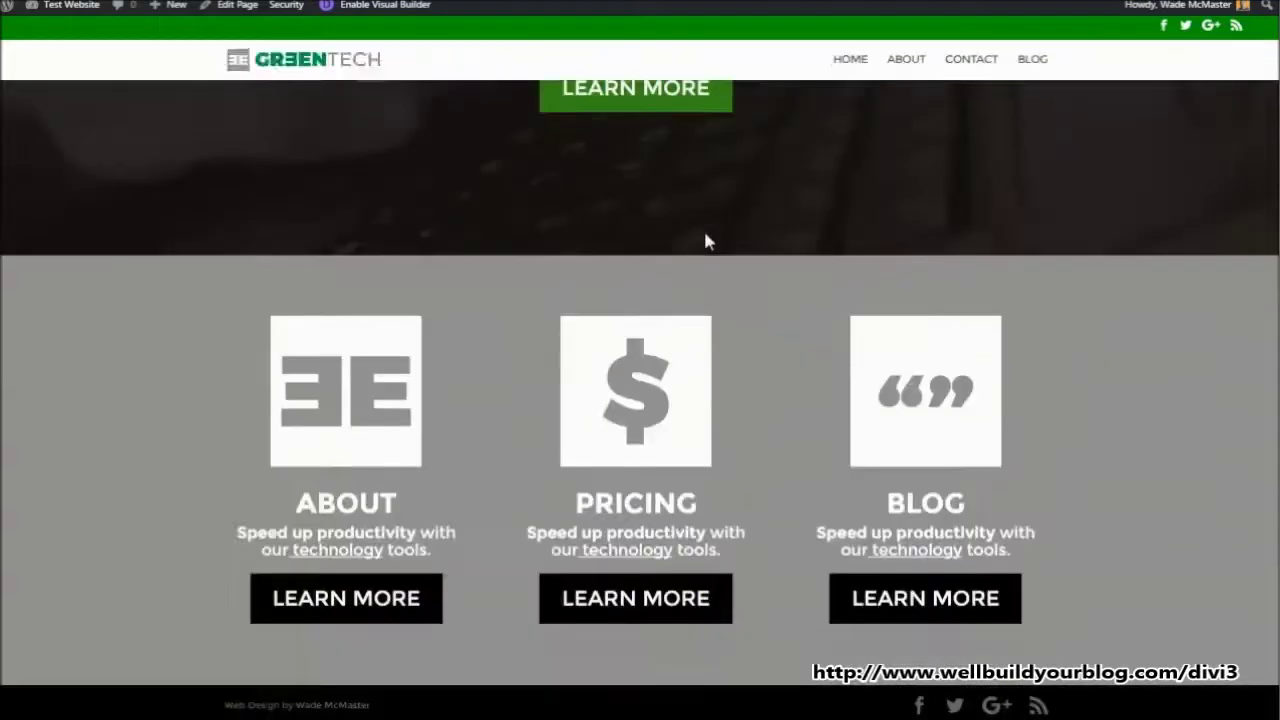
scroll(724, 342, up, 3)
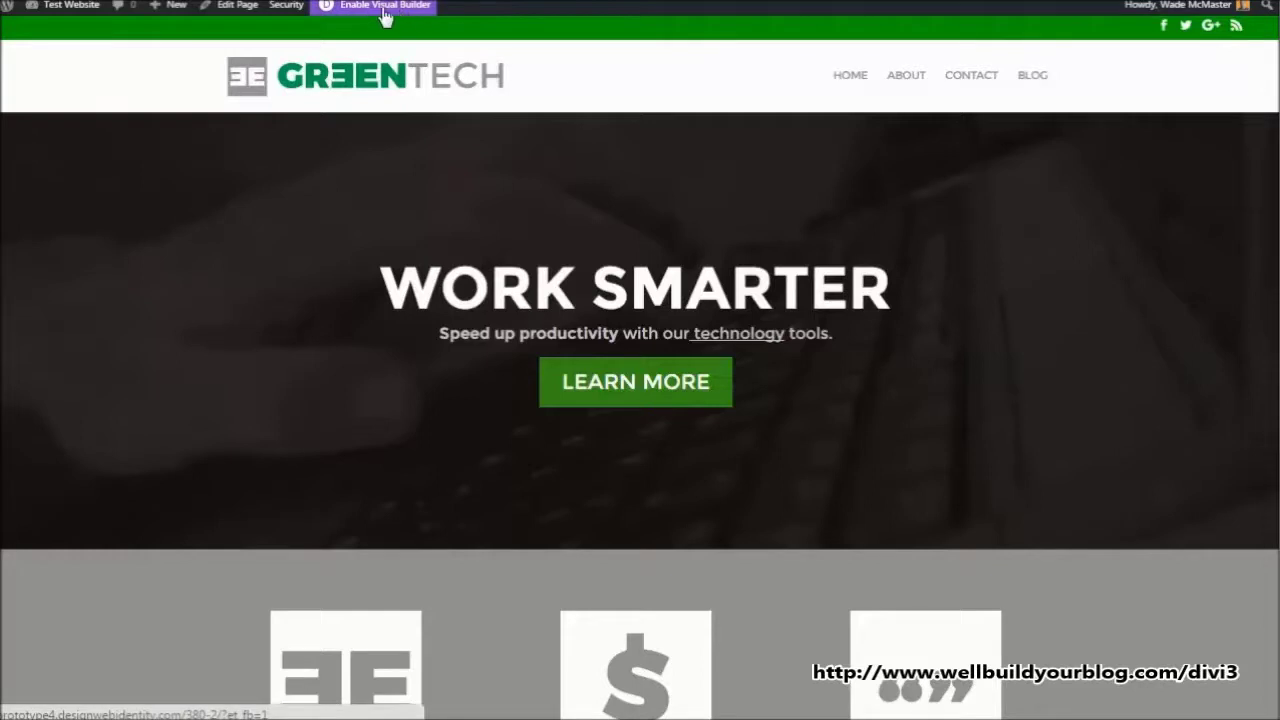
In the back-end editor, add a bottom standard section with a 2/3 + 1/3 column row
click(240, 8)
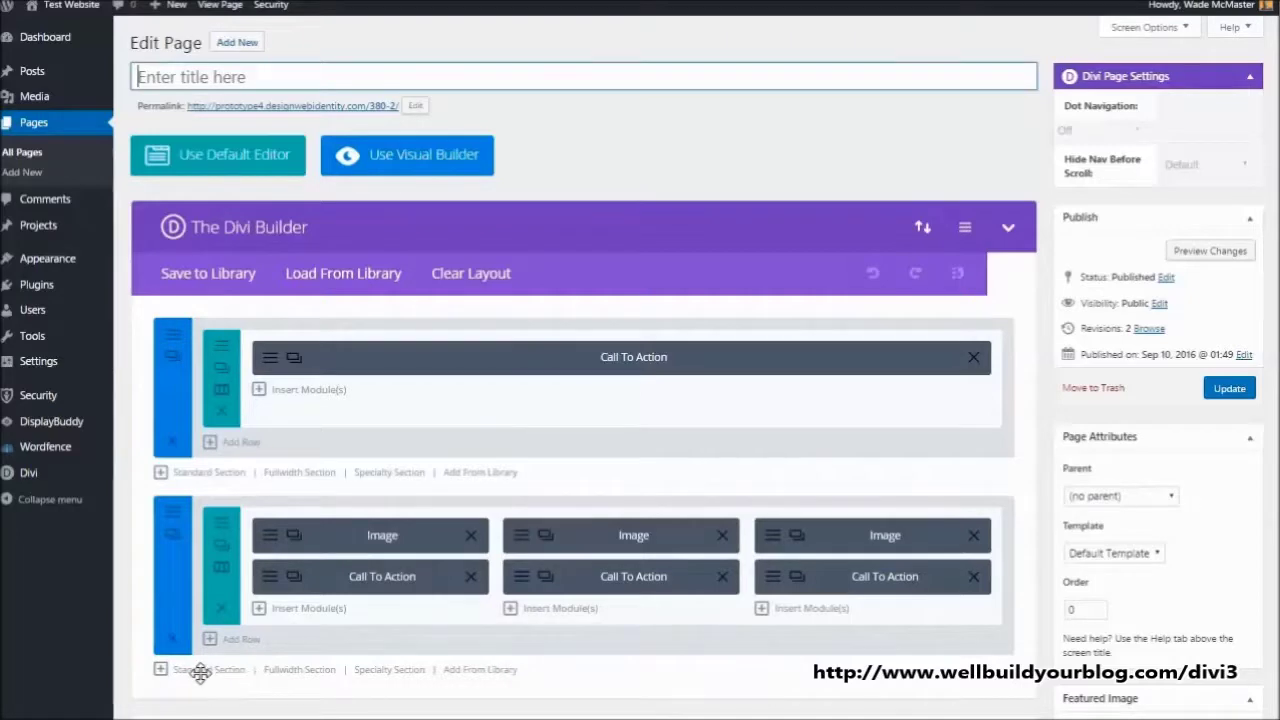
scroll(200, 668, down, 1)
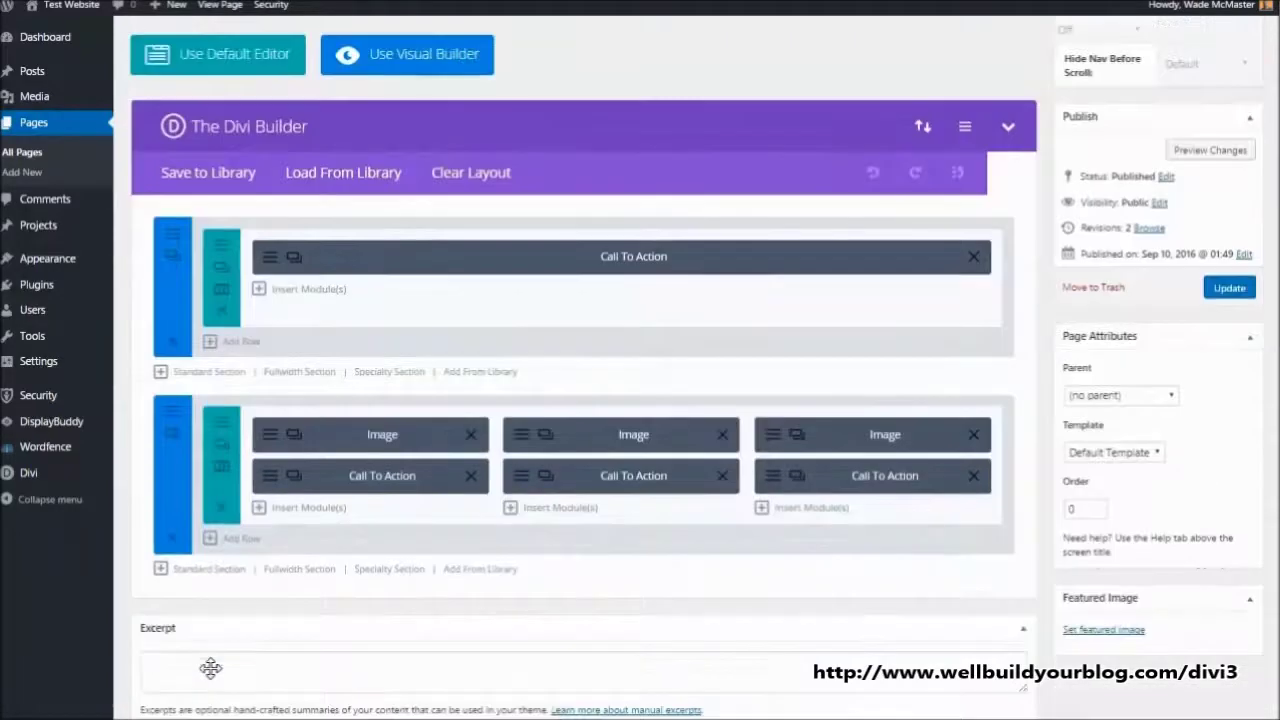
click(222, 570)
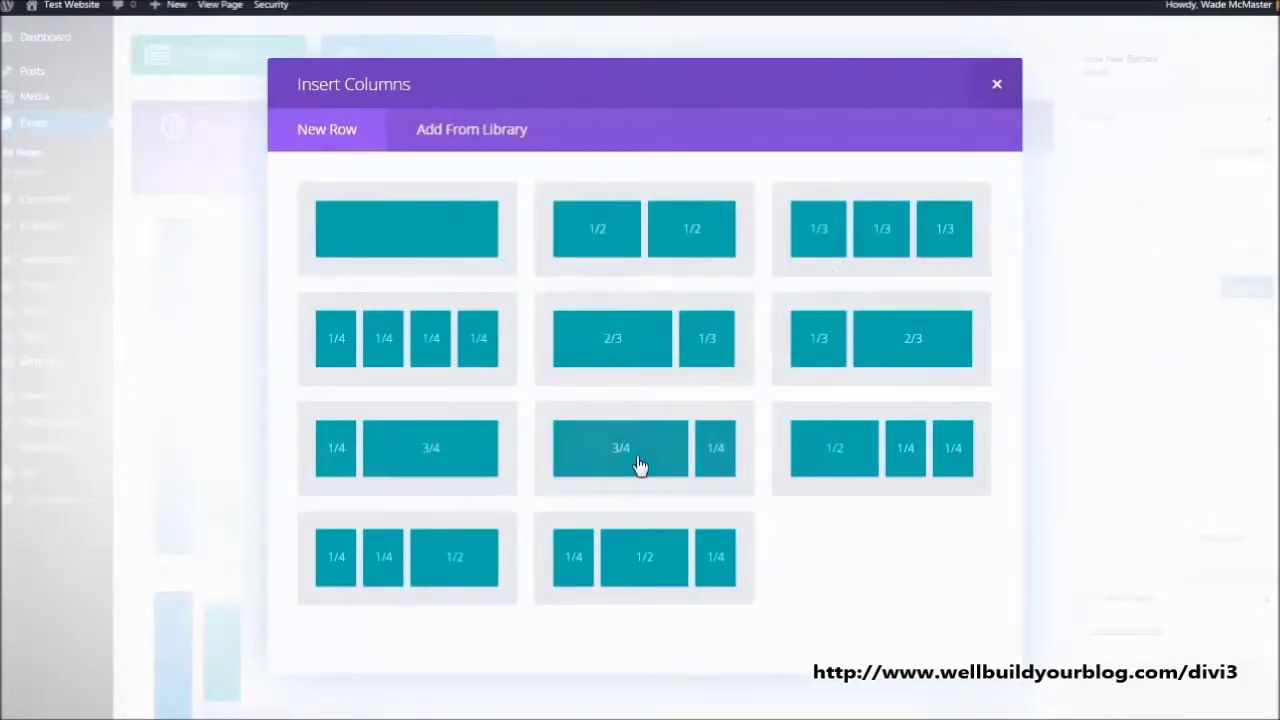
click(697, 352)
scroll(675, 340, down, 3)
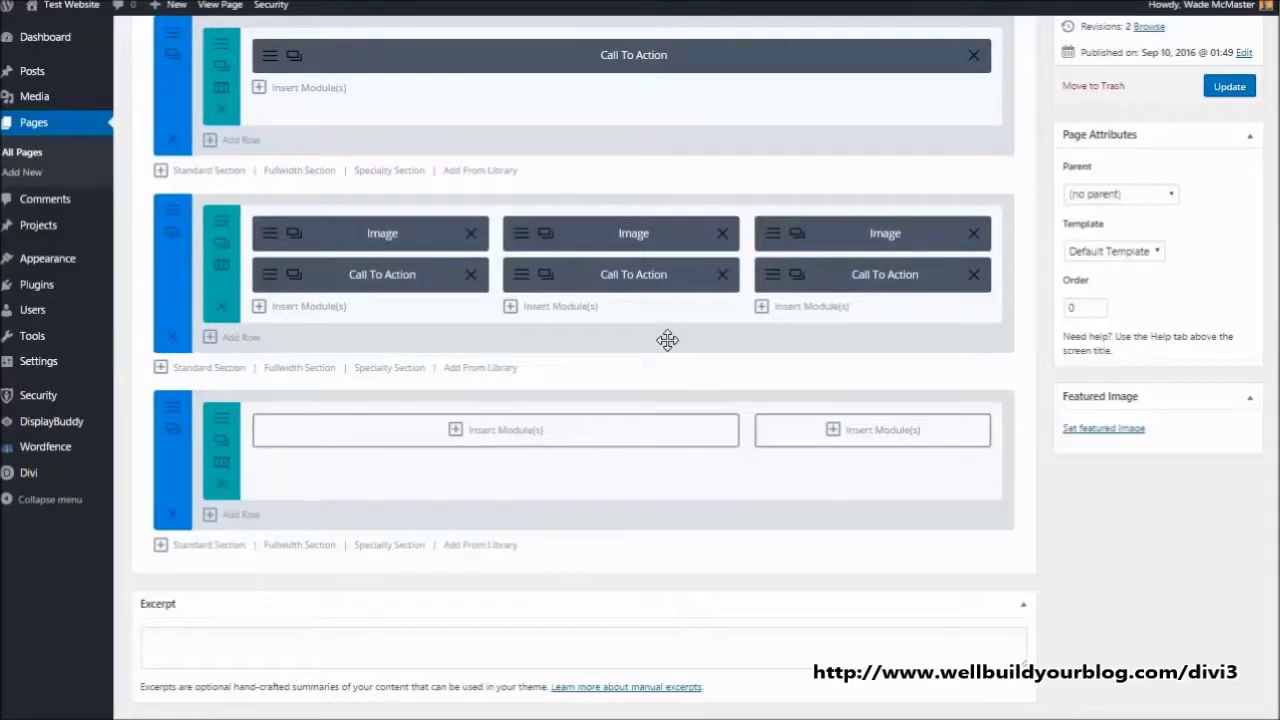
click(461, 437)
Add a Text module with a 'WHO AM I?' Heading 2 over a pasted Lorem ipsum paragraph
scroll(455, 434, down, 3)
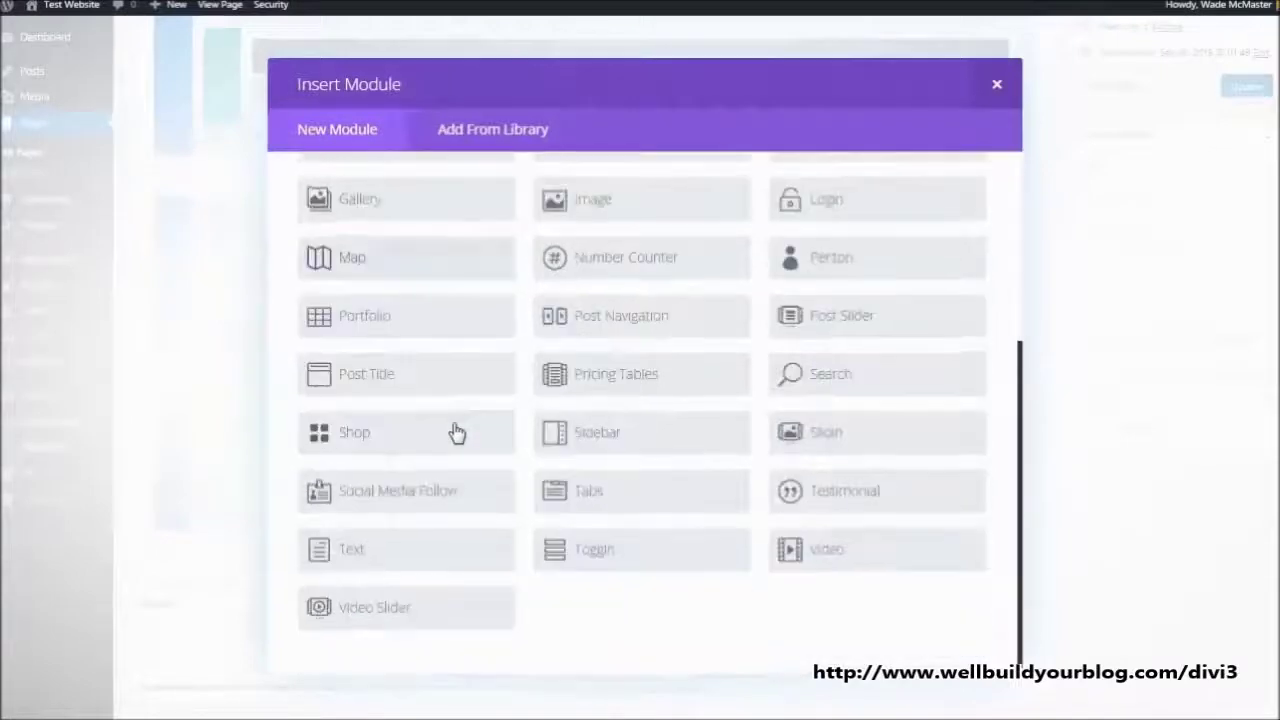
click(424, 560)
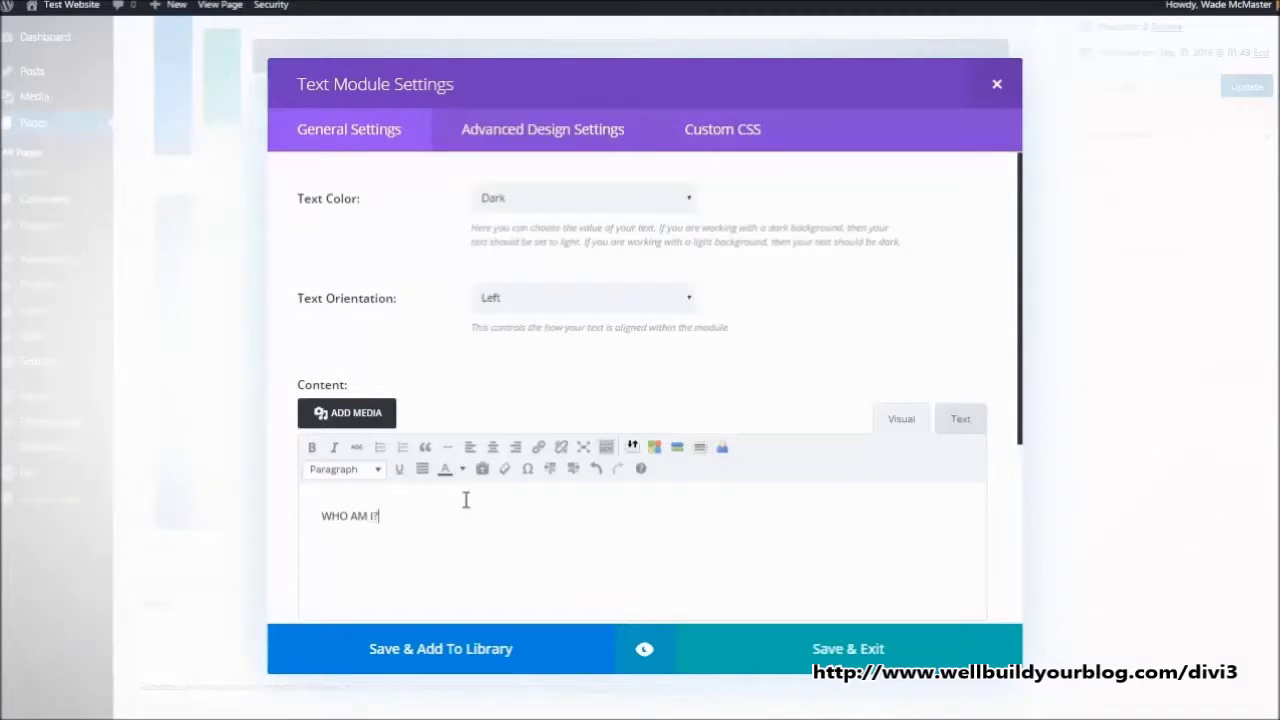
drag(407, 515, 298, 513)
click(378, 469)
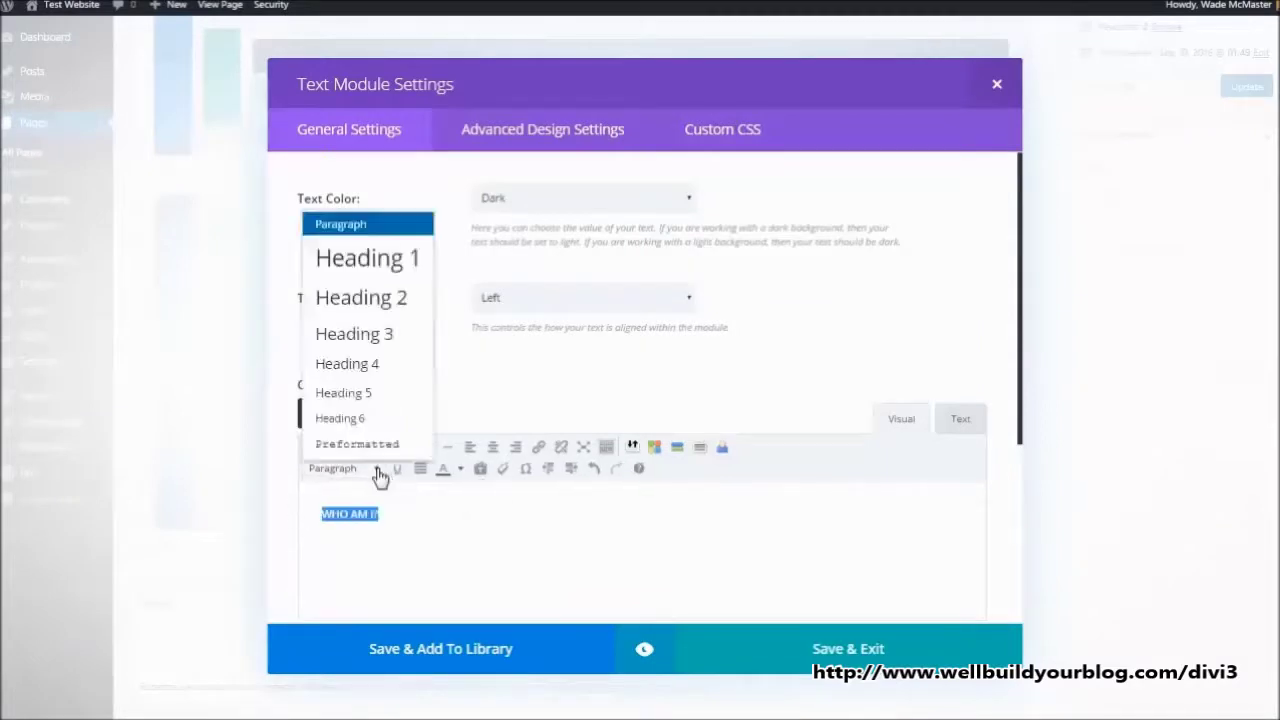
click(362, 311)
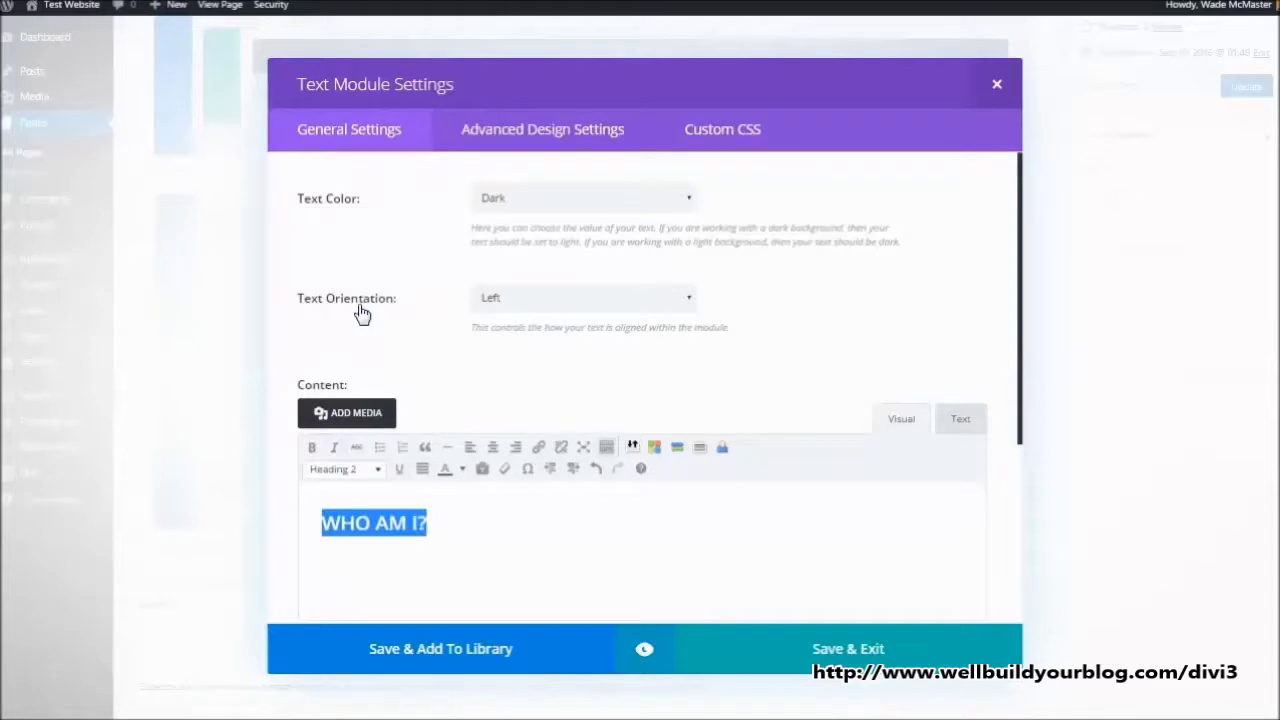
click(455, 523)
key(Return)
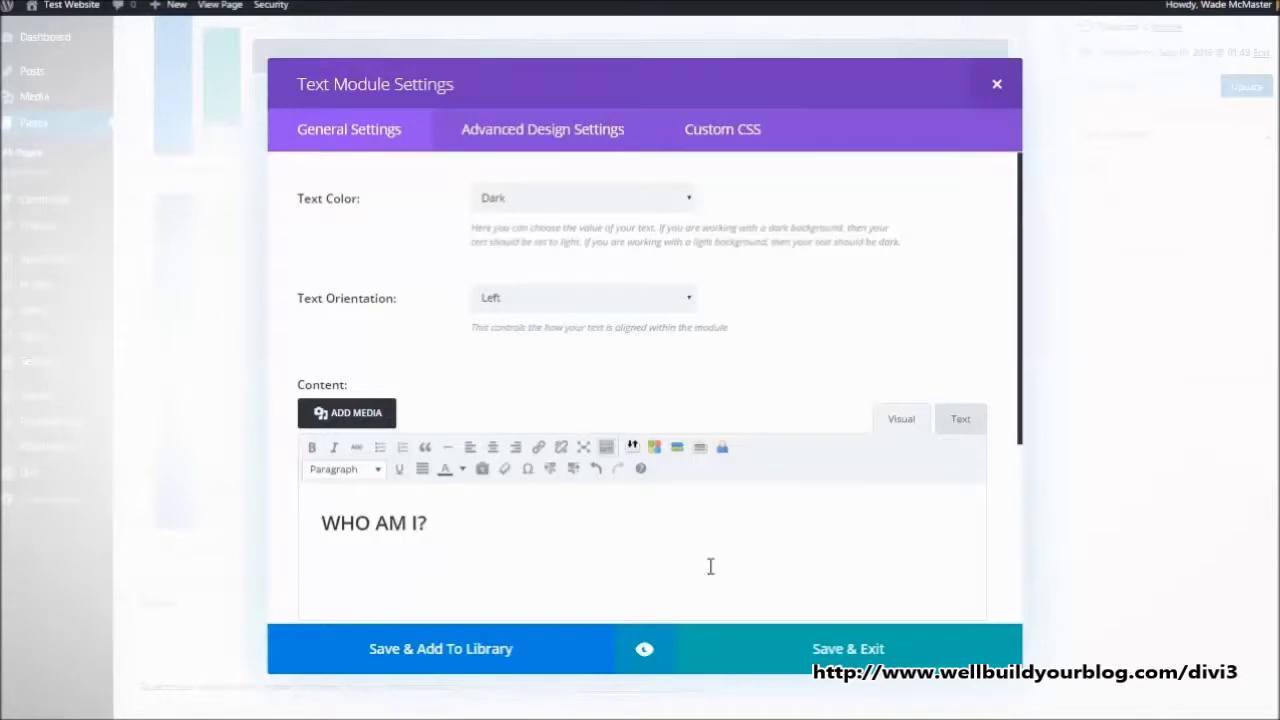
text(Lorem ipsum dolor sit amet, consectetur adipiscing elit. In orci dui, congue nec egestas vitae, hendrerit malesuada dui. Nunc elementum bibendum pretium. Cras in vulputate sem. Praesent justo tellus, gravida ac nisl a, congue ultrices dui. Donec arcu ligula, ullamcorper eu aliquet id, aliquam vitae tellus. Lorem ipsum dolor sit amet, consectetur adipiscing elit. Vestibulum in tempus velit. Integer pellentesque sapien quis facilisis ultricies. Integer malesuada vestibulum libero in lacinia. Nam et malesuada ipsum. Nunc pharetra leo a libero tempor, at vehicula augue ultrices.)
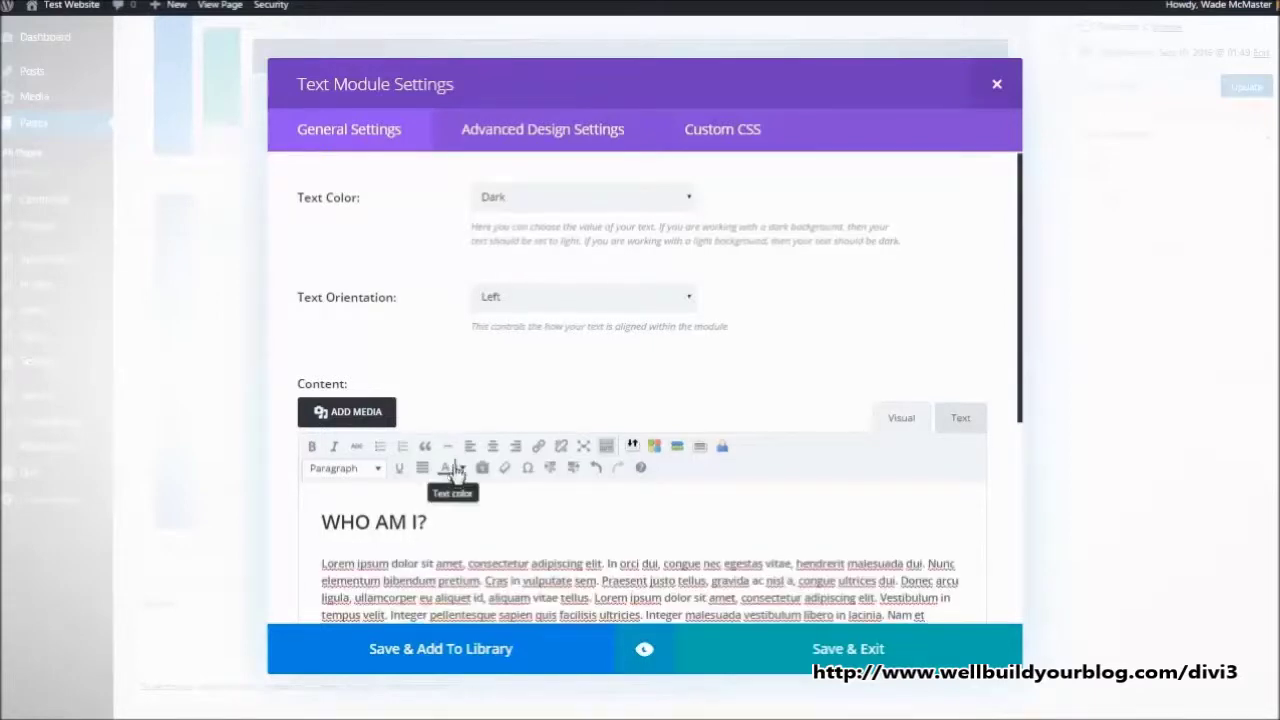
scroll(470, 500, down, 1)
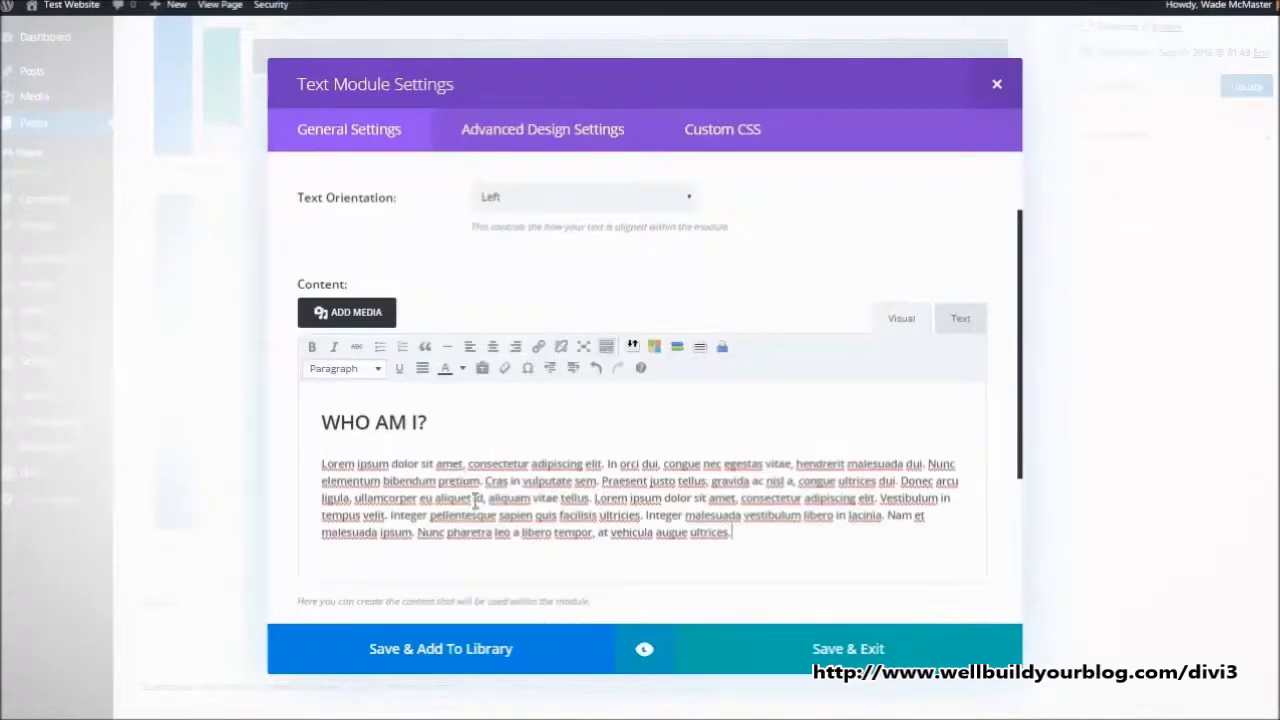
click(813, 651)
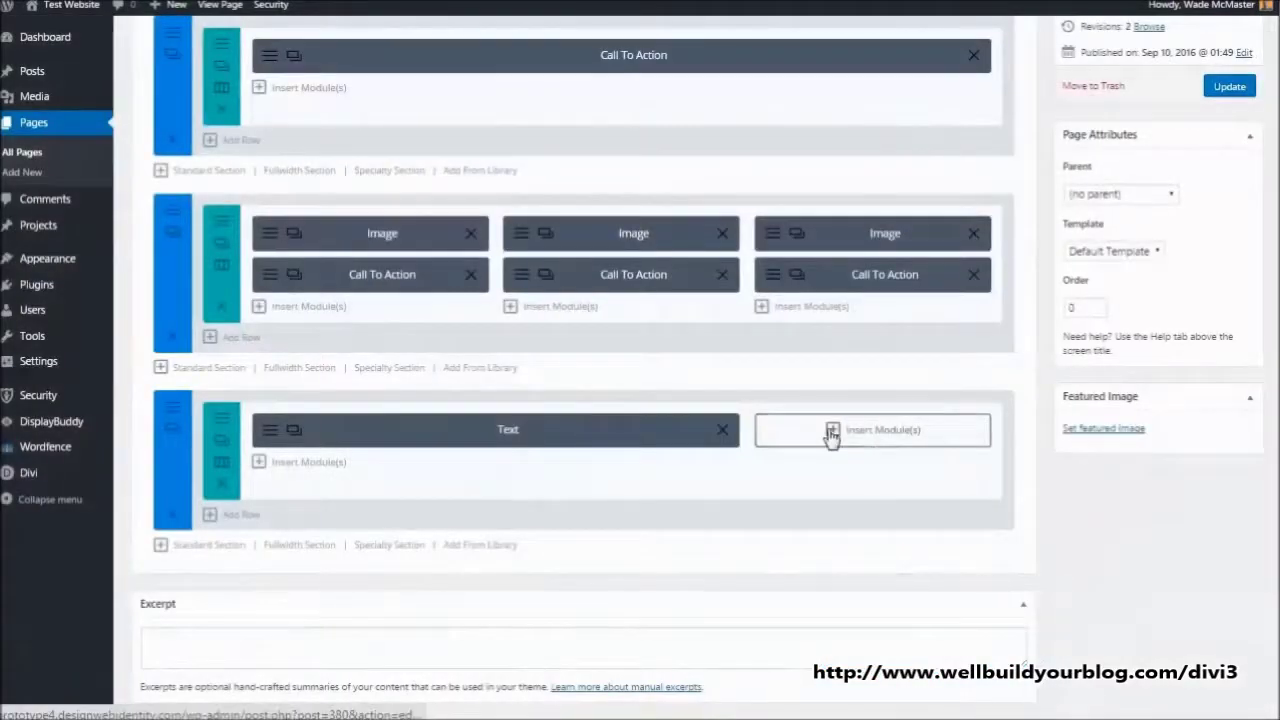
Add an Image module to the narrow column showing the uploaded ID.jpg photo
click(832, 431)
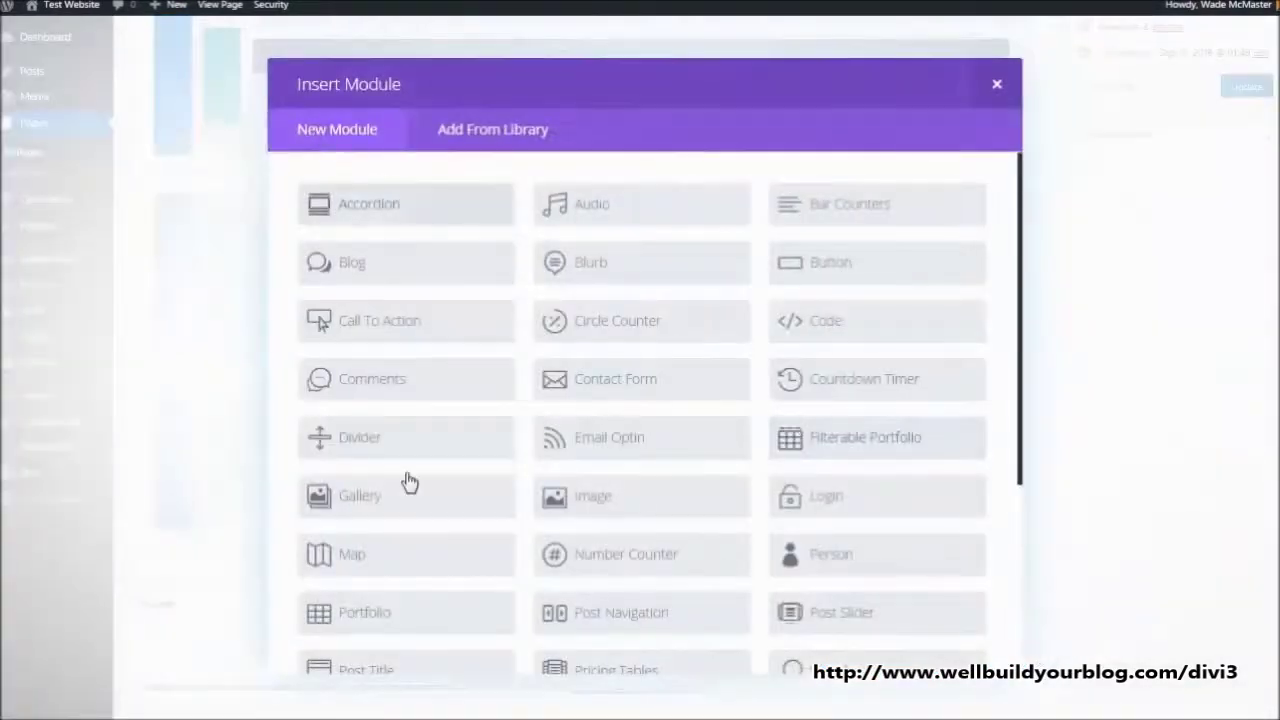
click(604, 503)
click(870, 199)
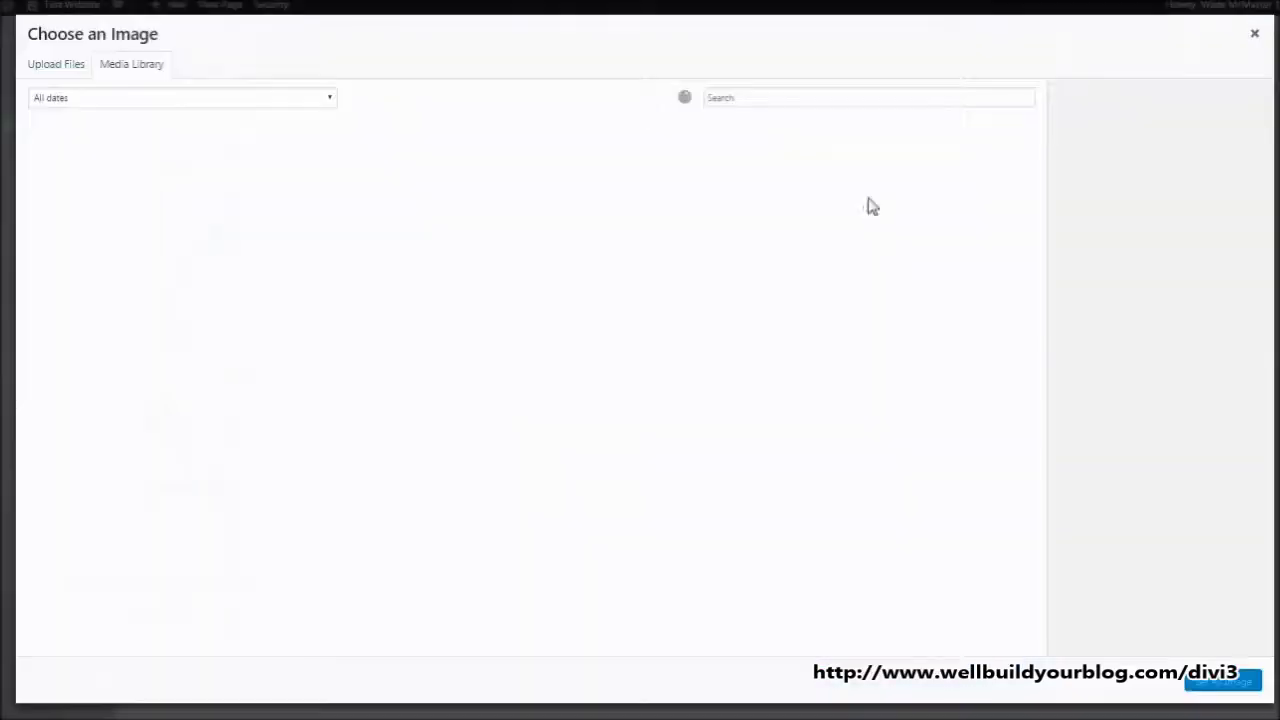
click(54, 68)
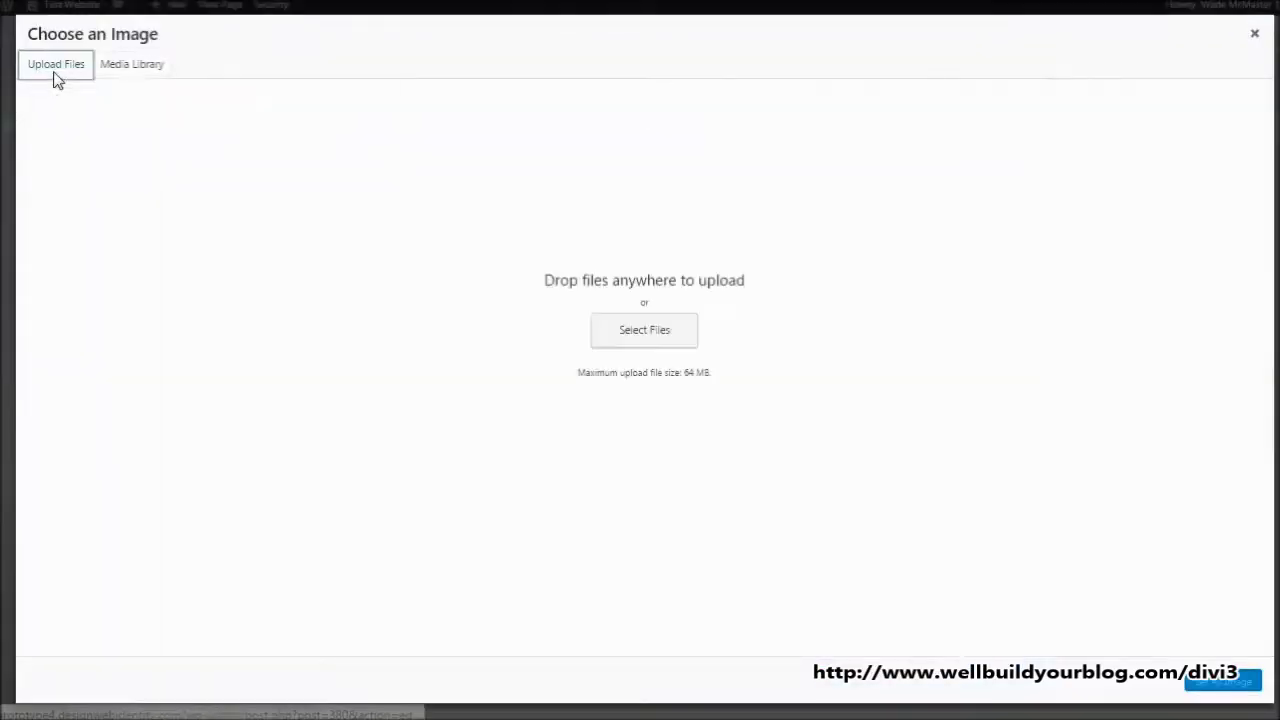
click(645, 338)
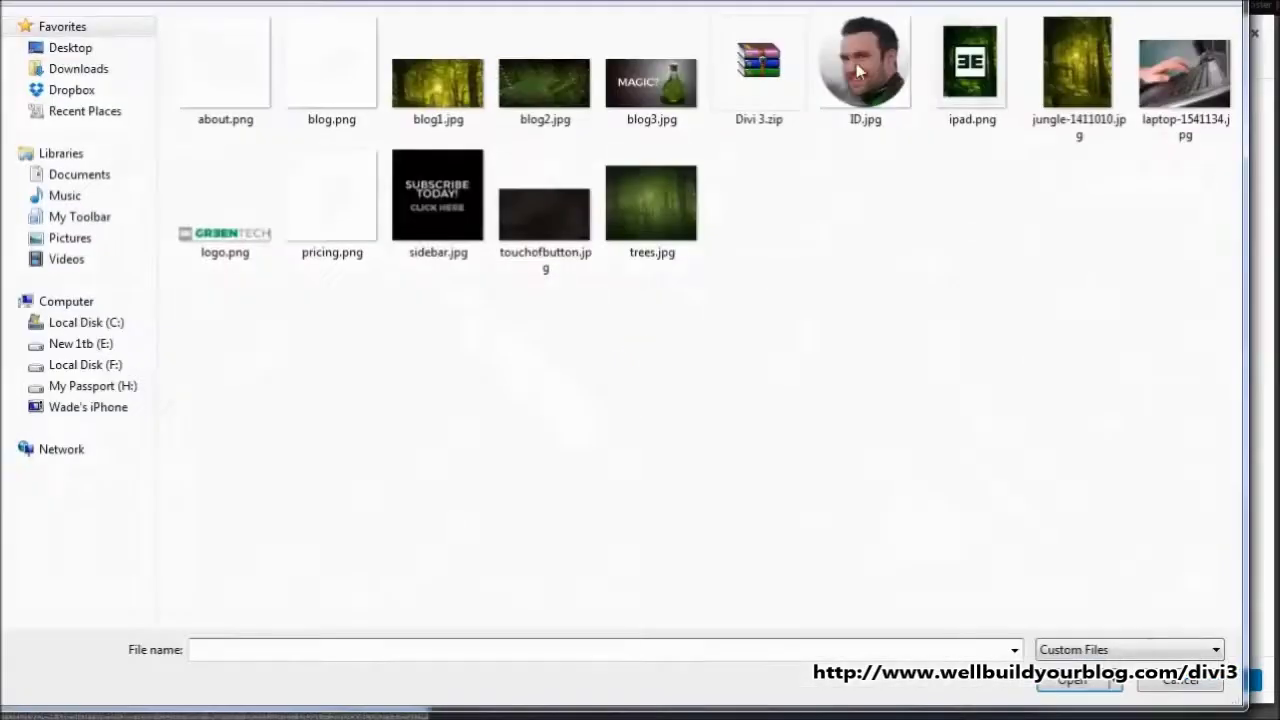
click(855, 62)
double_click(854, 62)
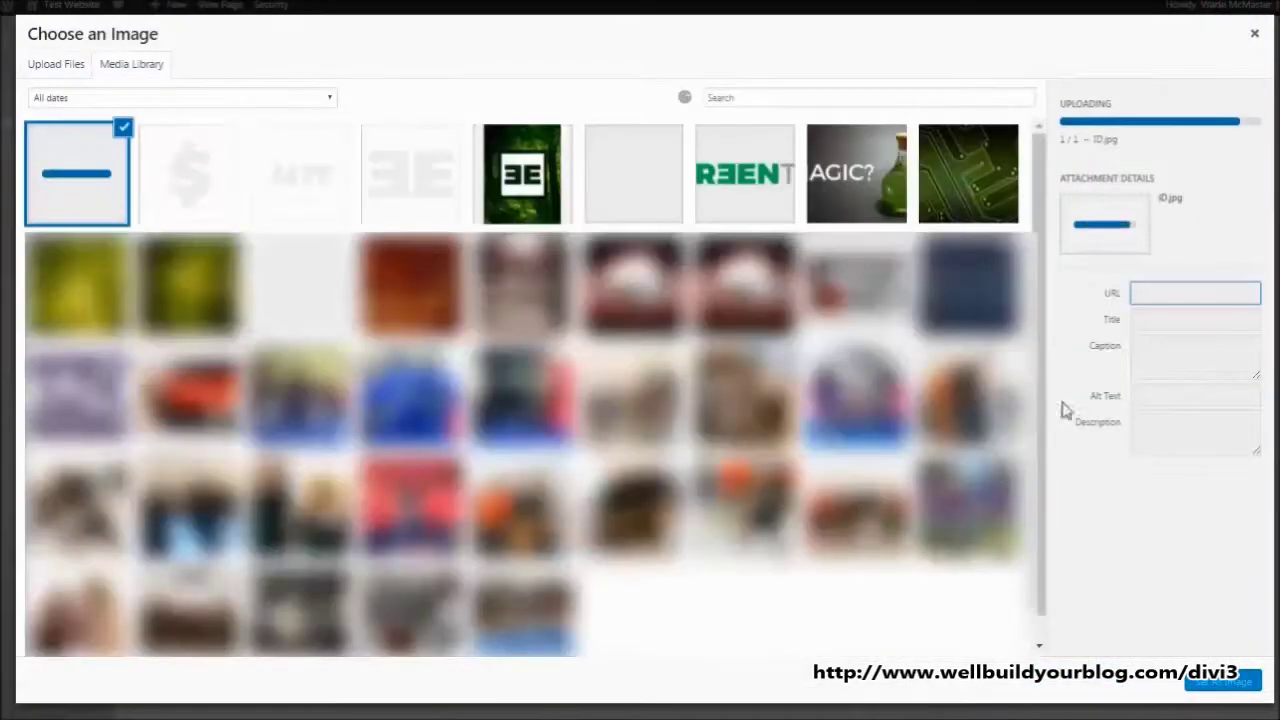
click(1221, 682)
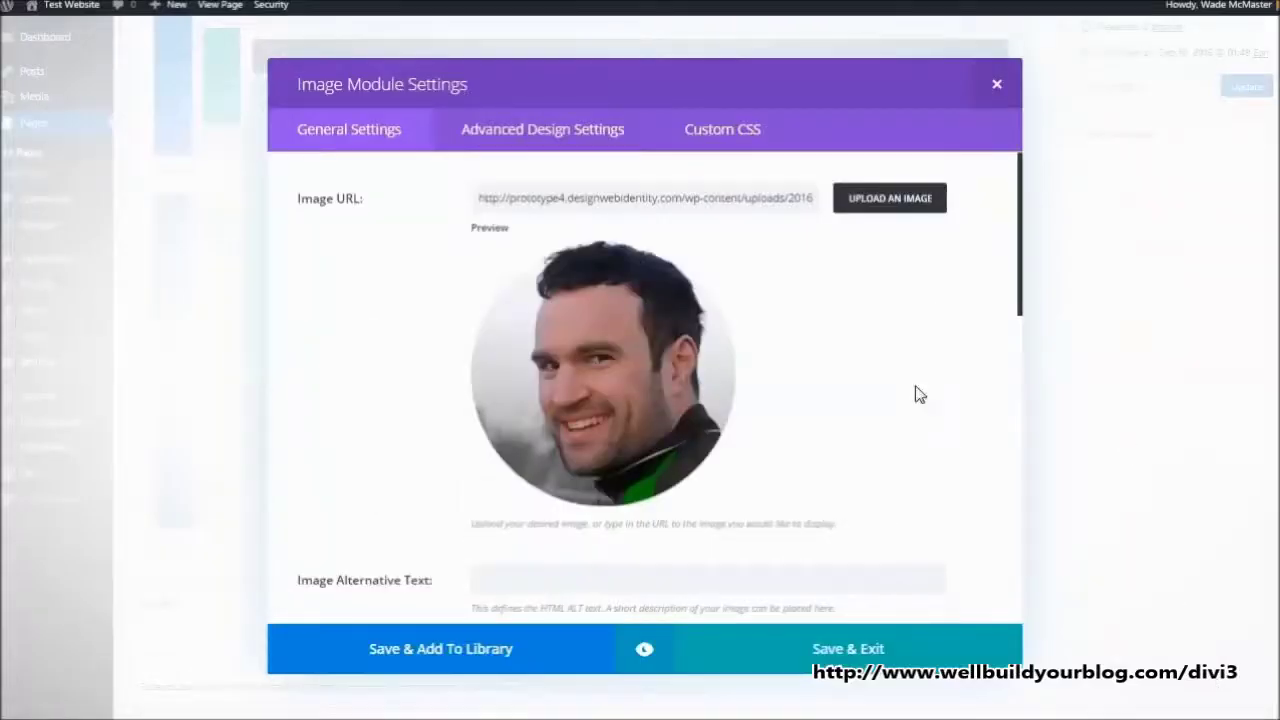
Set the image animation to Right To Left and save the module
mouse_move(606, 328)
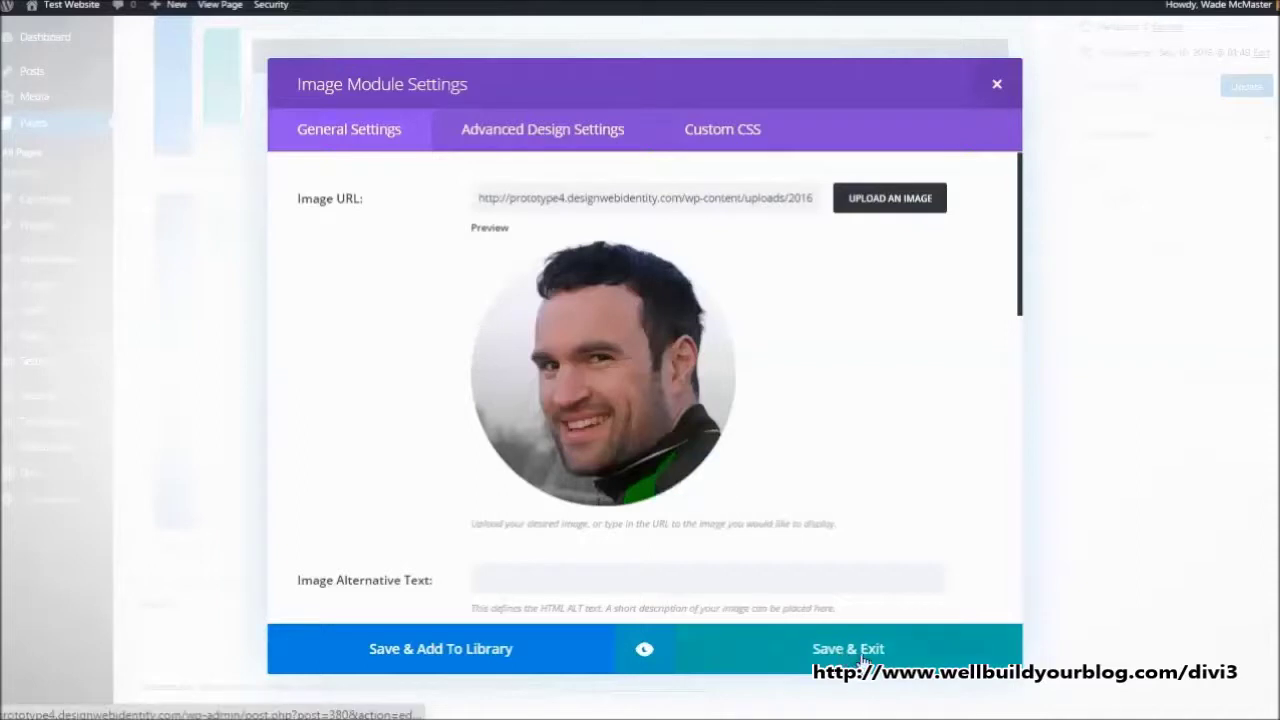
scroll(666, 534, down, 6)
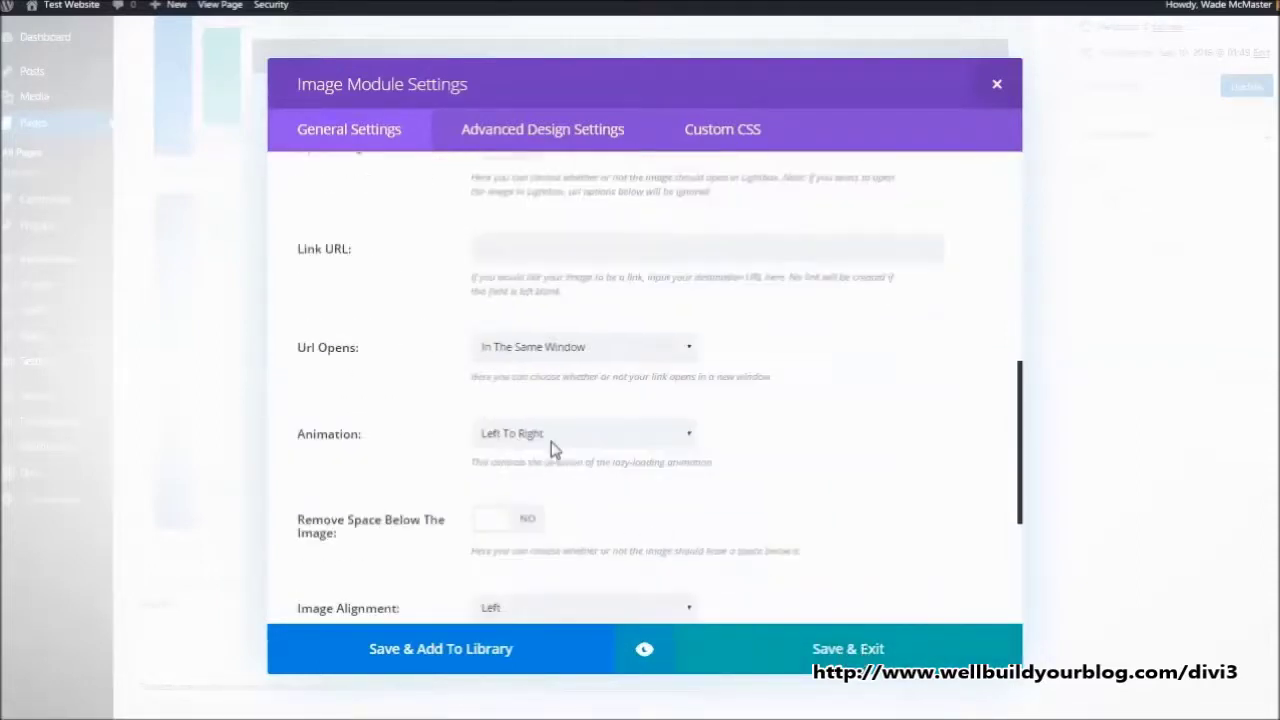
click(551, 441)
click(560, 474)
click(818, 658)
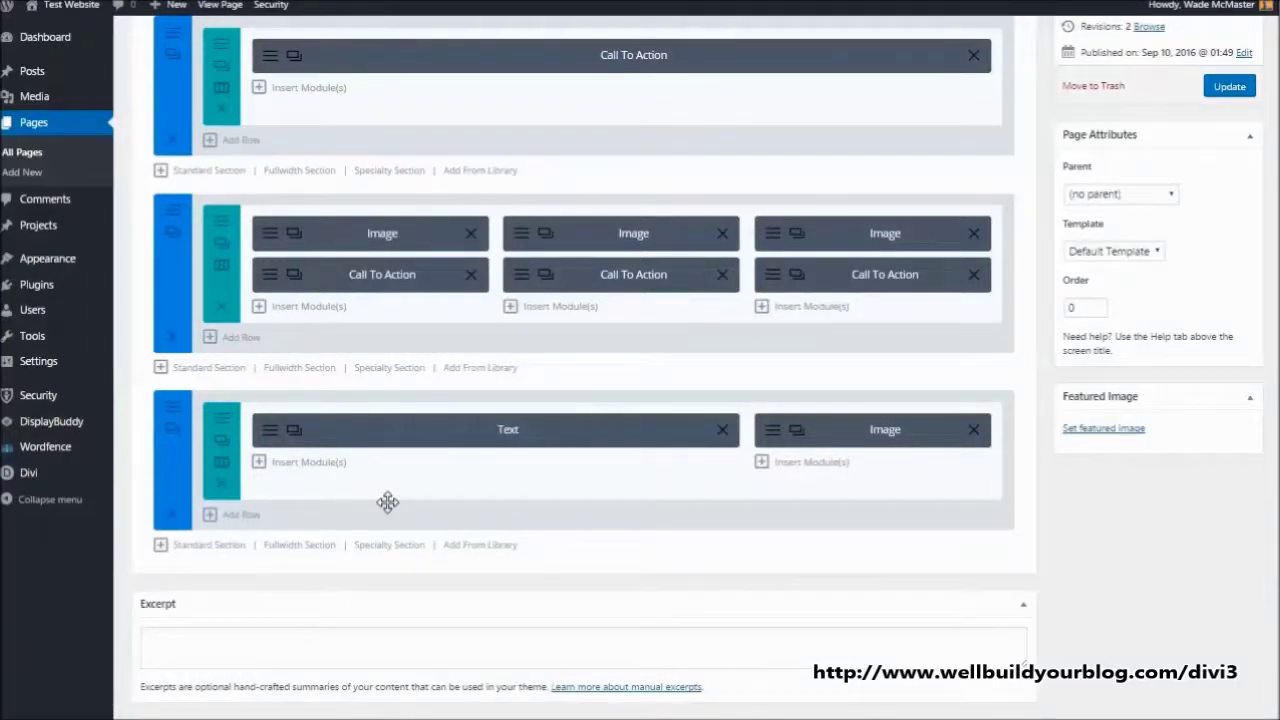
Add a Divider module below the Text module with colour #137a13
click(291, 467)
scroll(508, 486, down, 3)
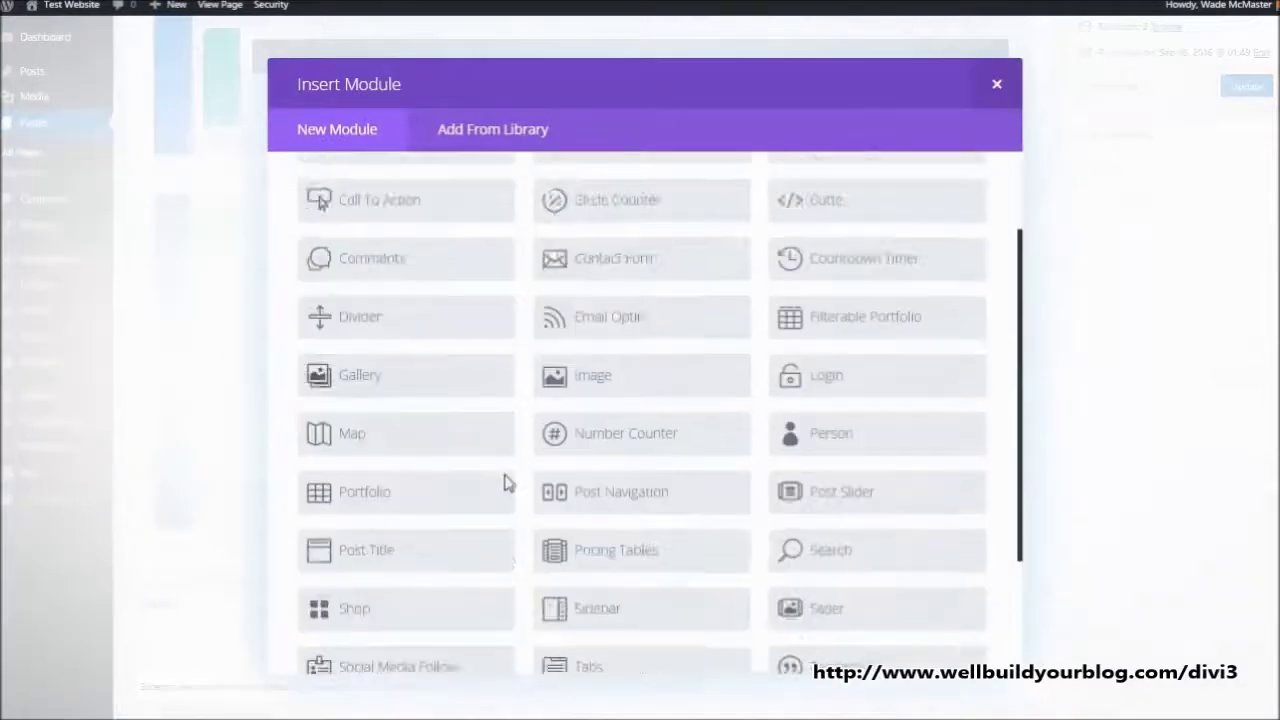
scroll(560, 495, up, 2)
scroll(563, 498, up, 1)
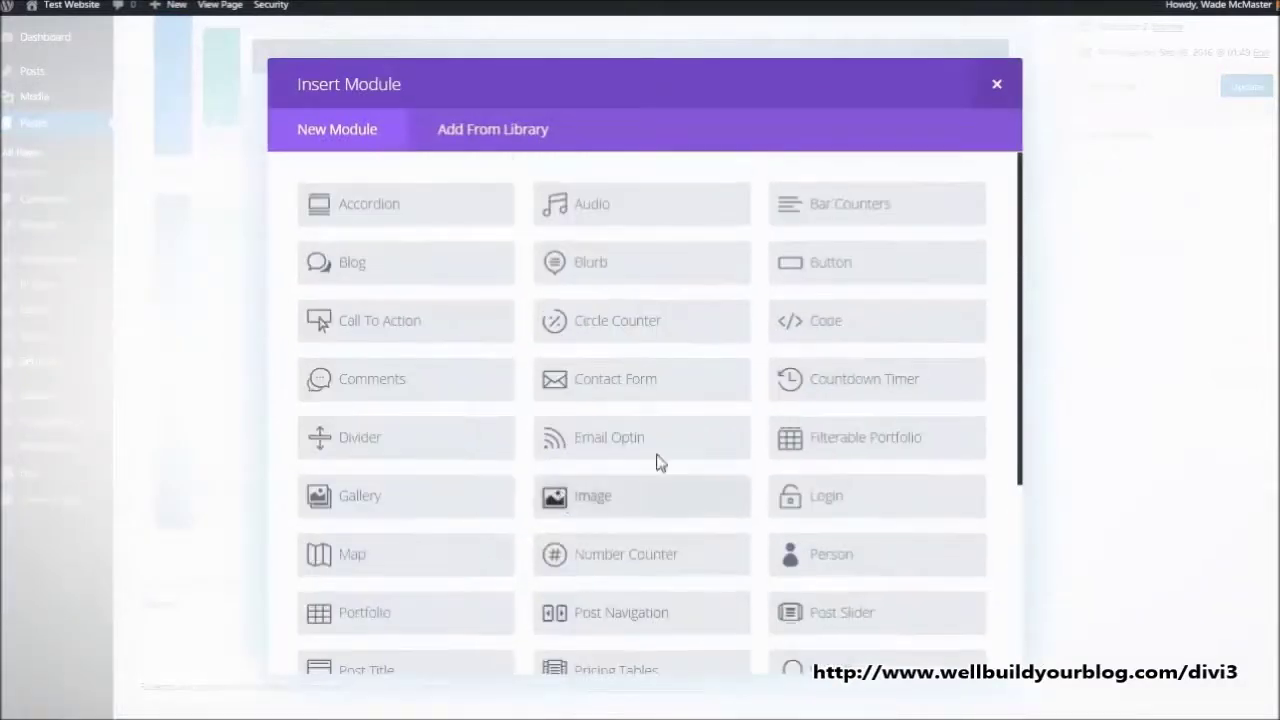
click(425, 443)
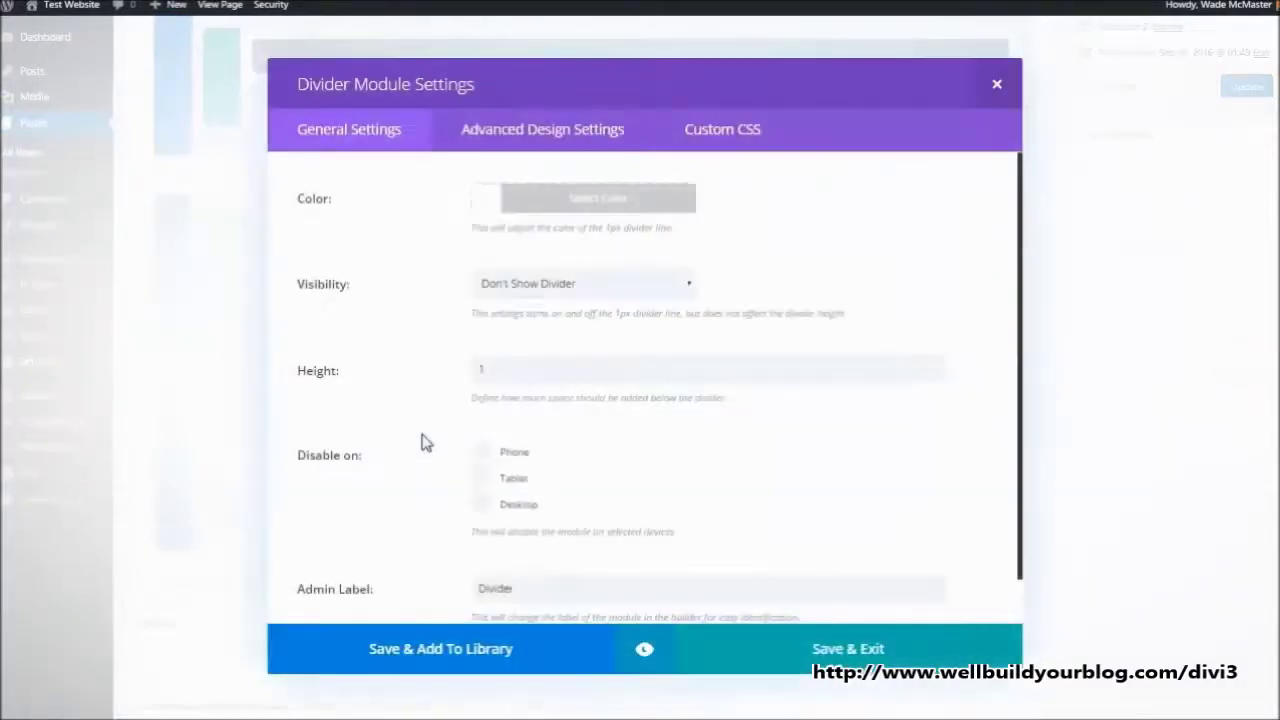
click(517, 201)
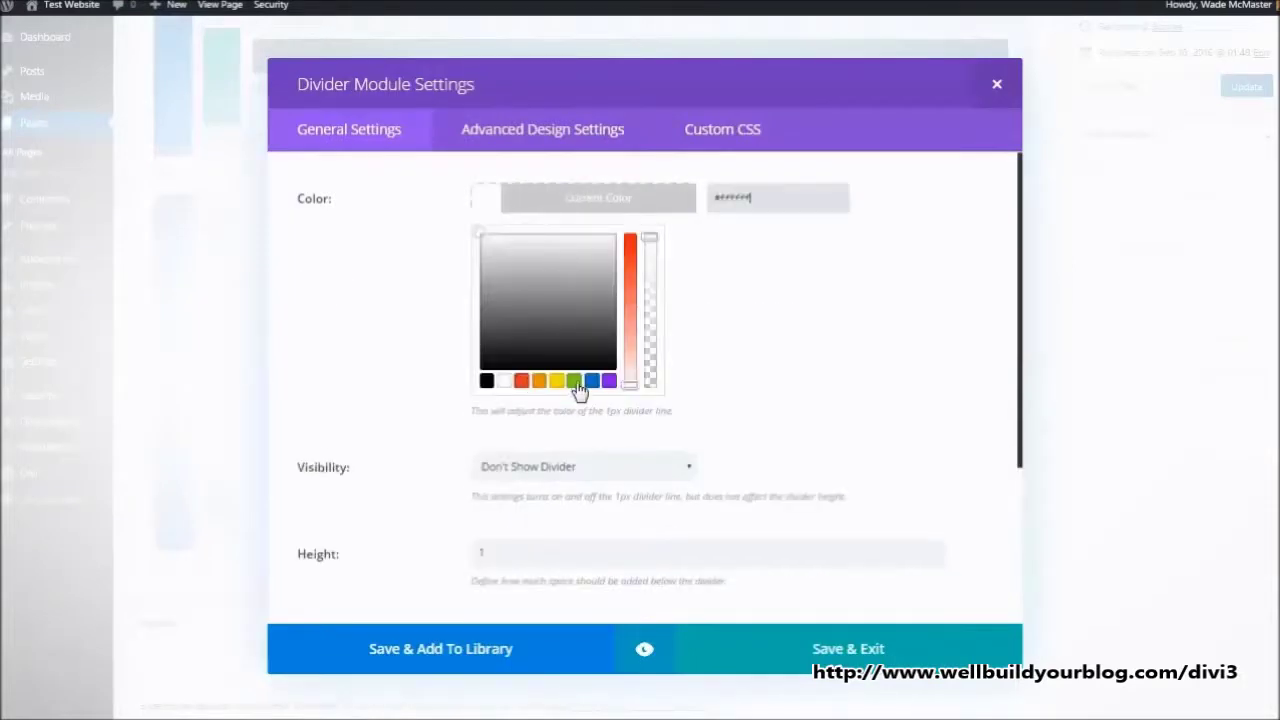
click(576, 383)
click(525, 305)
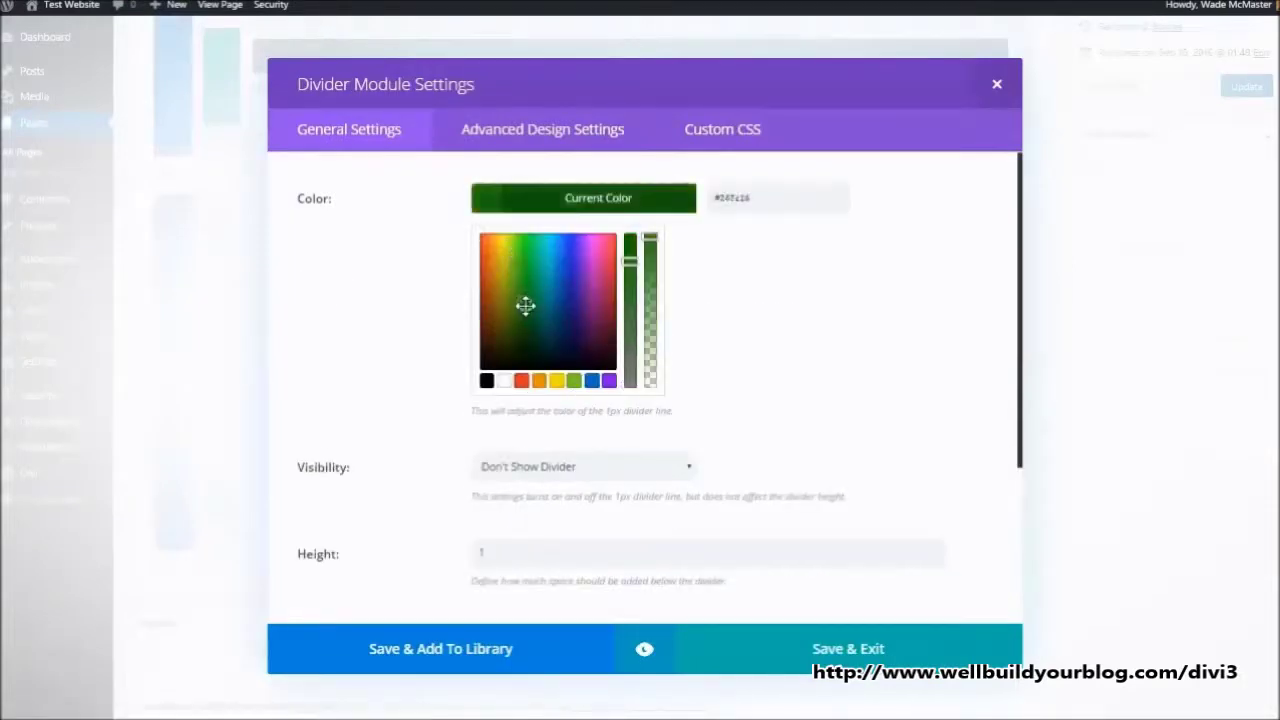
Set the divider's visibility to Show Divider and save it
click(643, 474)
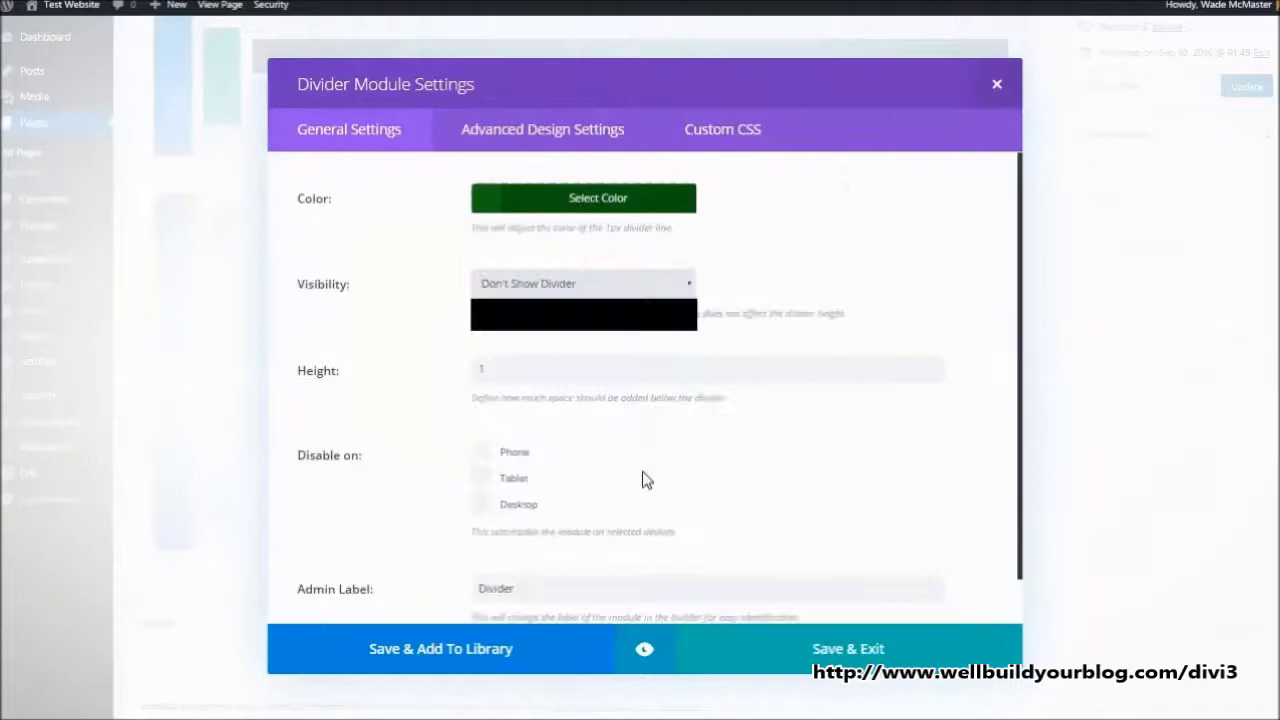
click(575, 290)
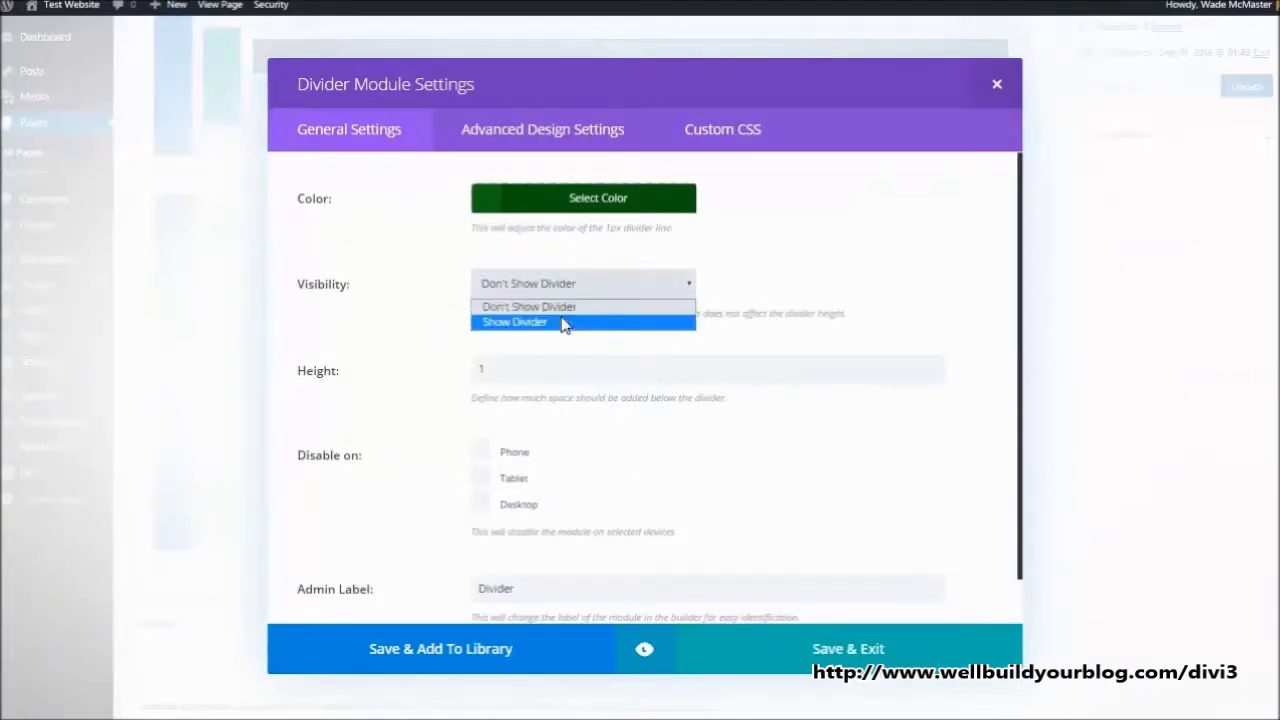
click(563, 323)
click(814, 649)
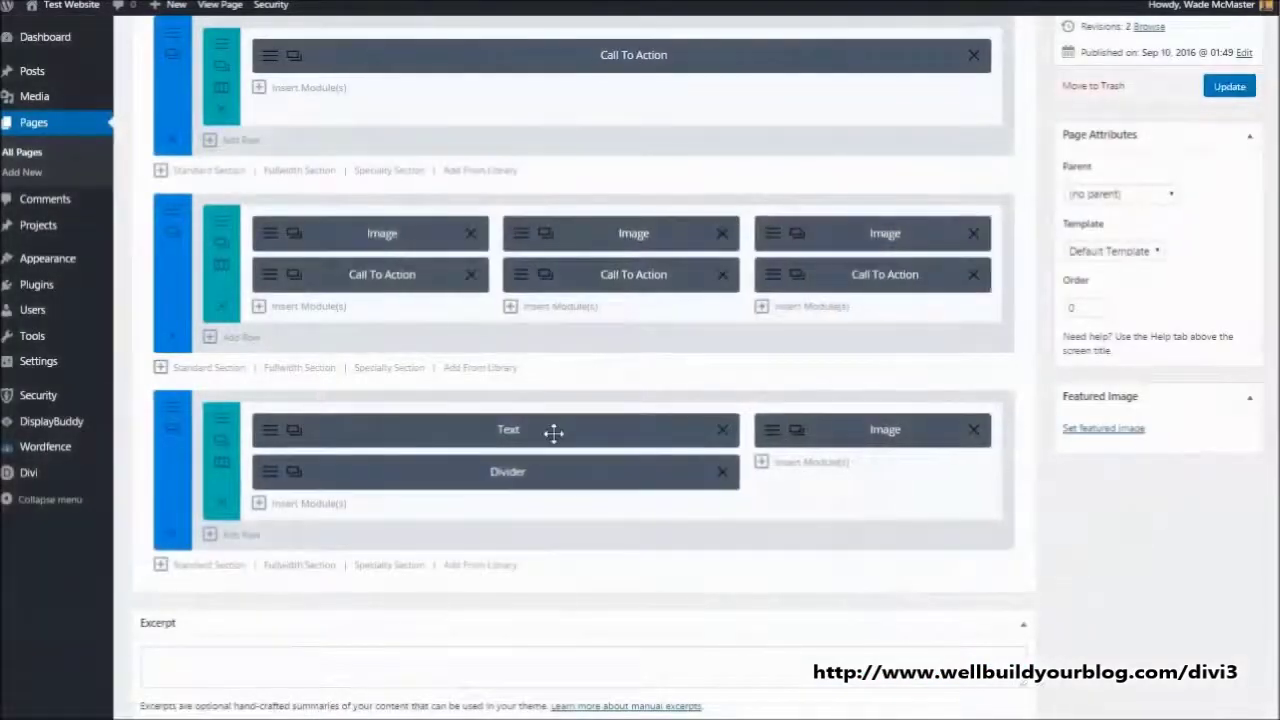
Add a one-column row holding the Divider with a Text module copy beneath it
scroll(330, 455, down, 2)
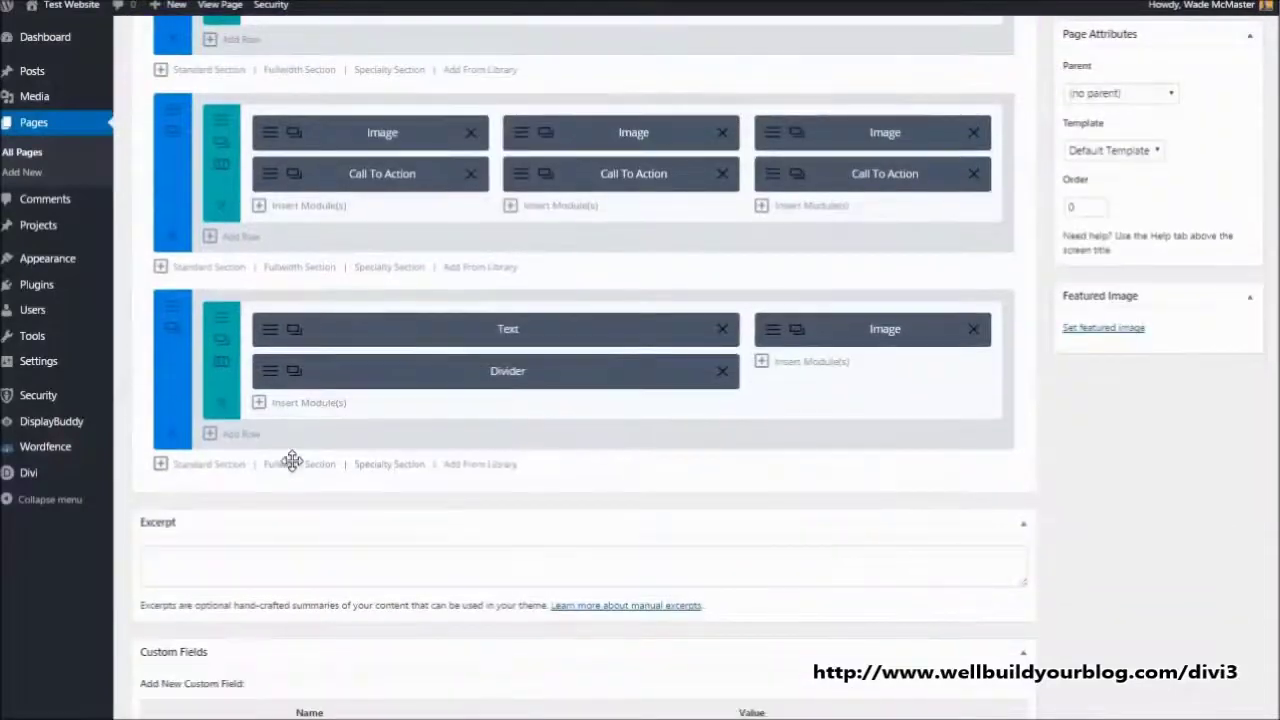
click(217, 440)
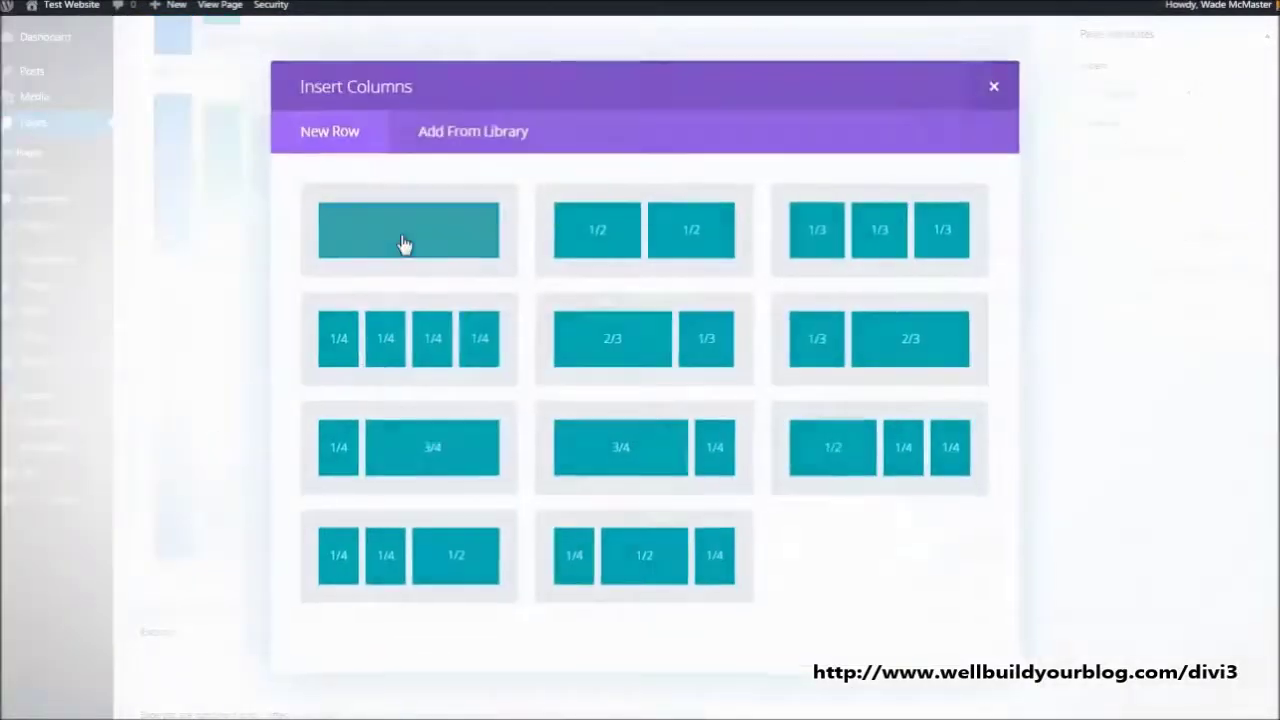
click(406, 246)
drag(477, 368, 550, 431)
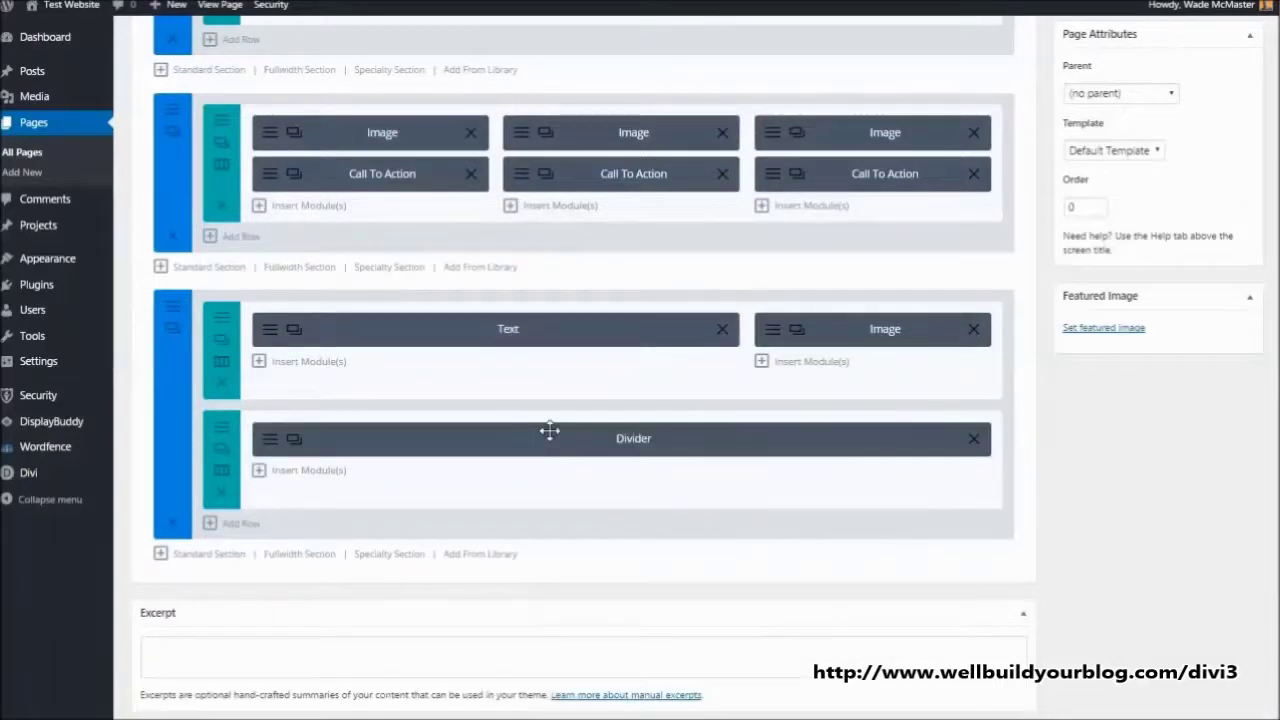
click(294, 331)
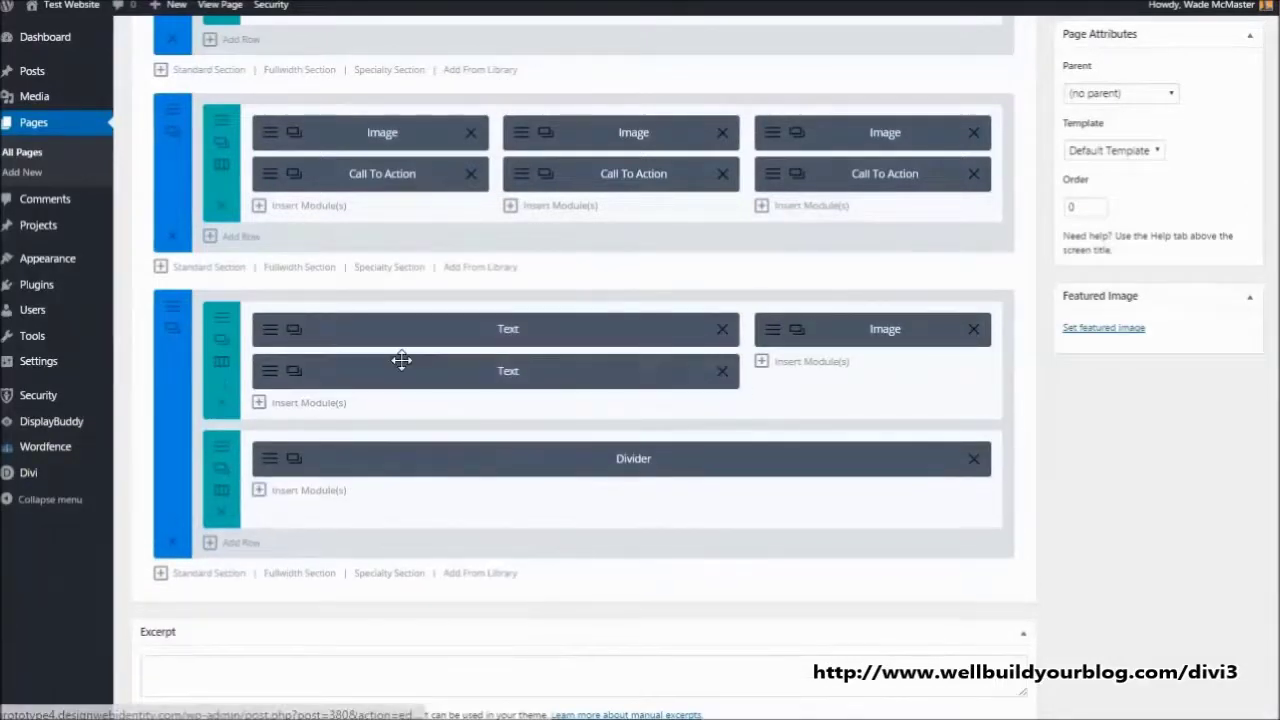
drag(401, 360, 448, 486)
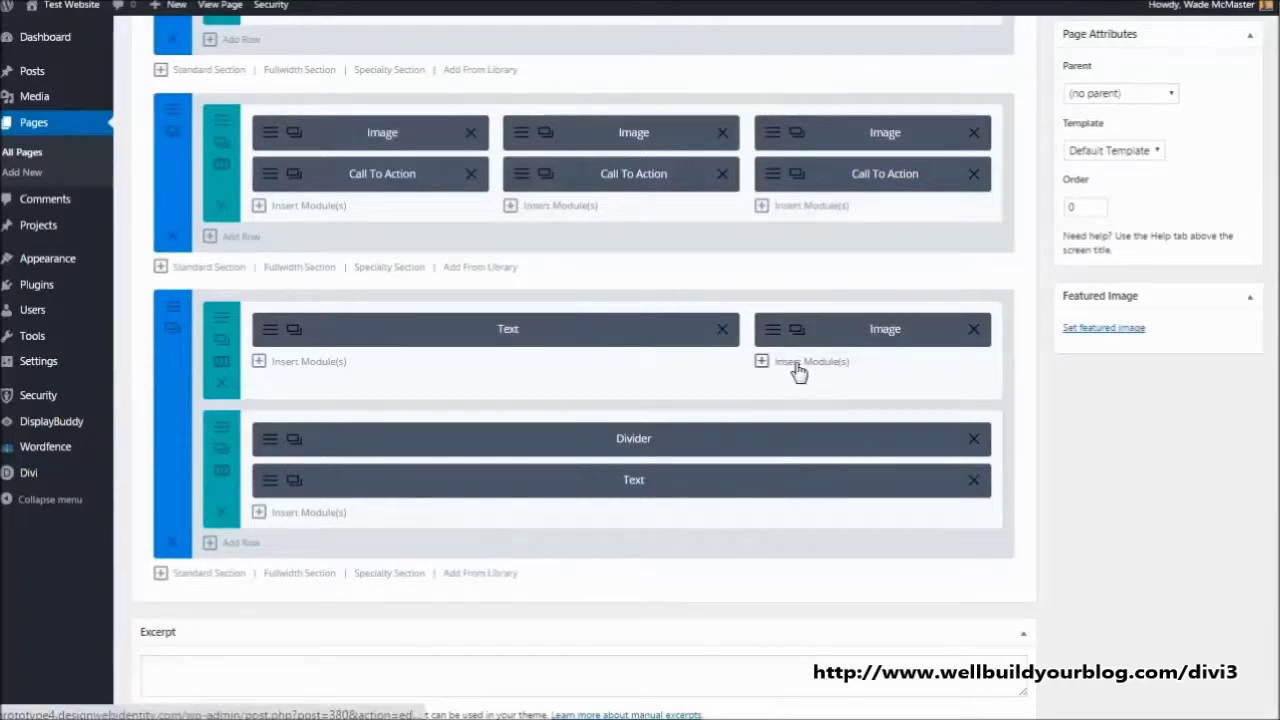
scroll(804, 412, up, 2)
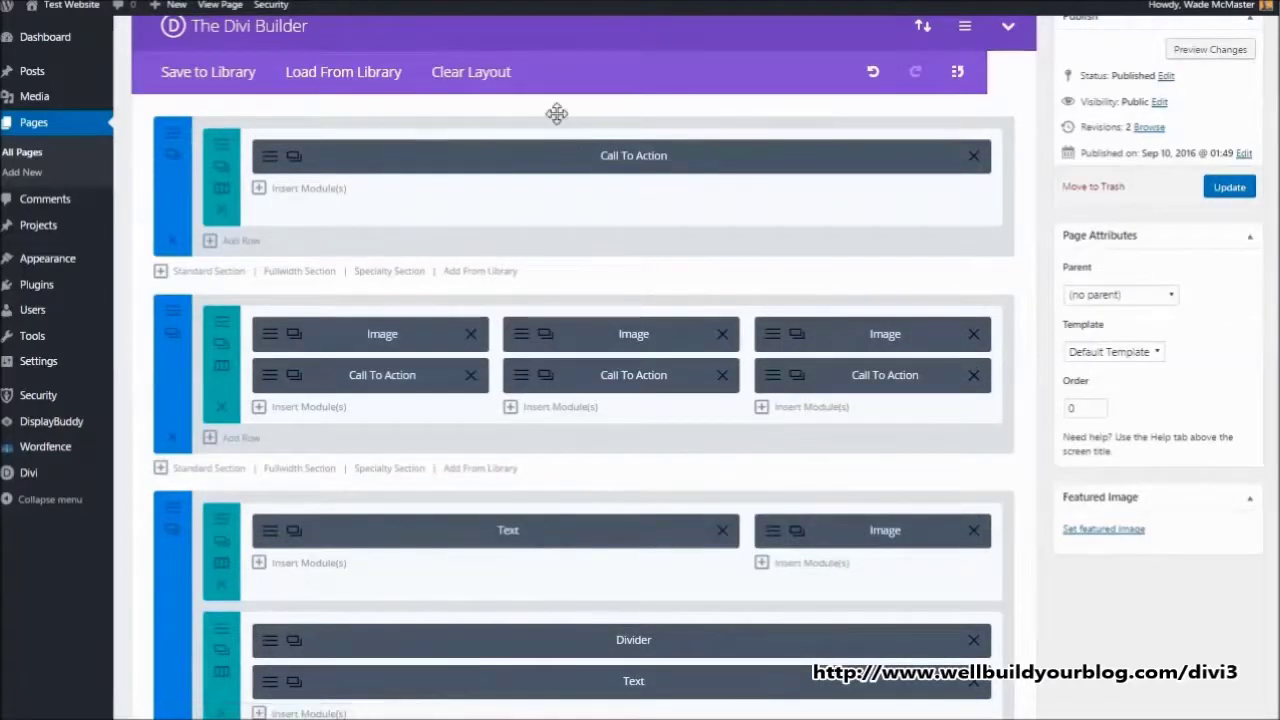
Duplicate the top Call To Action section and drag the copy to the page bottom
click(177, 165)
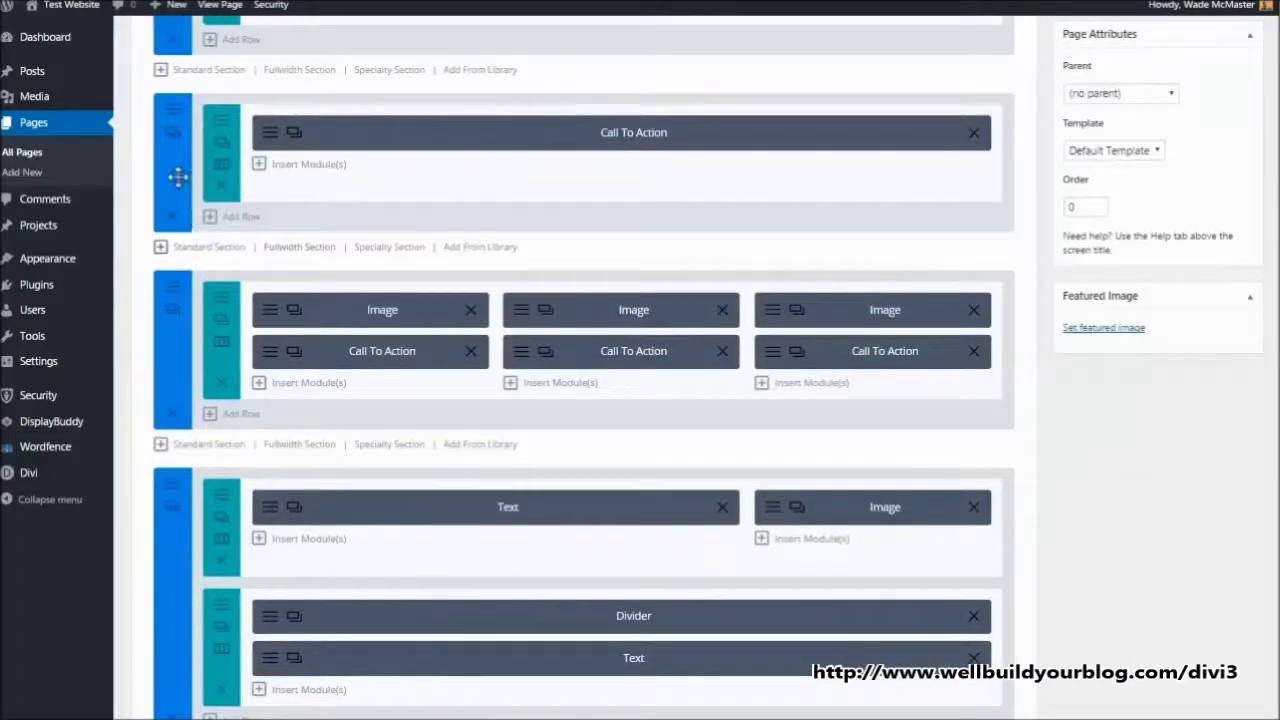
drag(177, 177, 172, 592)
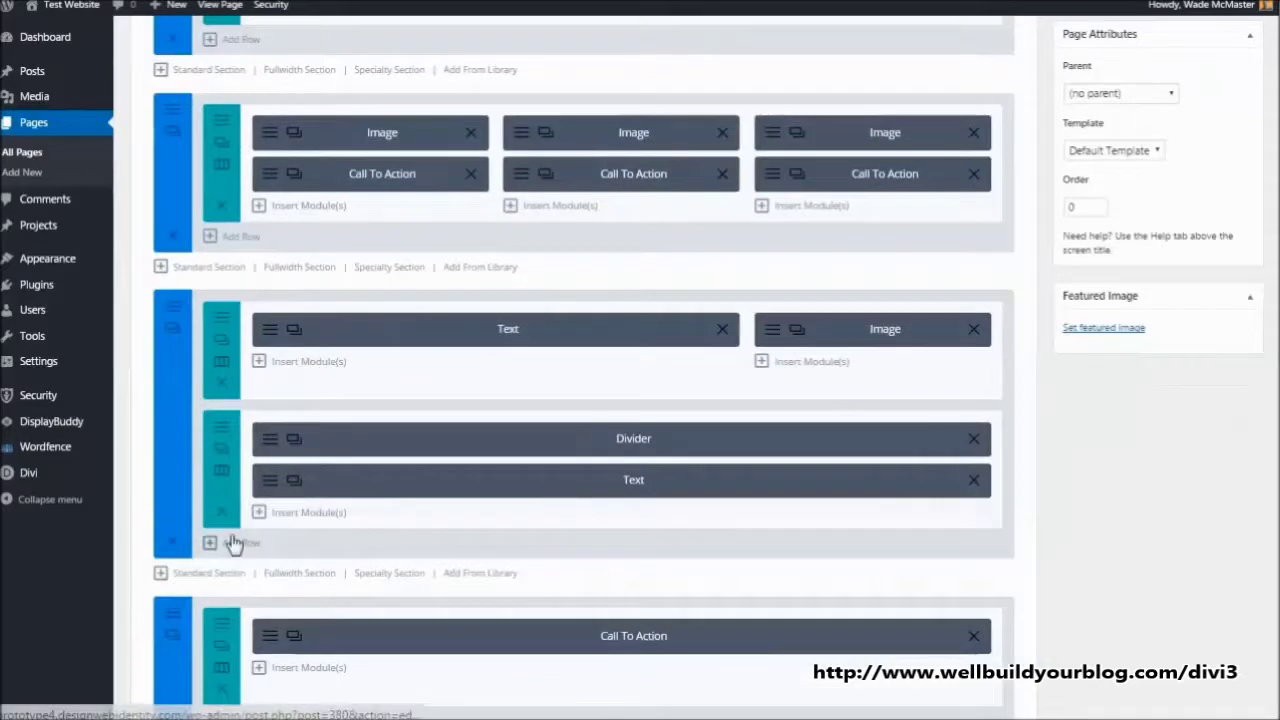
scroll(240, 520, down, 2)
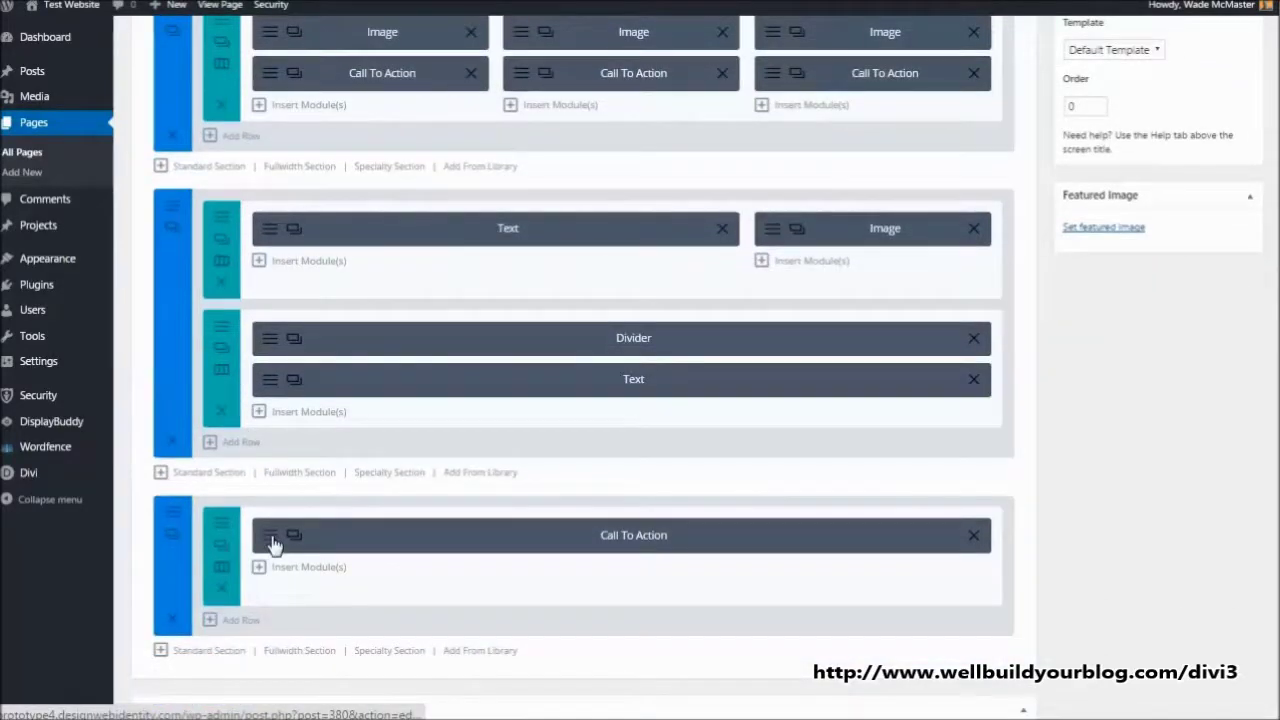
Replace the bottom call to action's WORK SMARTER title with 'earth friendly technology'
click(273, 543)
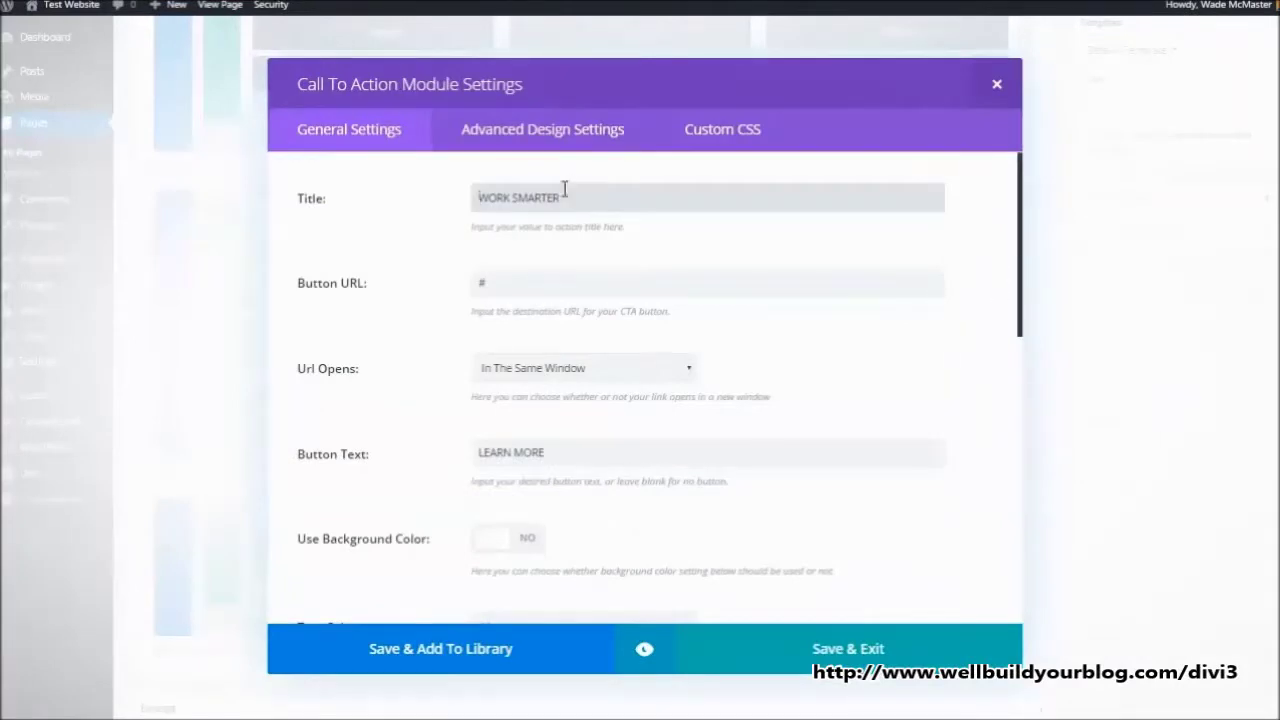
drag(565, 189, 408, 194)
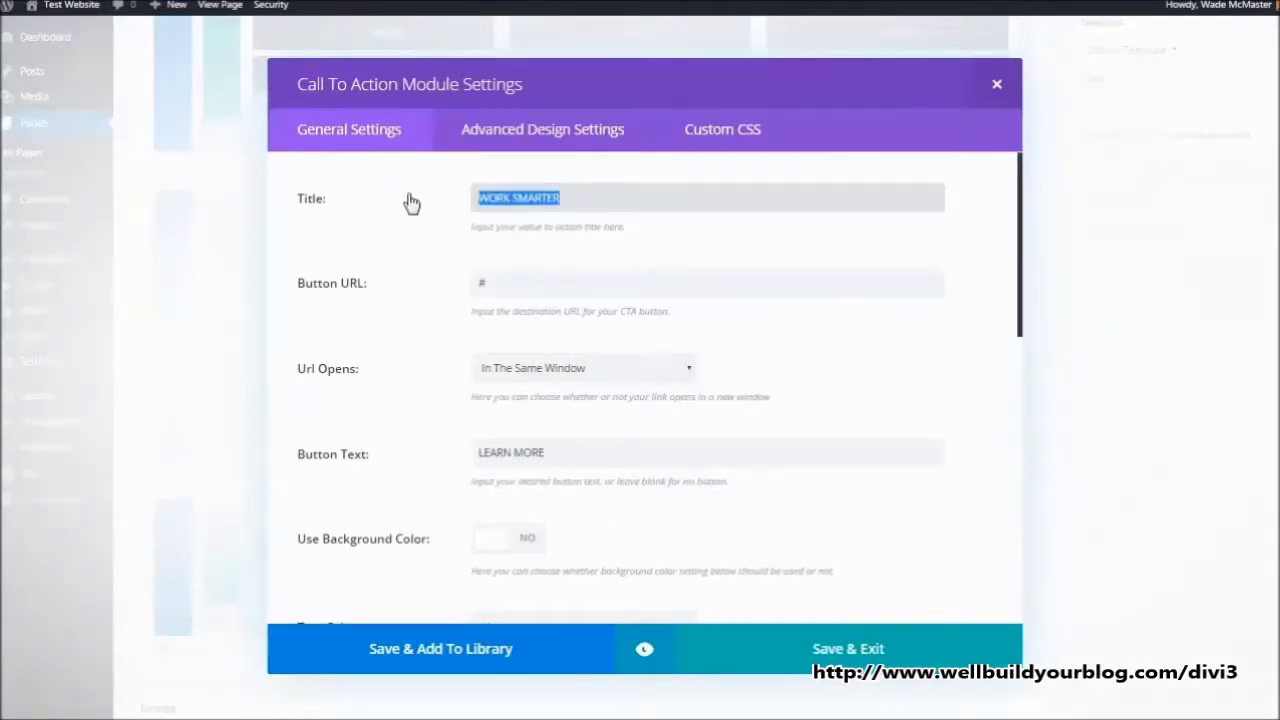
text(earth friendly technology)
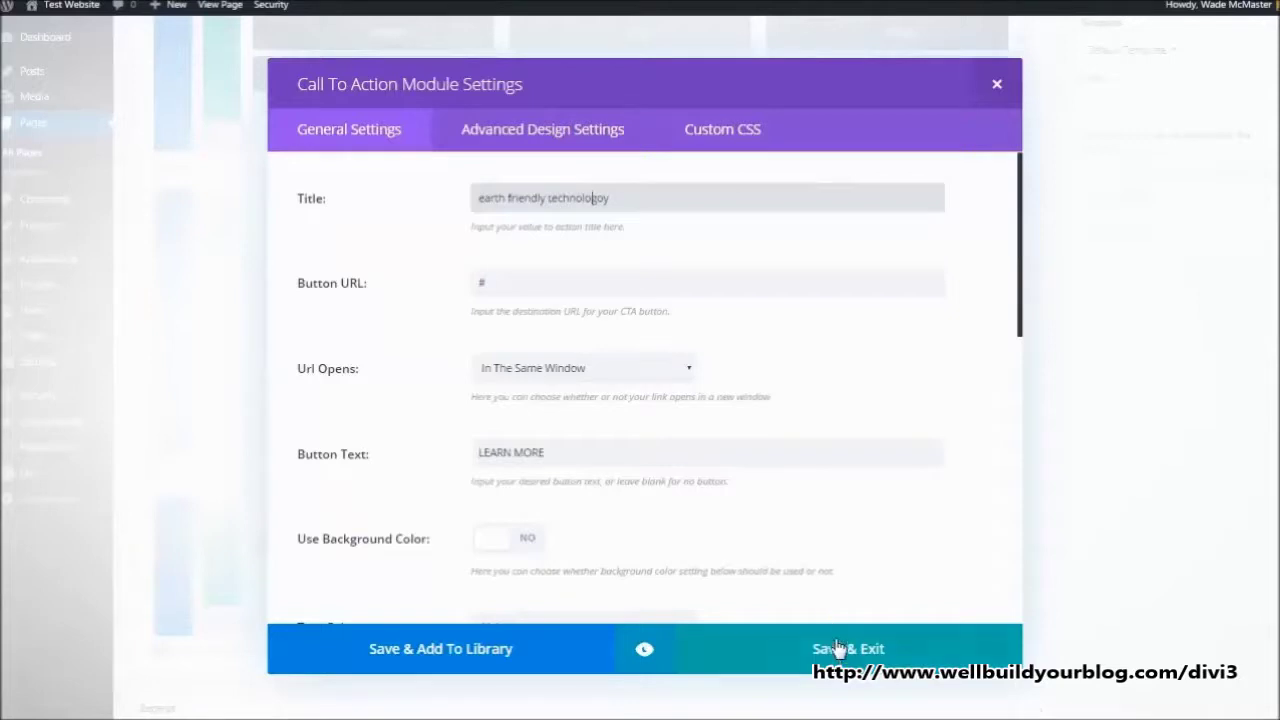
click(838, 649)
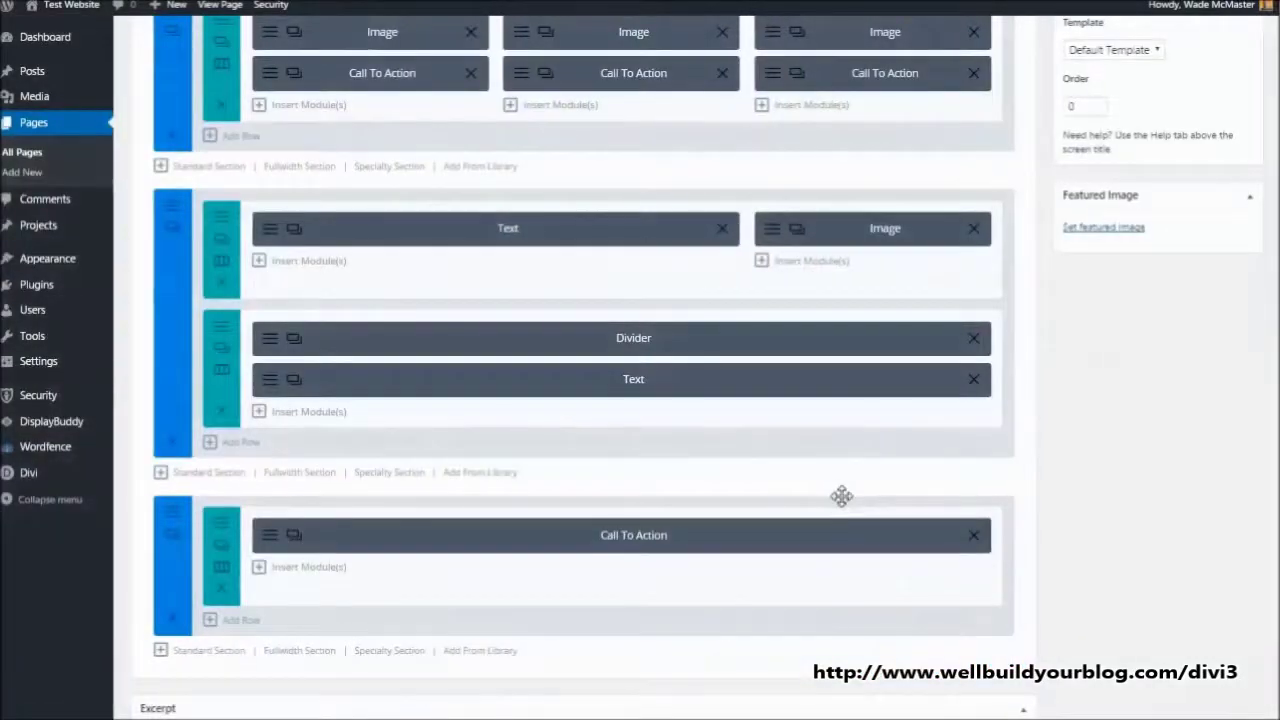
Change the call to action's admin label to EARTH FRIENDLY
click(280, 535)
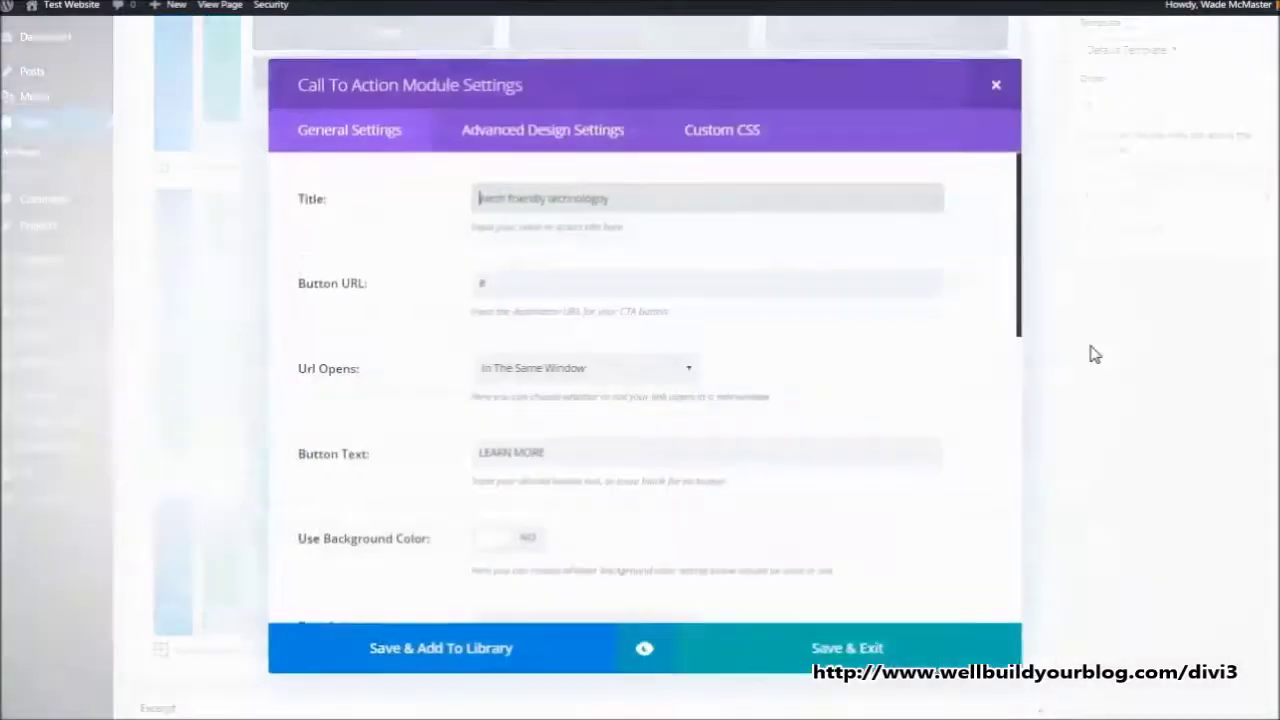
drag(1018, 228, 1030, 620)
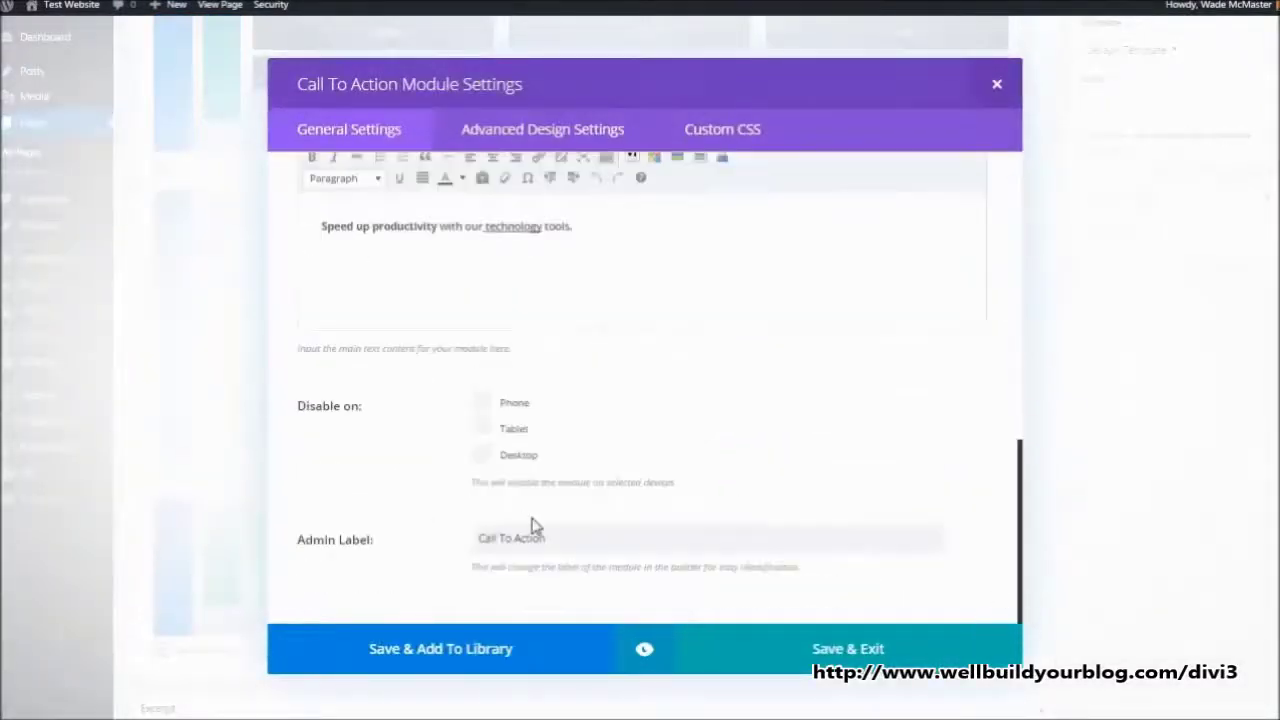
drag(546, 538, 447, 531)
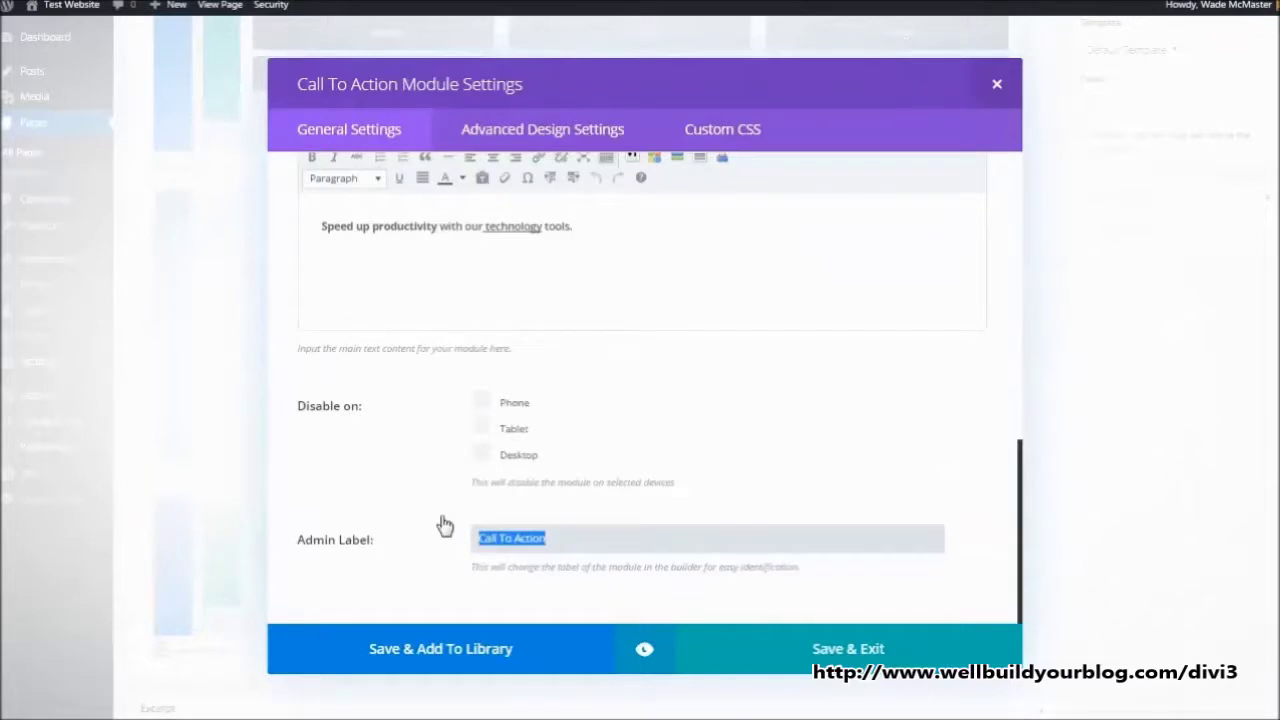
text(TH FRIENDLY)
click(776, 678)
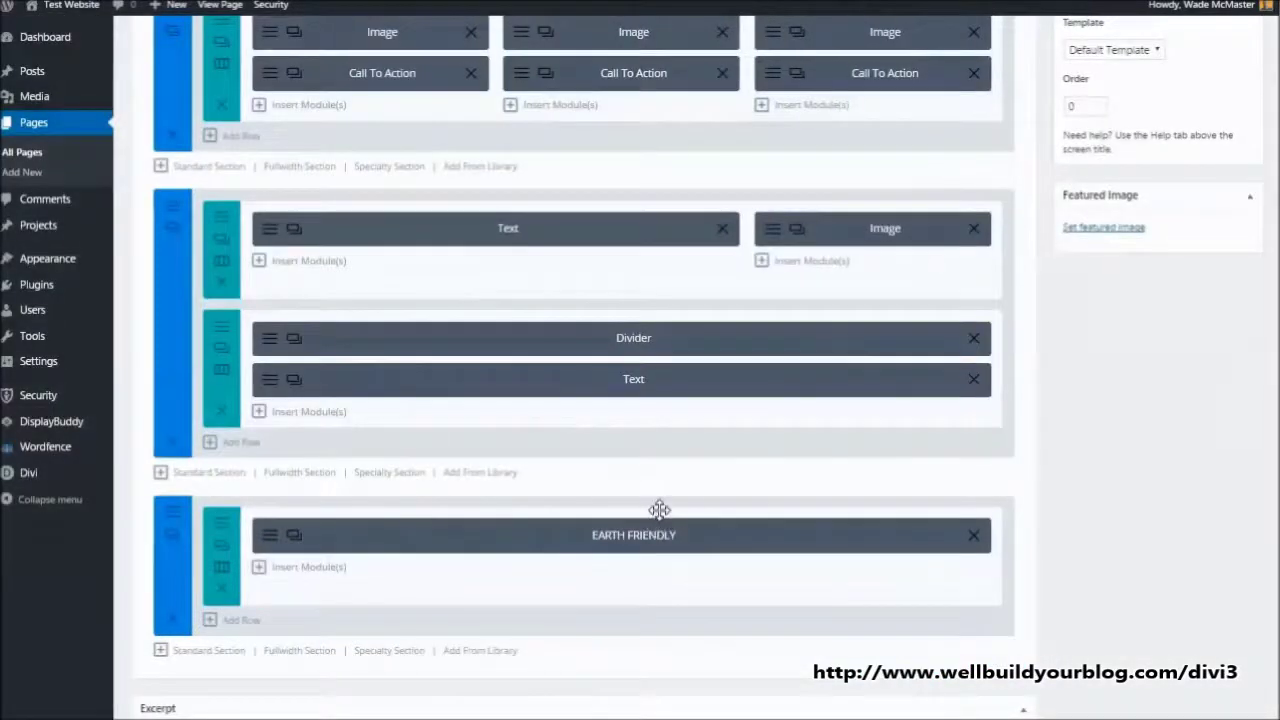
Set the portrait Image module's admin label to 'Photo of Owner' and save
scroll(700, 430, up, 1)
click(775, 338)
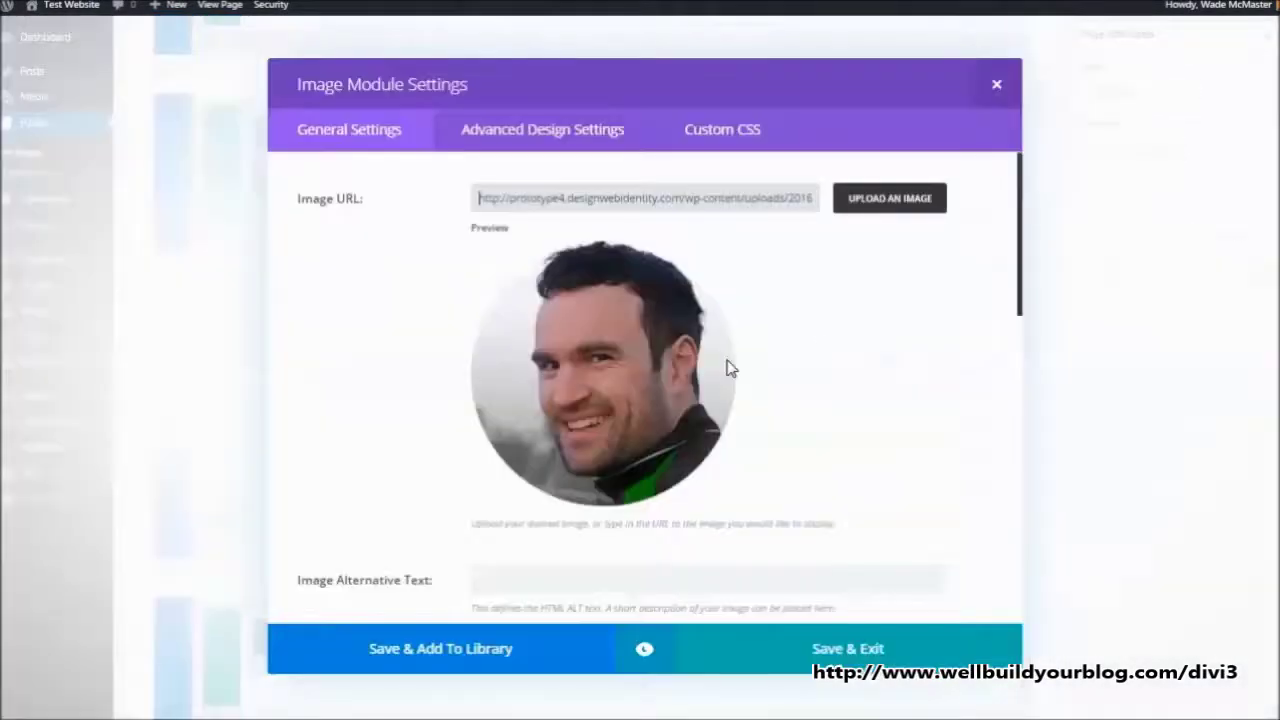
scroll(871, 366, down, 8)
scroll(988, 553, down, 3)
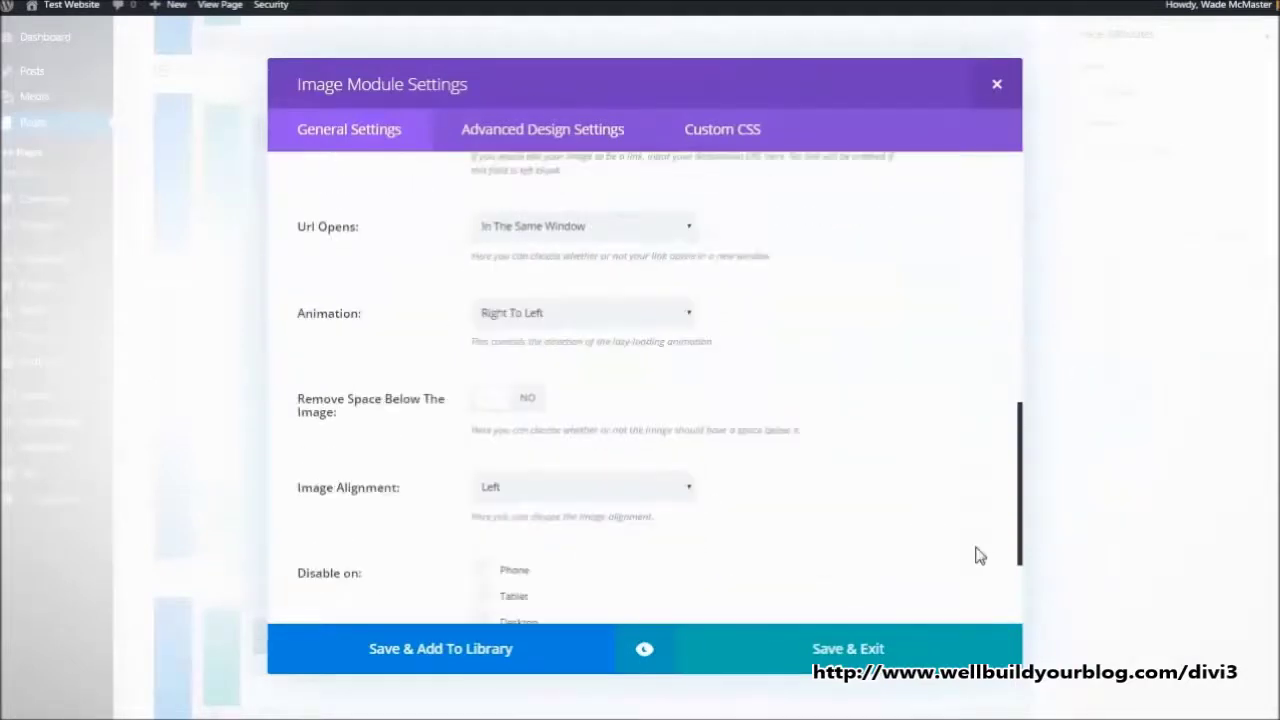
drag(572, 535, 434, 531)
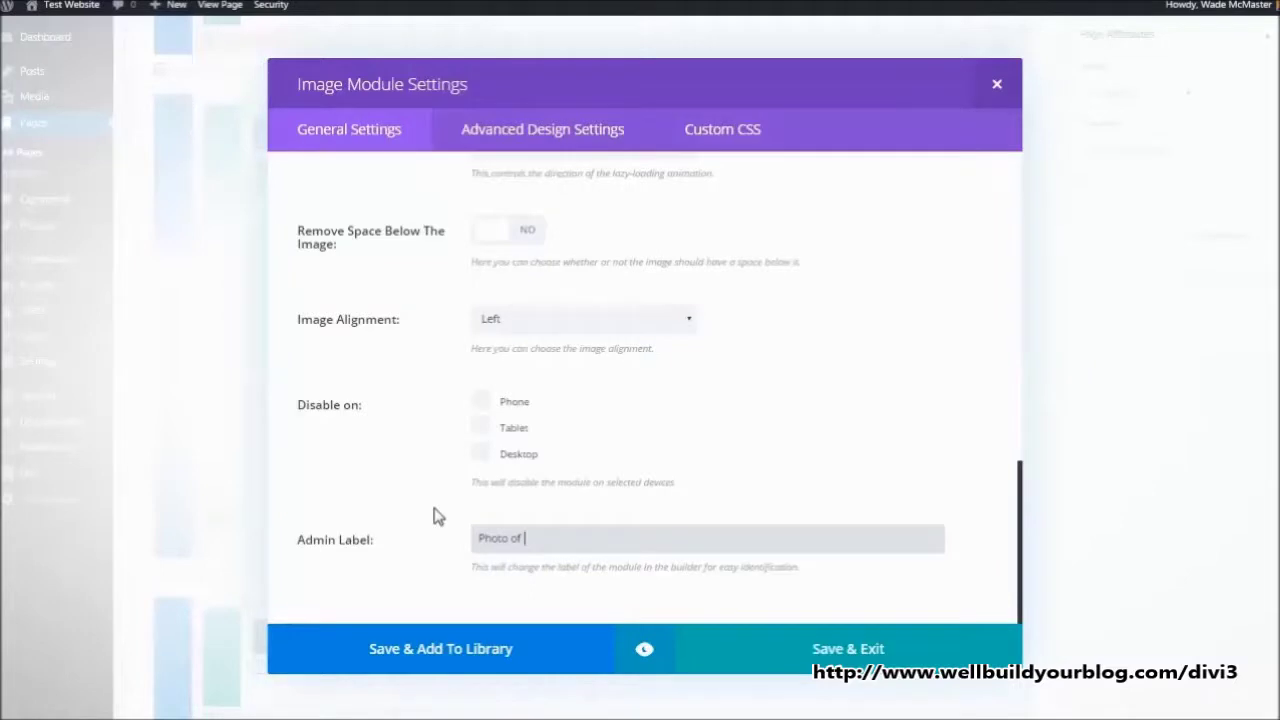
click(890, 634)
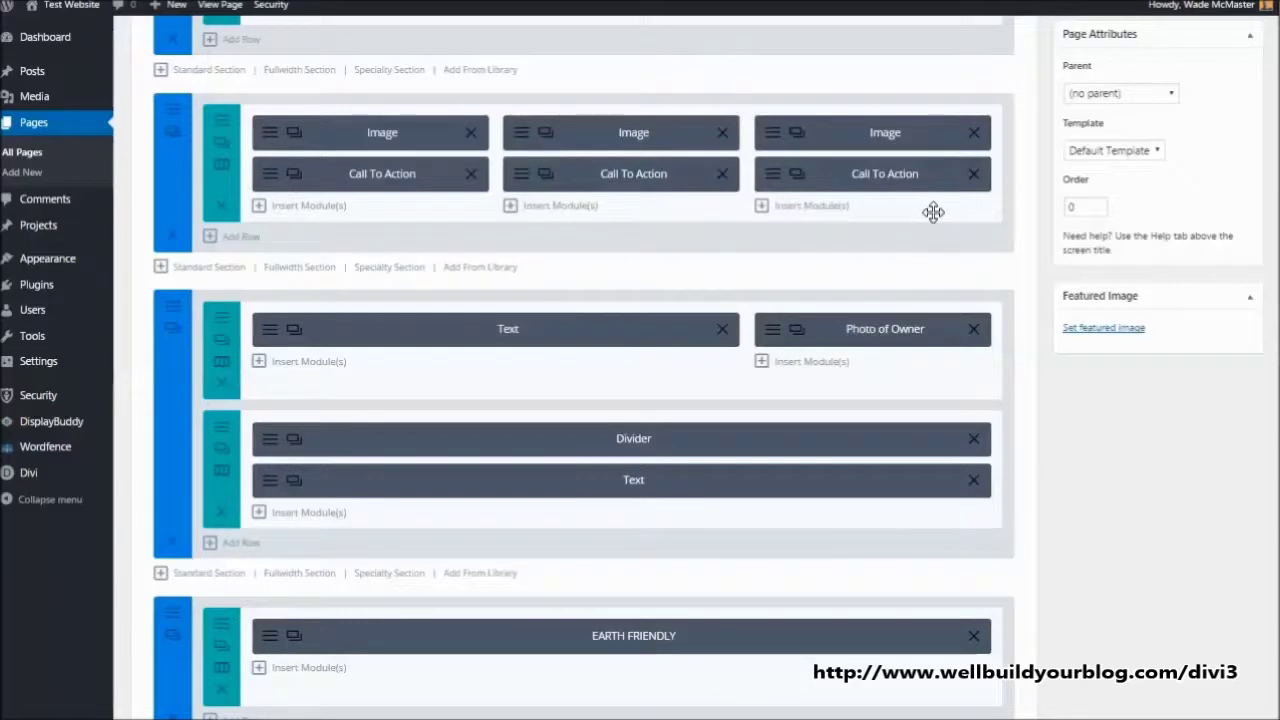
scroll(933, 212, down, 2)
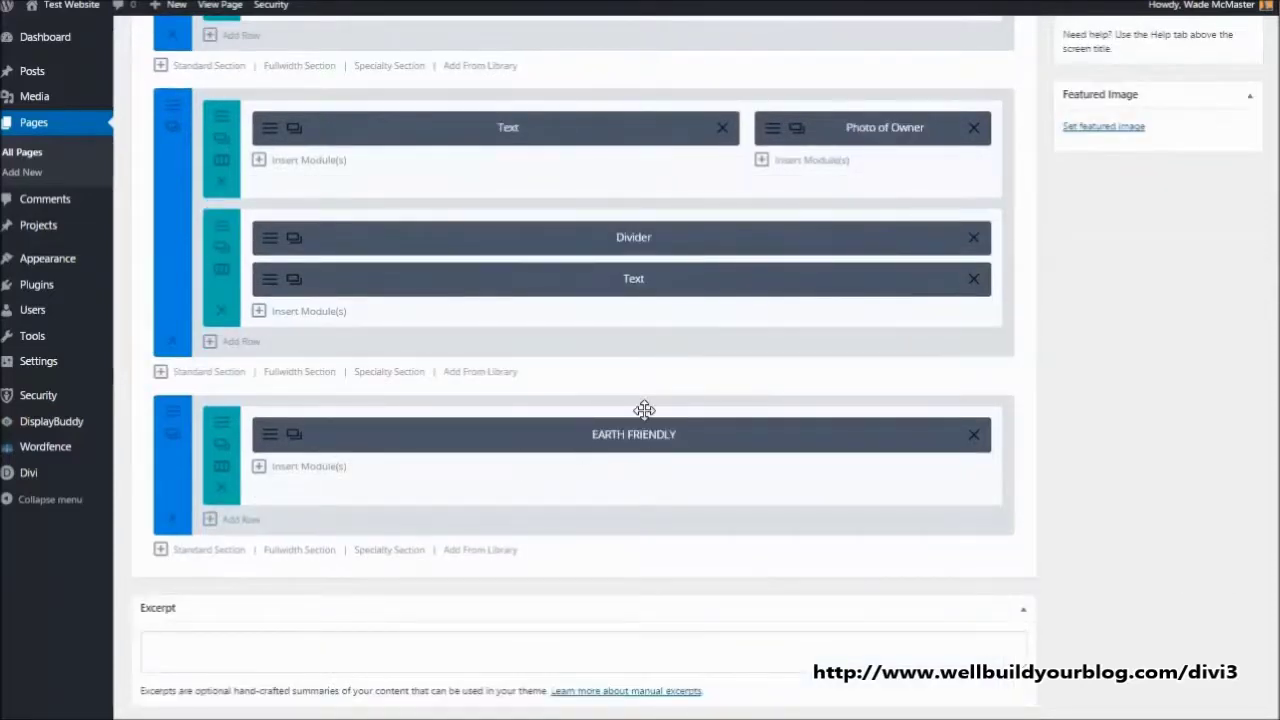
Upload trees.jpg and use it as the EARTH FRIENDLY section's background image
click(177, 420)
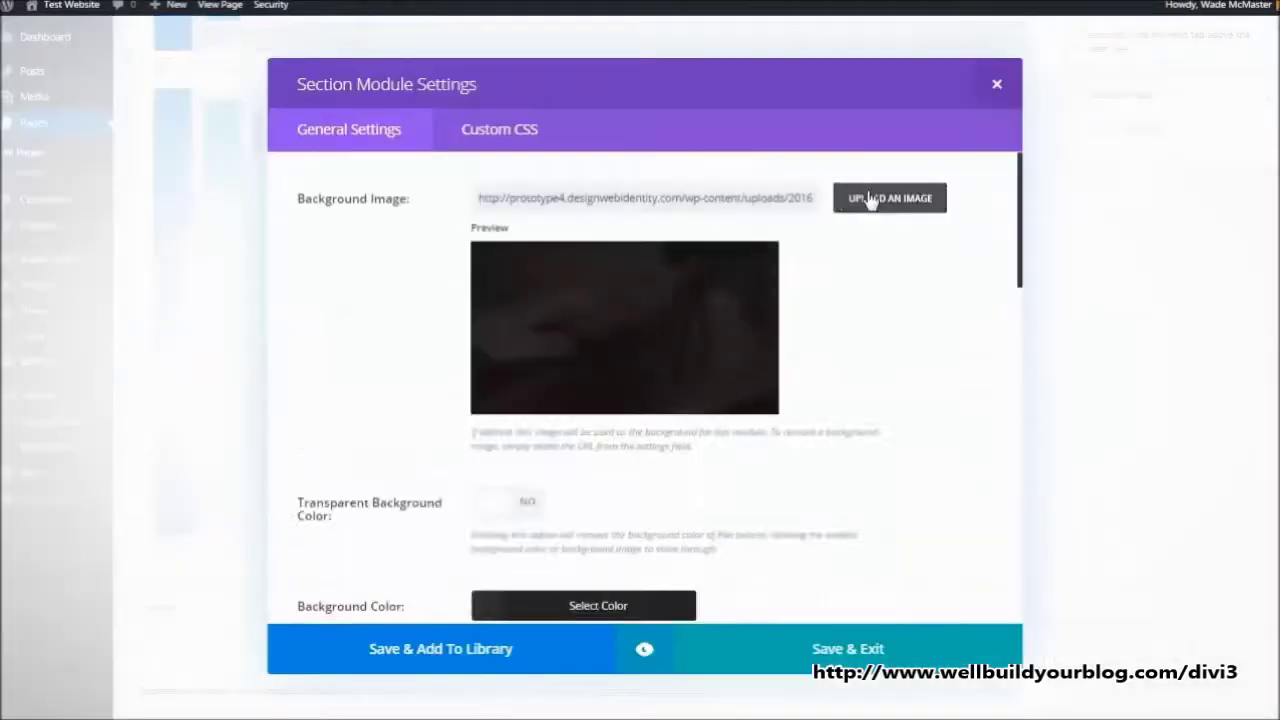
click(869, 199)
click(53, 66)
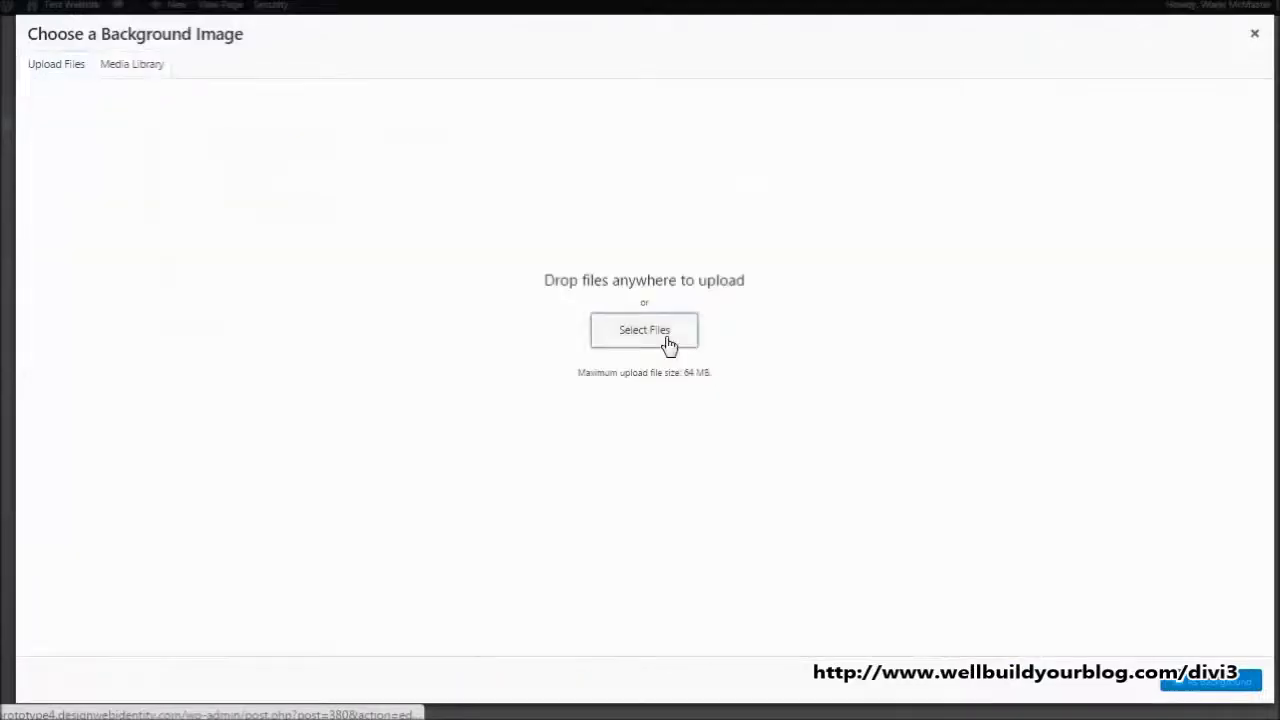
click(614, 334)
click(650, 210)
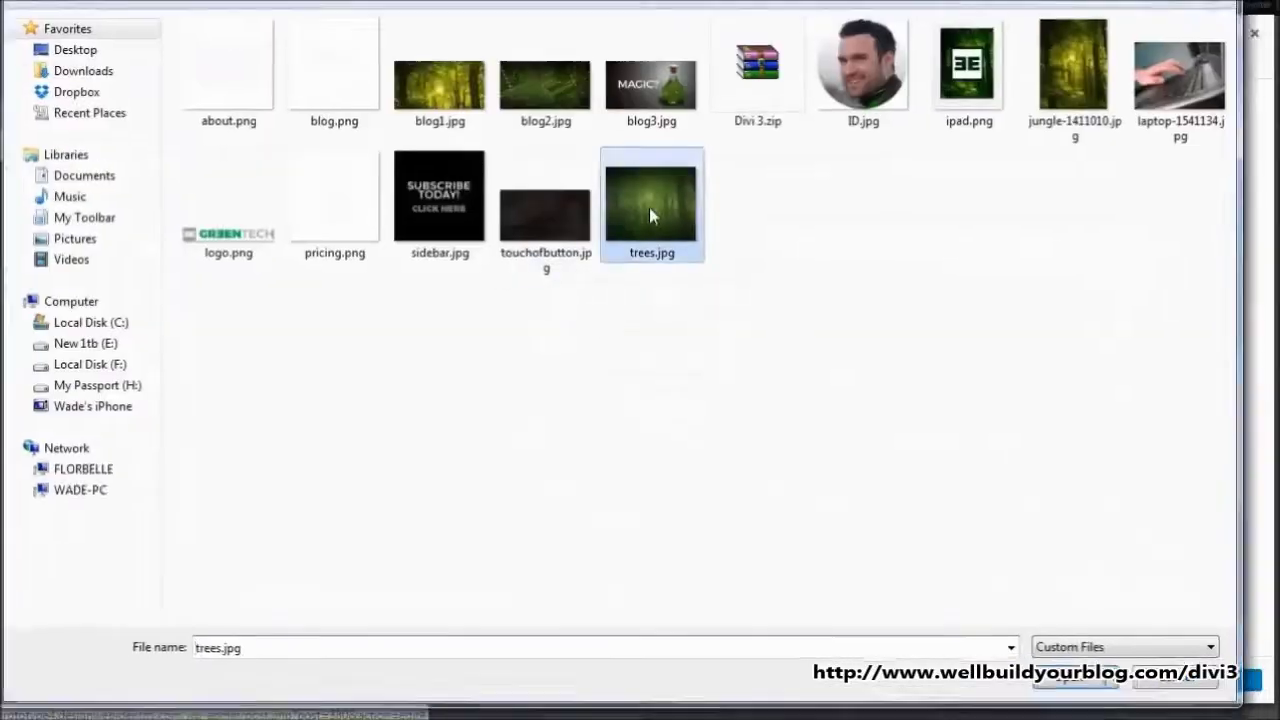
double_click(649, 212)
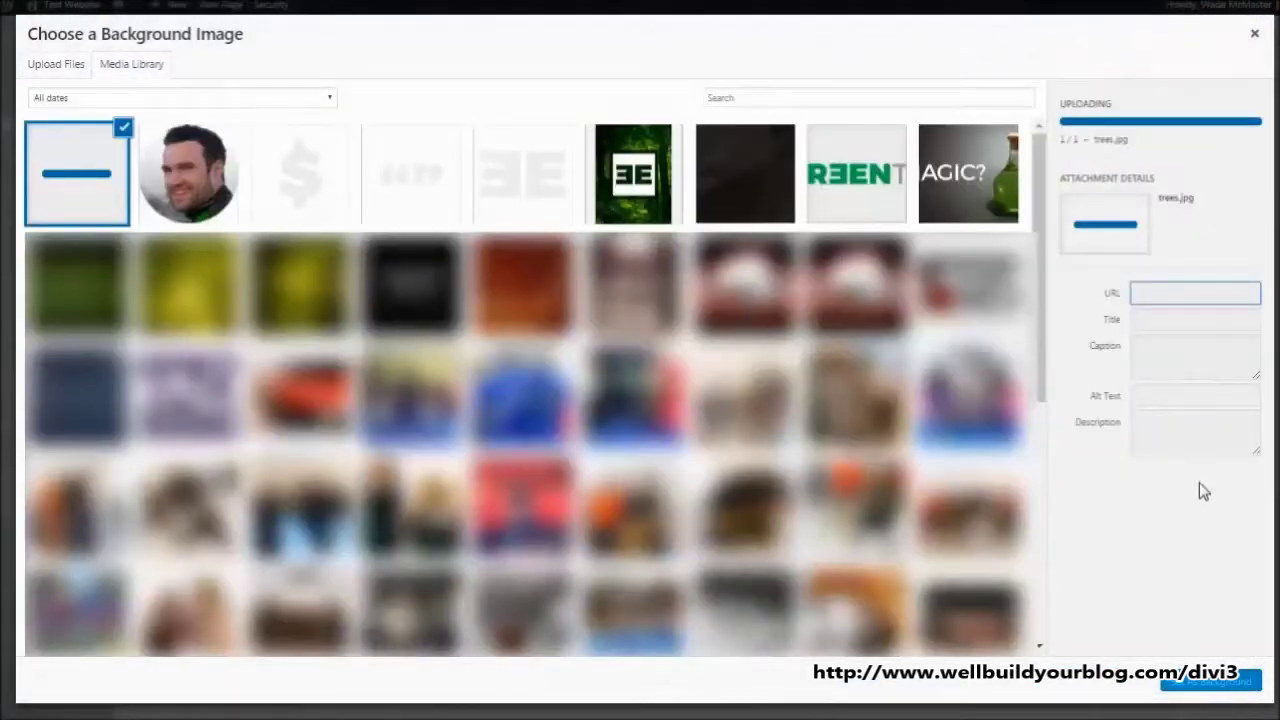
click(1208, 684)
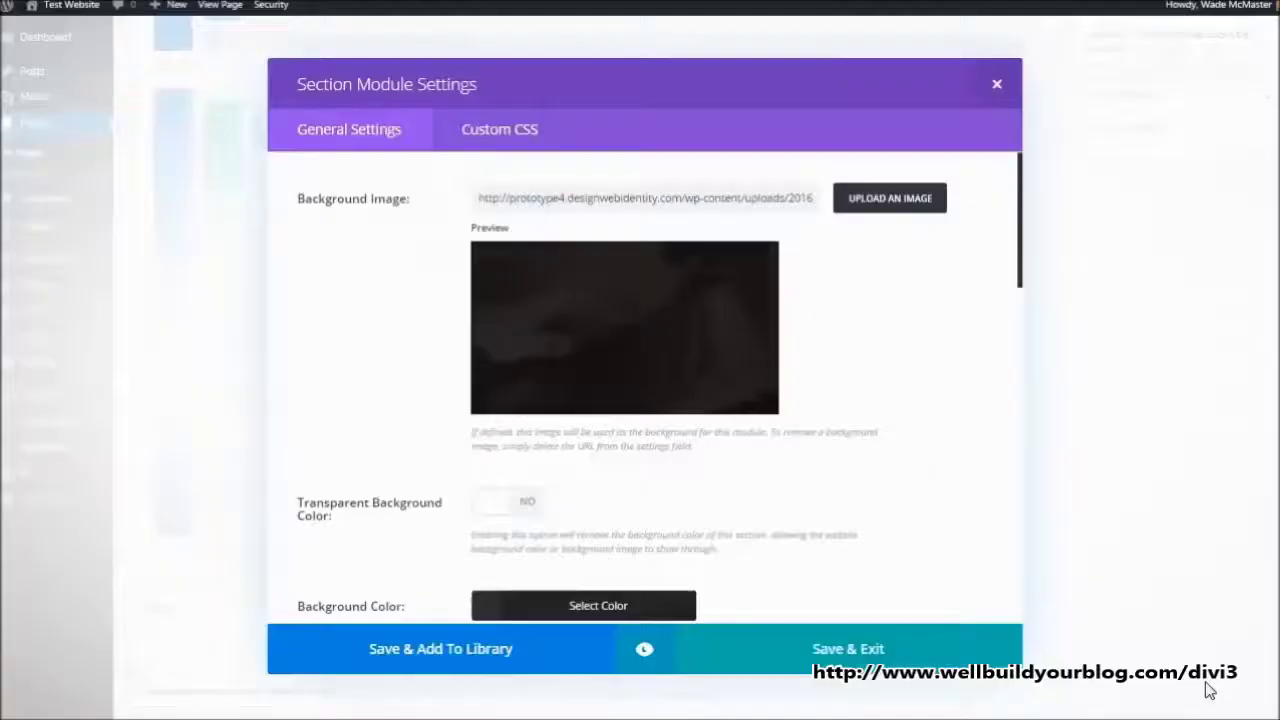
Set the section background colour to #23500e, enable parallax, and save
scroll(820, 545, down, 1)
click(638, 495)
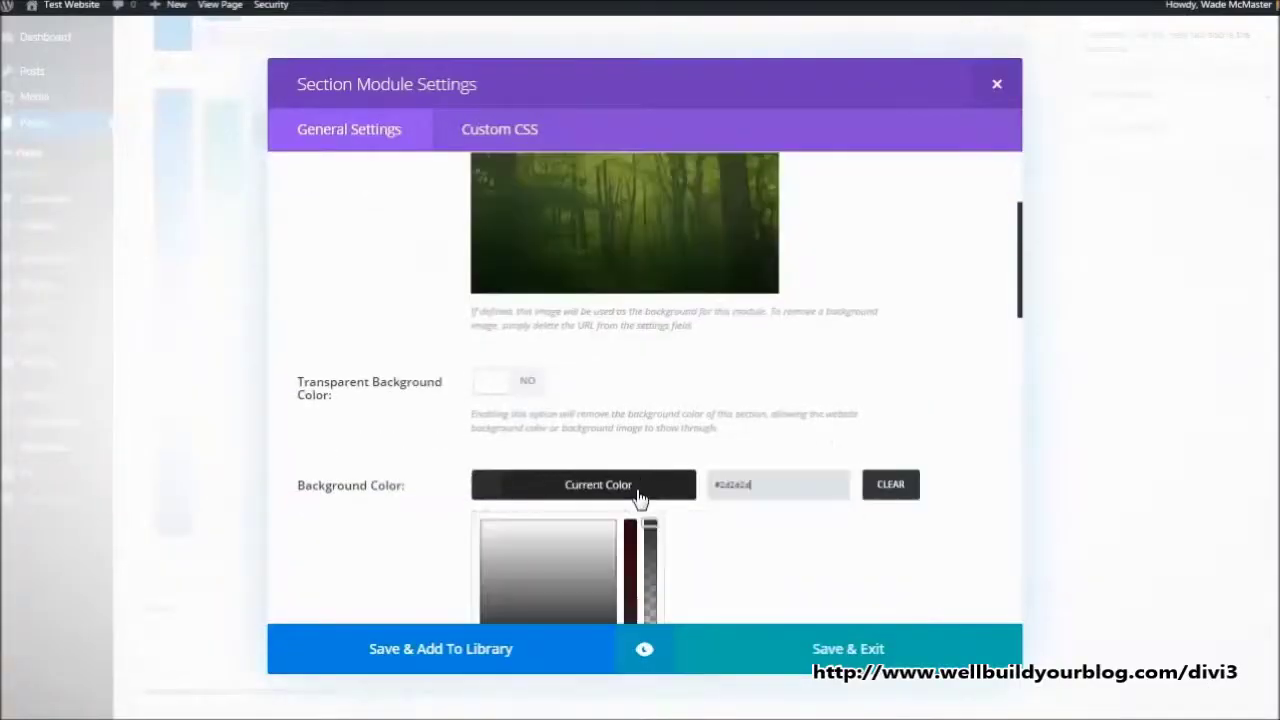
scroll(645, 514, down, 2)
click(575, 465)
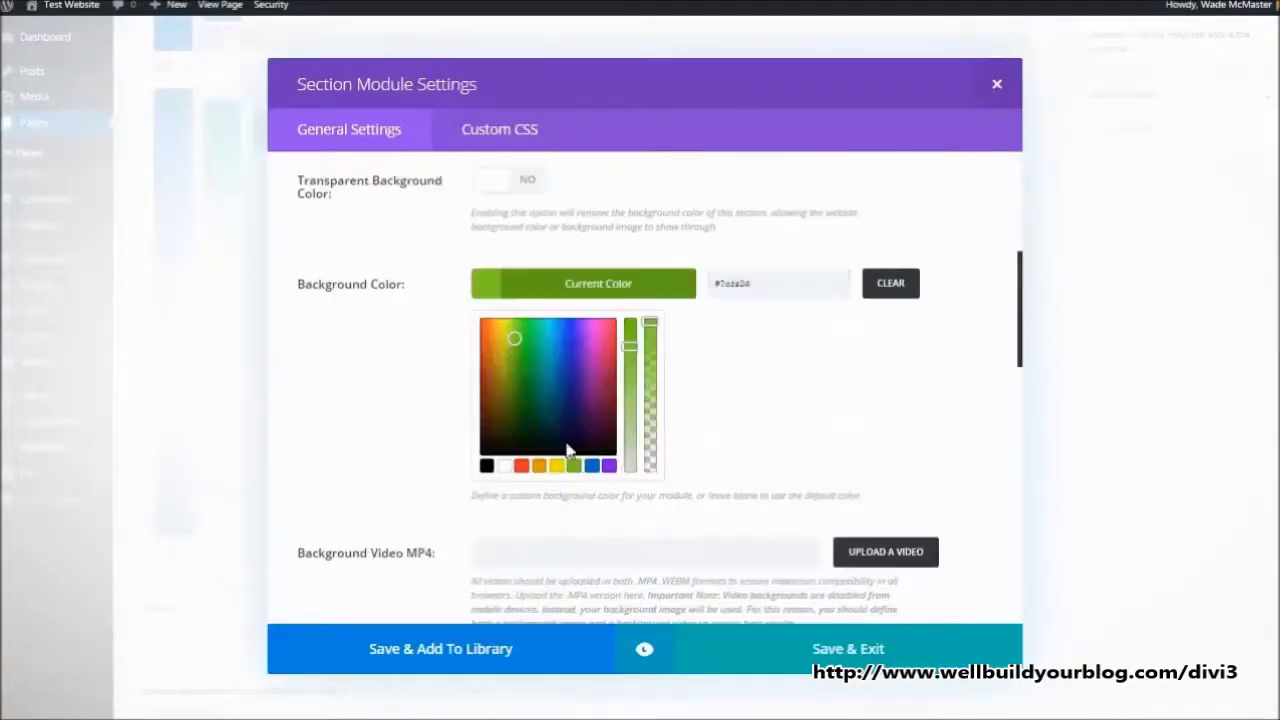
click(519, 409)
scroll(797, 410, down, 7)
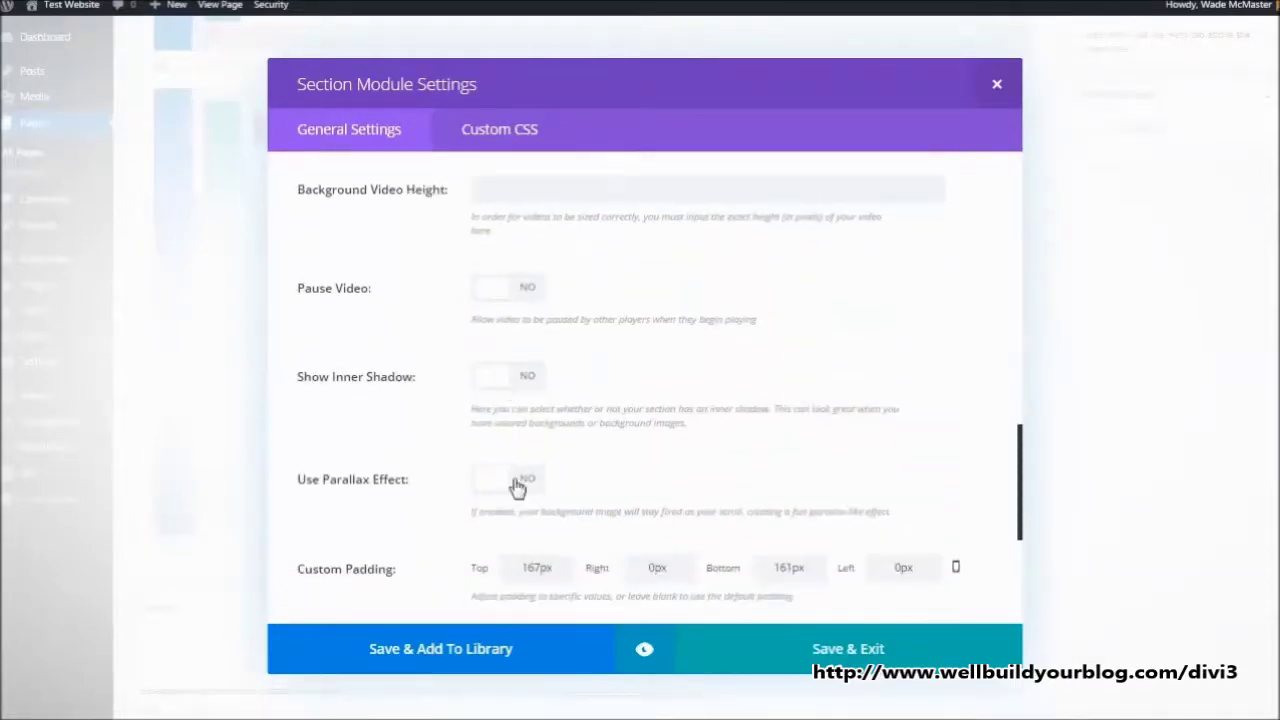
click(516, 488)
scroll(530, 478, down, 2)
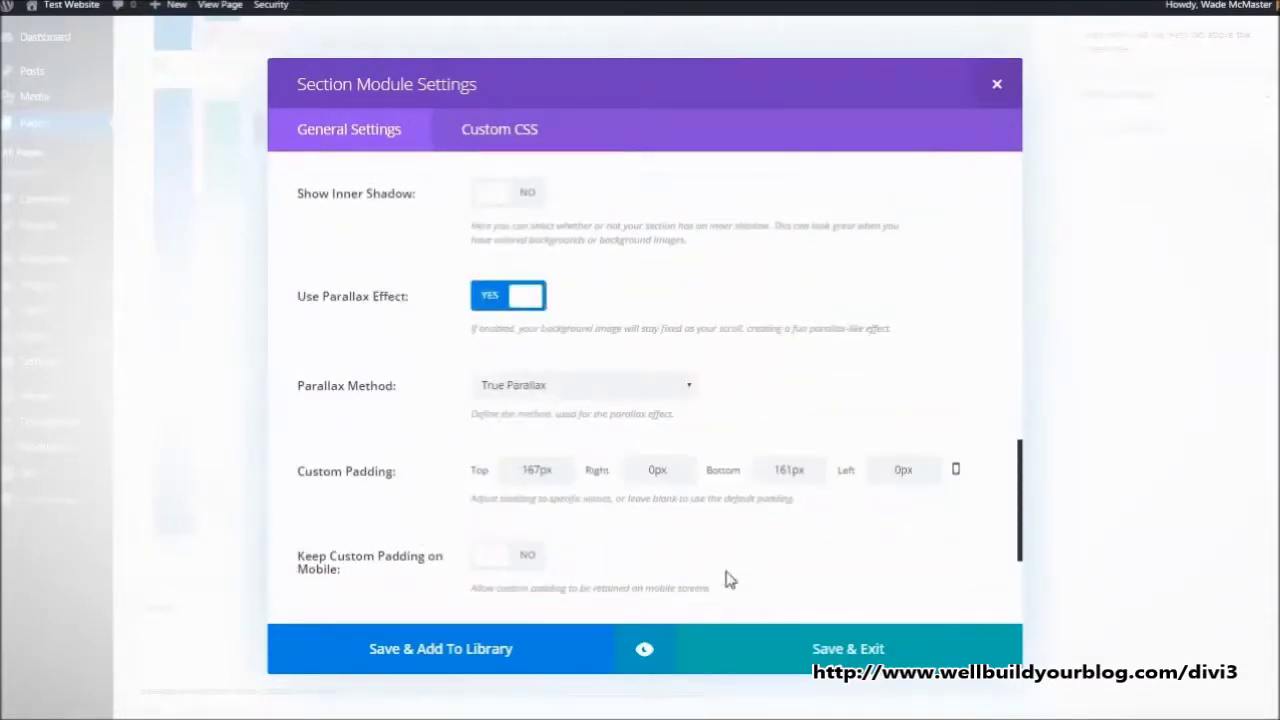
click(829, 646)
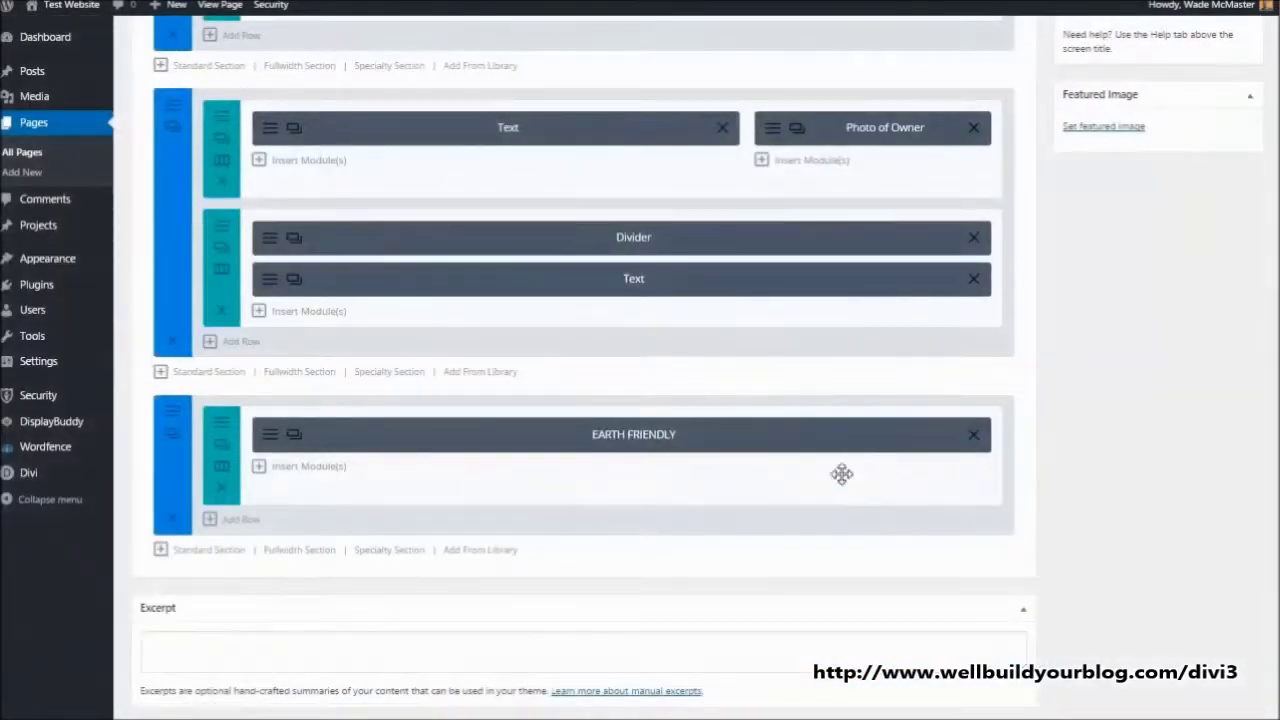
Duplicate the EARTH FRIENDLY section
scroll(831, 466, up, 1)
scroll(835, 485, down, 2)
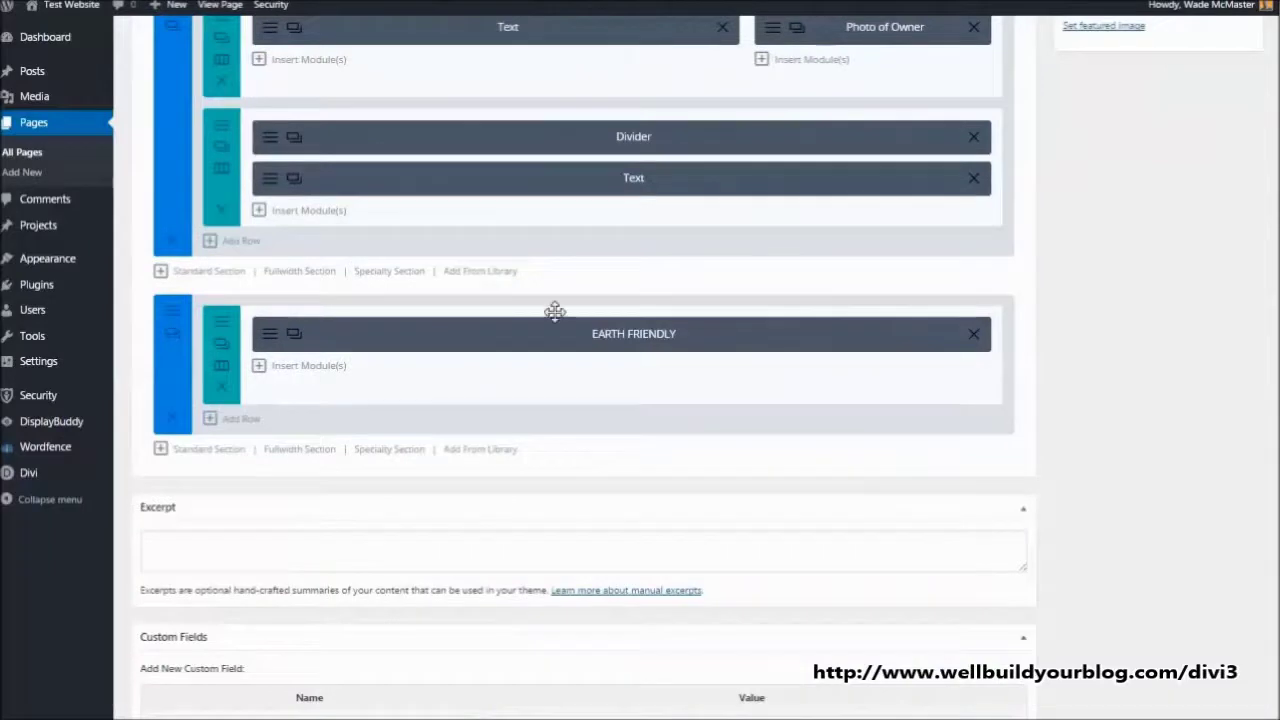
scroll(554, 310, down, 1)
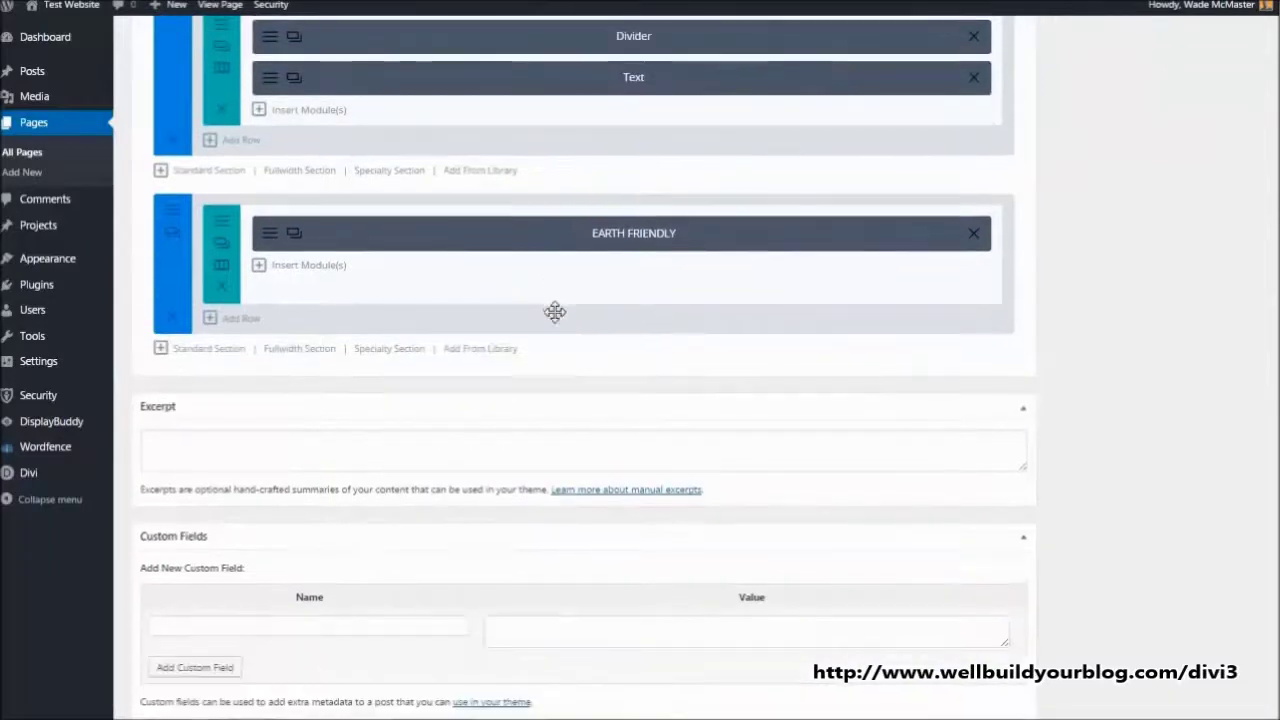
click(175, 243)
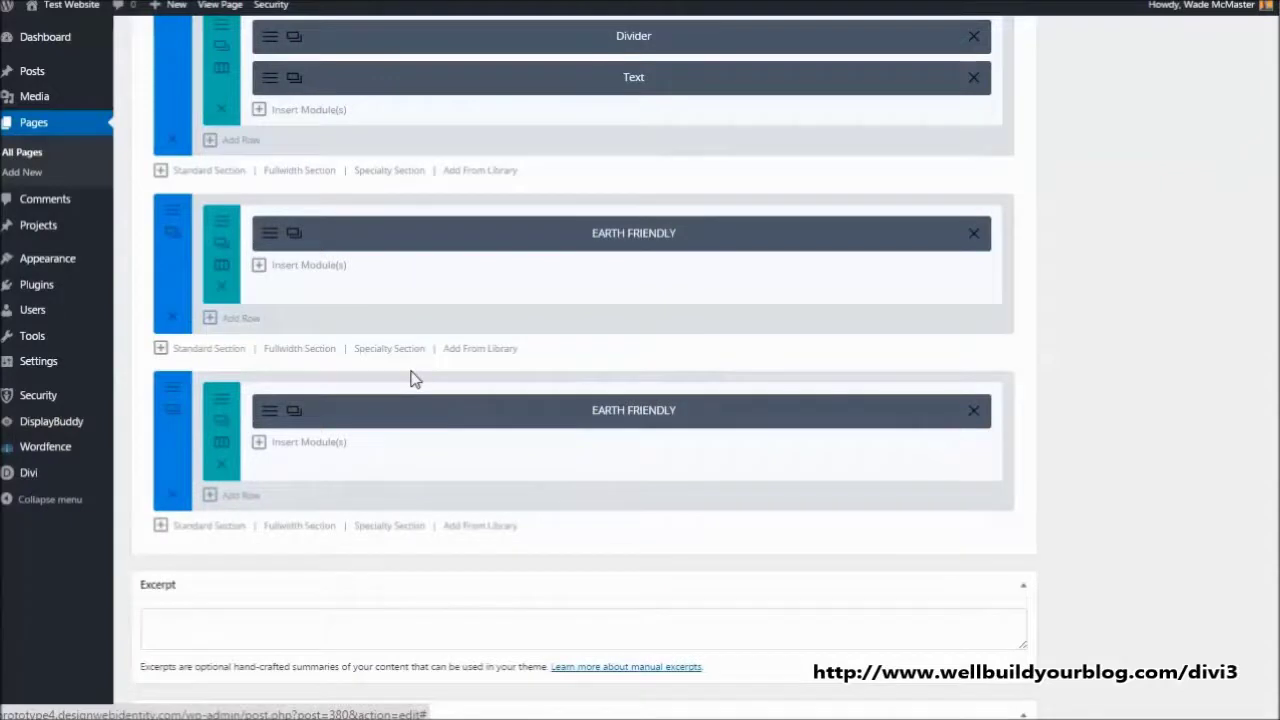
Clear the copied section's Background Image URL and save its settings
click(173, 398)
scroll(518, 462, down, 2)
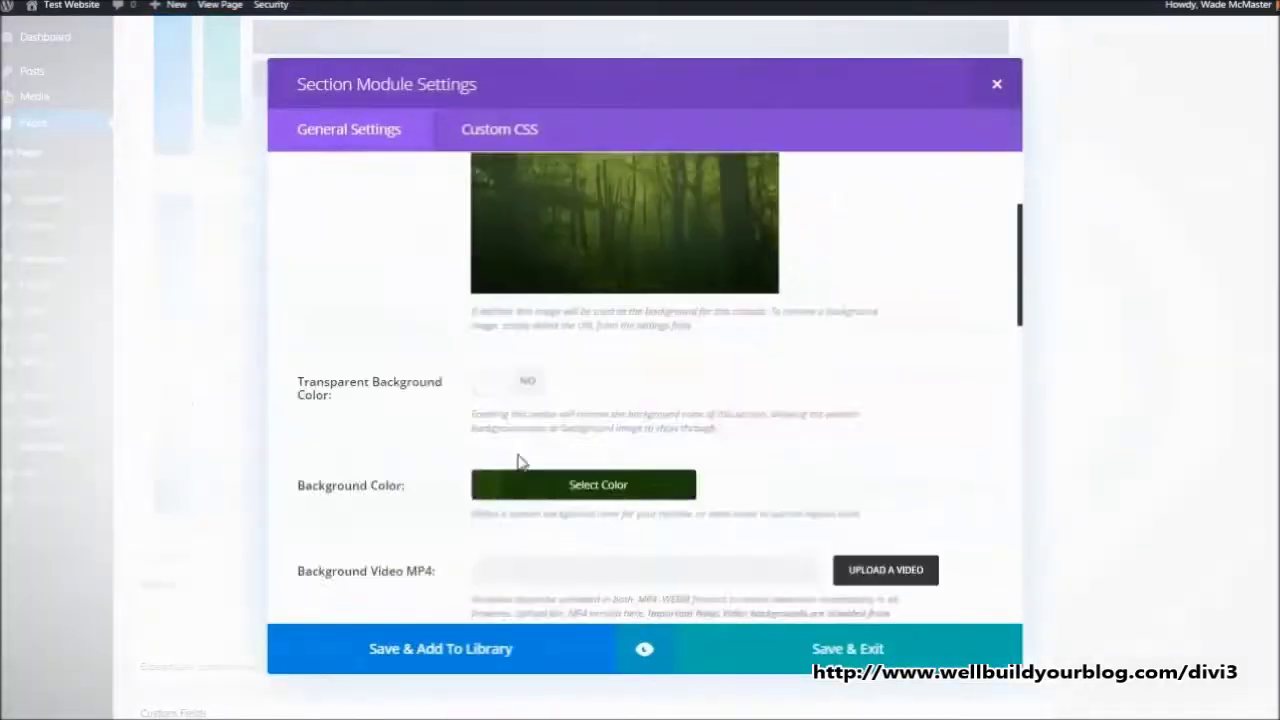
scroll(529, 487, up, 2)
scroll(556, 401, down, 2)
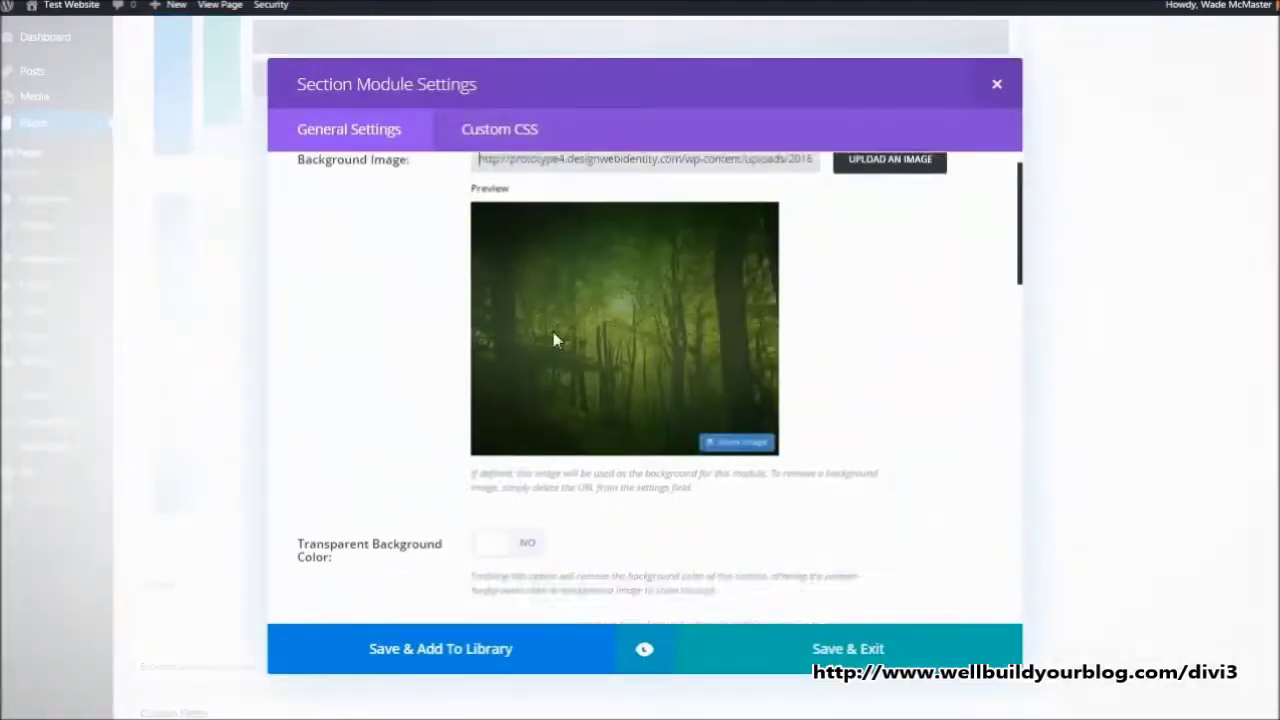
scroll(600, 358, up, 2)
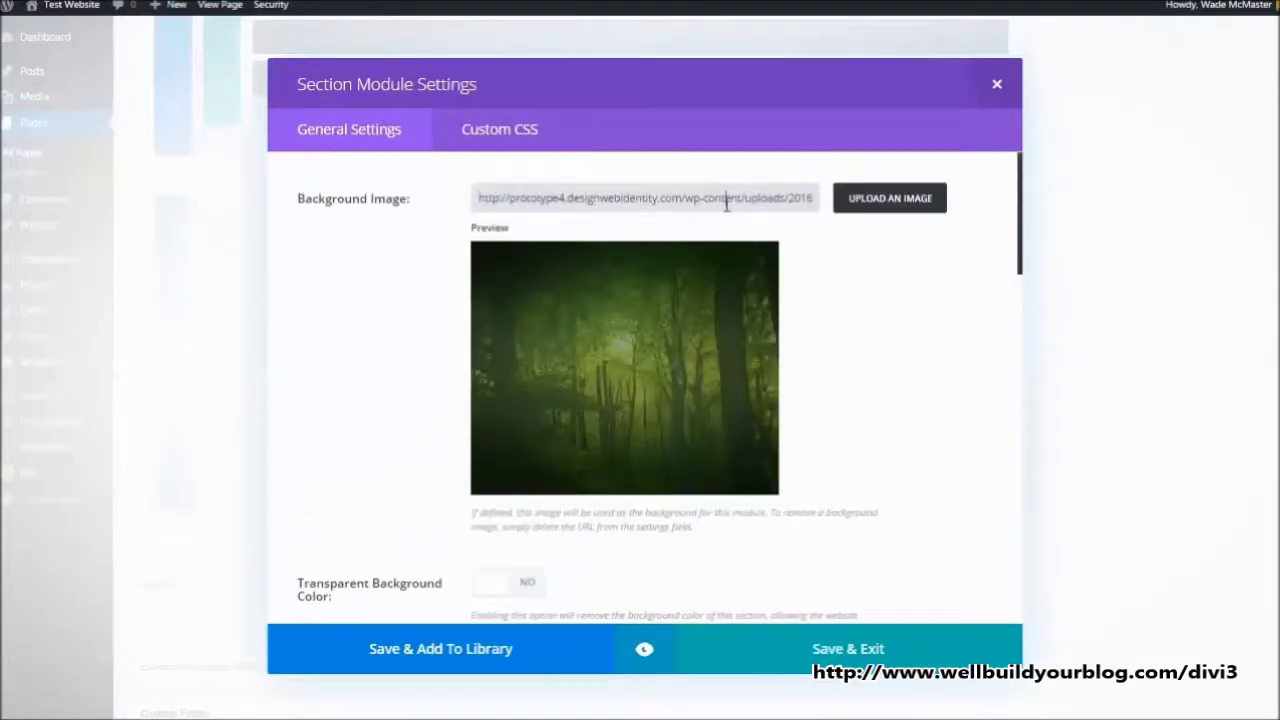
triple_click(727, 200)
key(BackSpace)
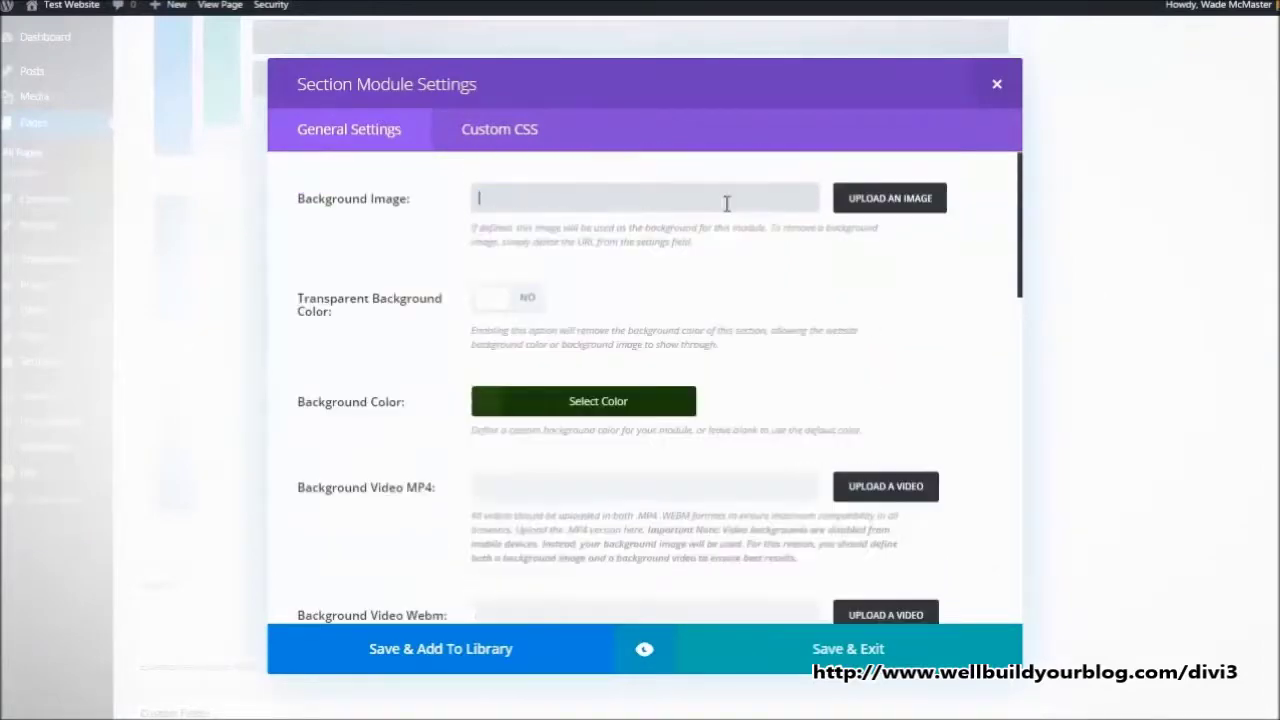
click(872, 660)
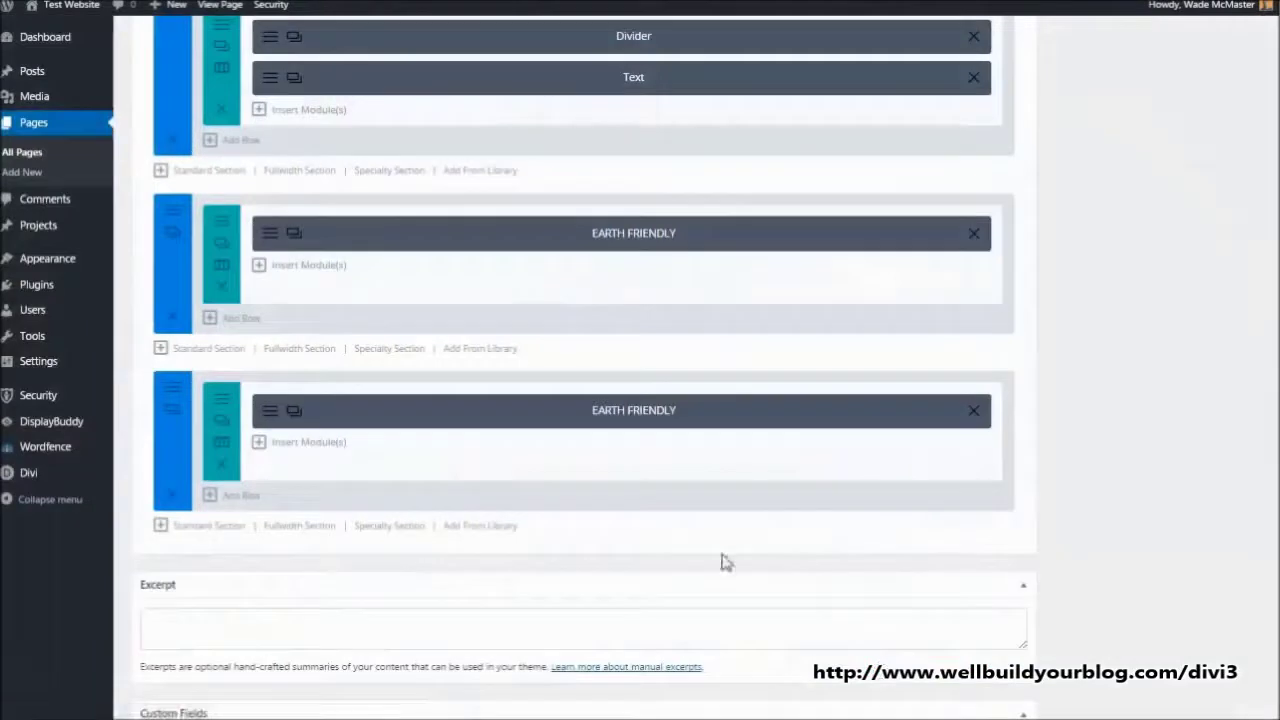
Split the copied row into 1/2+1/2 columns and delete its EARTH FRIENDLY module
click(222, 442)
click(615, 203)
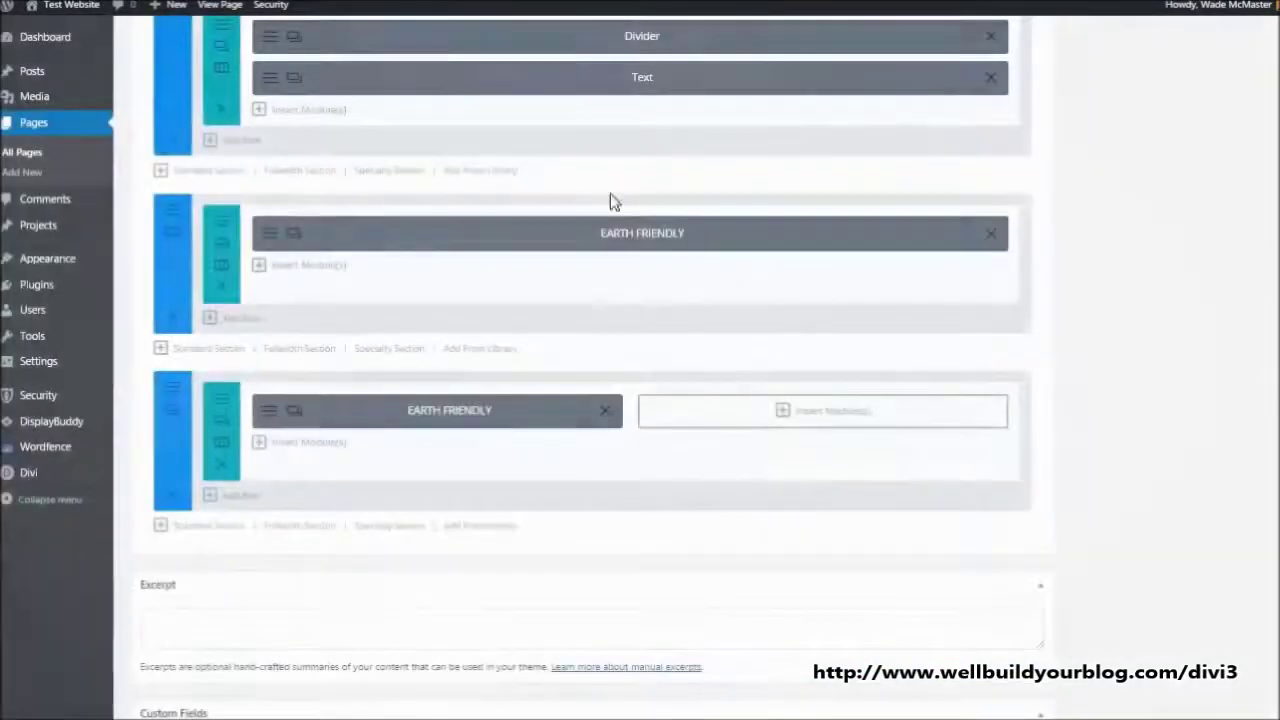
click(595, 414)
Place a copy of the WHO AM I? Text module in the bottom row's left column with Light text
scroll(600, 410, up, 1)
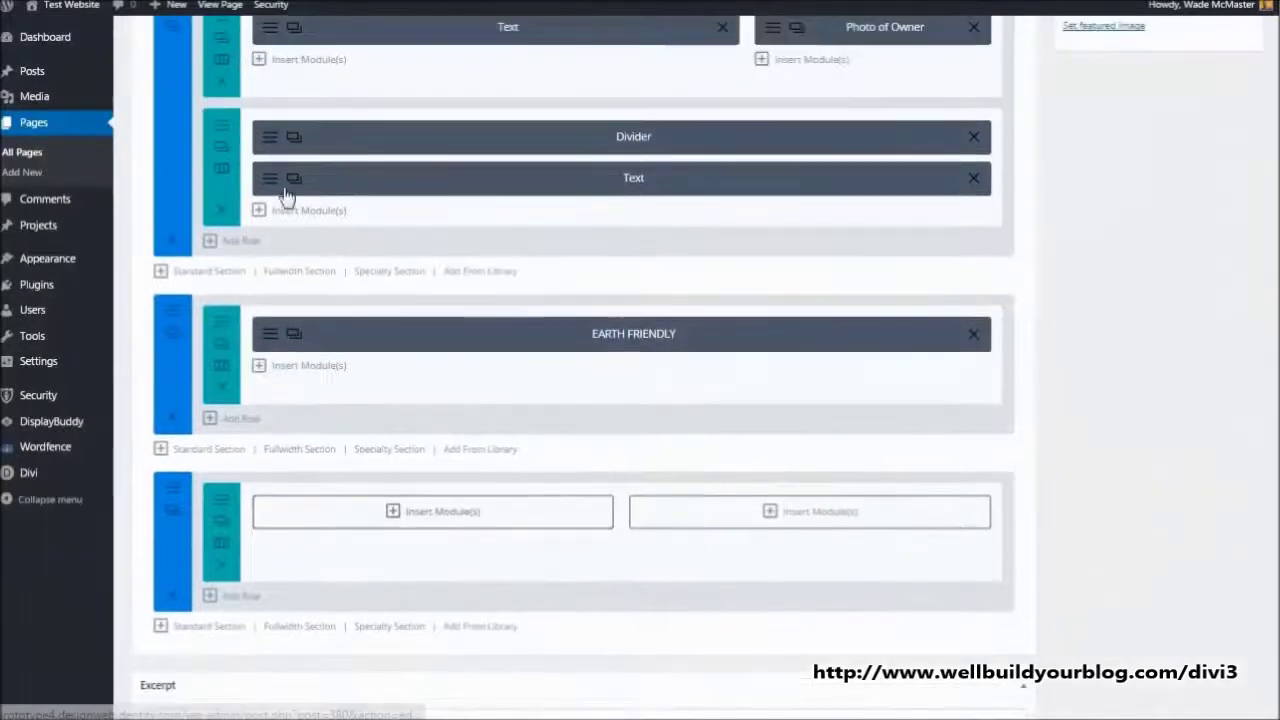
click(295, 184)
drag(398, 220, 374, 248)
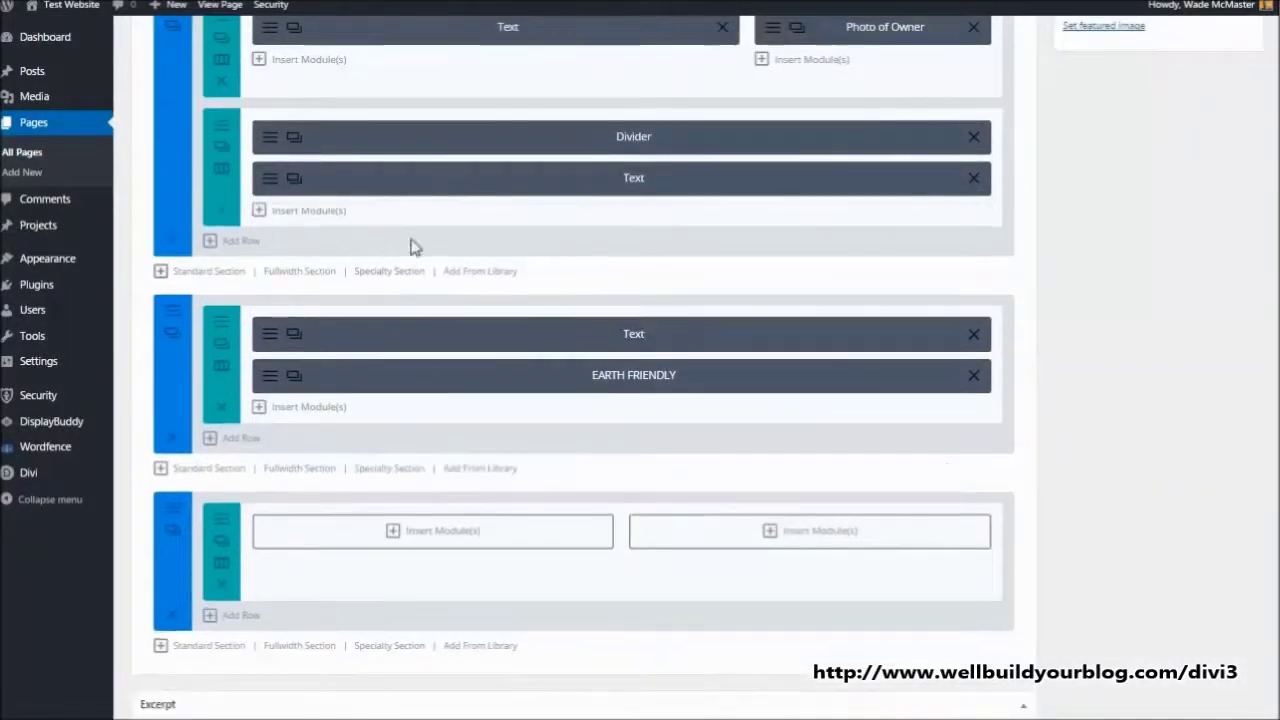
drag(484, 373, 447, 525)
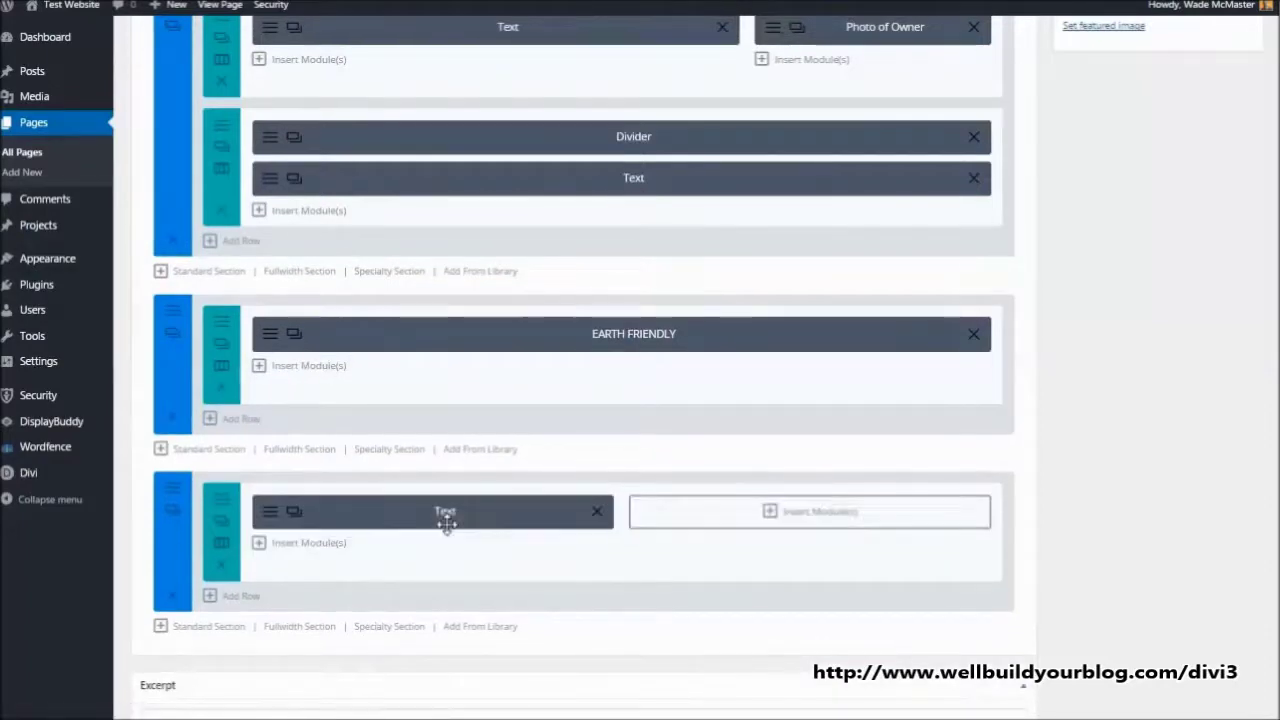
click(277, 517)
click(518, 200)
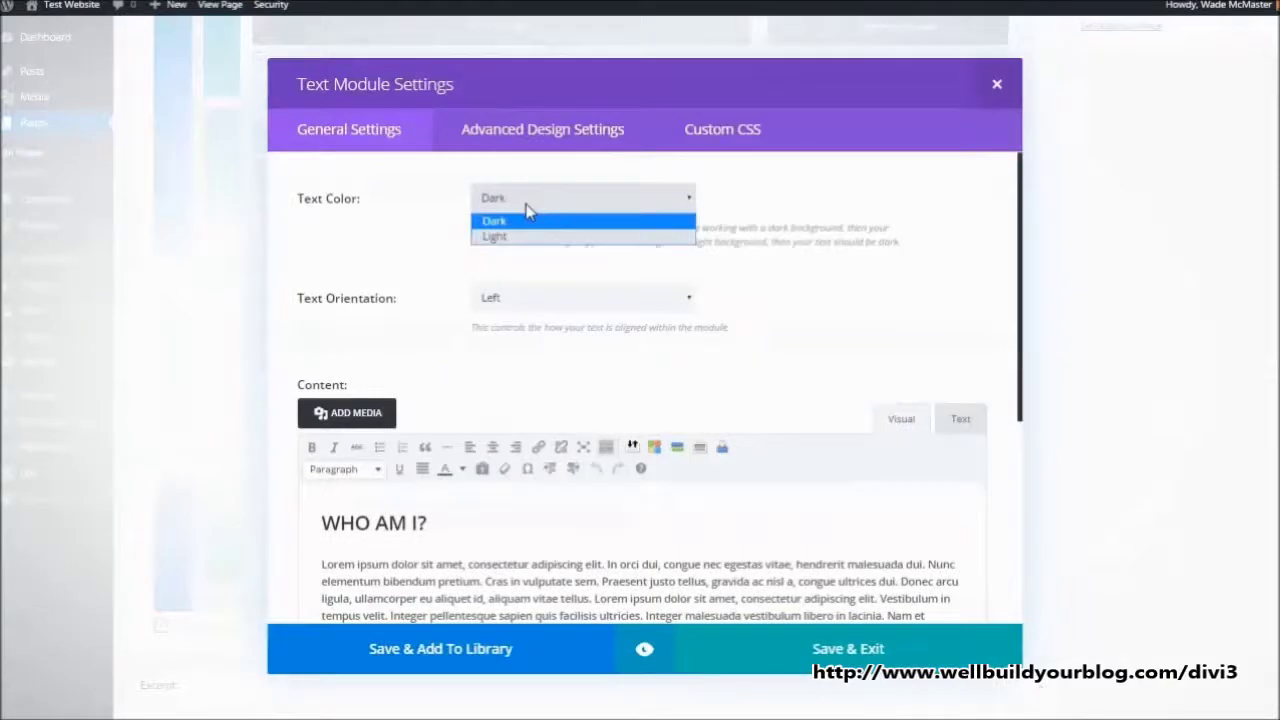
click(524, 240)
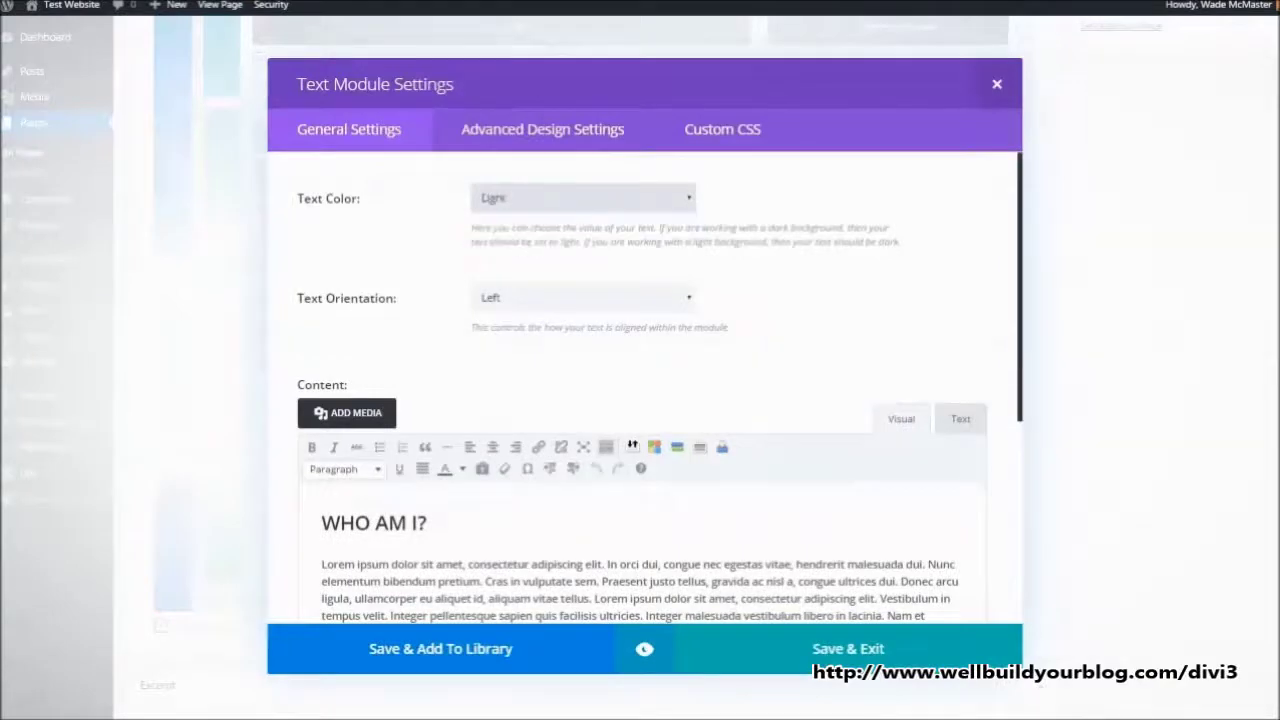
click(826, 658)
Add a Contact Form module titled 'Contact Us' to the bottom row's right column
click(770, 514)
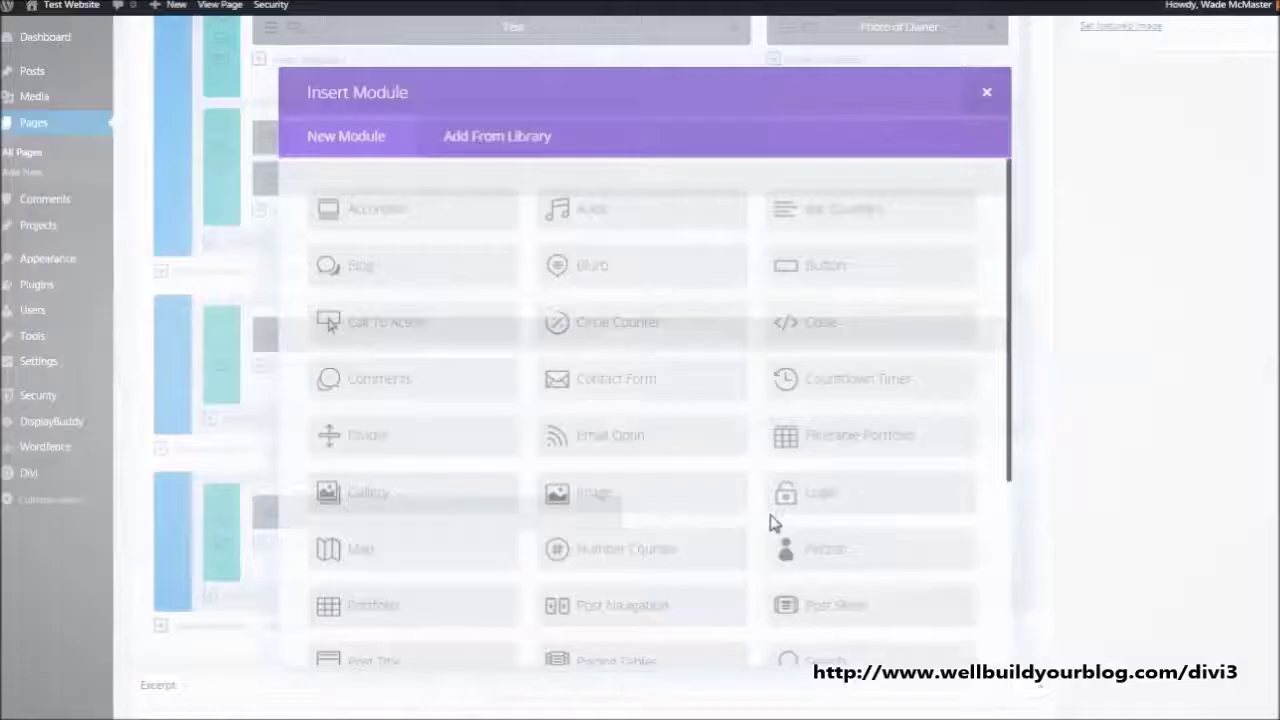
scroll(690, 457, down, 3)
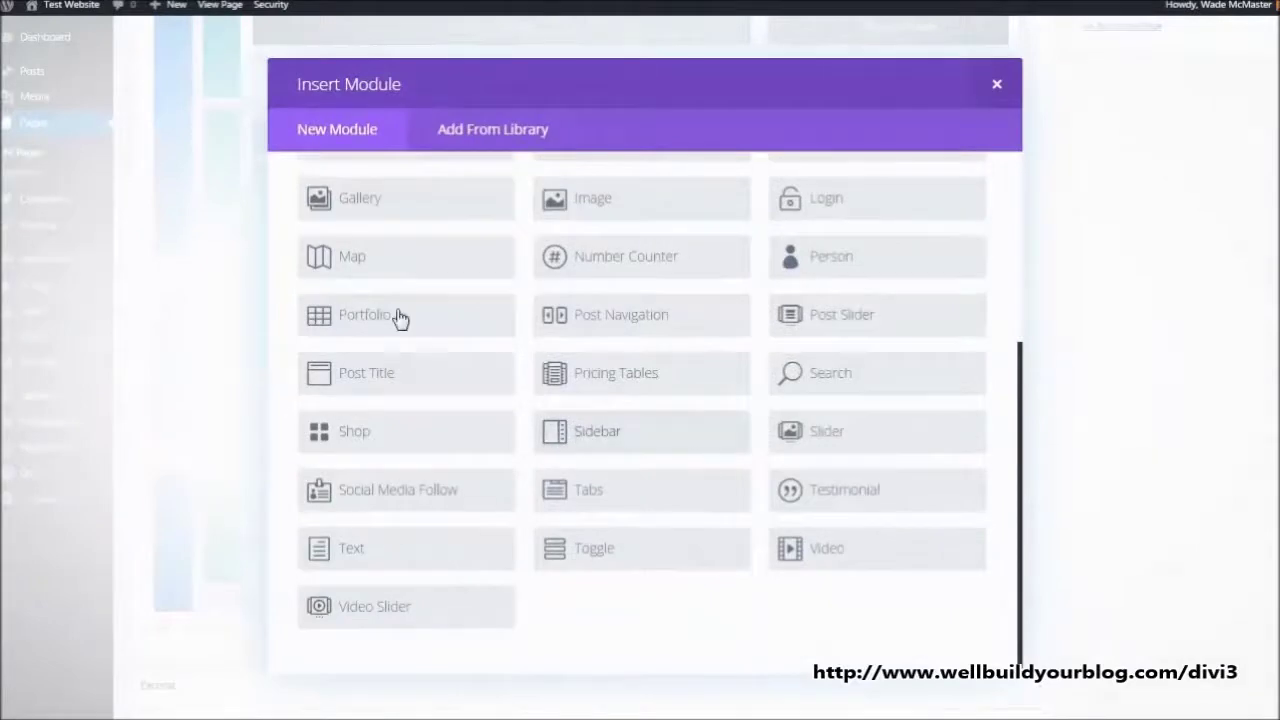
scroll(706, 283, up, 2)
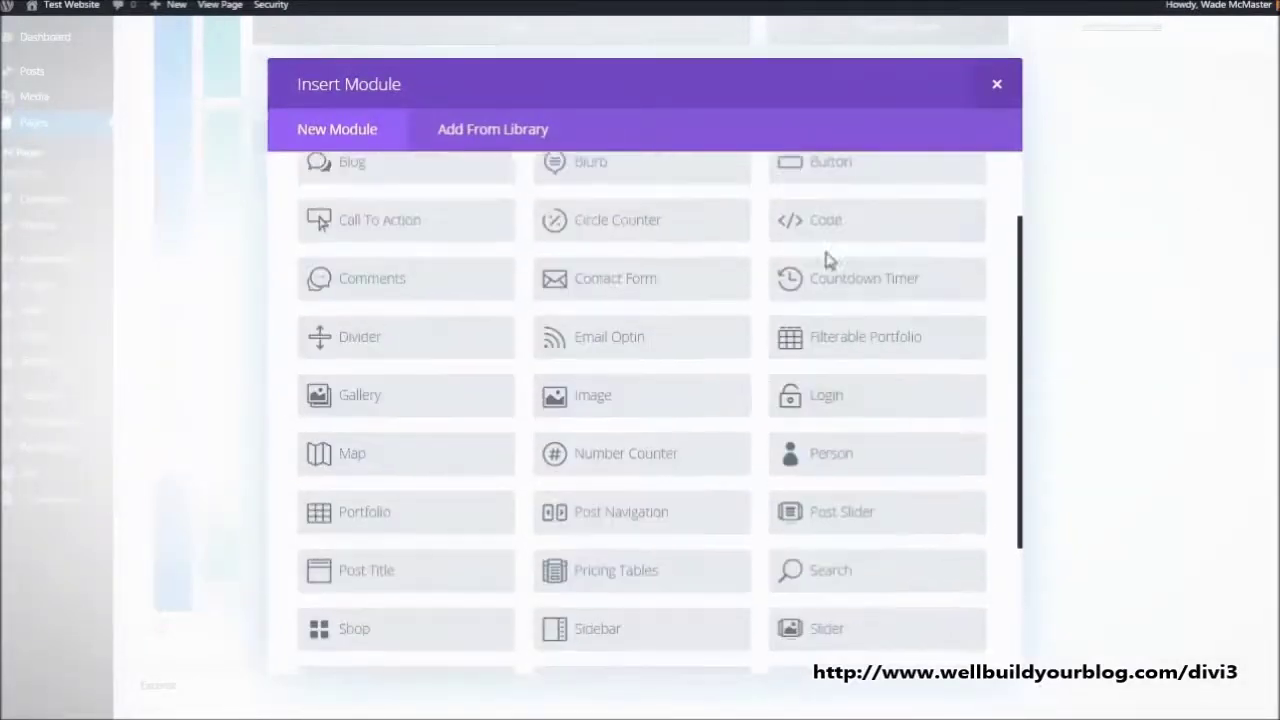
scroll(826, 257, up, 2)
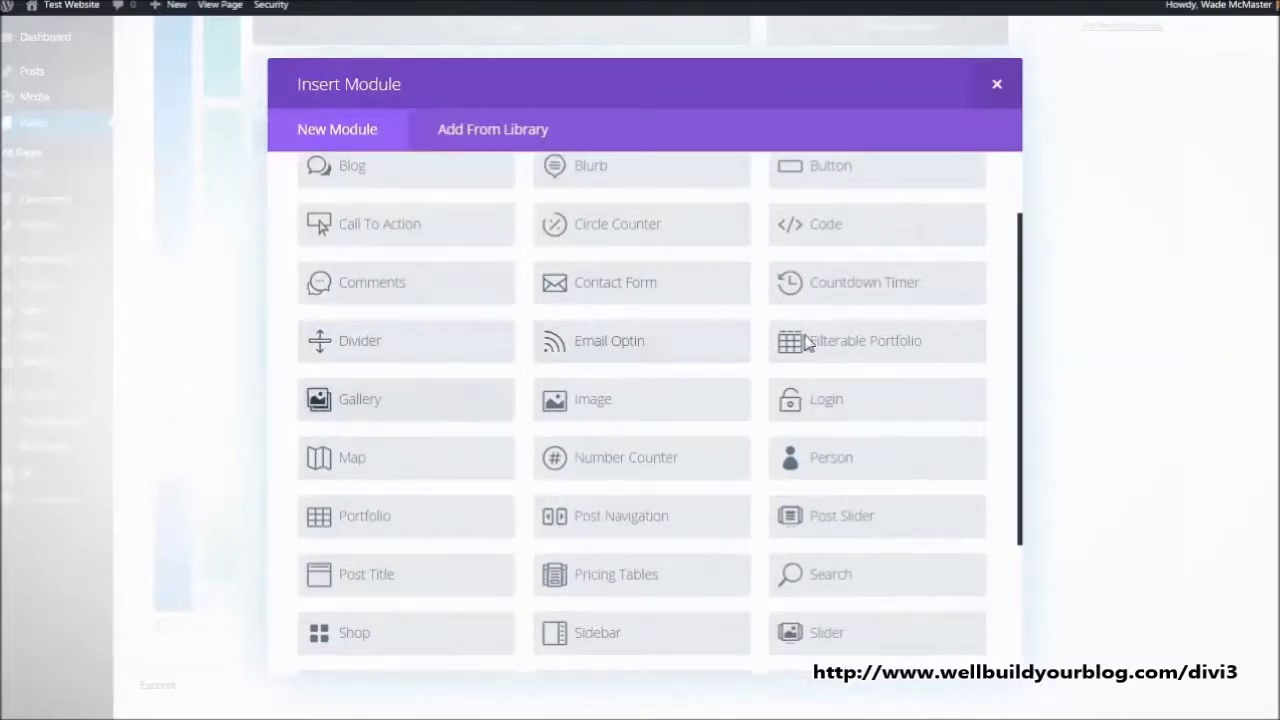
click(645, 293)
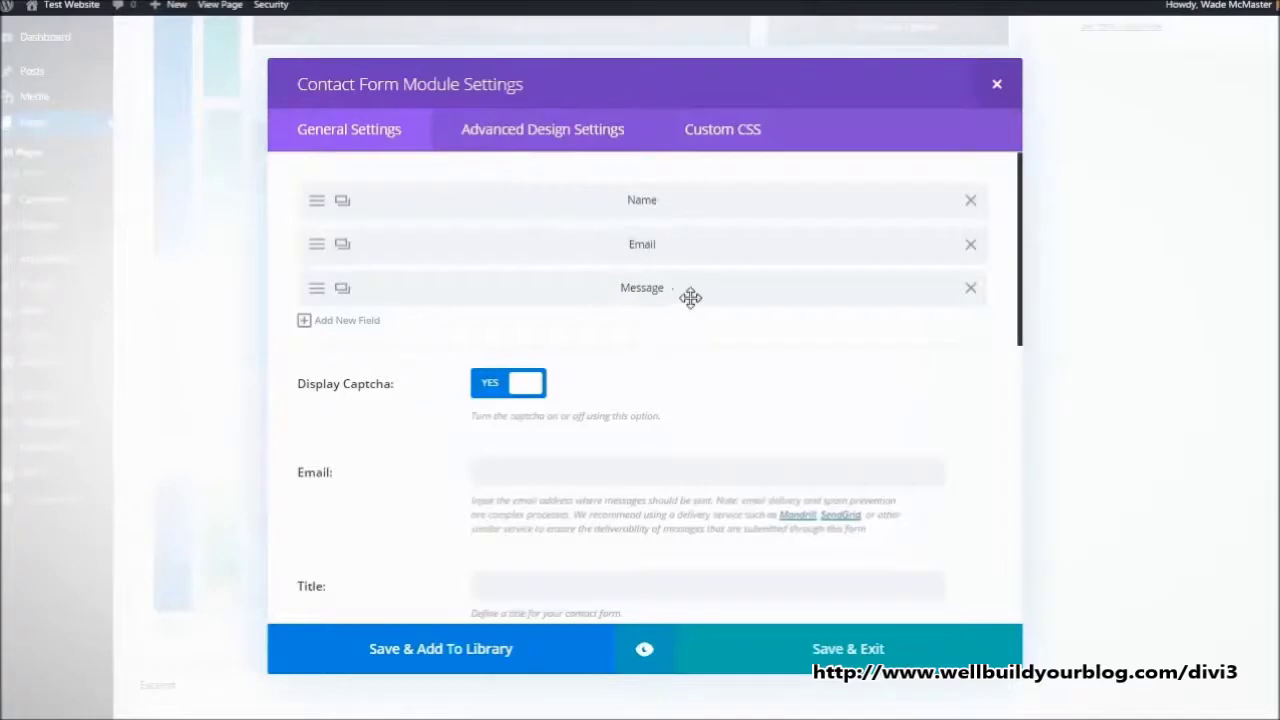
scroll(503, 457, down, 1)
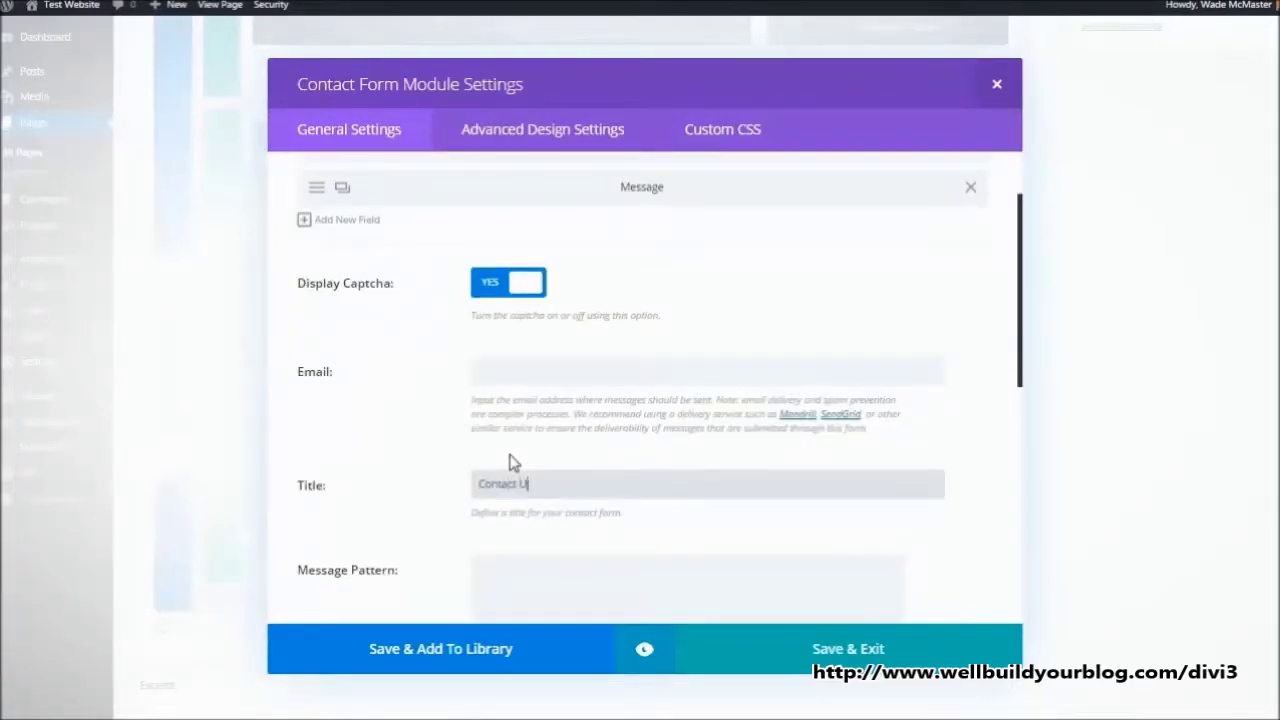
scroll(529, 331, down, 6)
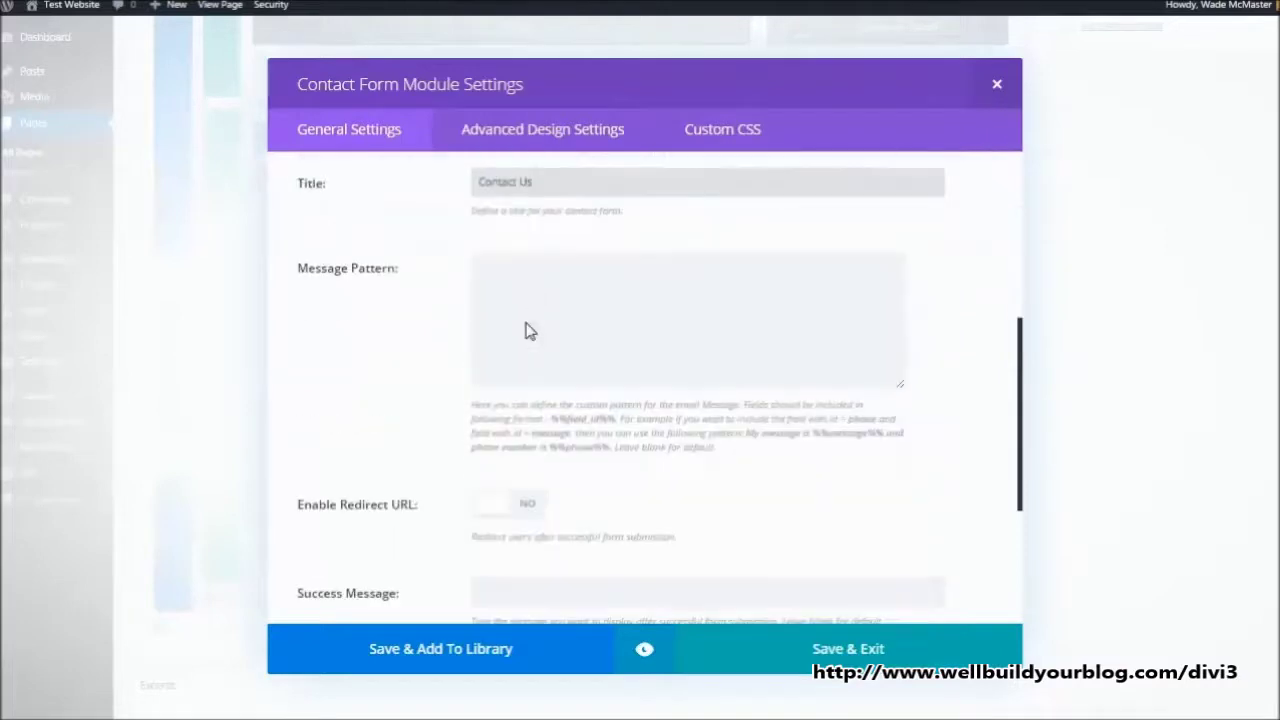
scroll(527, 322, up, 8)
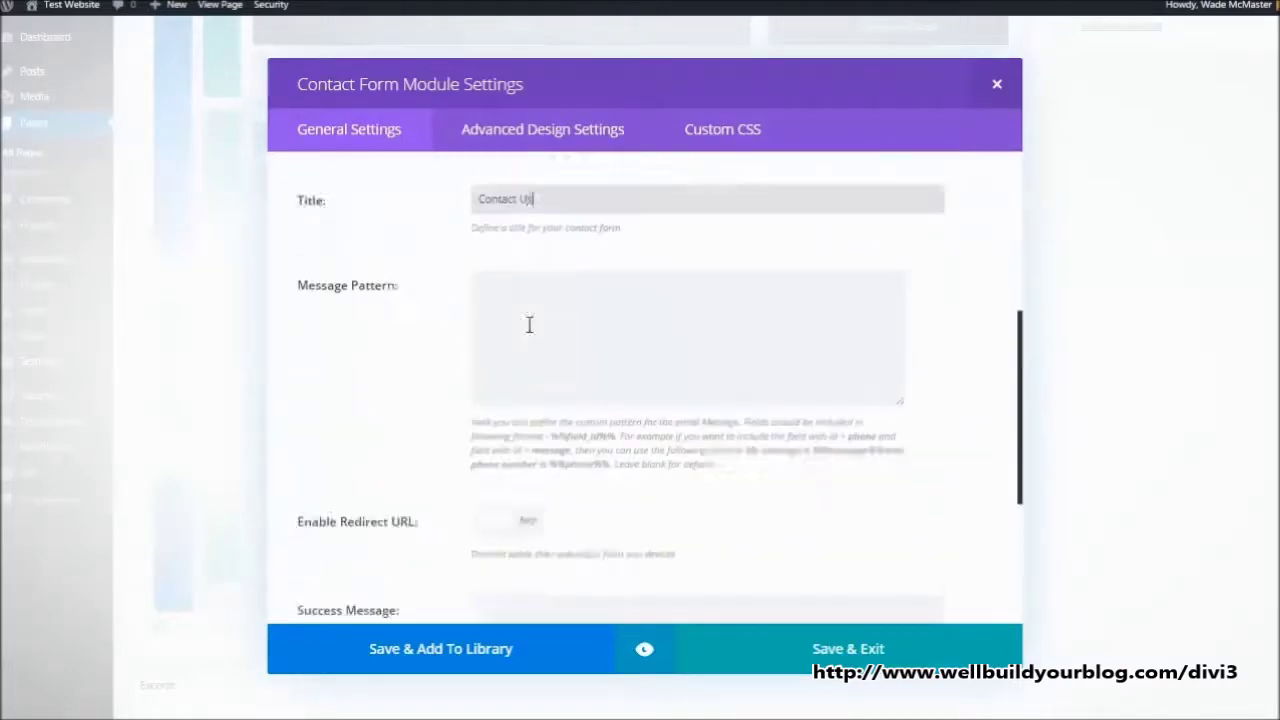
click(845, 668)
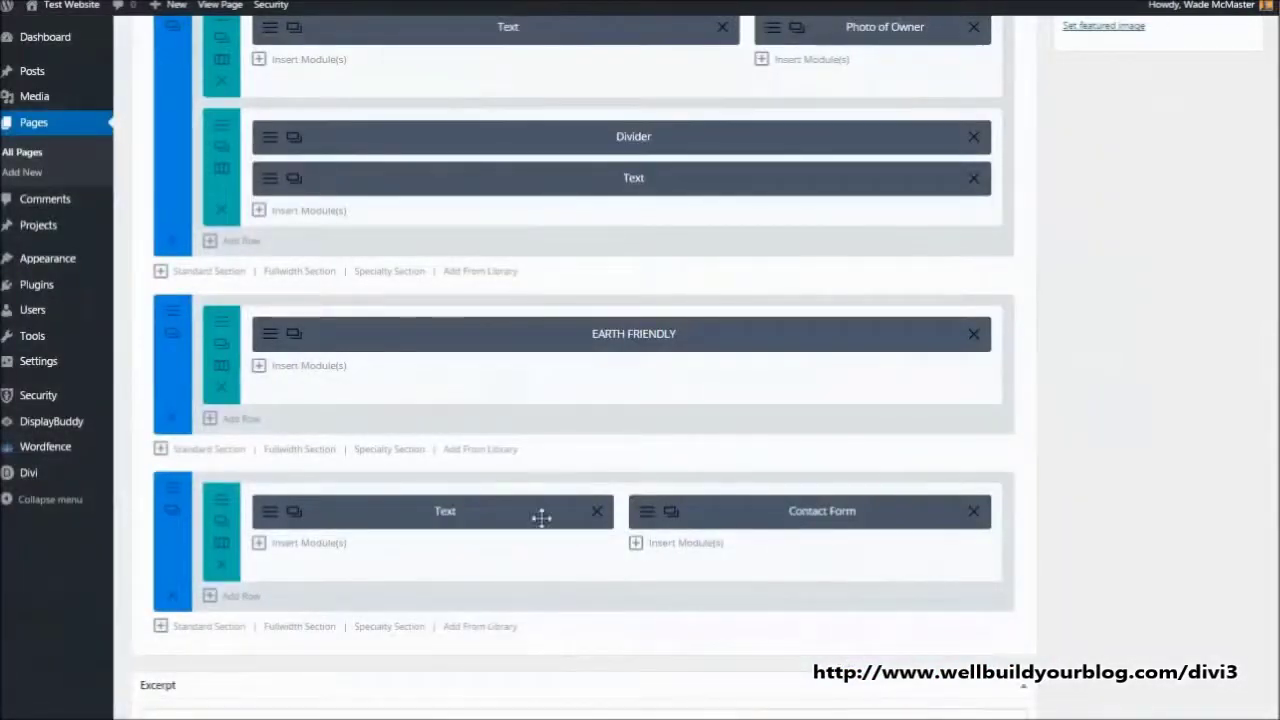
Add a standard section at the bottom with one full-width column row, ready for a module
scroll(628, 512, down, 1)
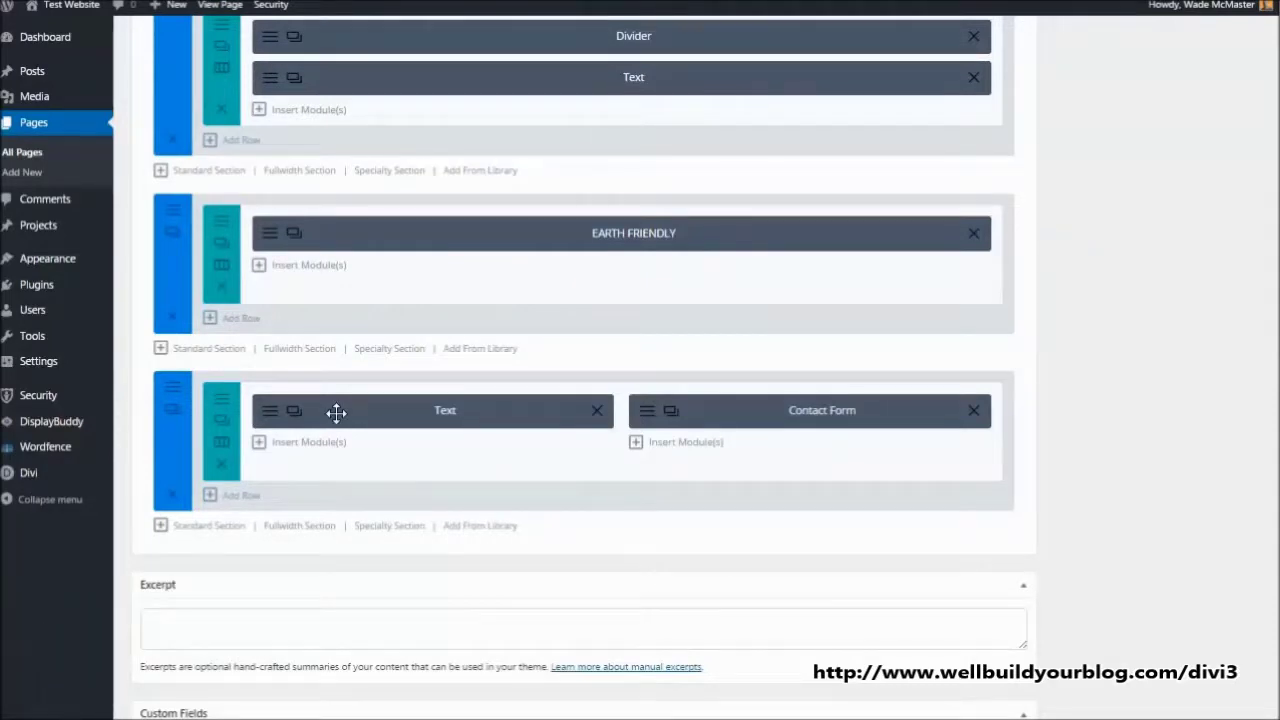
scroll(560, 451, up, 3)
scroll(571, 266, down, 5)
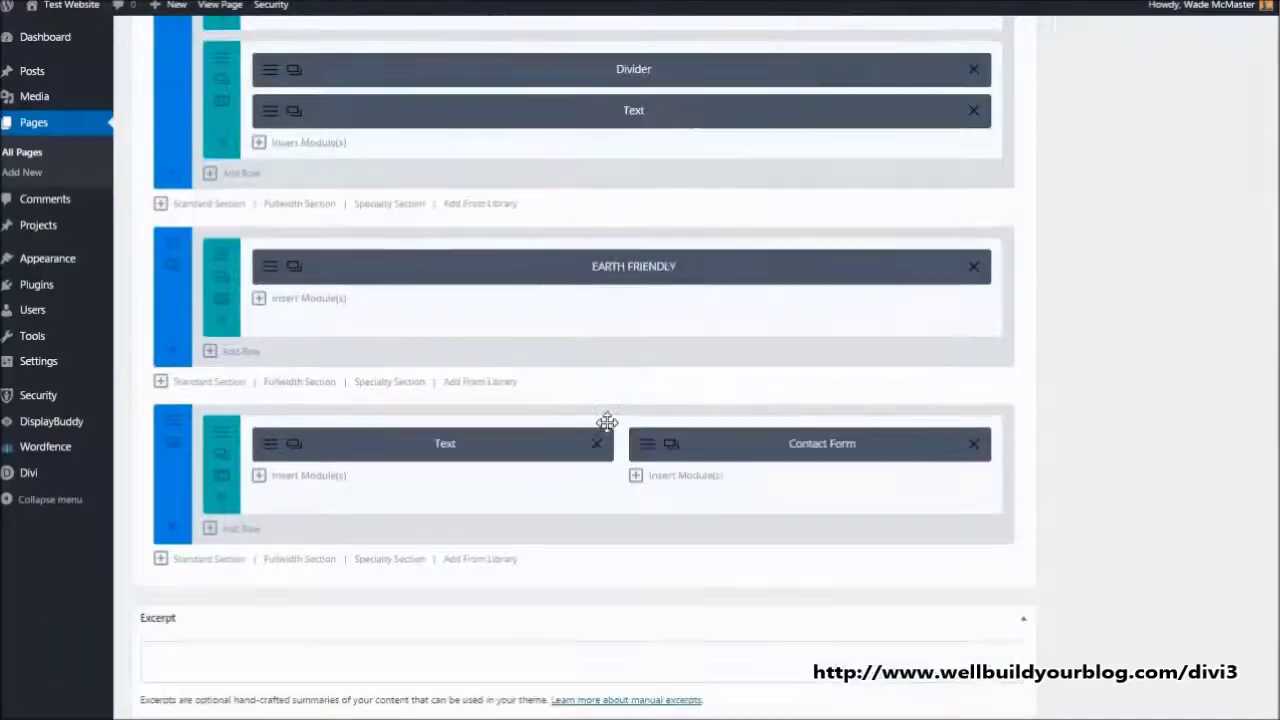
click(190, 290)
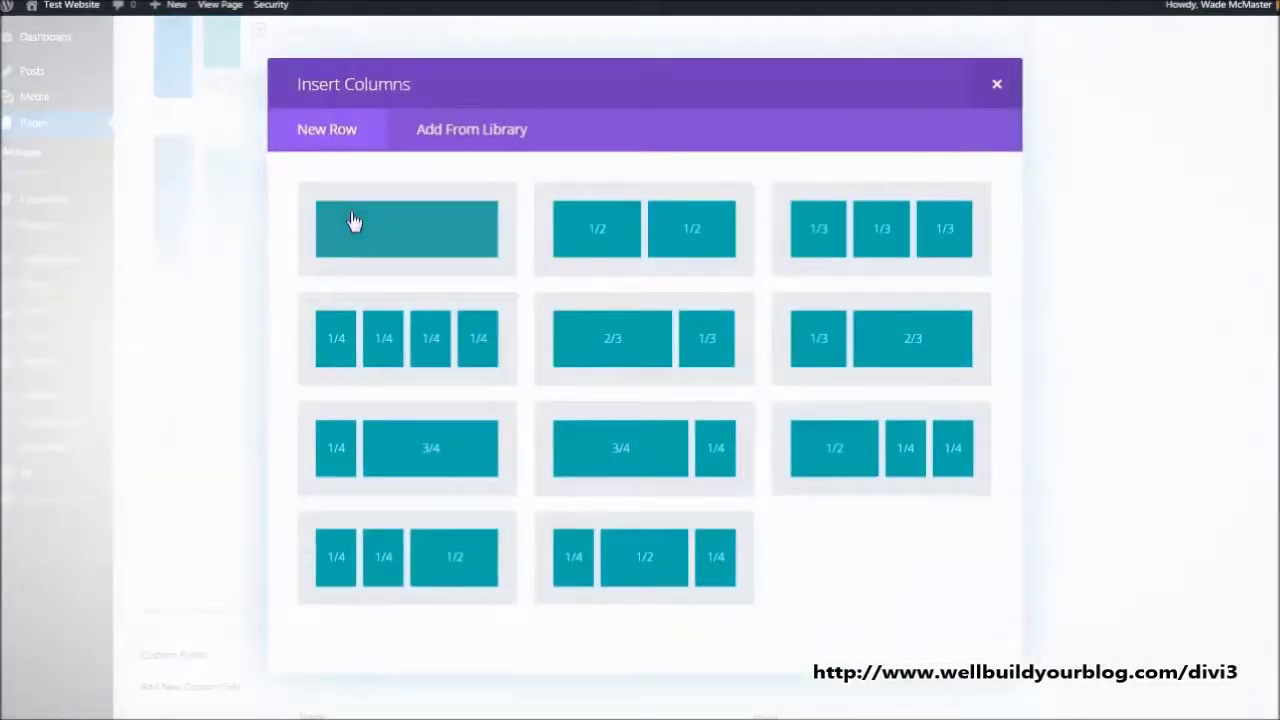
click(354, 221)
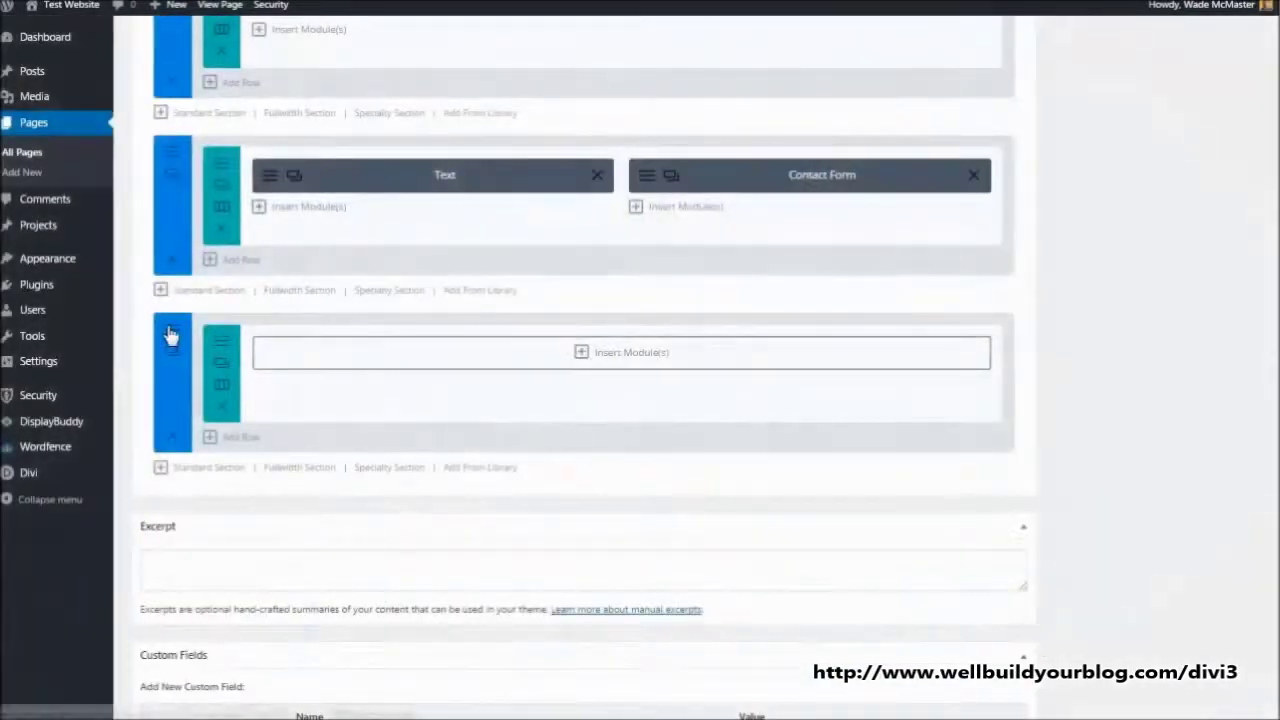
click(171, 336)
click(540, 410)
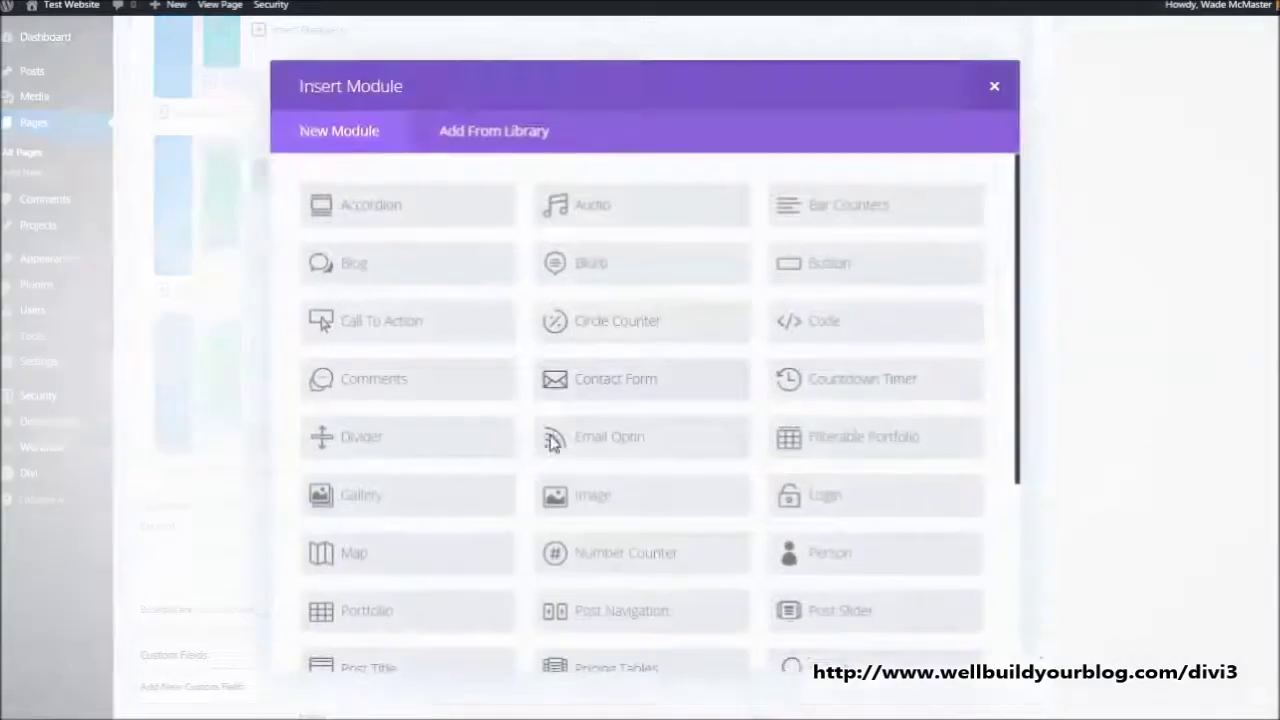
Add a Text module with 'LATEST BLOG ARTICLES' as a centred, Light, Heading 2
scroll(540, 450, down, 5)
click(423, 557)
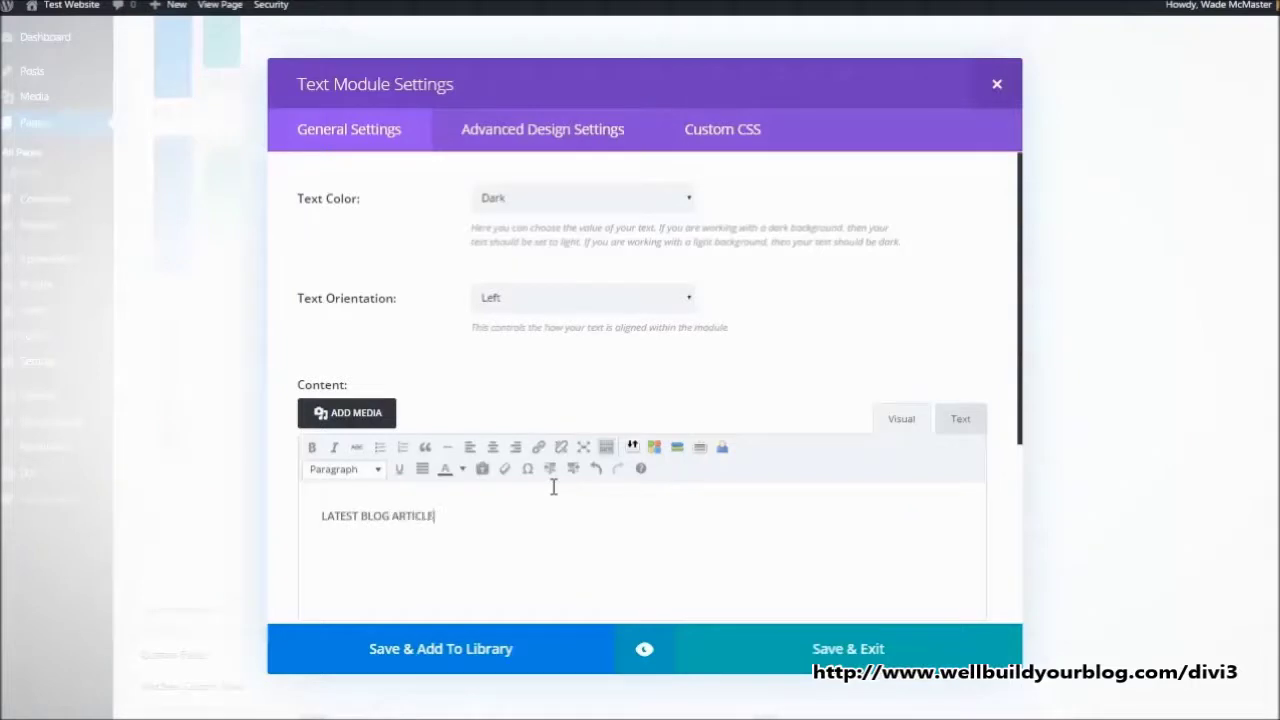
drag(457, 520, 274, 518)
click(350, 472)
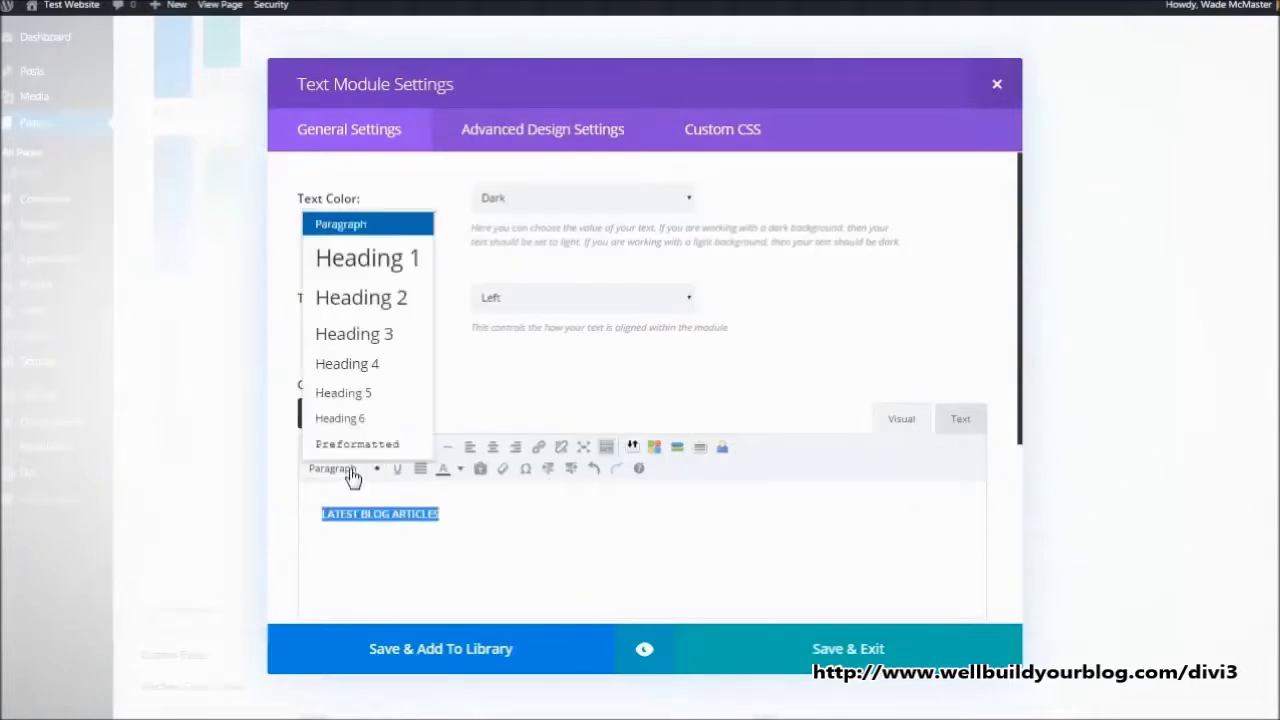
click(368, 296)
click(528, 198)
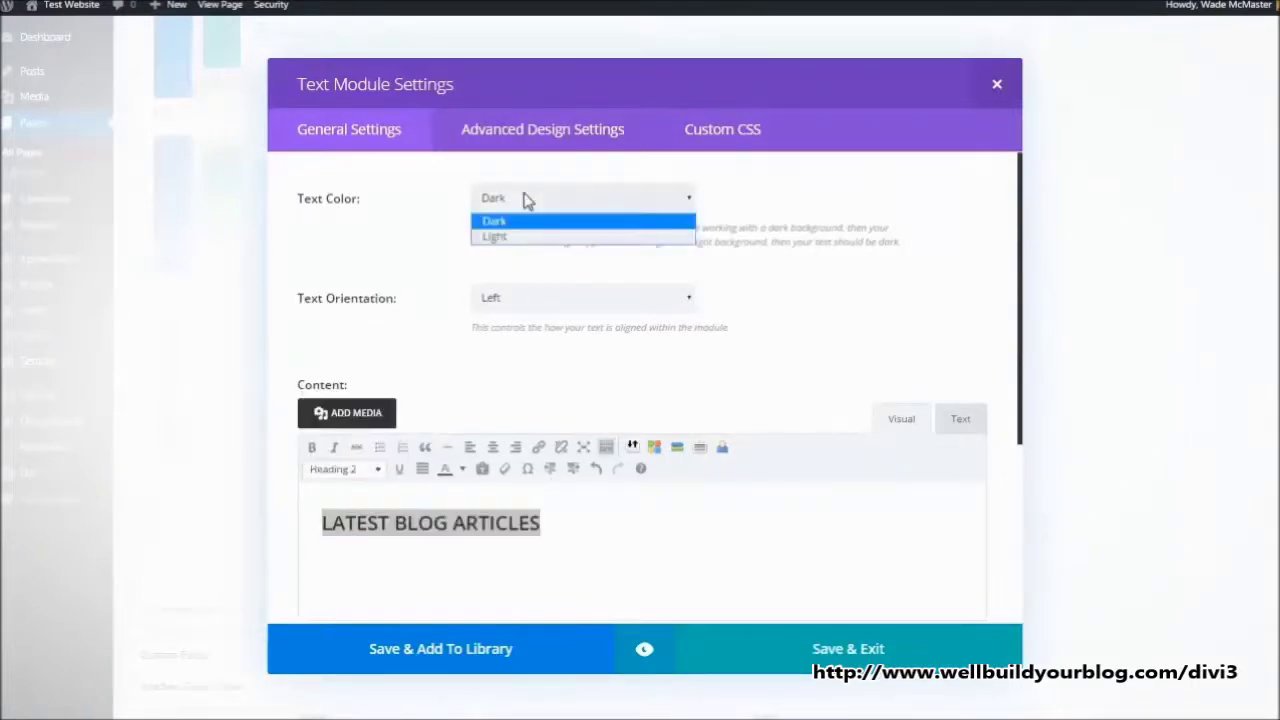
click(503, 240)
click(516, 302)
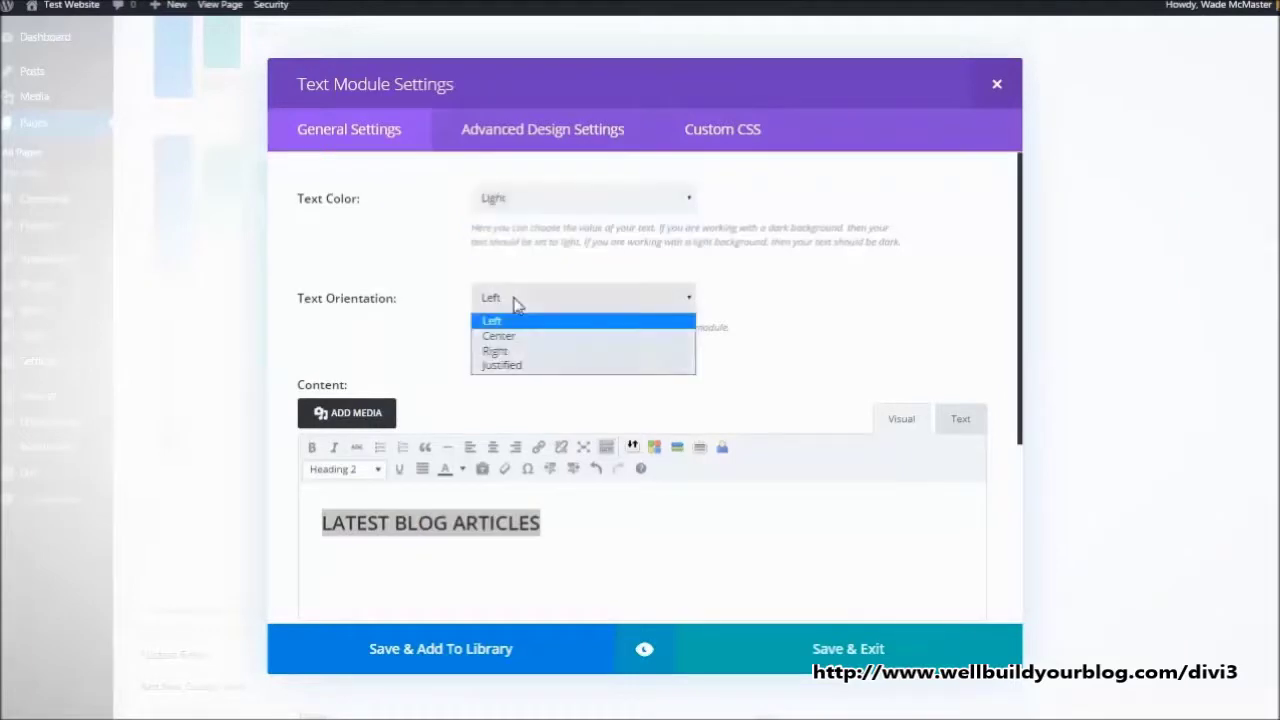
click(498, 338)
click(820, 648)
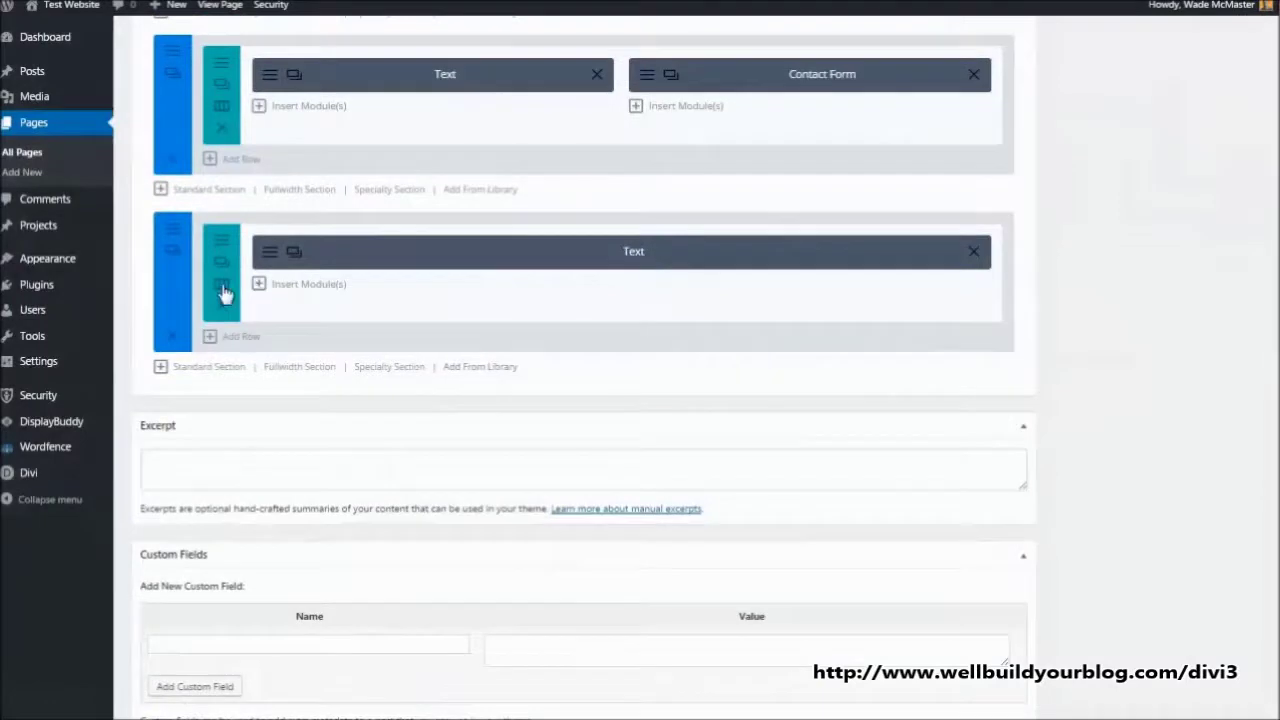
Keep the heading row at one full-width column and add a new row beneath it
click(224, 290)
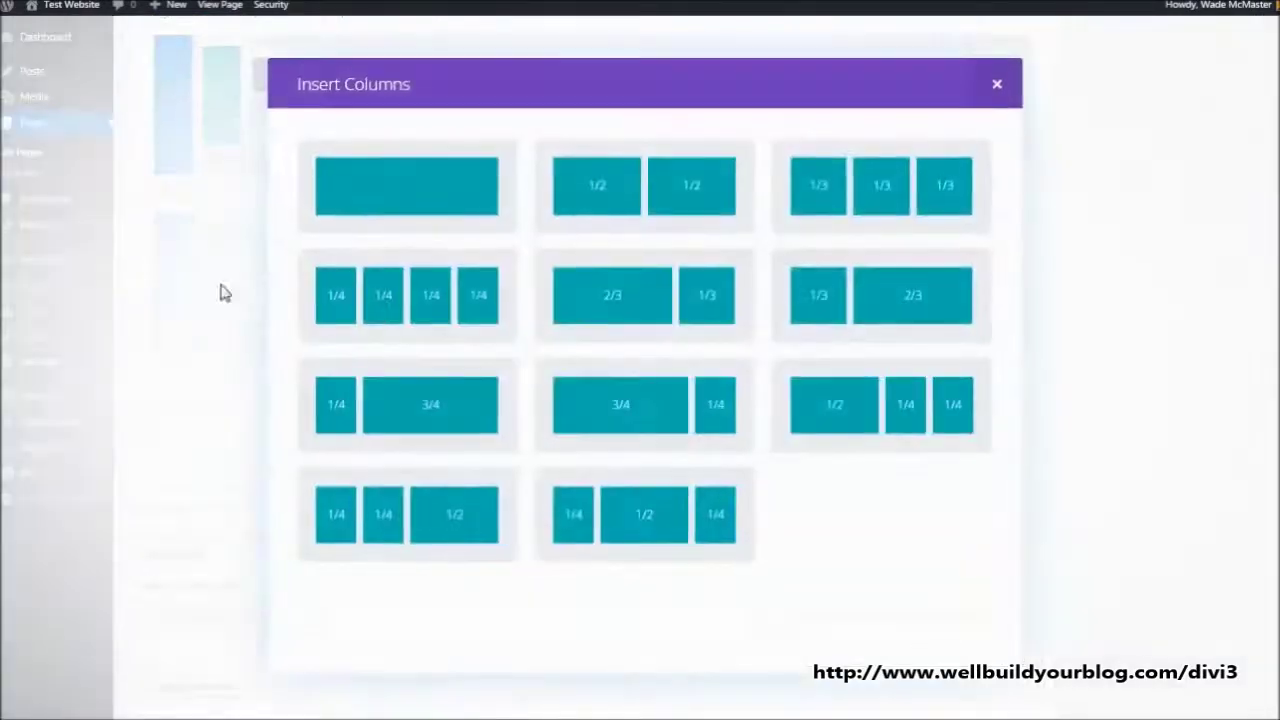
click(885, 193)
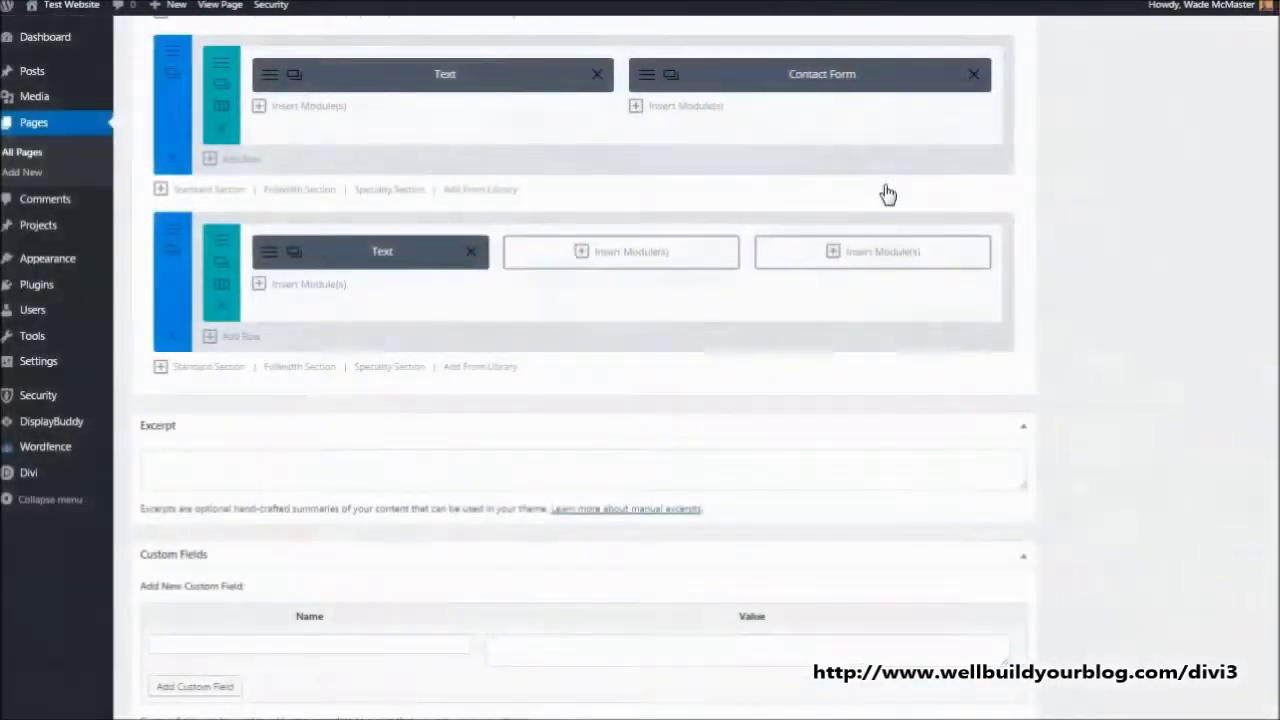
click(224, 289)
click(437, 211)
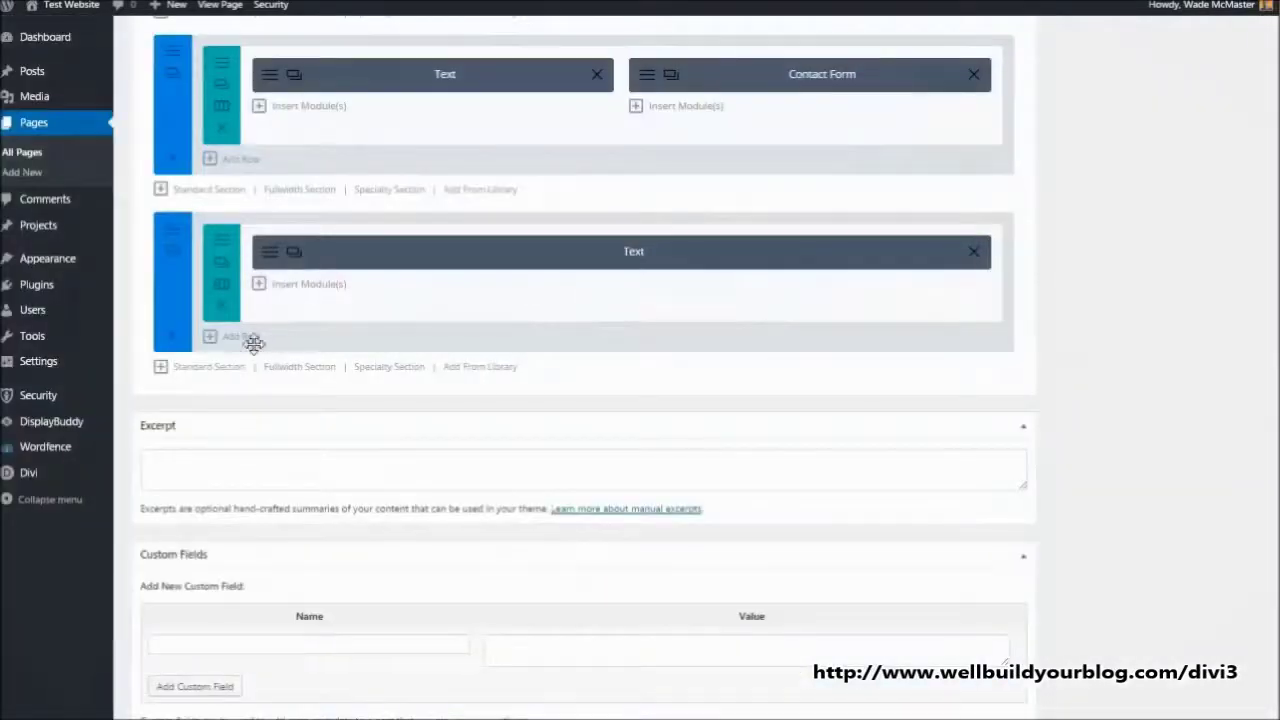
click(255, 340)
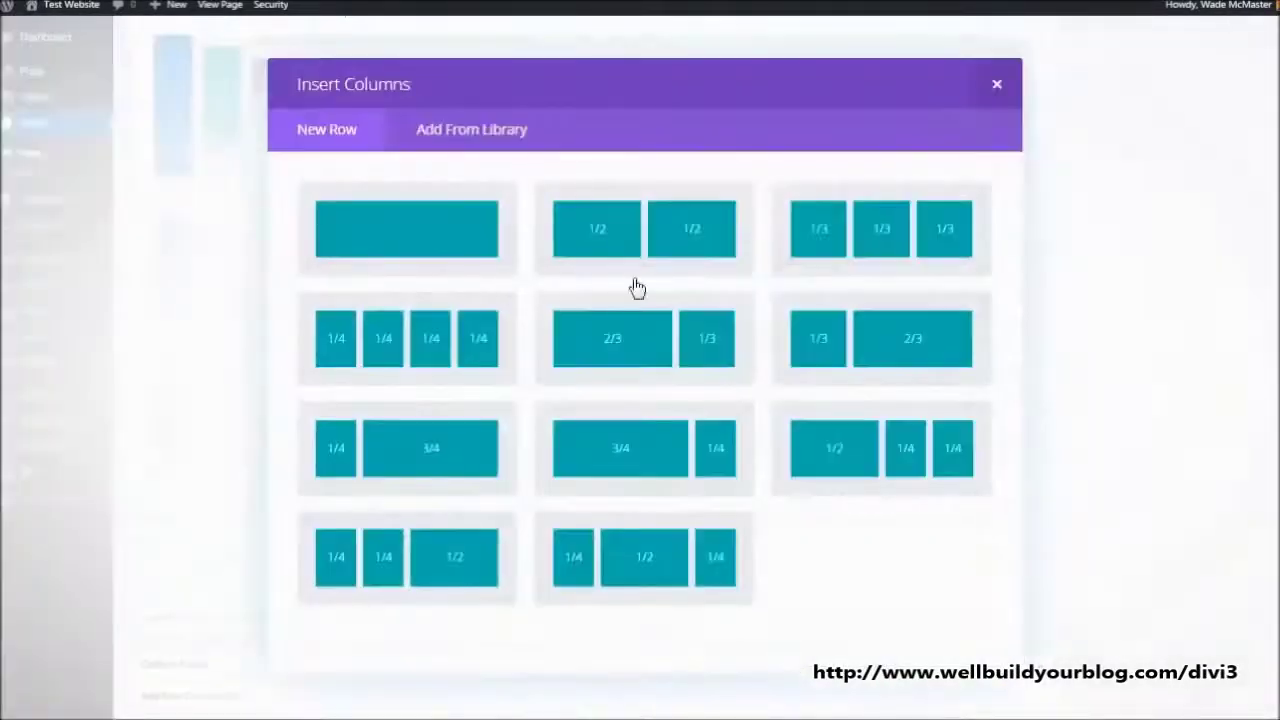
click(866, 250)
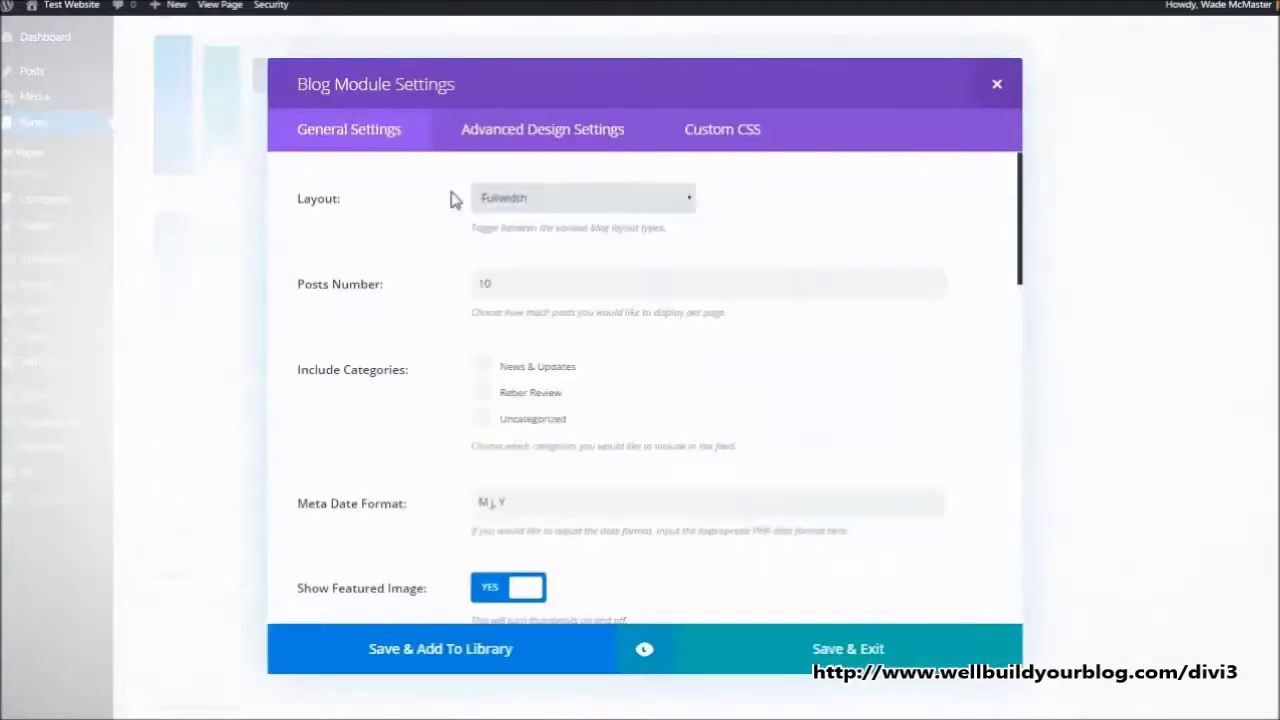
Set the Blog module to Grid layout, 3 posts, from News & Updates and Reber Review
click(517, 200)
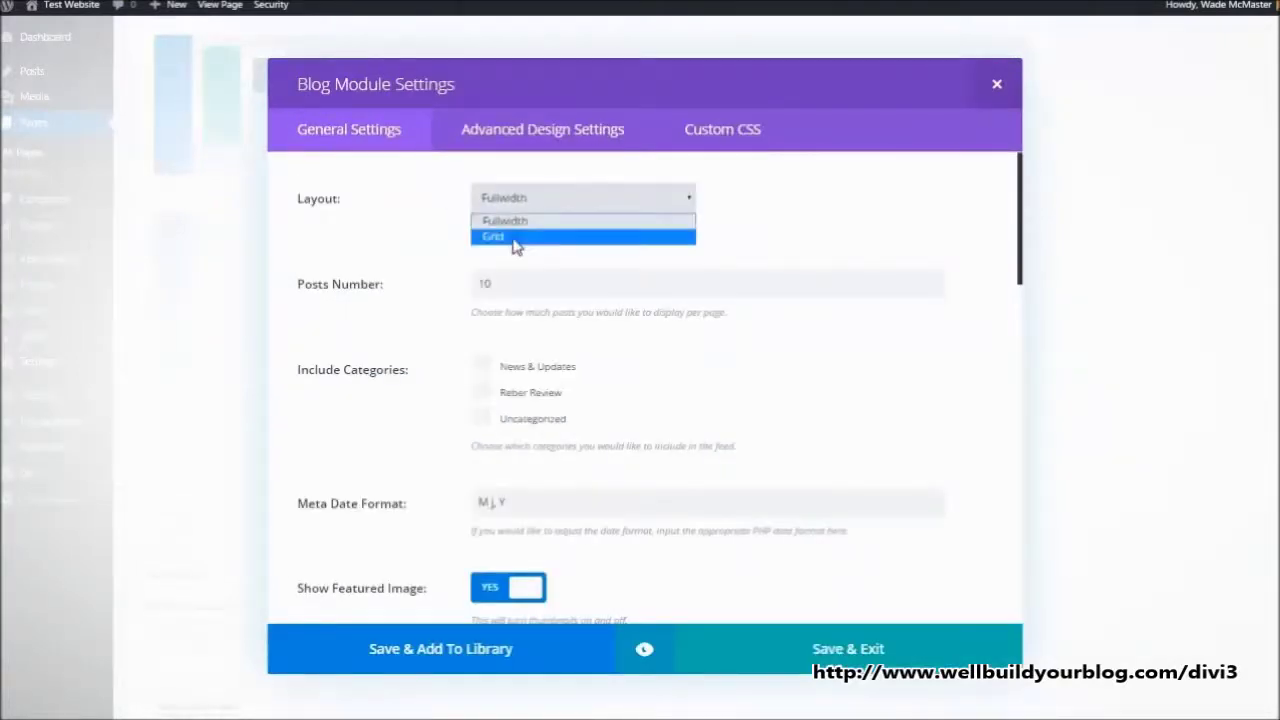
click(514, 246)
drag(496, 284, 428, 279)
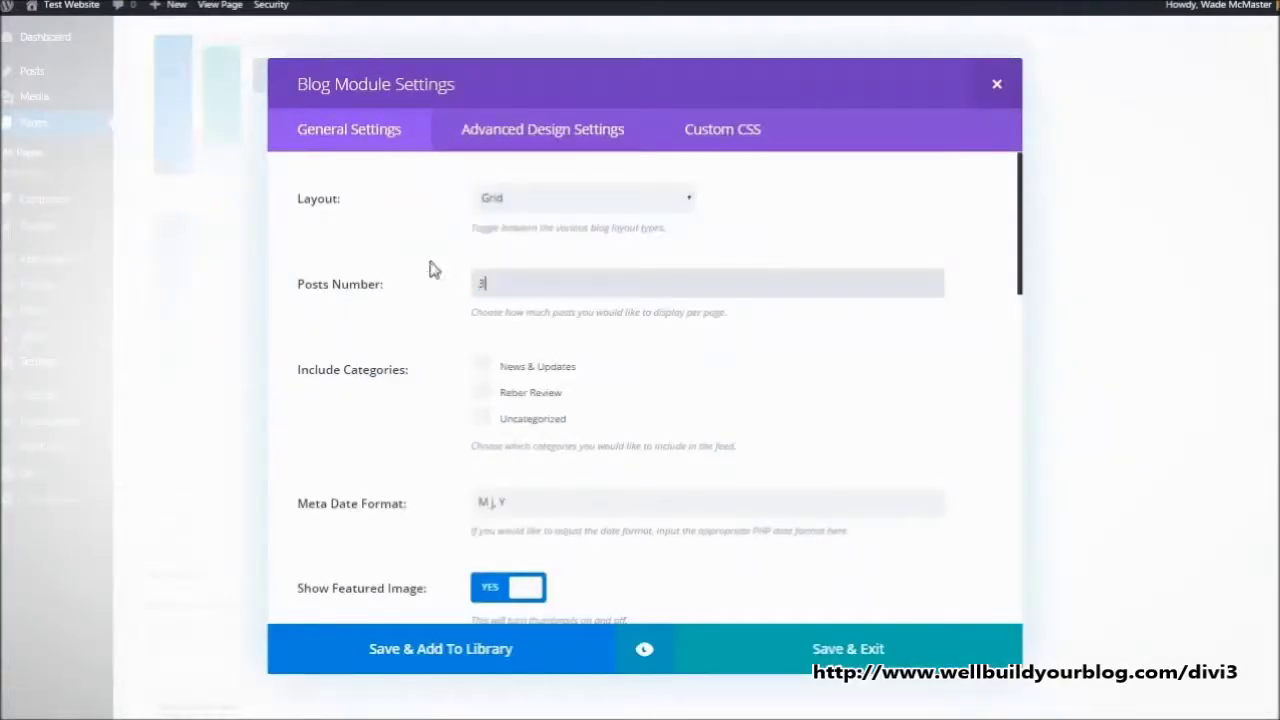
click(481, 364)
click(481, 390)
scroll(746, 443, down, 5)
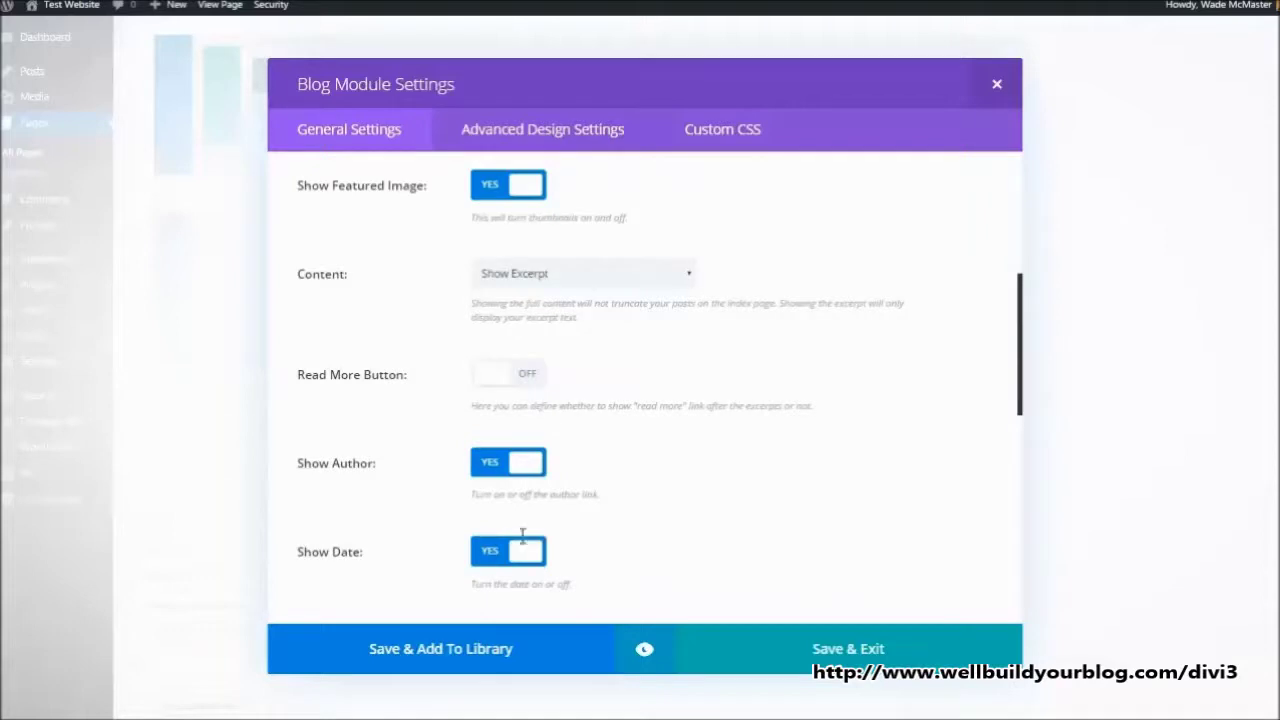
click(757, 652)
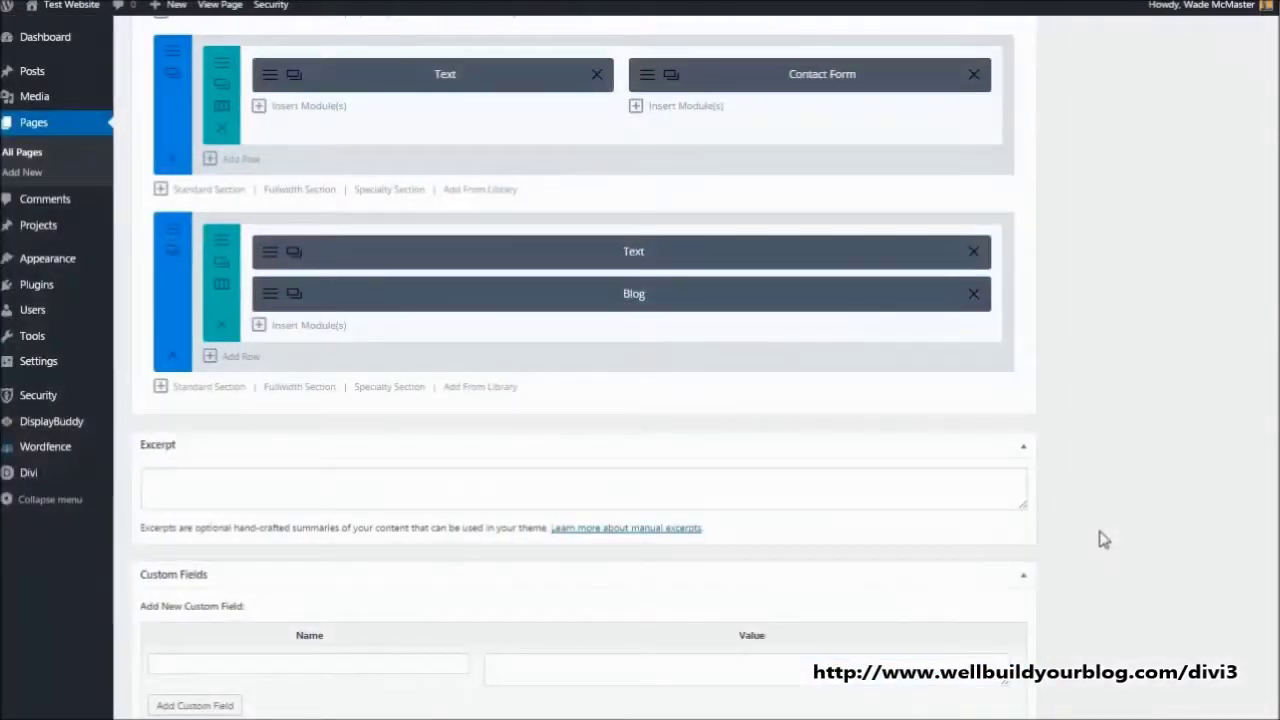
Update the page and switch to the Visual Builder
drag(1275, 630, 1275, 660)
scroll(1249, 257, up, 15)
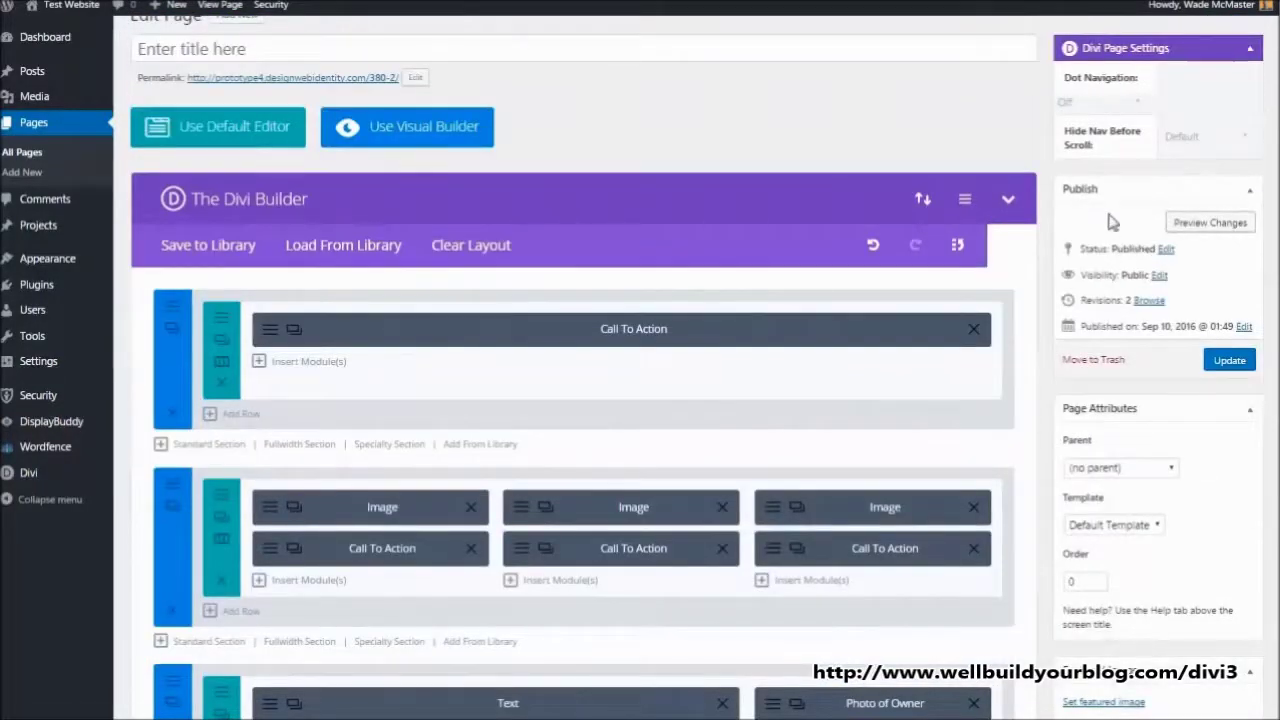
click(1238, 364)
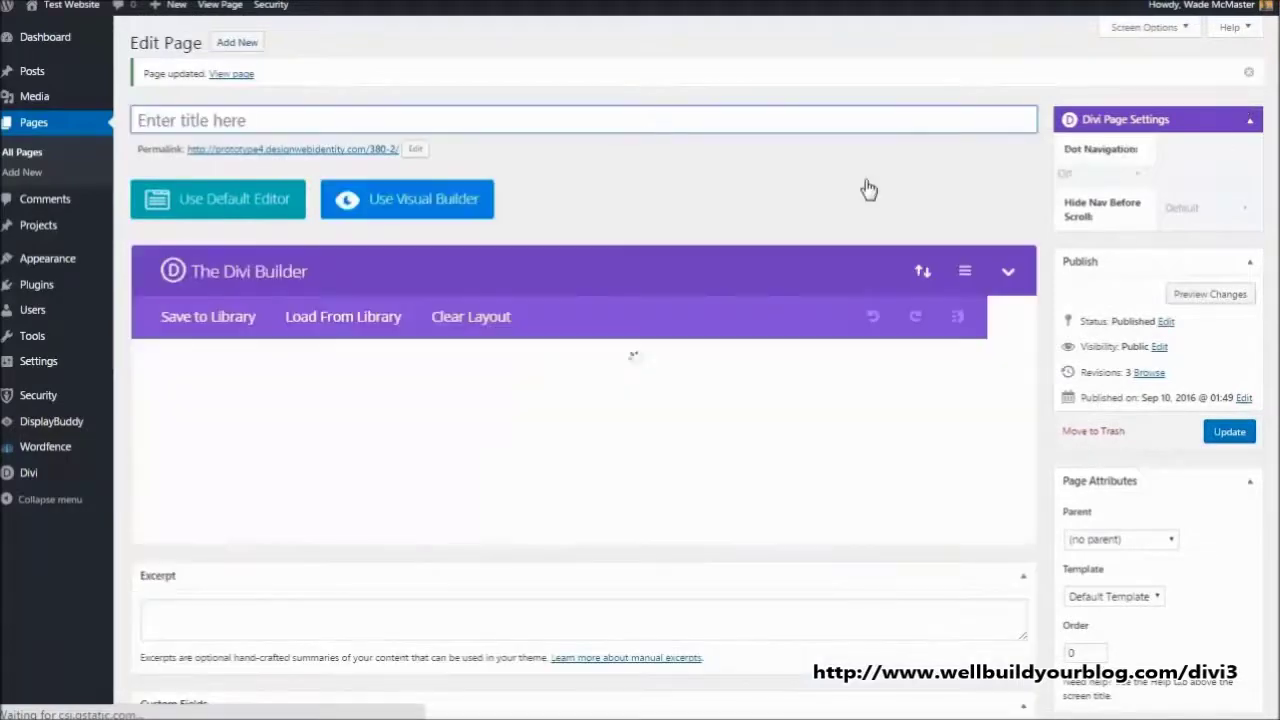
click(407, 205)
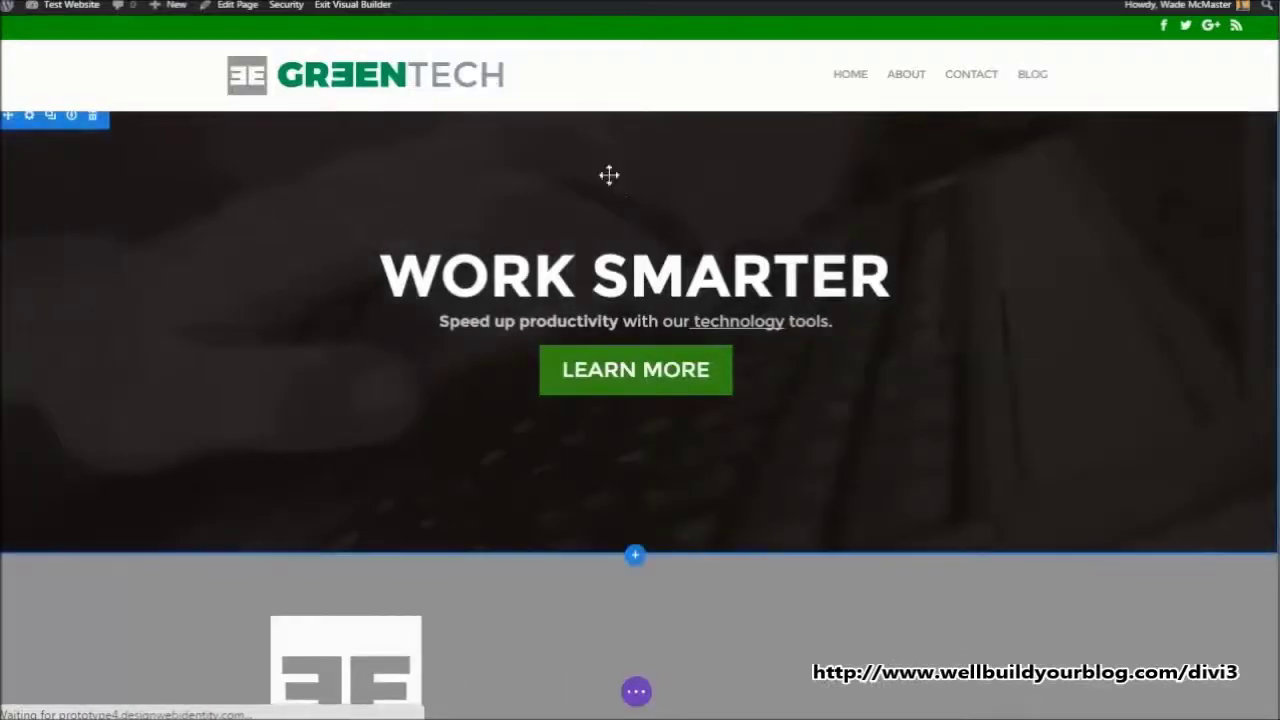
scroll(640, 400, down, 3)
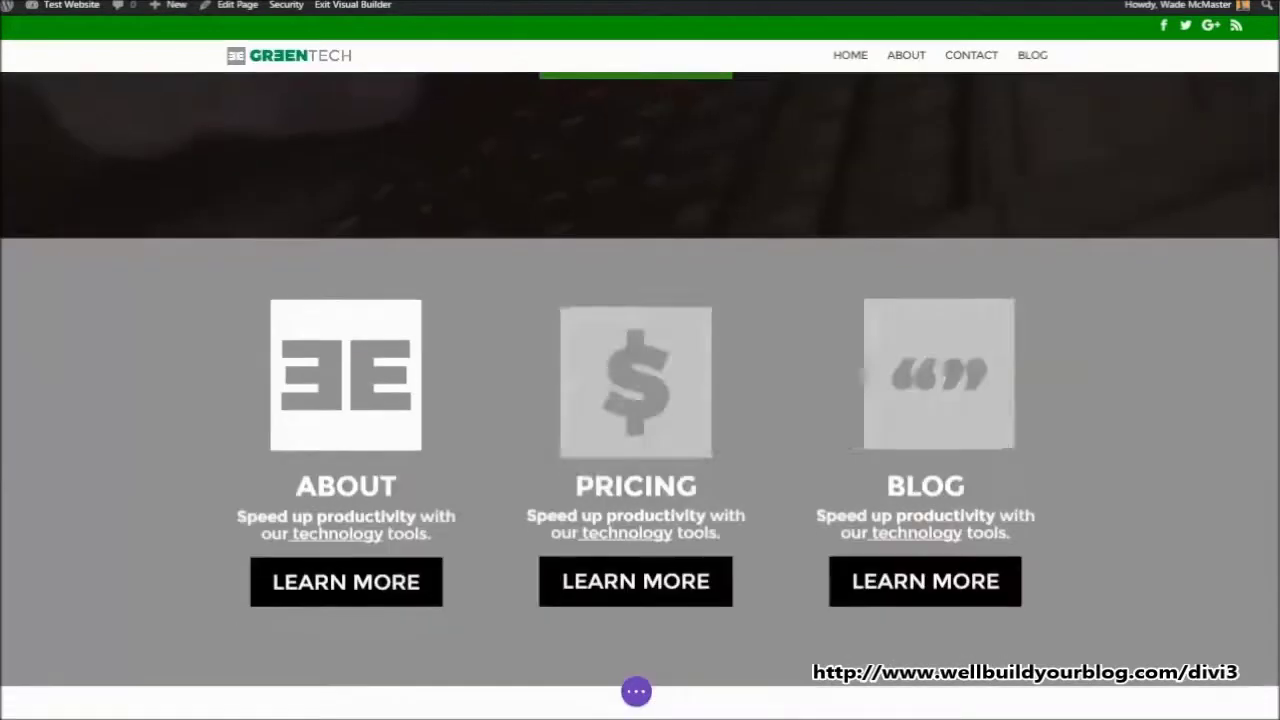
scroll(640, 400, down, 4)
scroll(640, 400, down, 8)
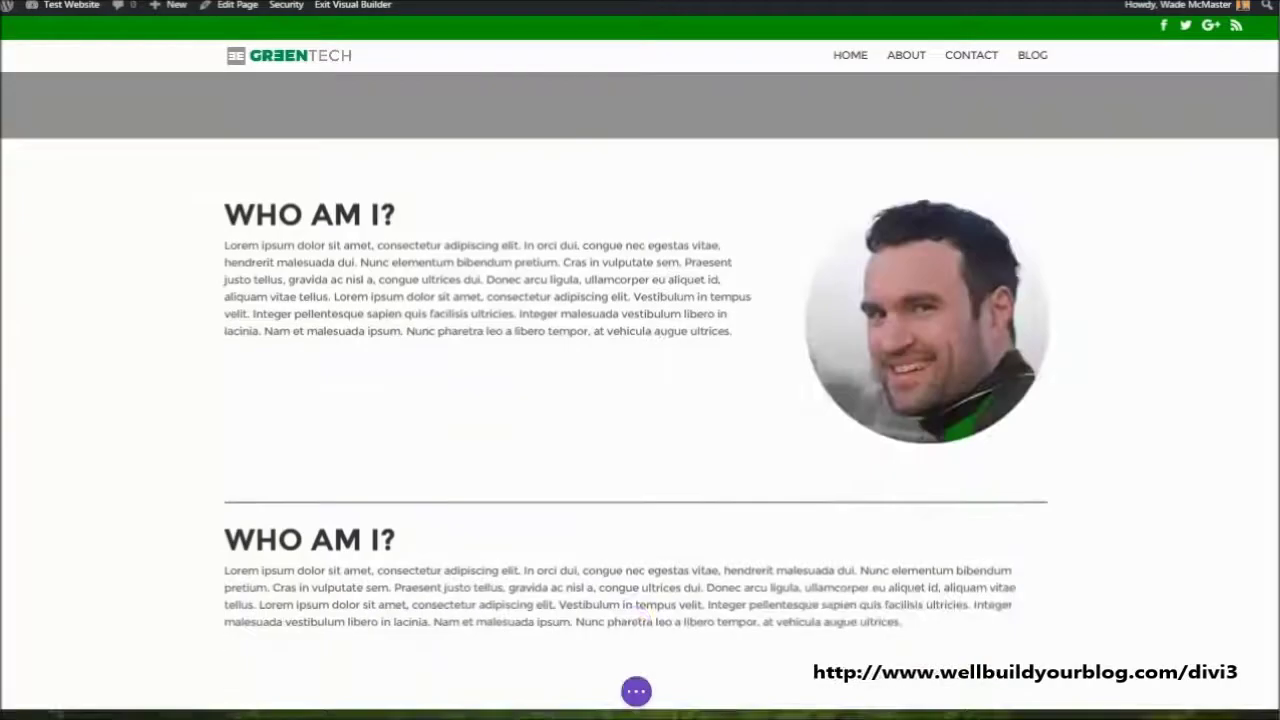
scroll(640, 400, down, 10)
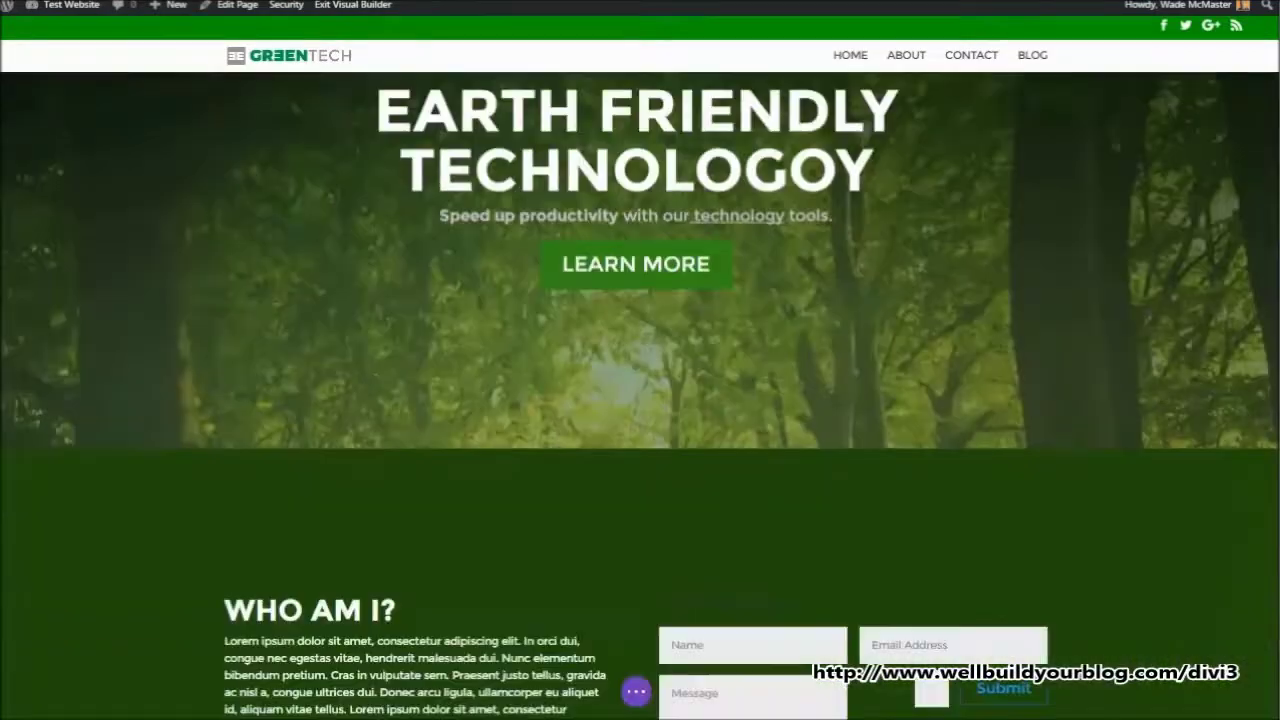
scroll(640, 400, up, 15)
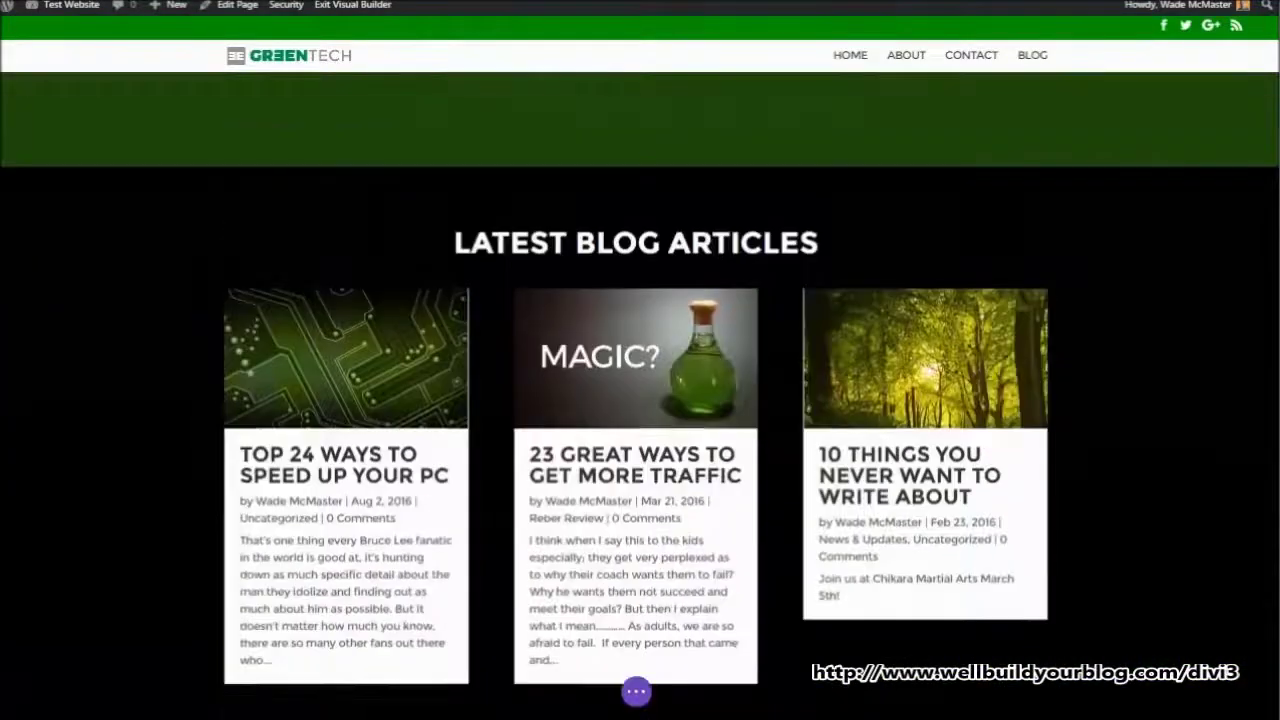
scroll(640, 400, up, 3)
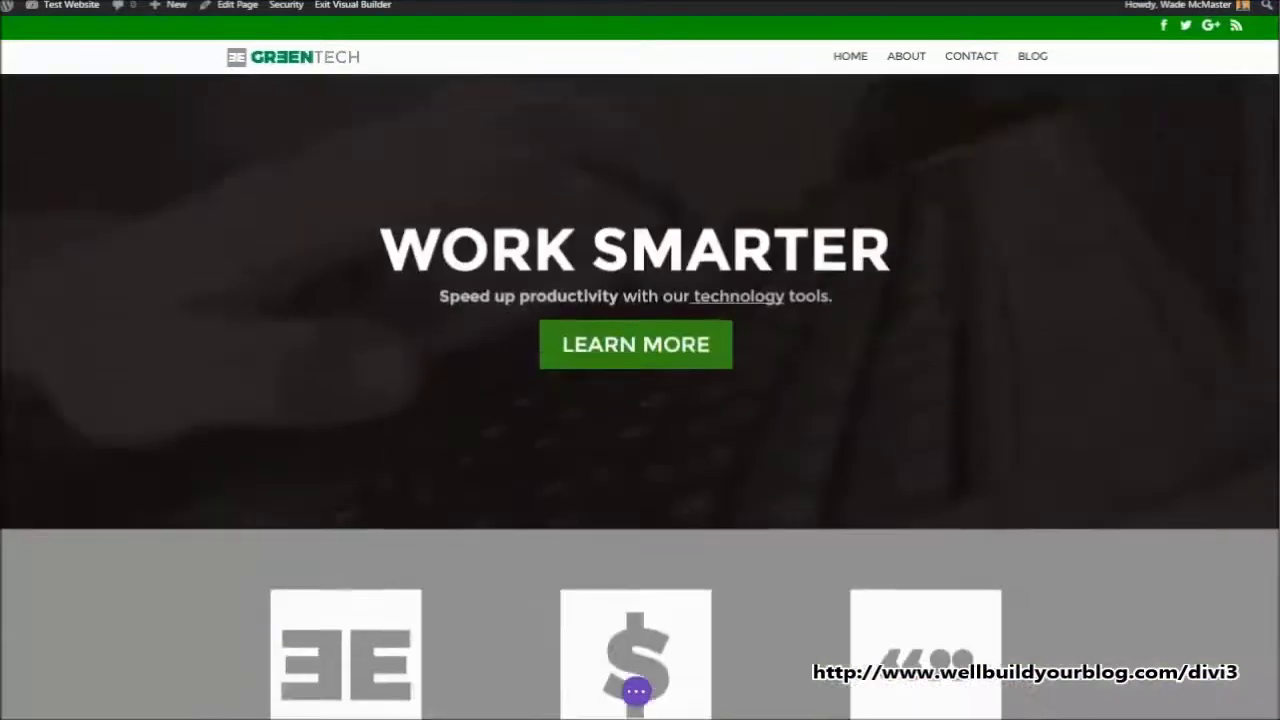
scroll(640, 400, down, 7)
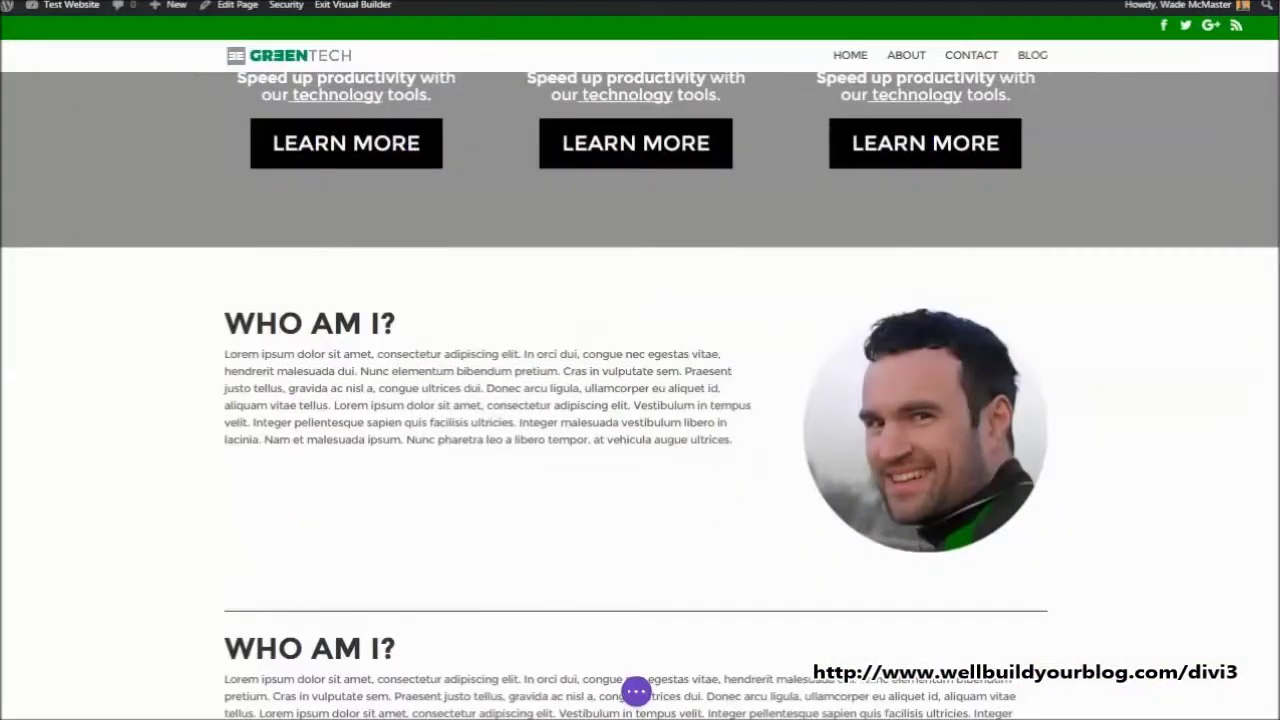
scroll(628, 327, down, 1)
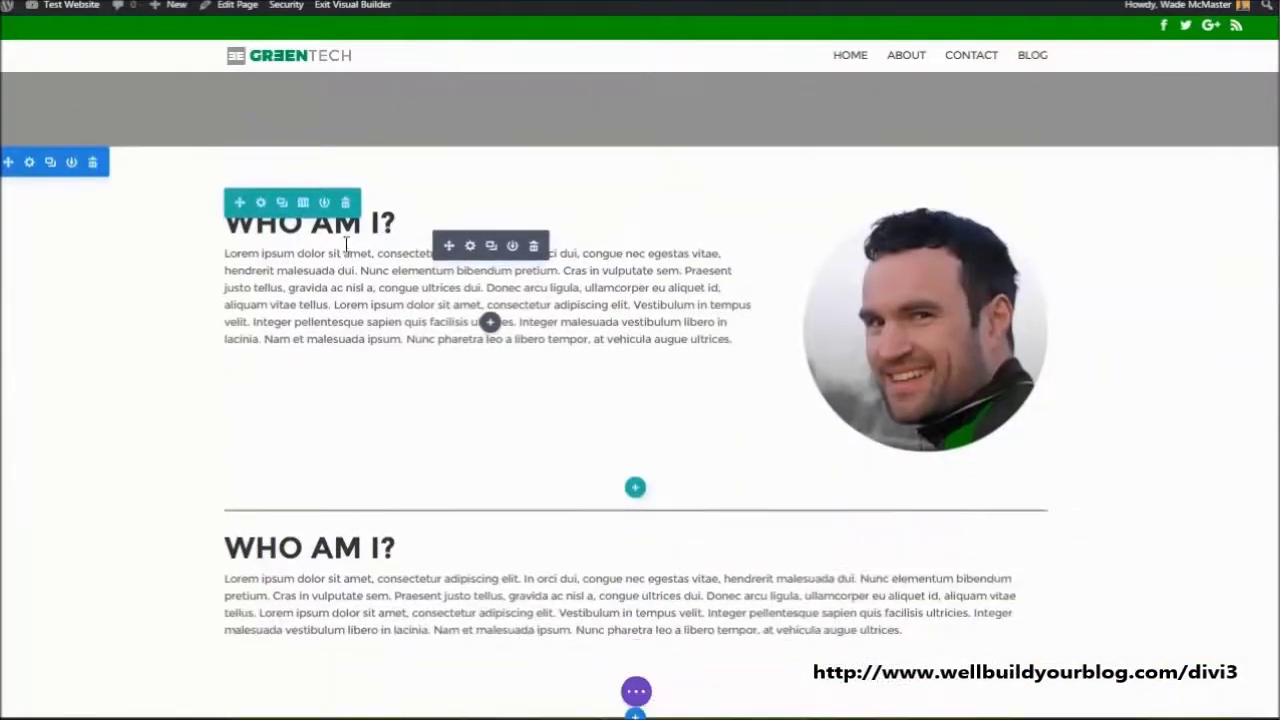
Change the lower WHO AM I? heading to ABOUT THE COMPANY, then move into the upper paragraph
click(393, 546)
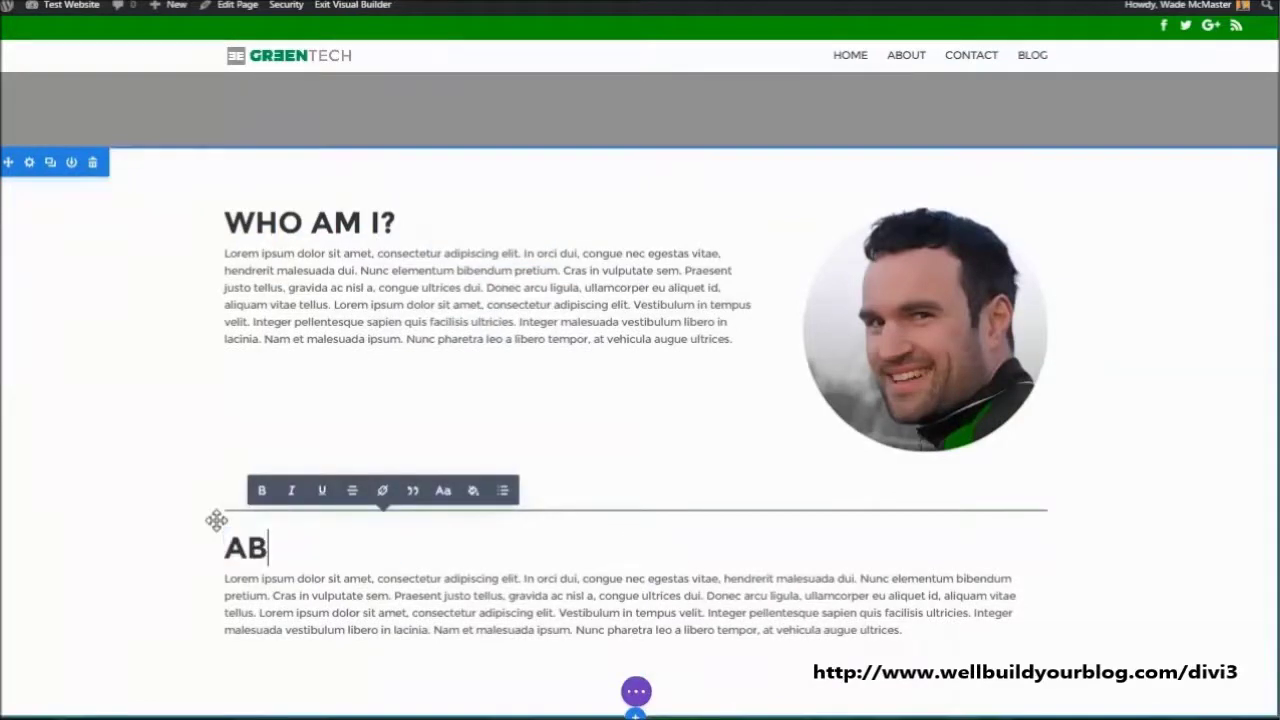
text(ABOUT THE COMPANY)
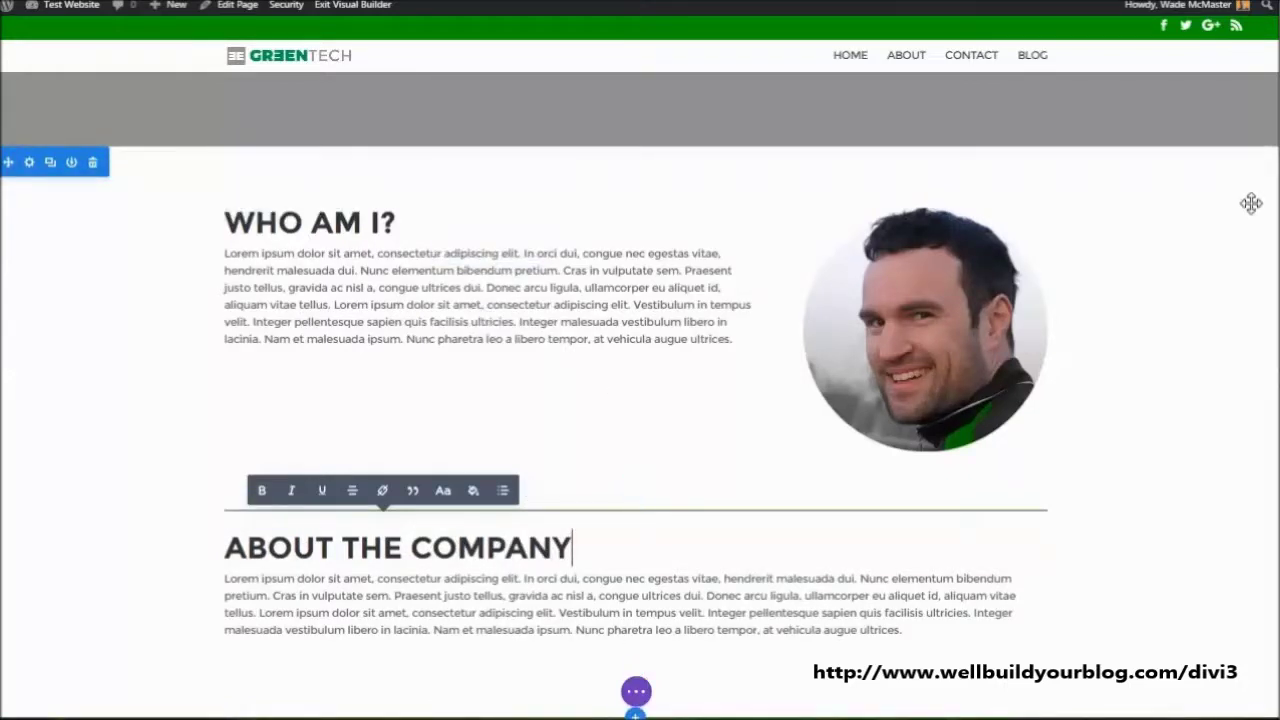
scroll(1251, 200, down, 3)
scroll(1276, 300, down, 4)
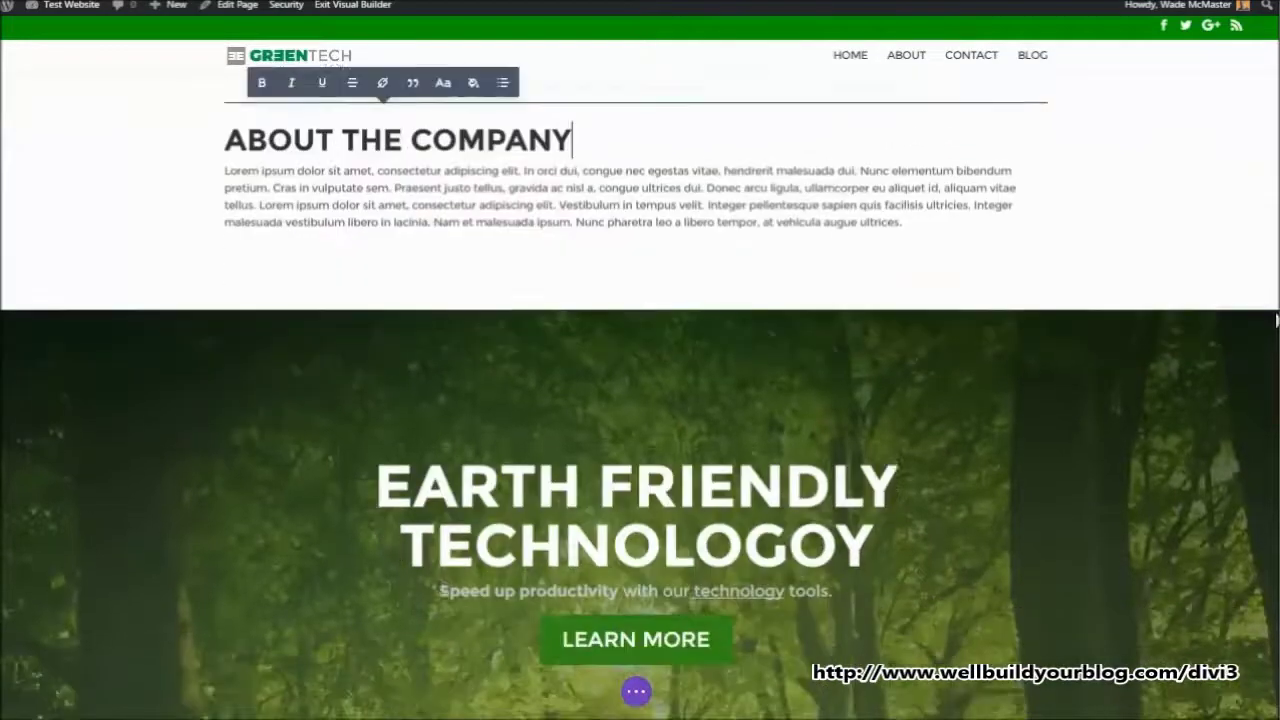
scroll(1266, 420, down, 6)
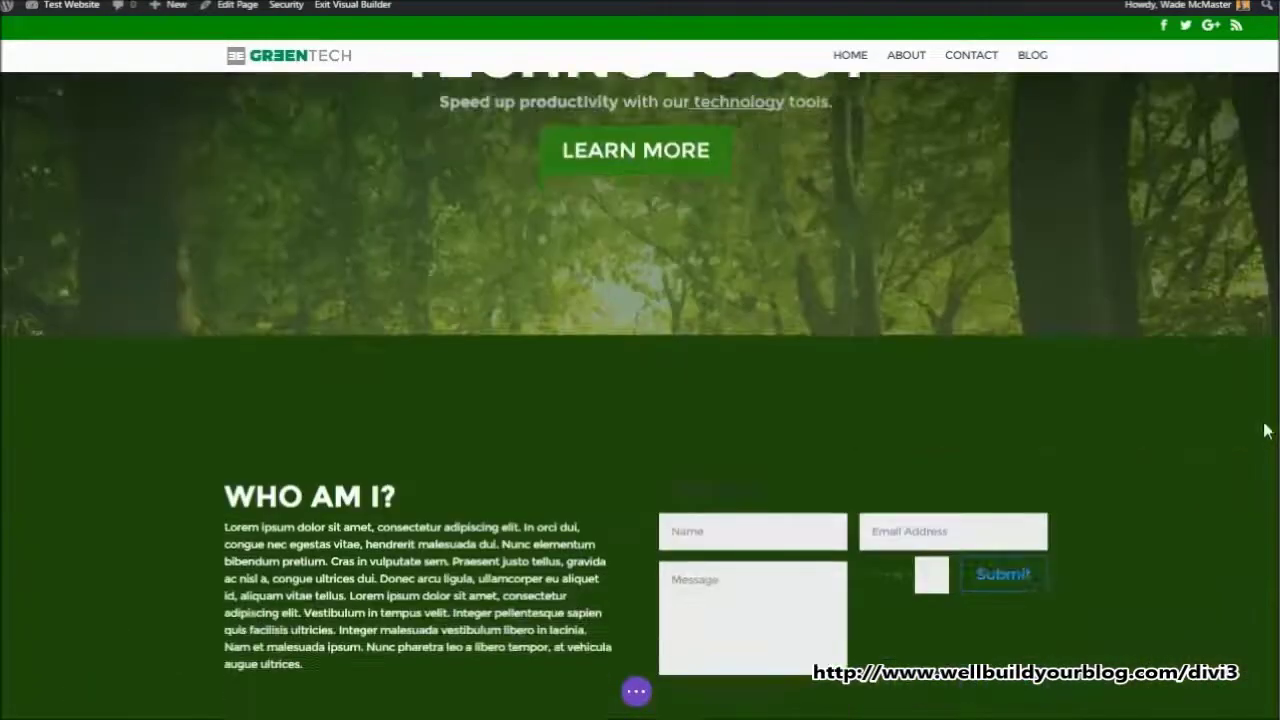
scroll(1266, 429, up, 3)
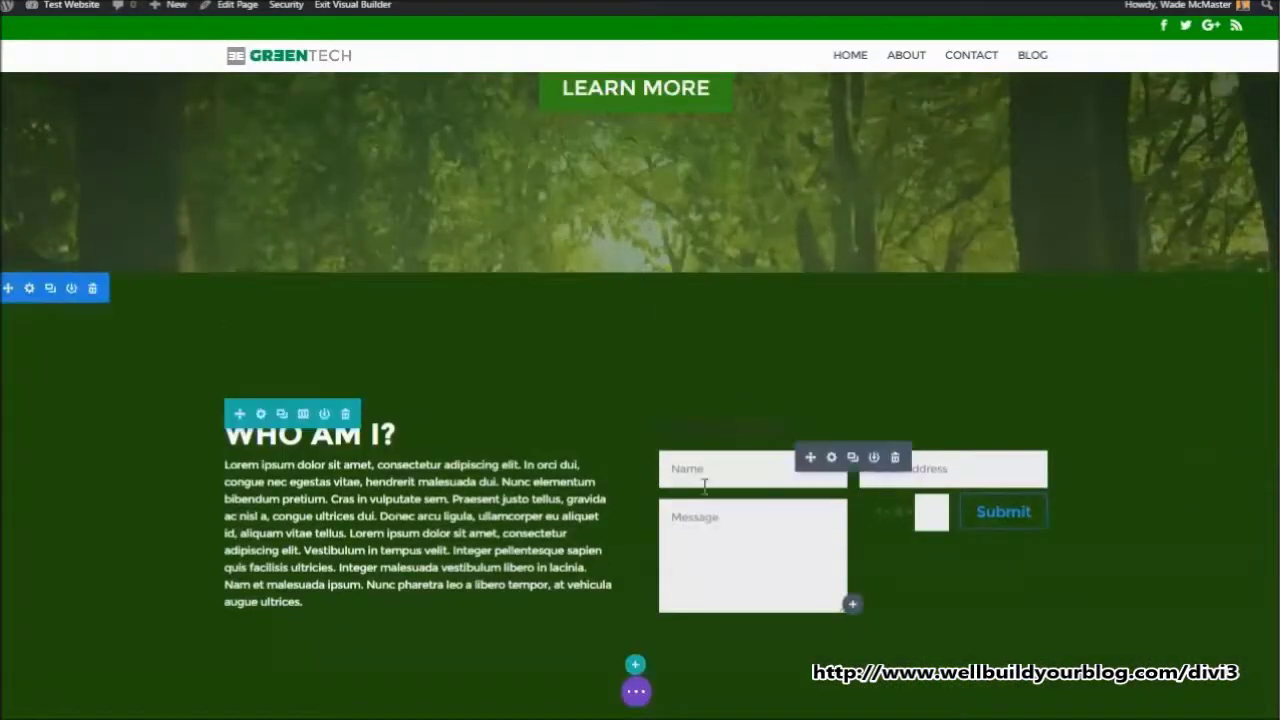
scroll(640, 400, down, 3)
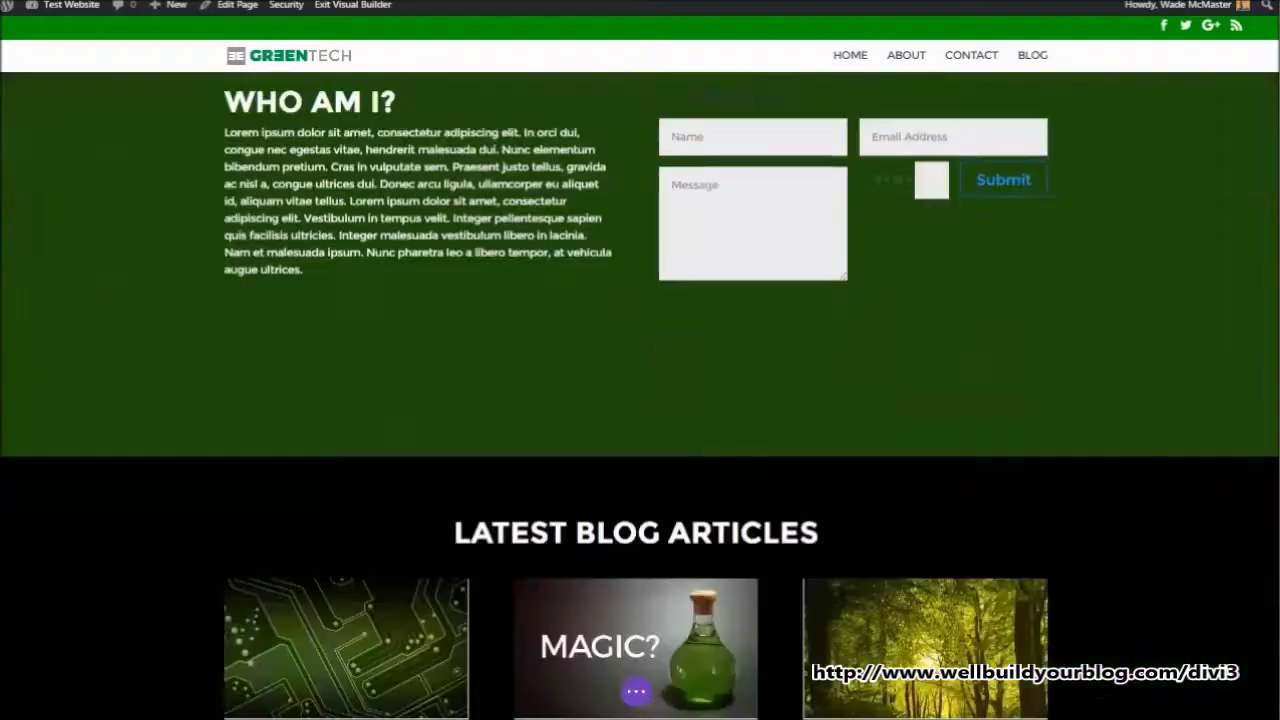
scroll(640, 400, up, 6)
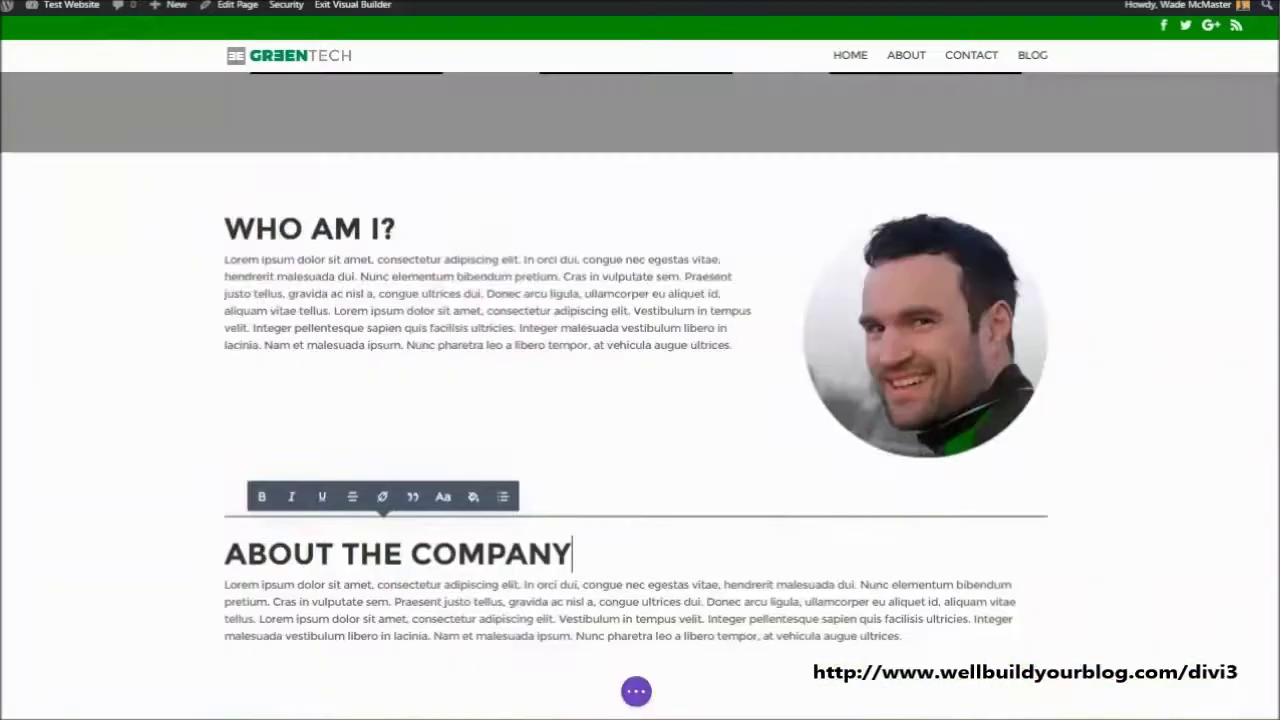
scroll(206, 234, up, 1)
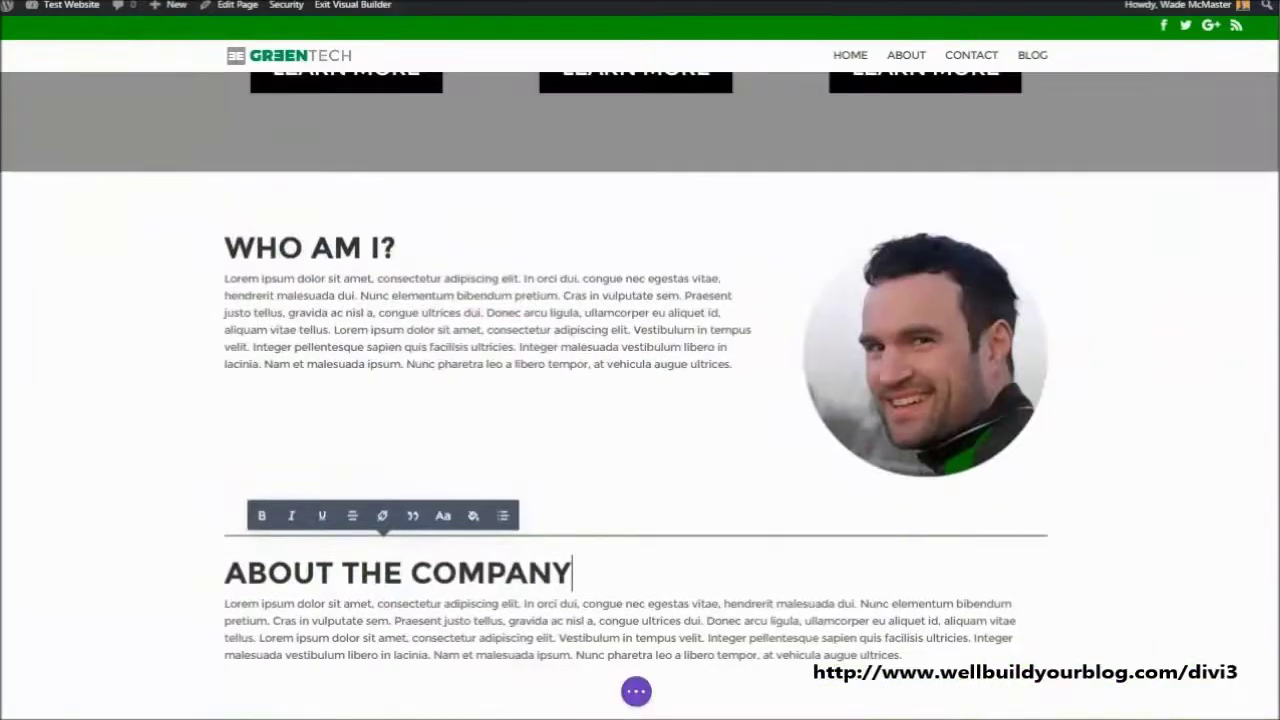
scroll(206, 234, down, 1)
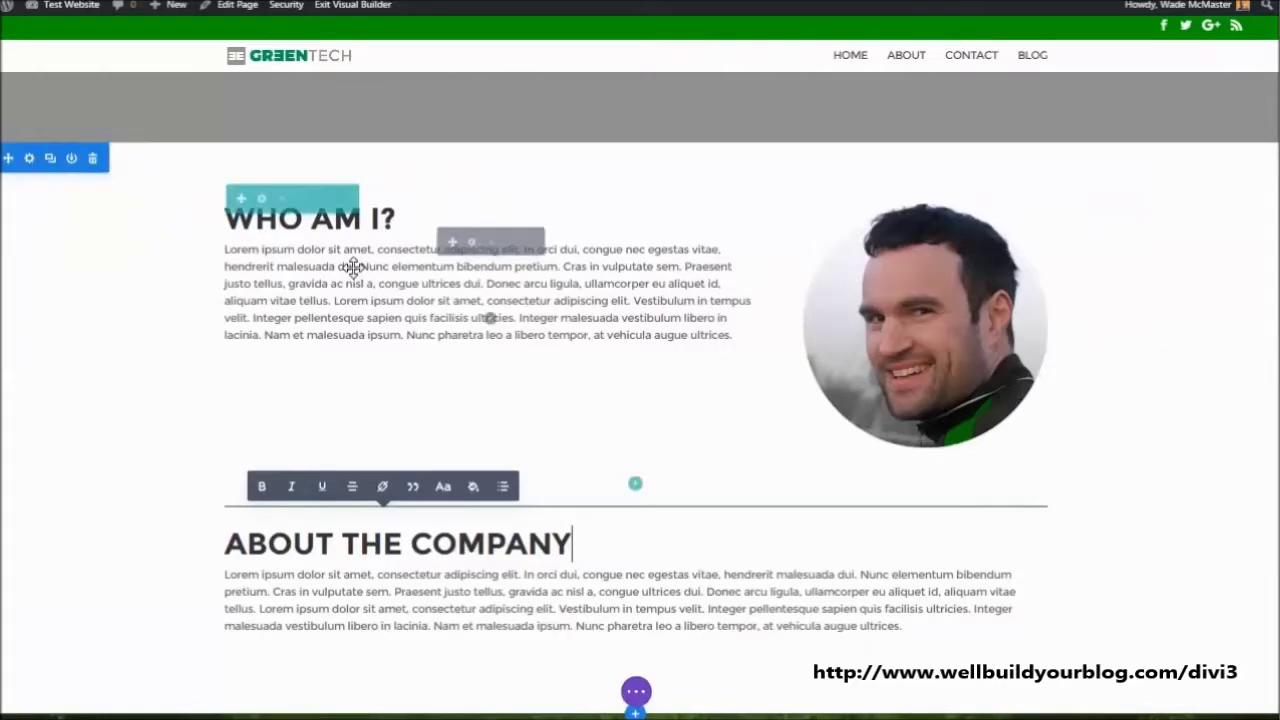
click(355, 265)
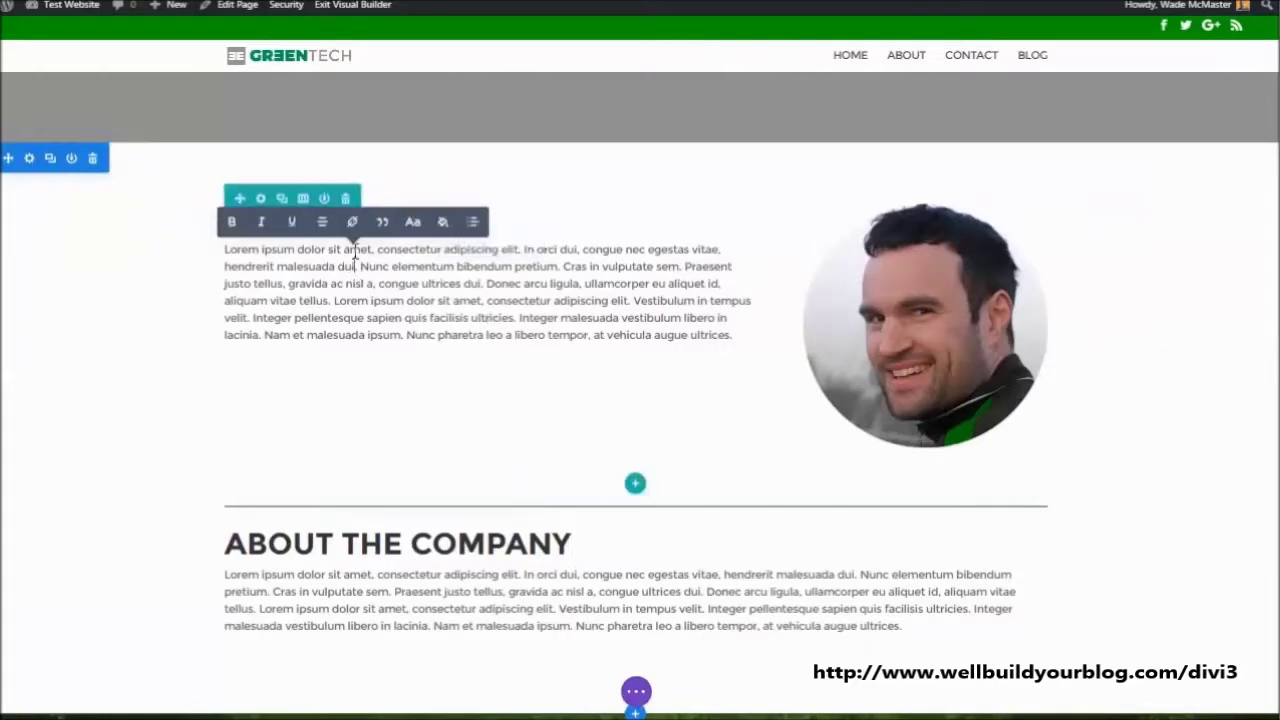
click(302, 300)
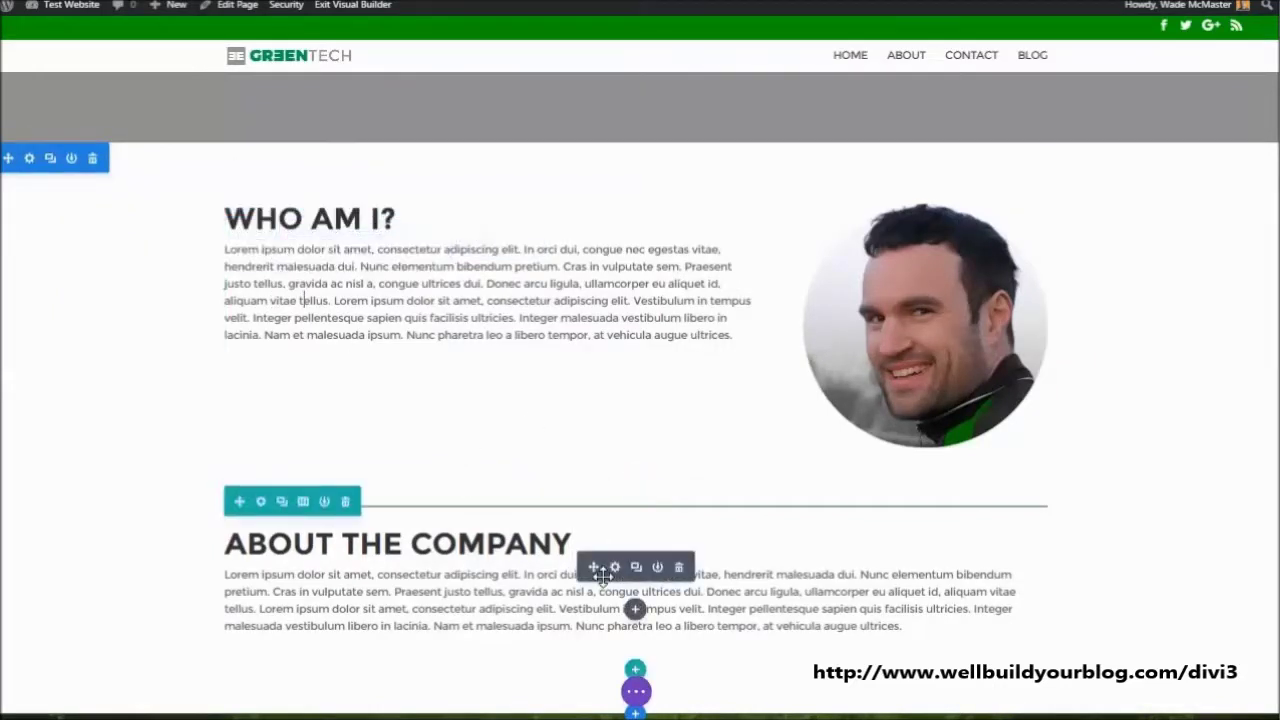
Discard the lower module's settings, then set the upper text's header font size to 35px
click(615, 568)
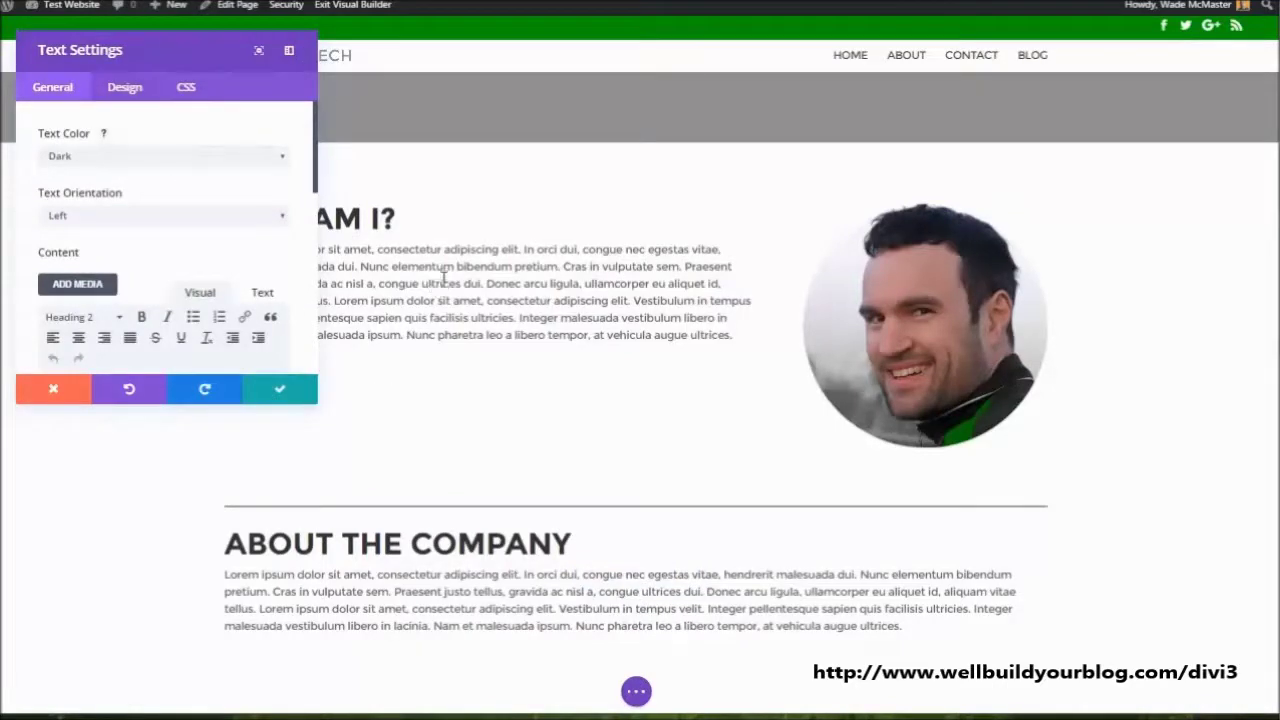
click(53, 389)
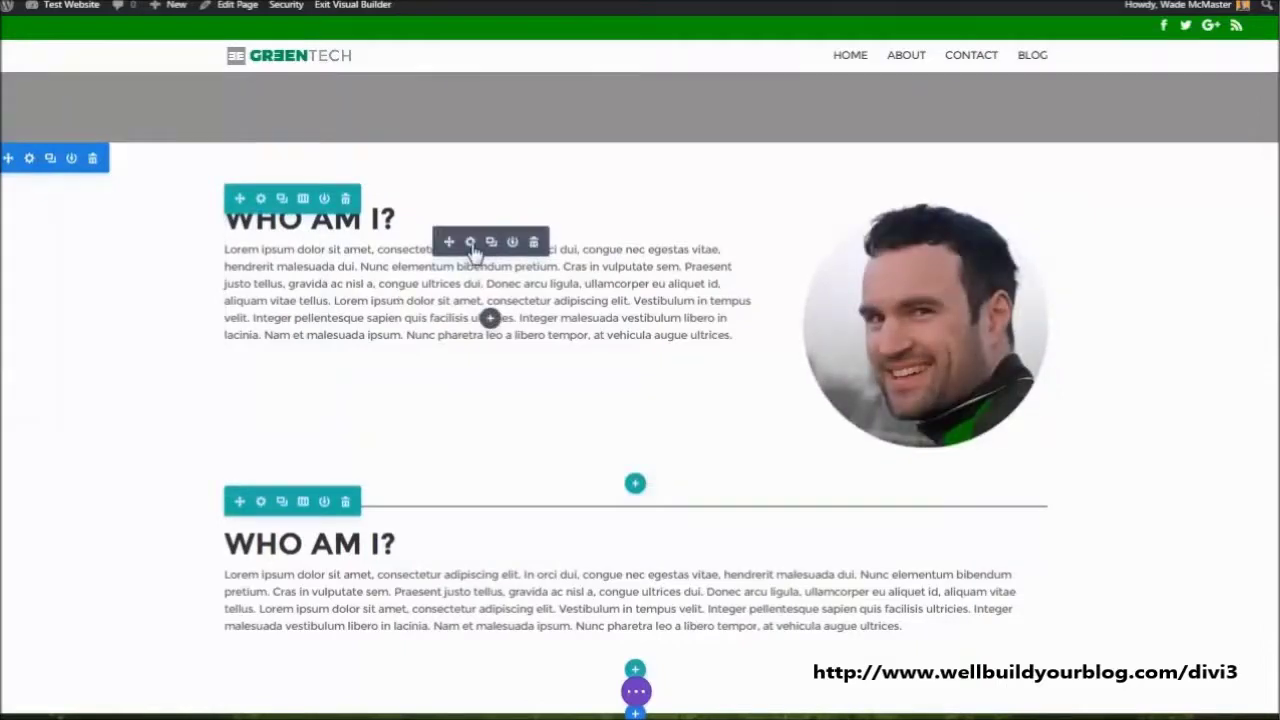
click(470, 243)
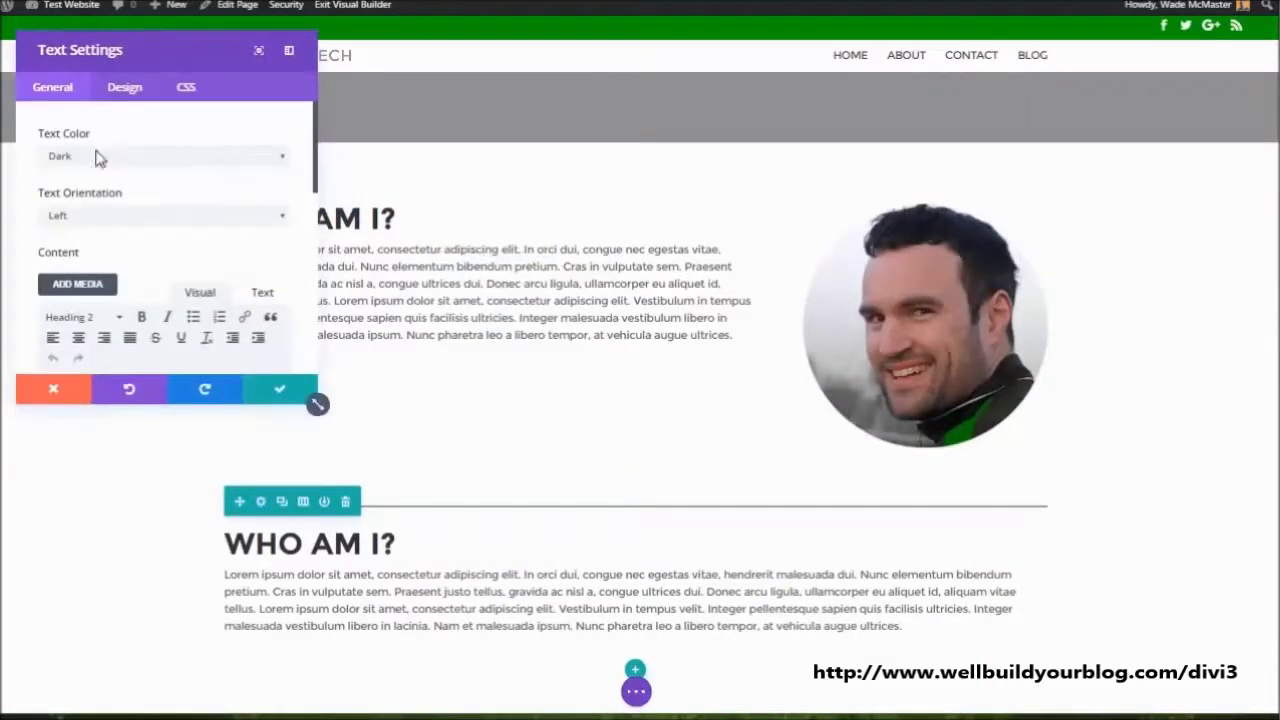
click(124, 88)
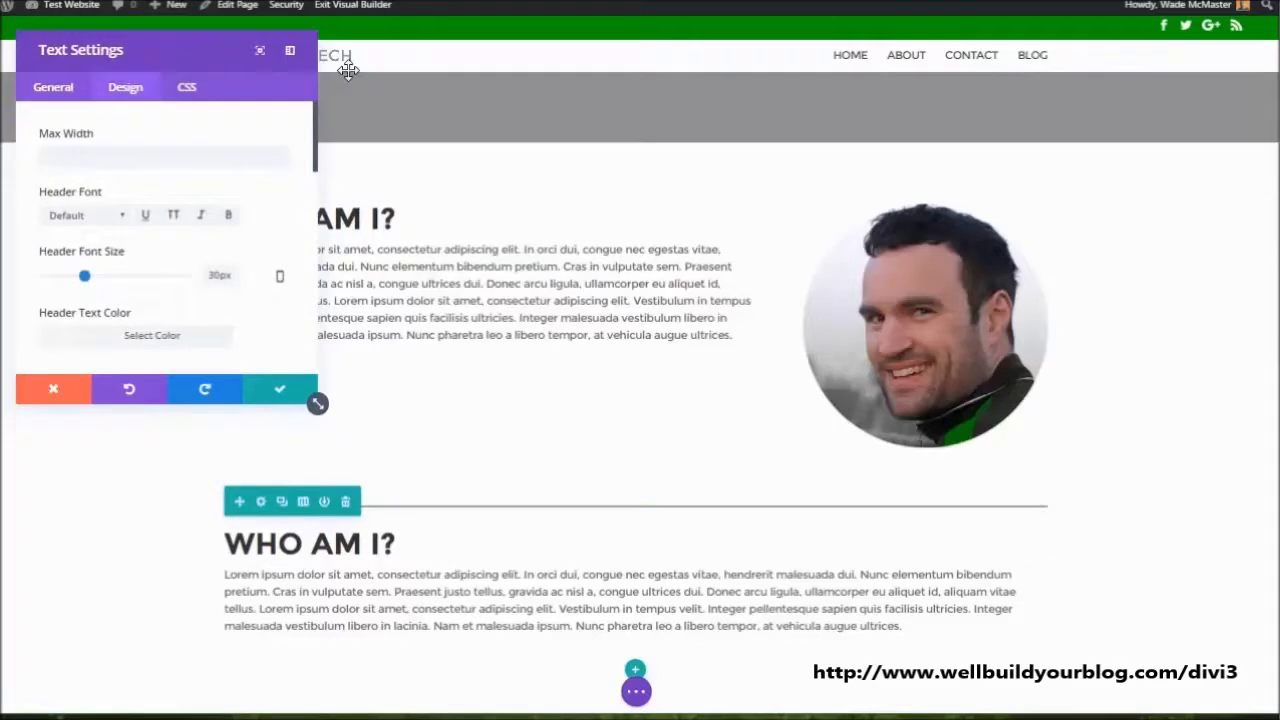
drag(137, 51, 1080, 251)
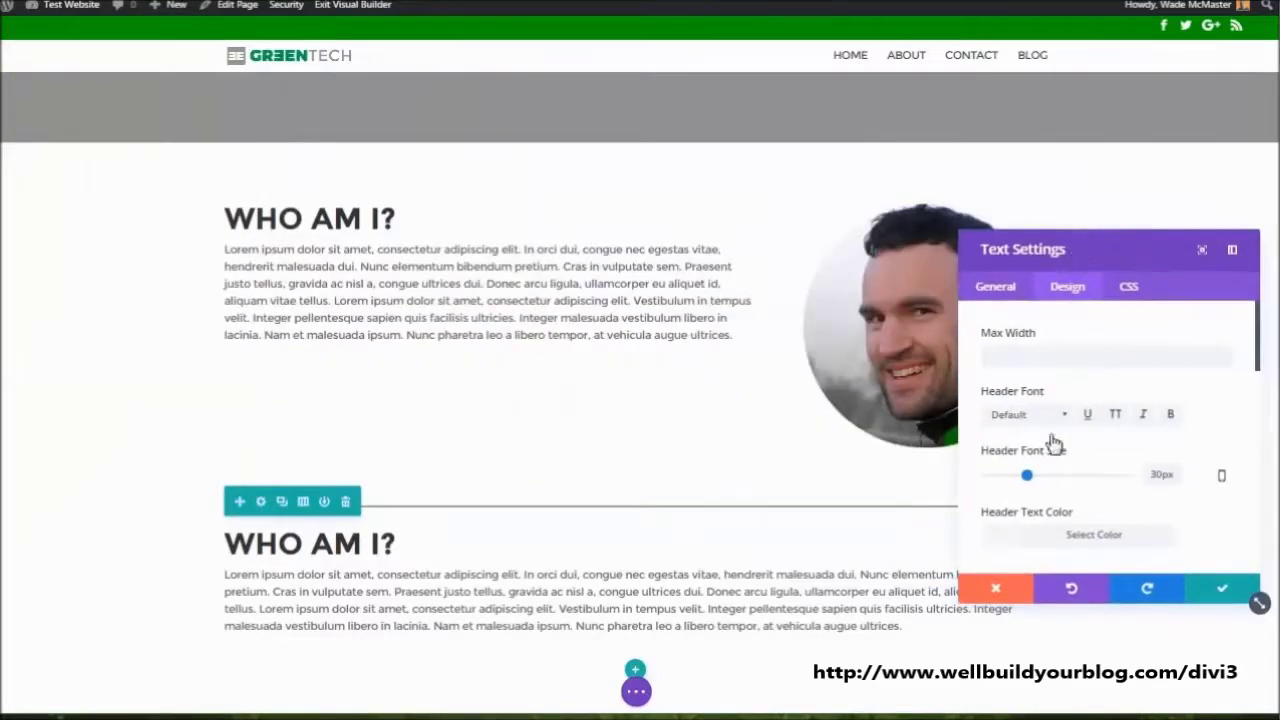
drag(1028, 477, 1040, 477)
Set the upper text's body font size to 18px and save
scroll(1199, 412, down, 2)
scroll(995, 540, down, 4)
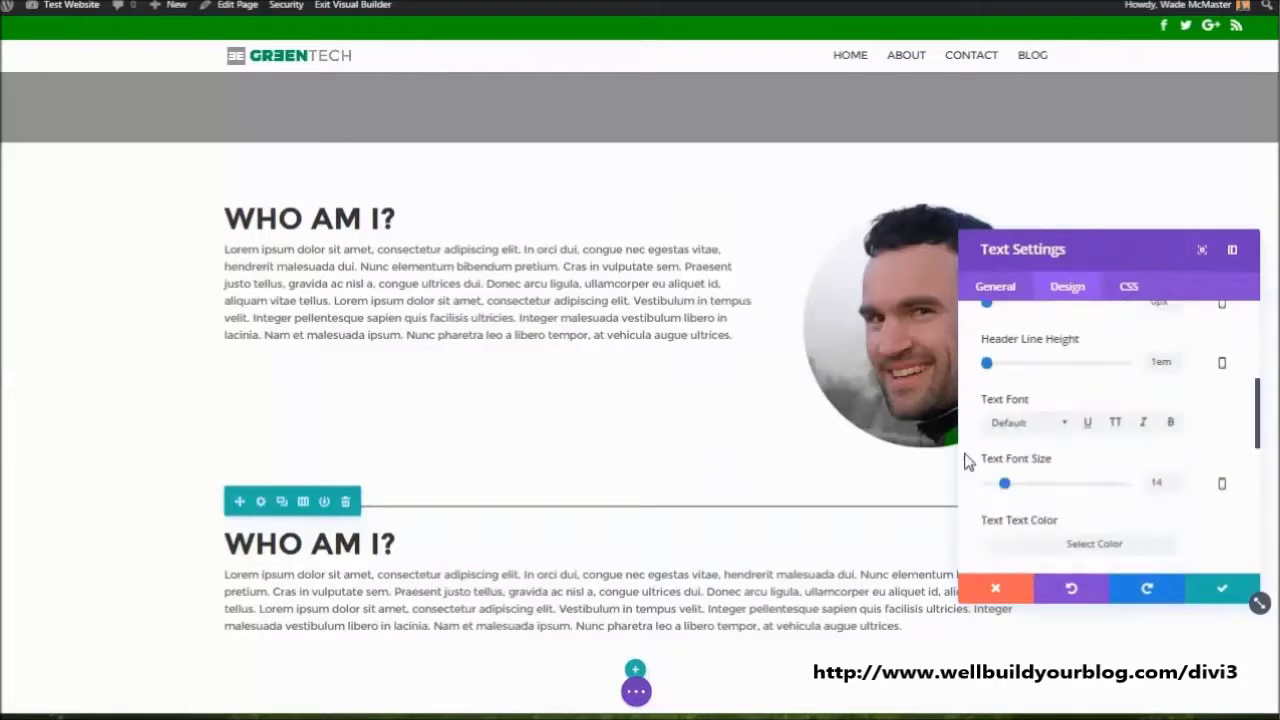
scroll(1015, 450, up, 2)
scroll(1003, 476, up, 4)
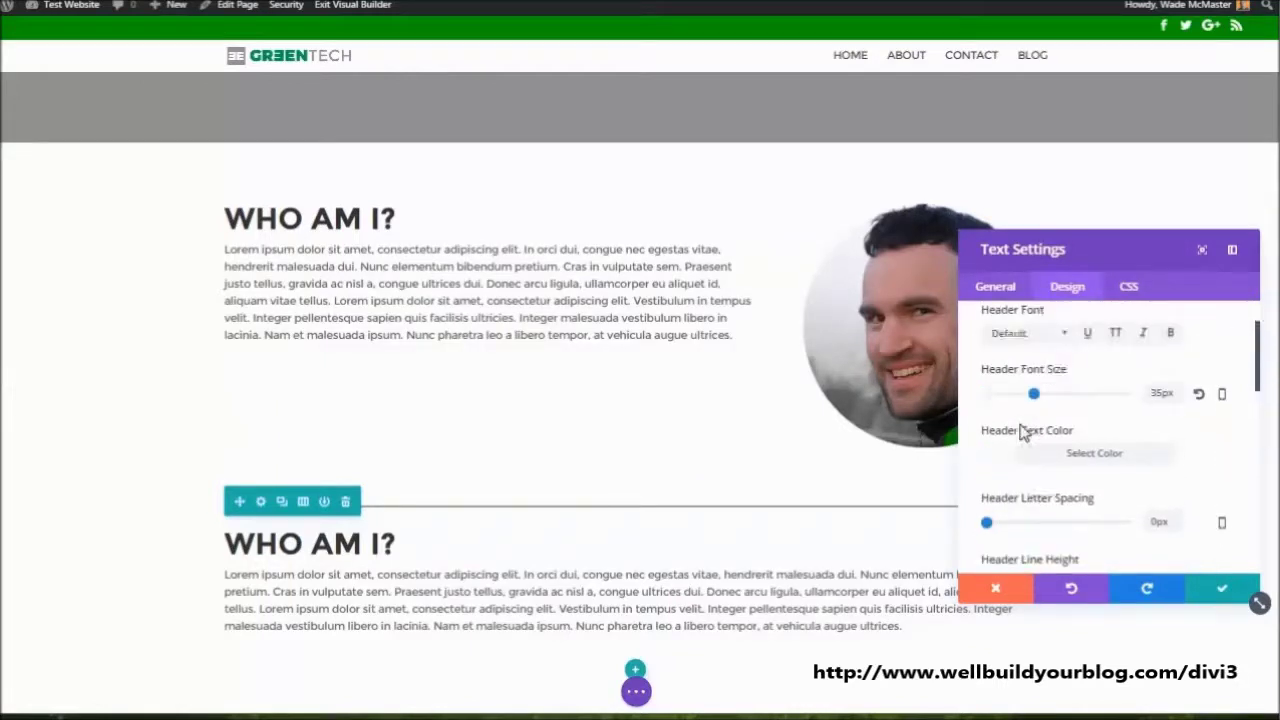
scroll(1040, 508, down, 6)
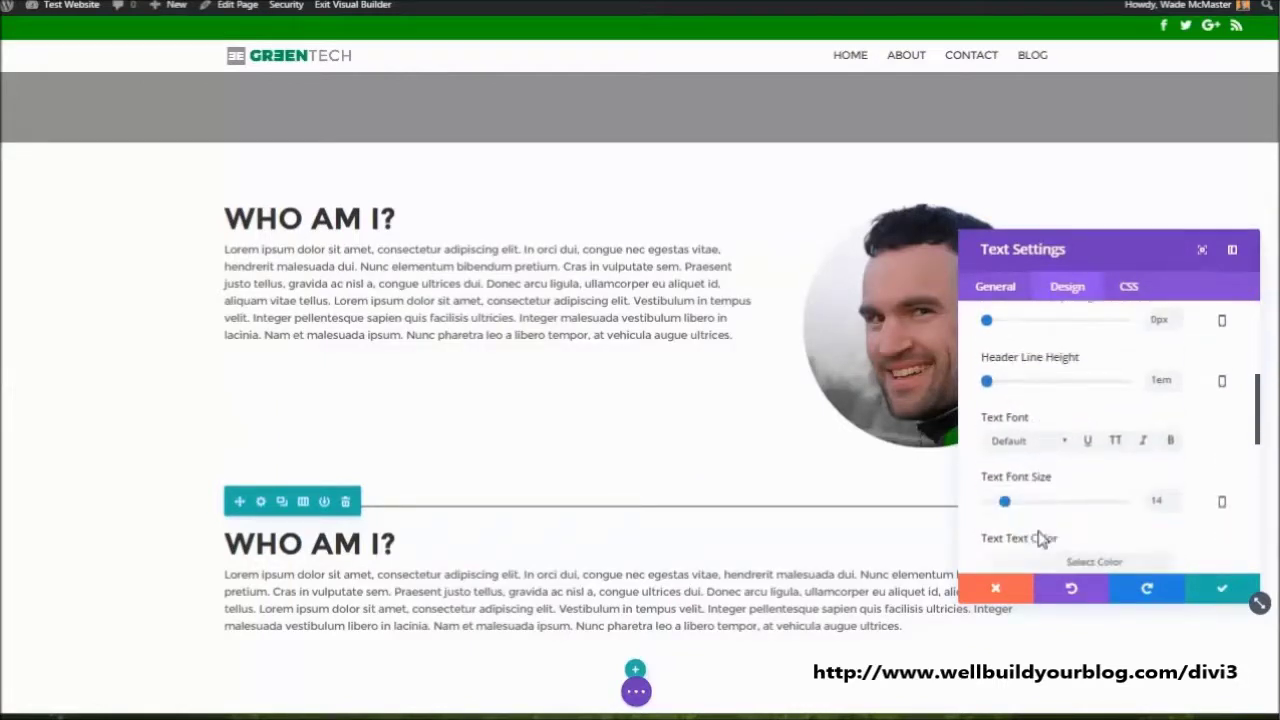
drag(1007, 487, 1011, 490)
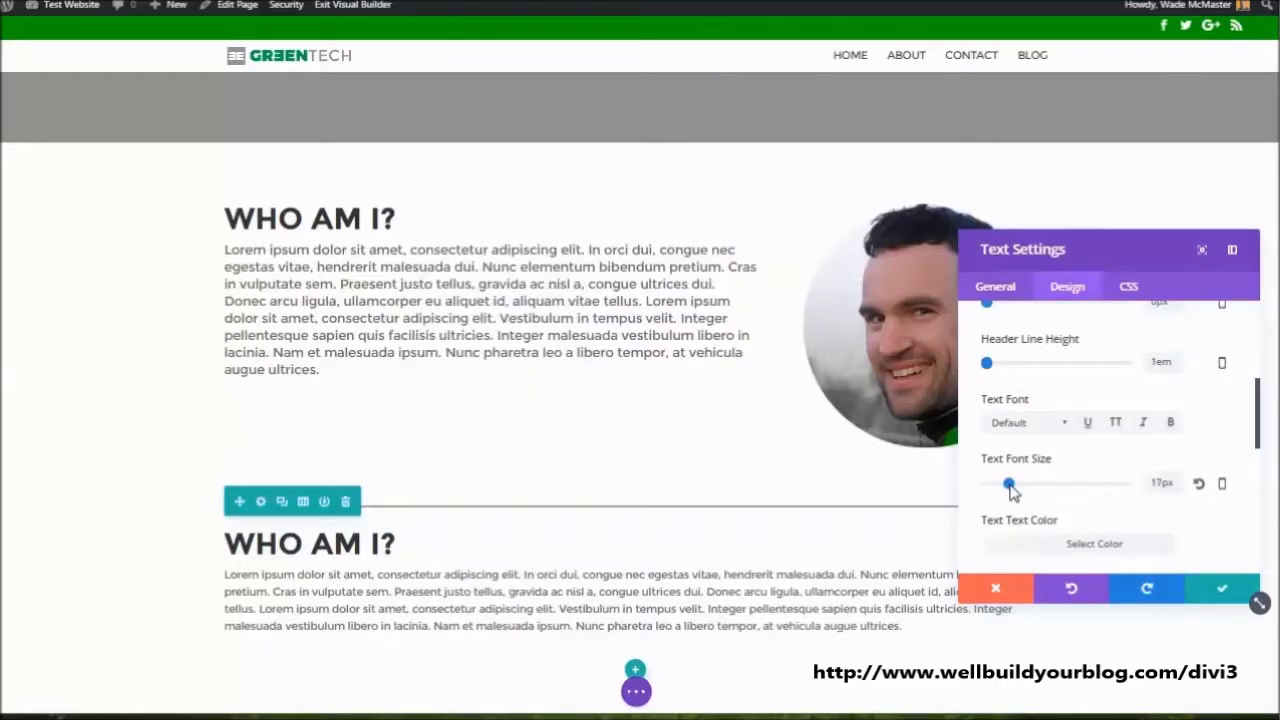
drag(1011, 490, 1012, 487)
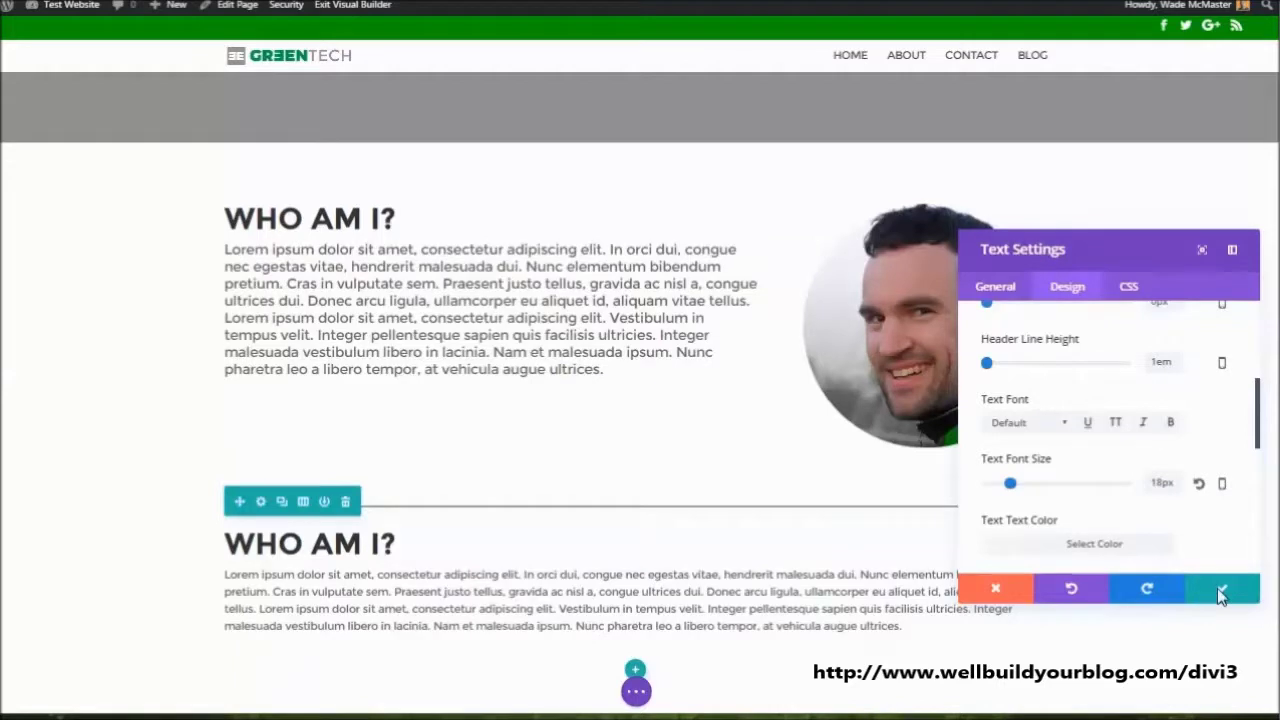
click(1217, 596)
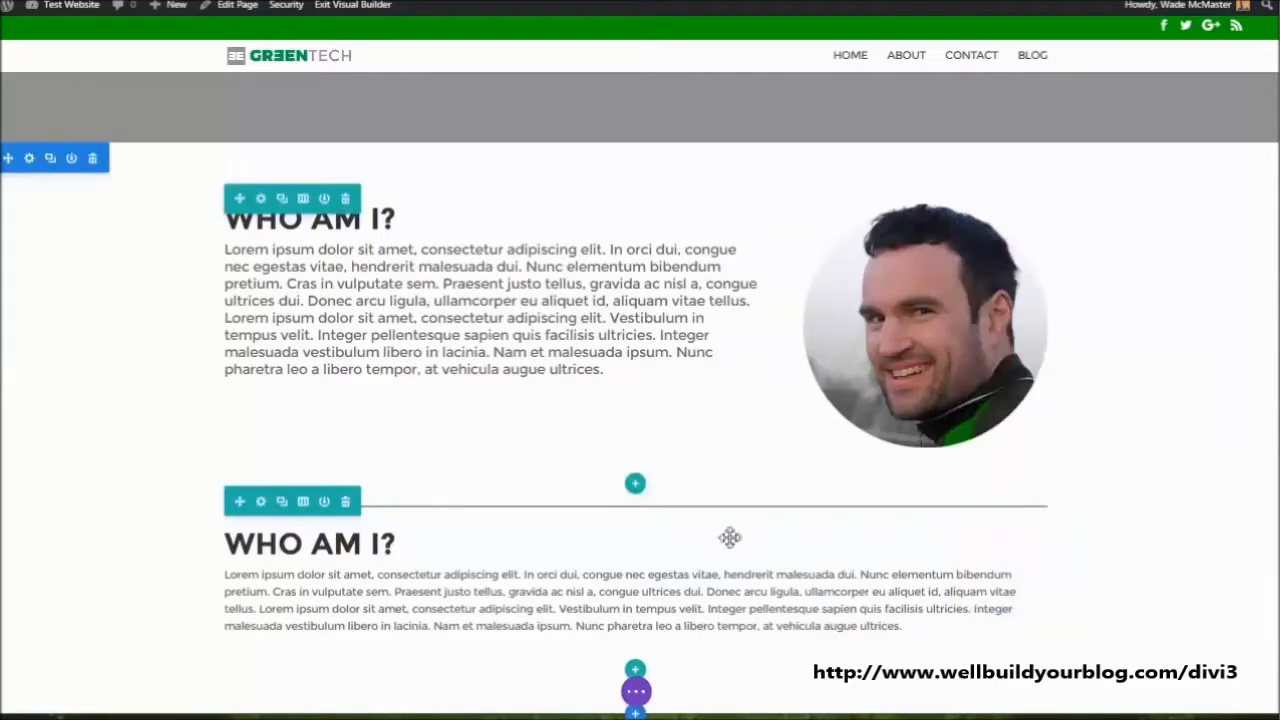
Give the lower WHO AM I? paragraph 19px text with a 1.6em line height and save
click(527, 600)
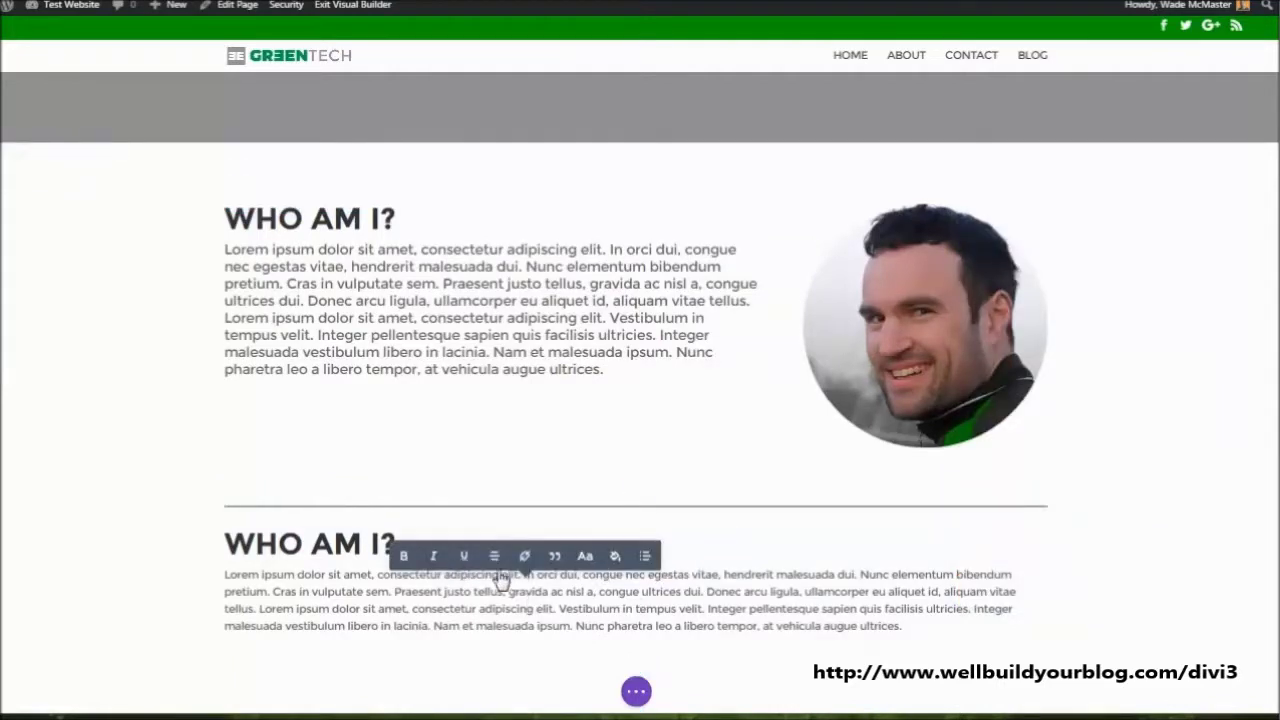
click(630, 352)
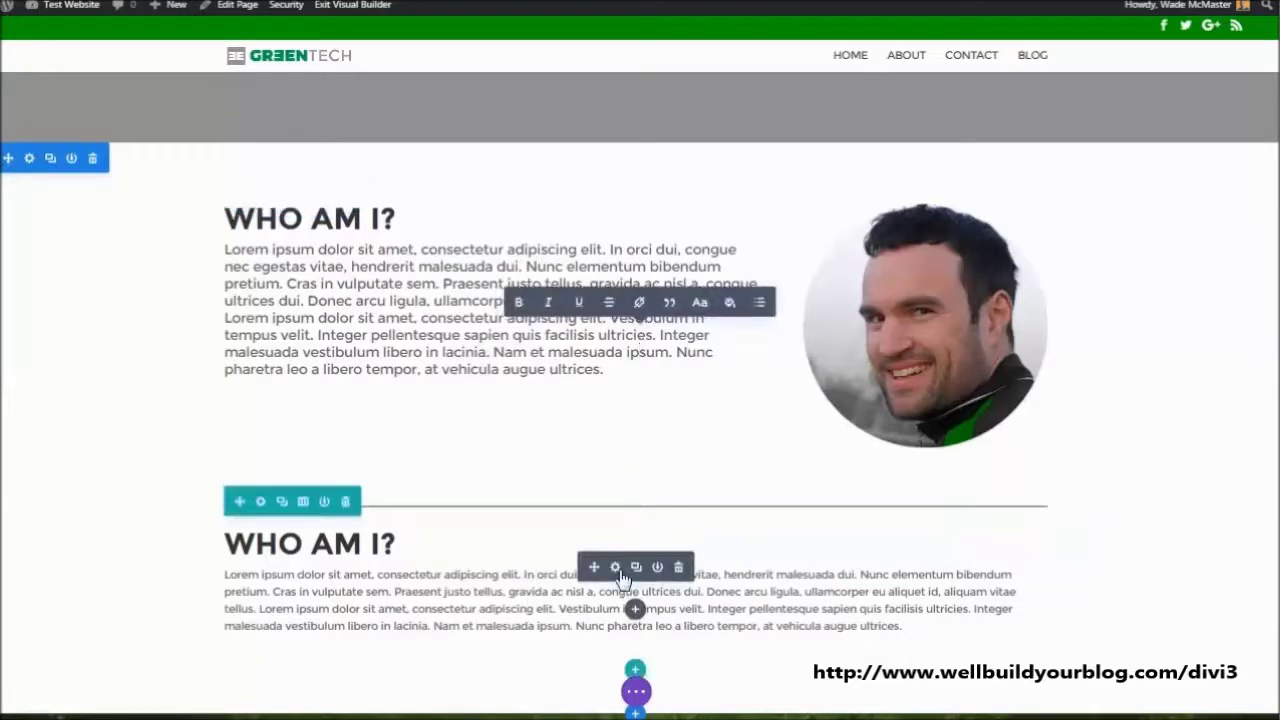
click(615, 567)
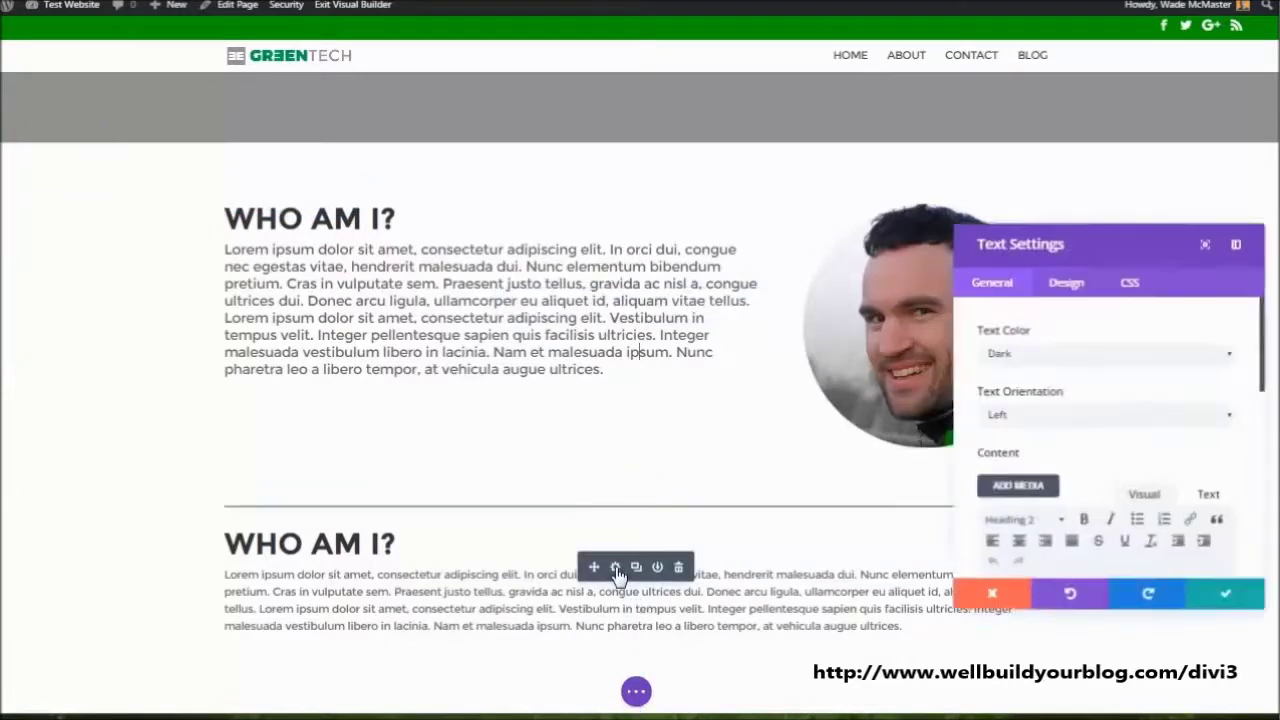
click(1068, 290)
scroll(1104, 467, down, 2)
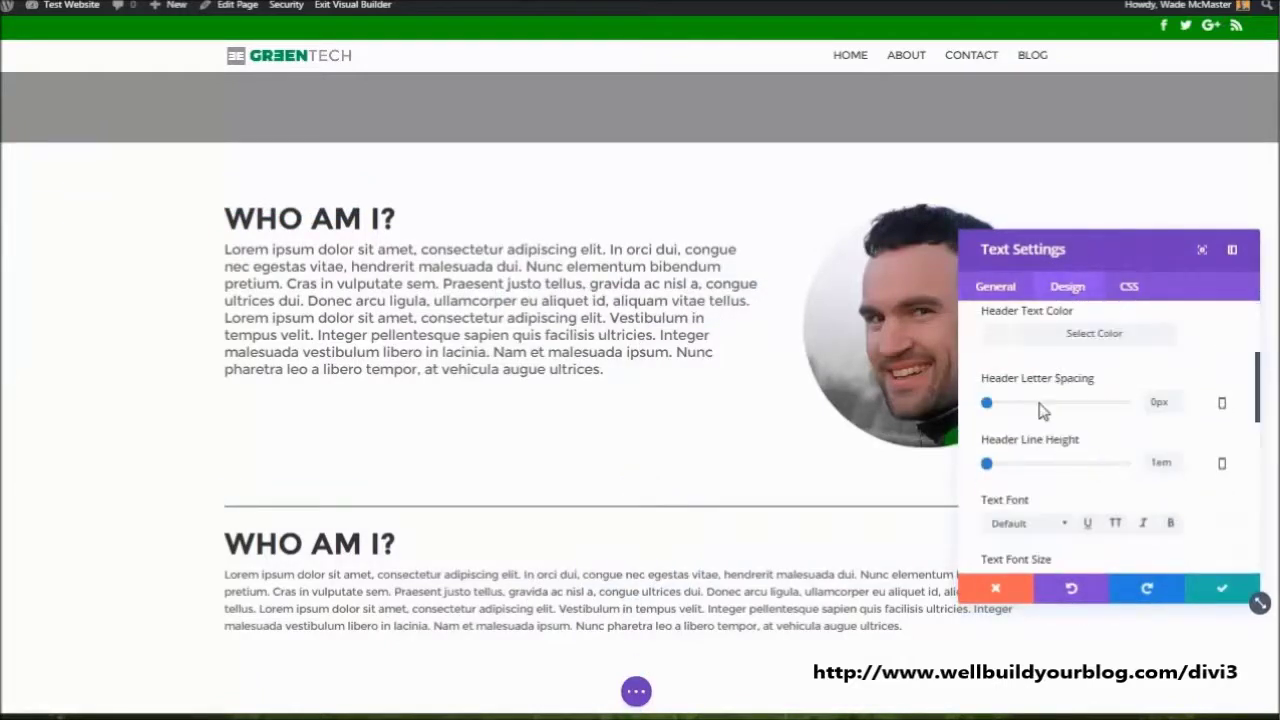
scroll(1043, 410, down, 2)
drag(1003, 482, 1012, 483)
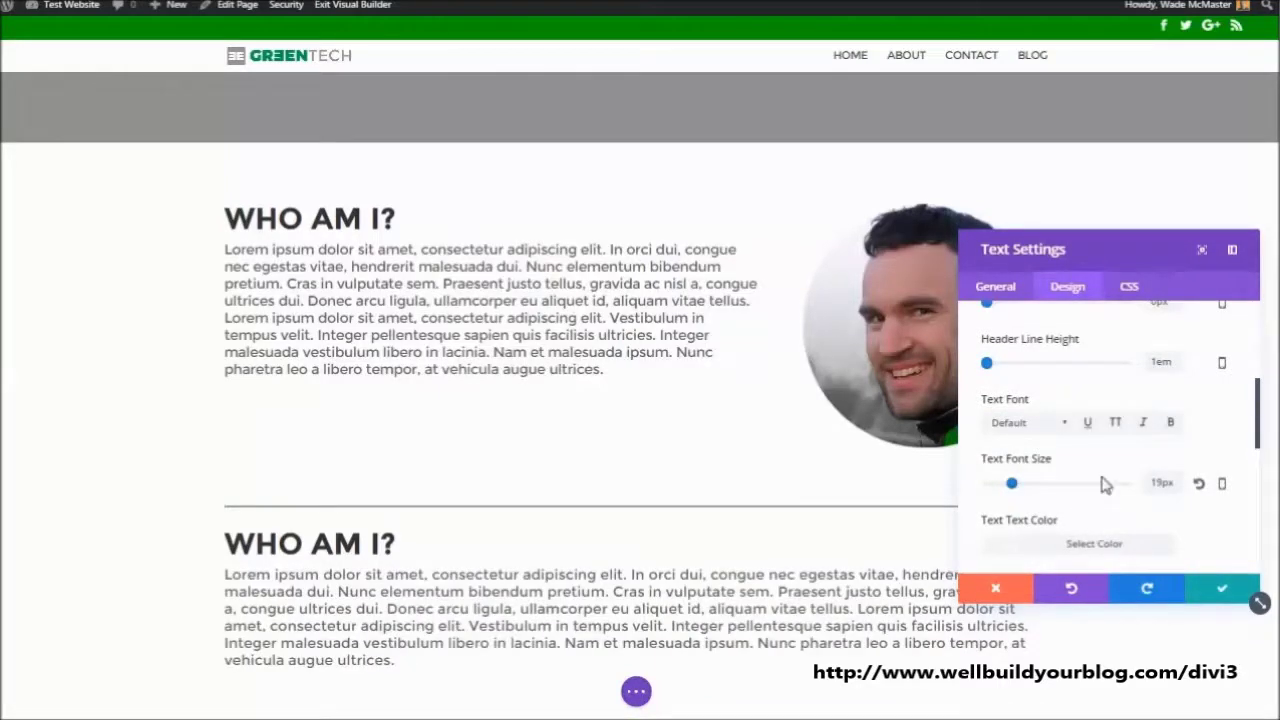
scroll(1104, 484, down, 2)
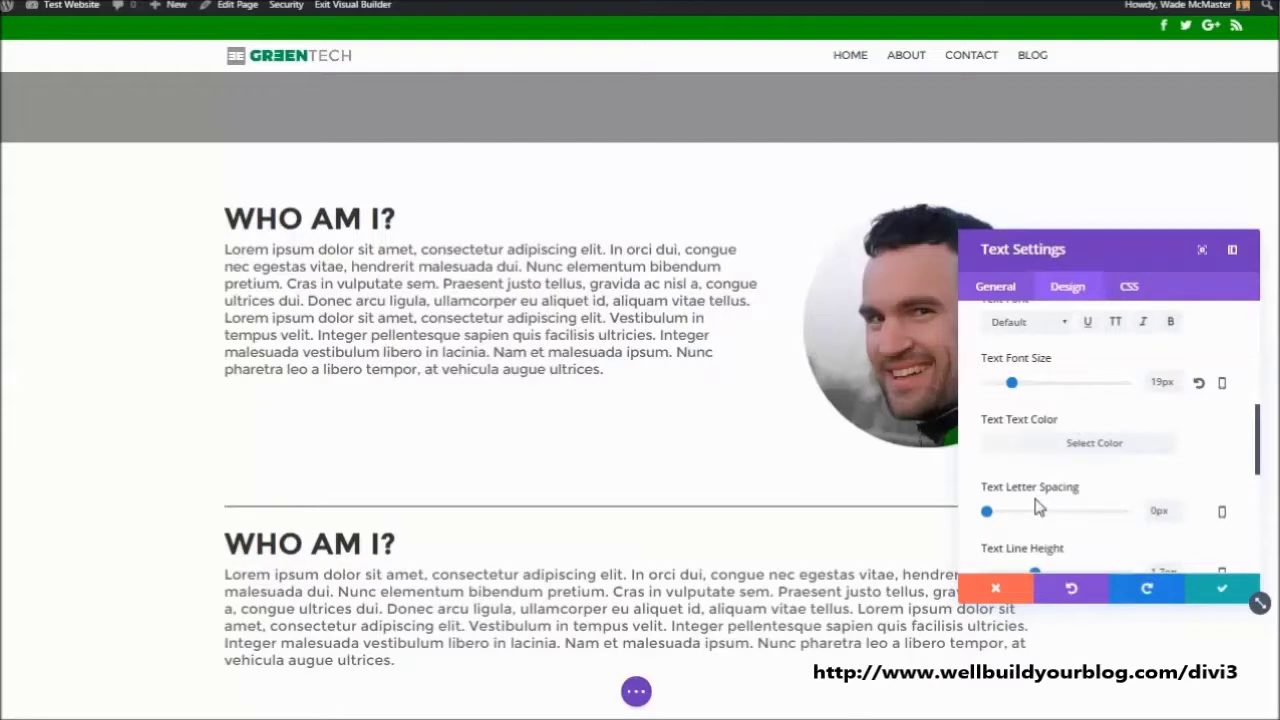
scroll(1038, 508, down, 2)
drag(1036, 473, 1028, 473)
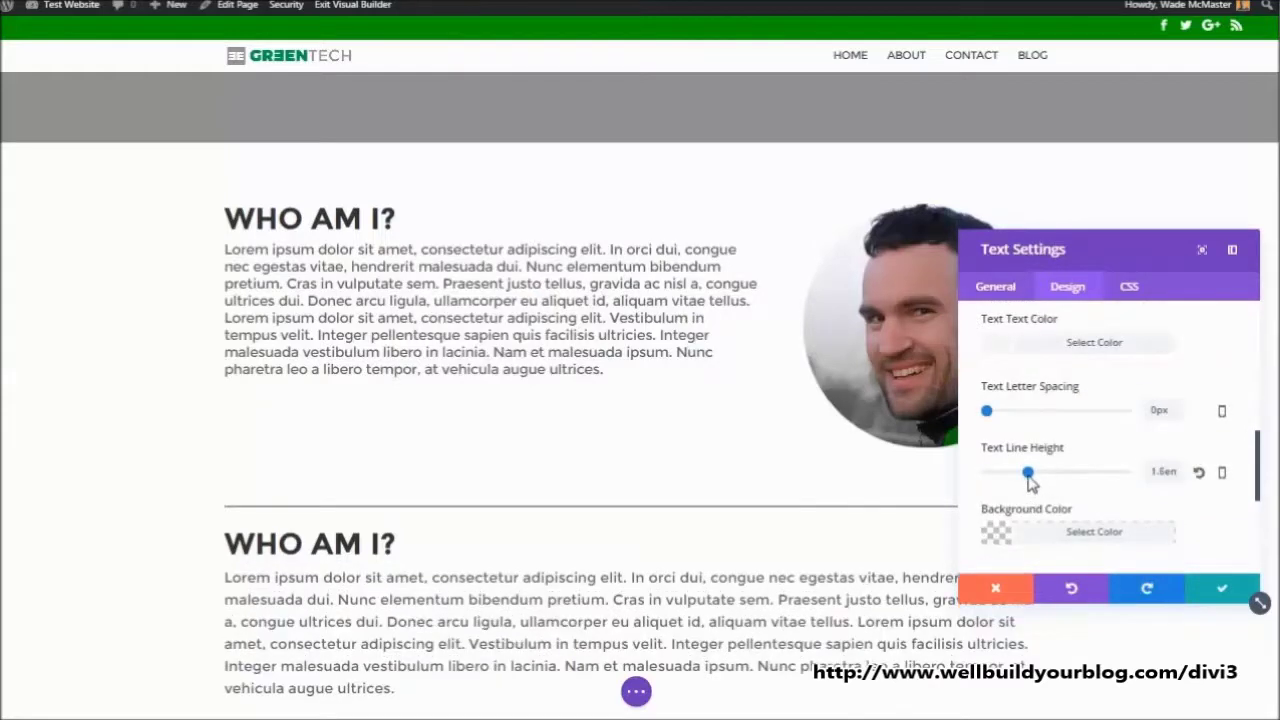
click(1218, 589)
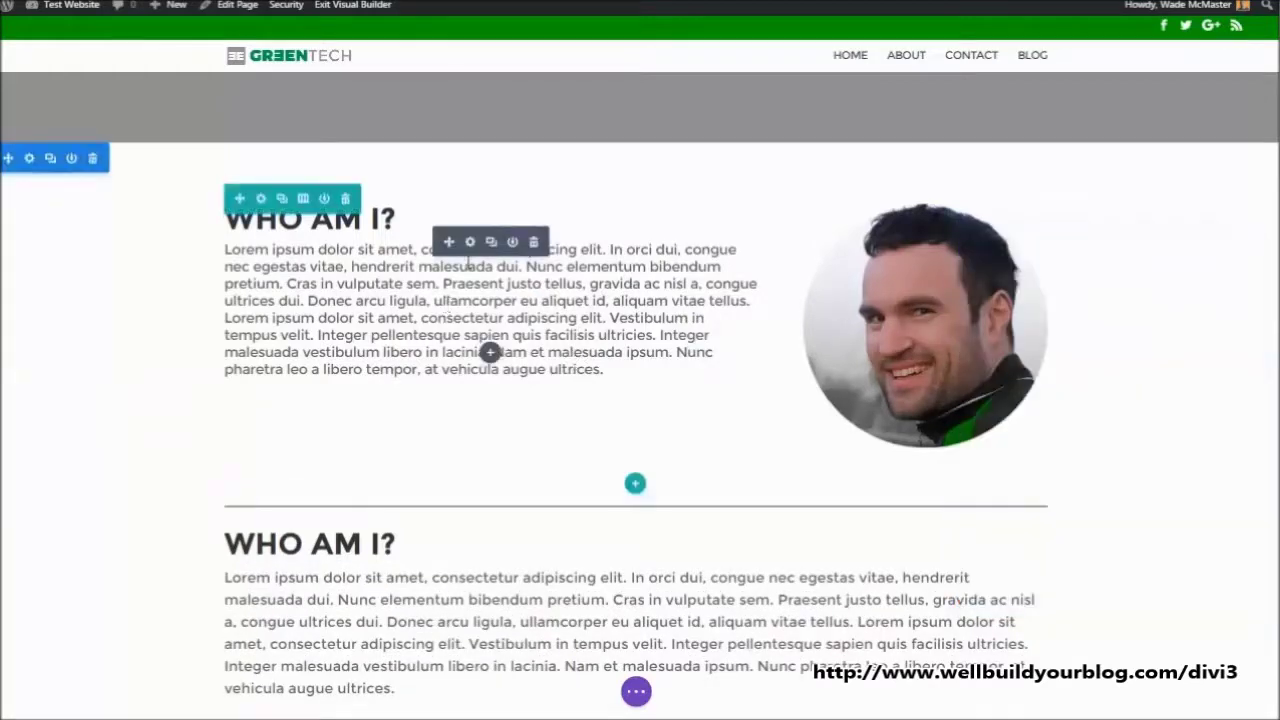
Give the upper Who Am I? text a 1.1em heading line height and 1.7em body line height, then save
click(472, 248)
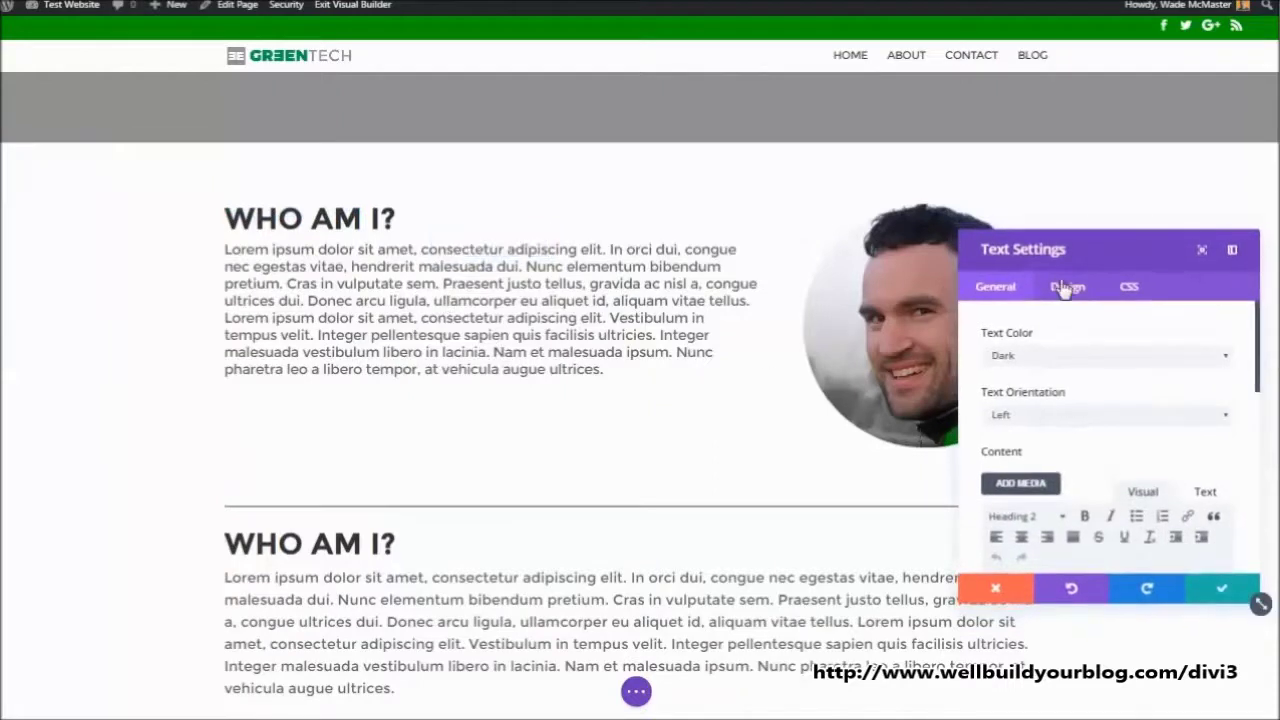
click(1067, 288)
scroll(1100, 420, down, 2)
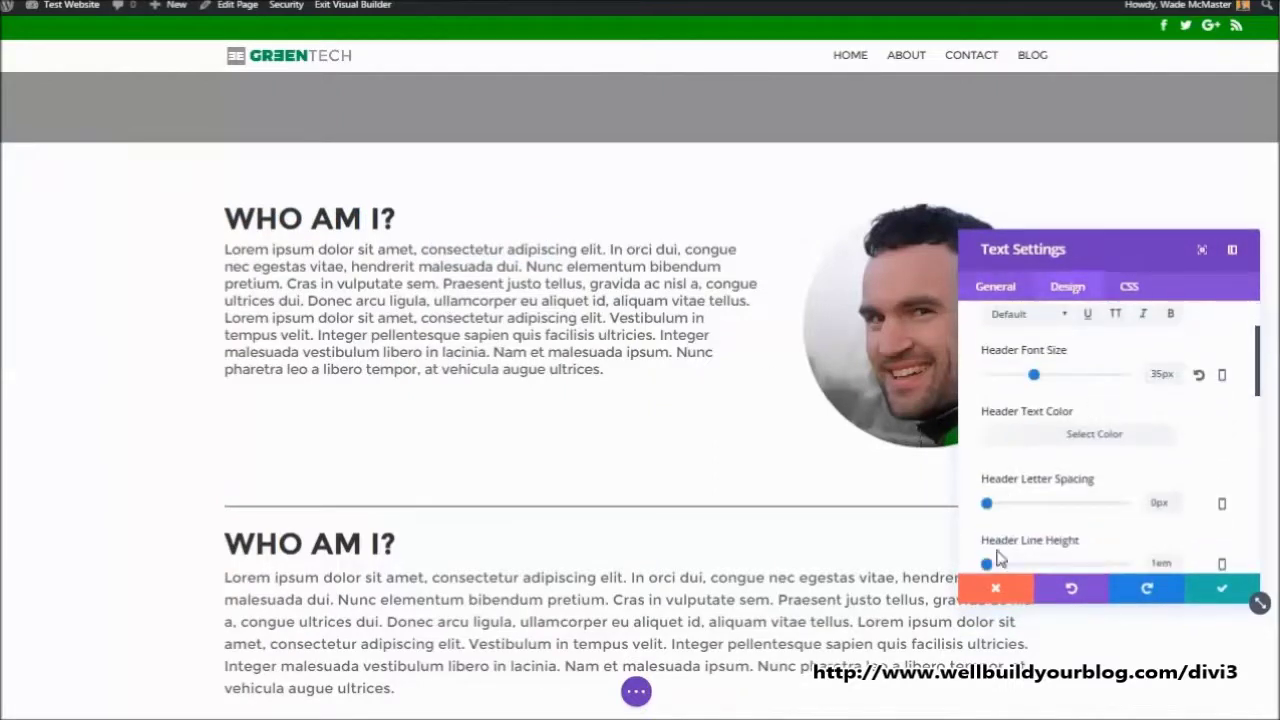
drag(987, 565, 1021, 568)
scroll(1035, 510, down, 5)
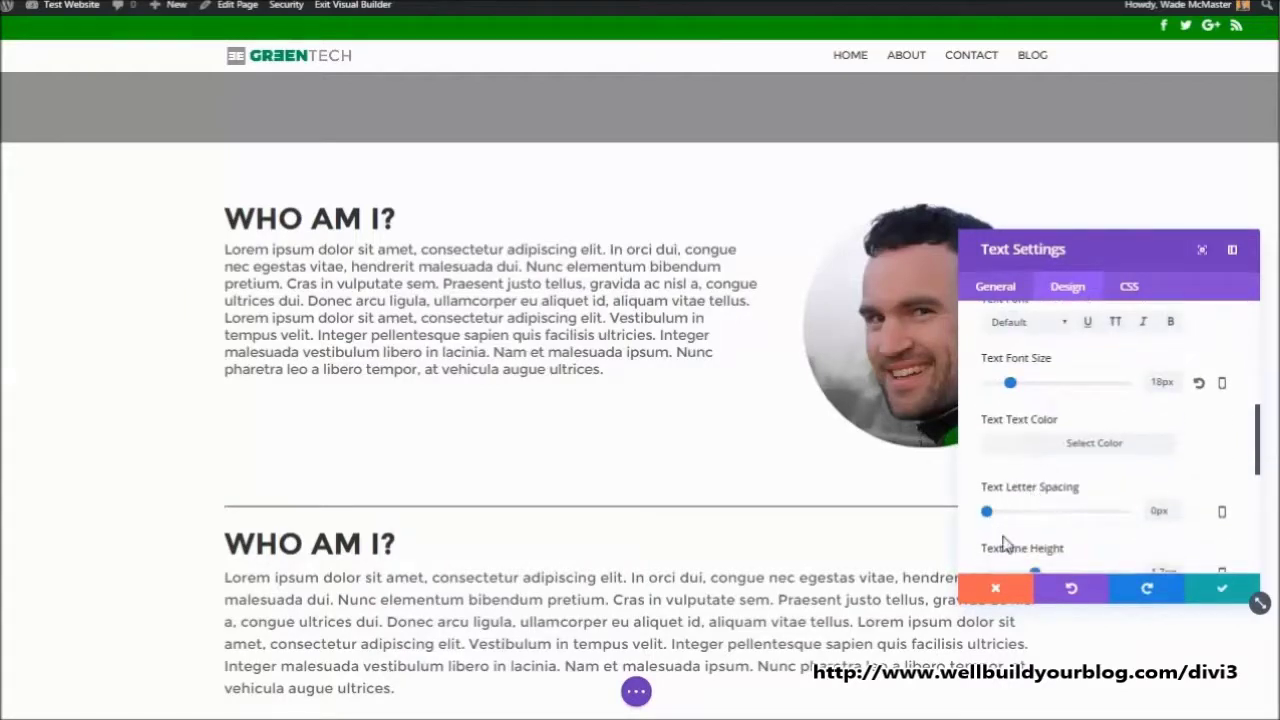
scroll(1005, 543, down, 2)
mouse_move(1036, 474)
mouse_down()
mouse_move(1022, 476)
mouse_move(1039, 482)
mouse_up()
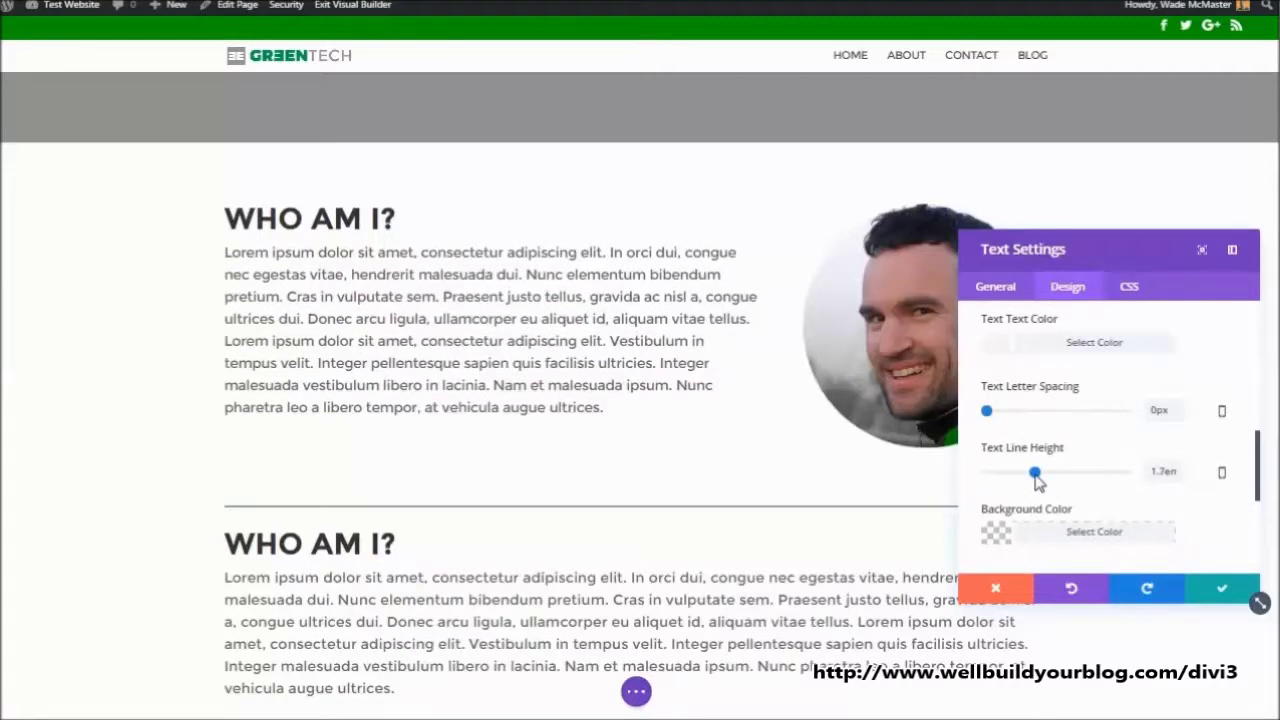
click(1222, 588)
Shrink the Earth Friendly call-to-action heading font size from 79px to 75px
scroll(583, 295, down, 3)
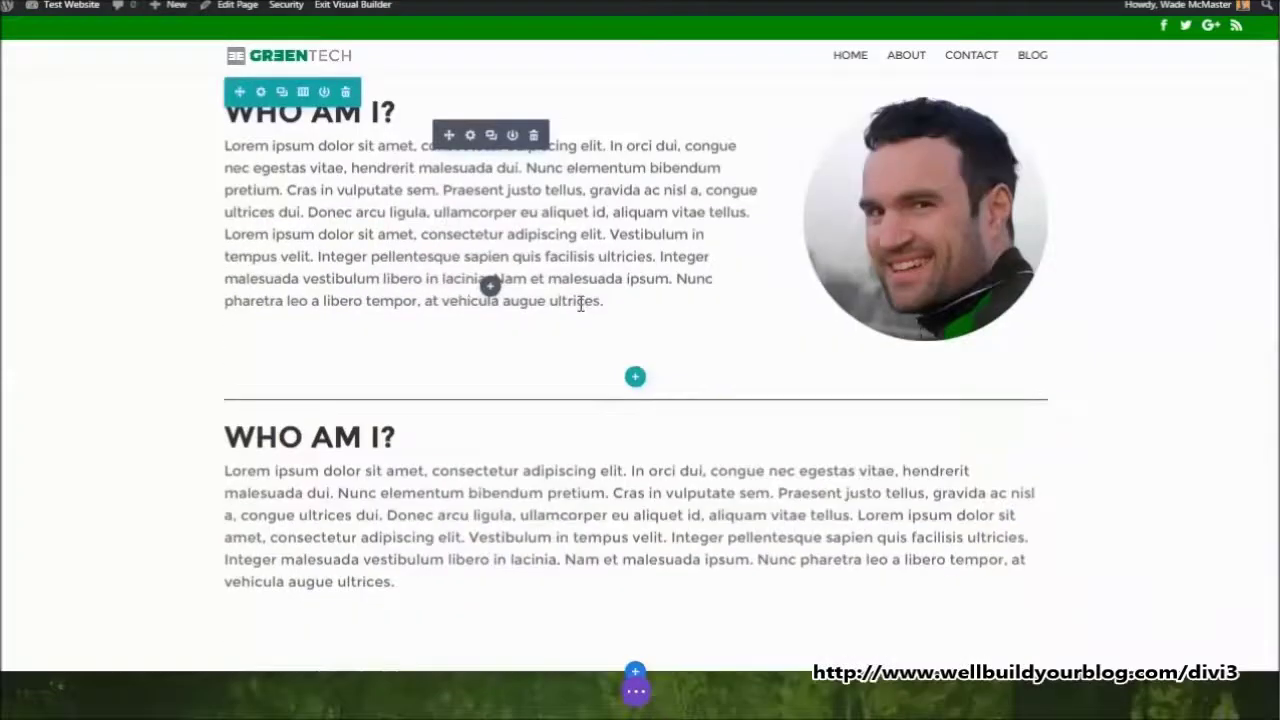
scroll(581, 300, down, 5)
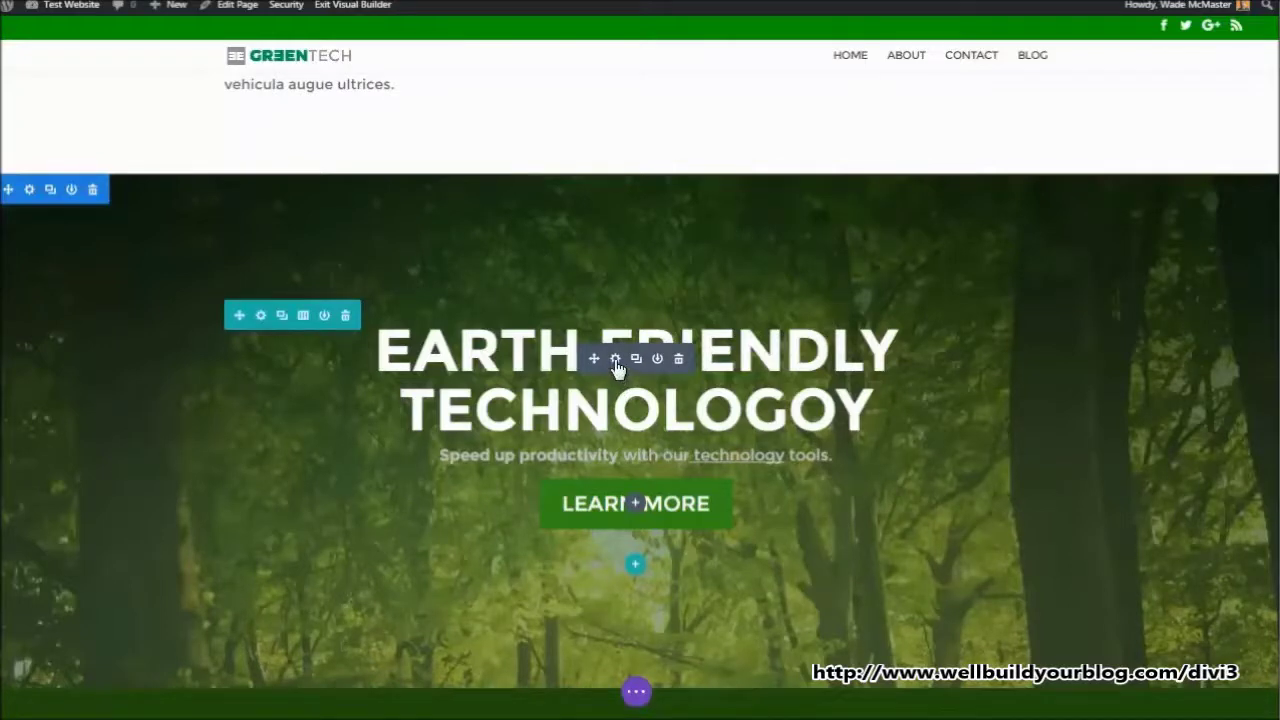
click(615, 359)
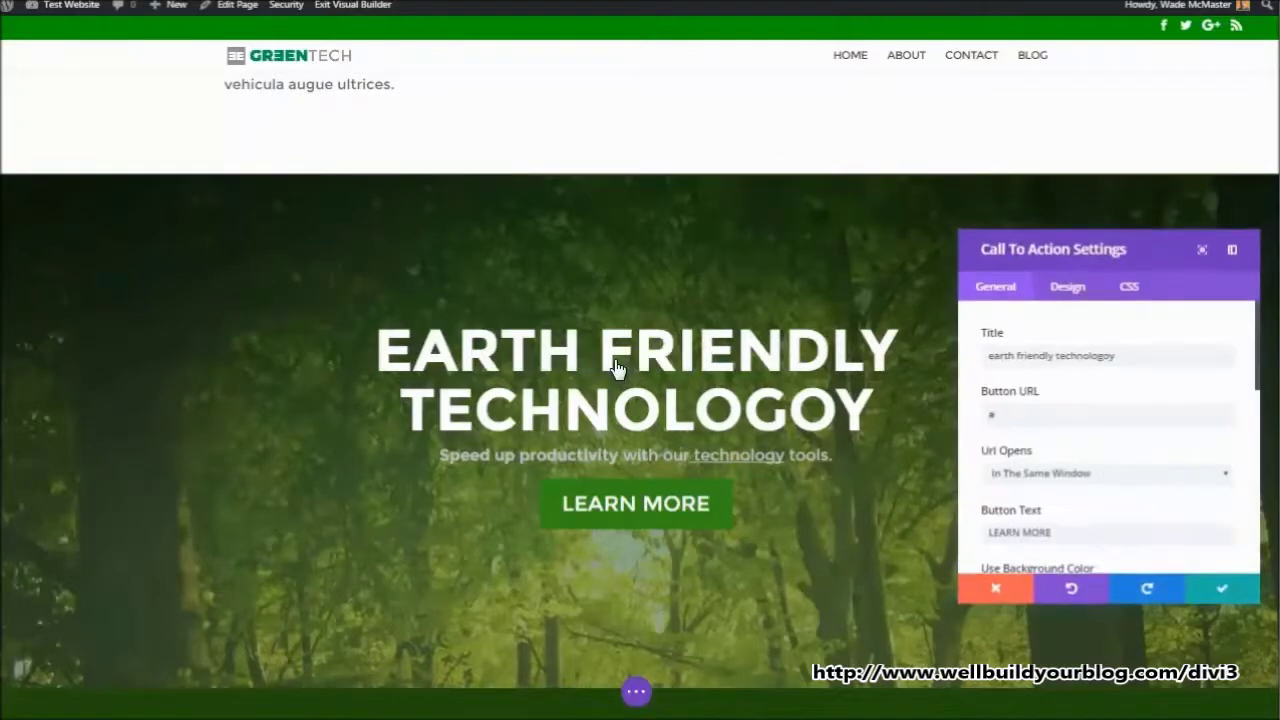
click(1078, 284)
scroll(1108, 548, down, 2)
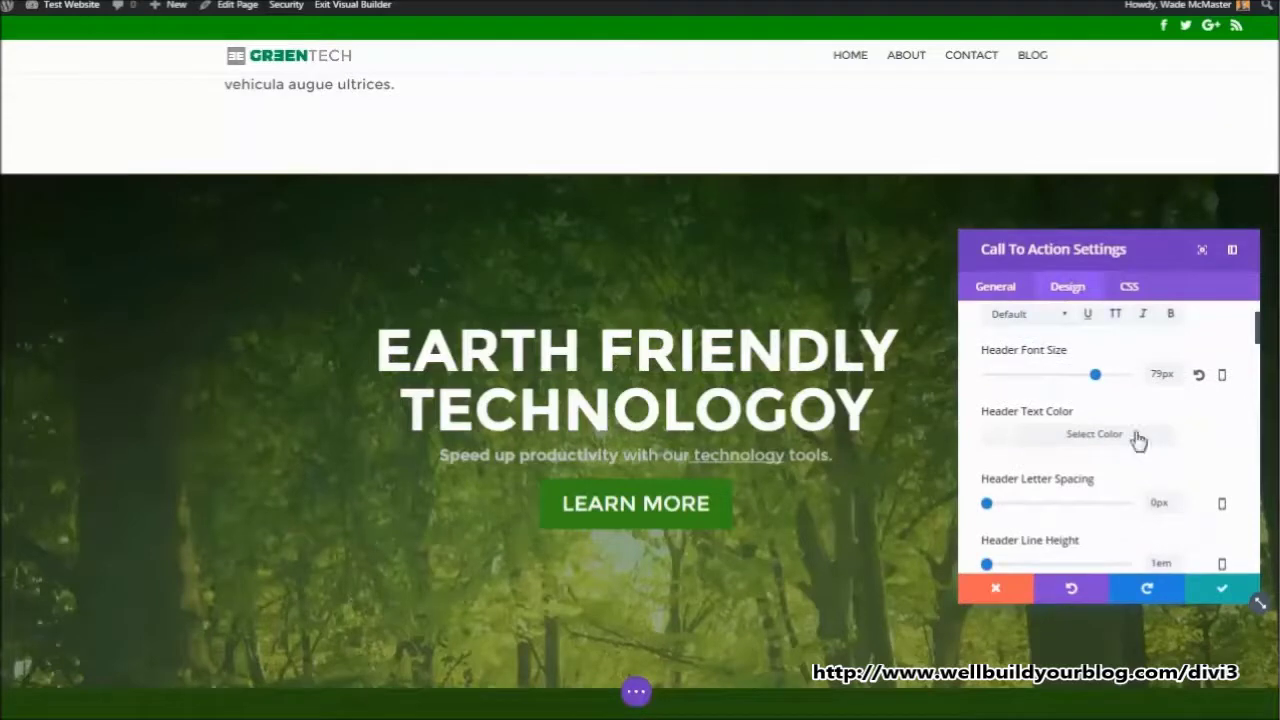
drag(1100, 385, 1092, 387)
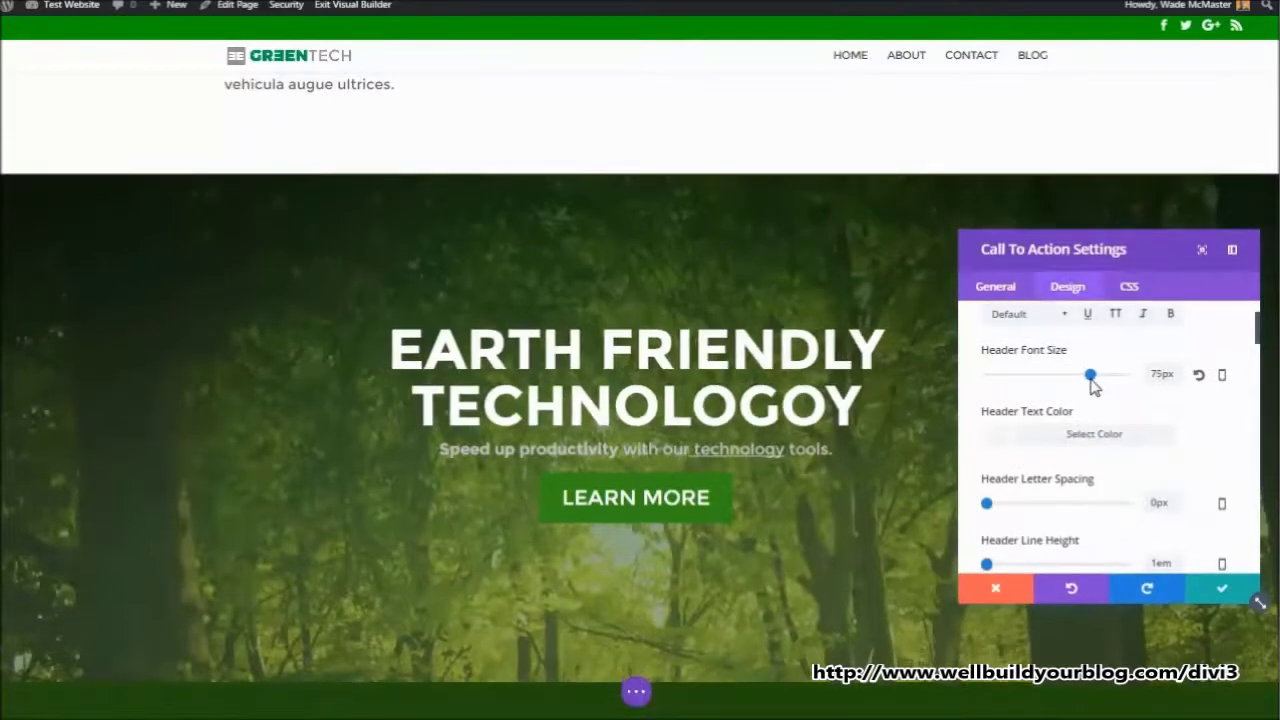
Tint the call-to-action subtitle body text a pale green (#eaf4d4)
scroll(1140, 495, down, 3)
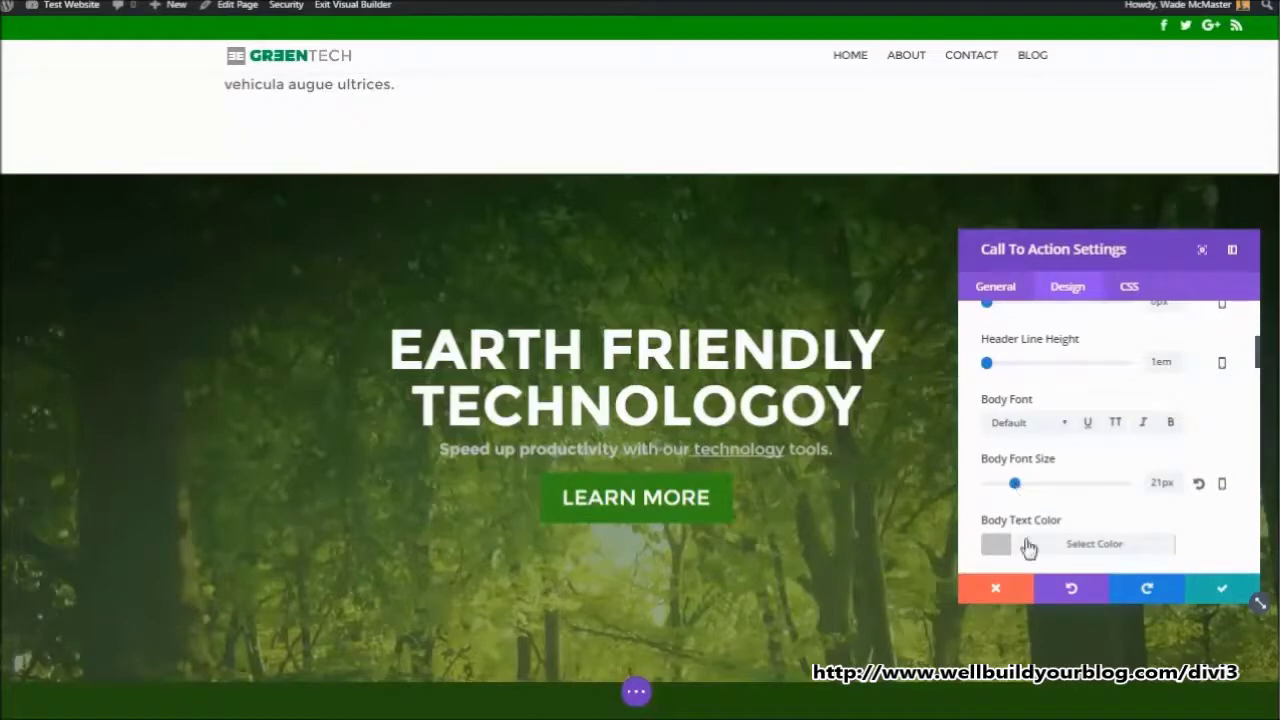
scroll(1028, 547, down, 2)
click(998, 448)
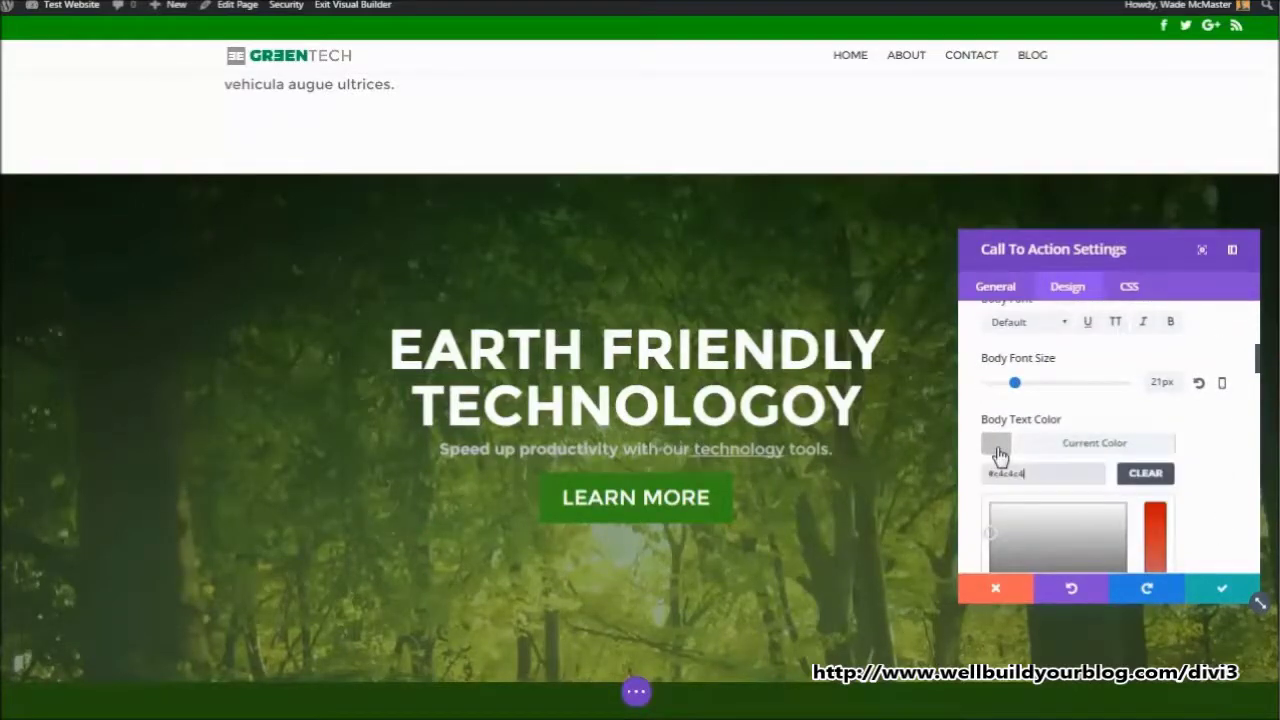
scroll(1050, 505, down, 3)
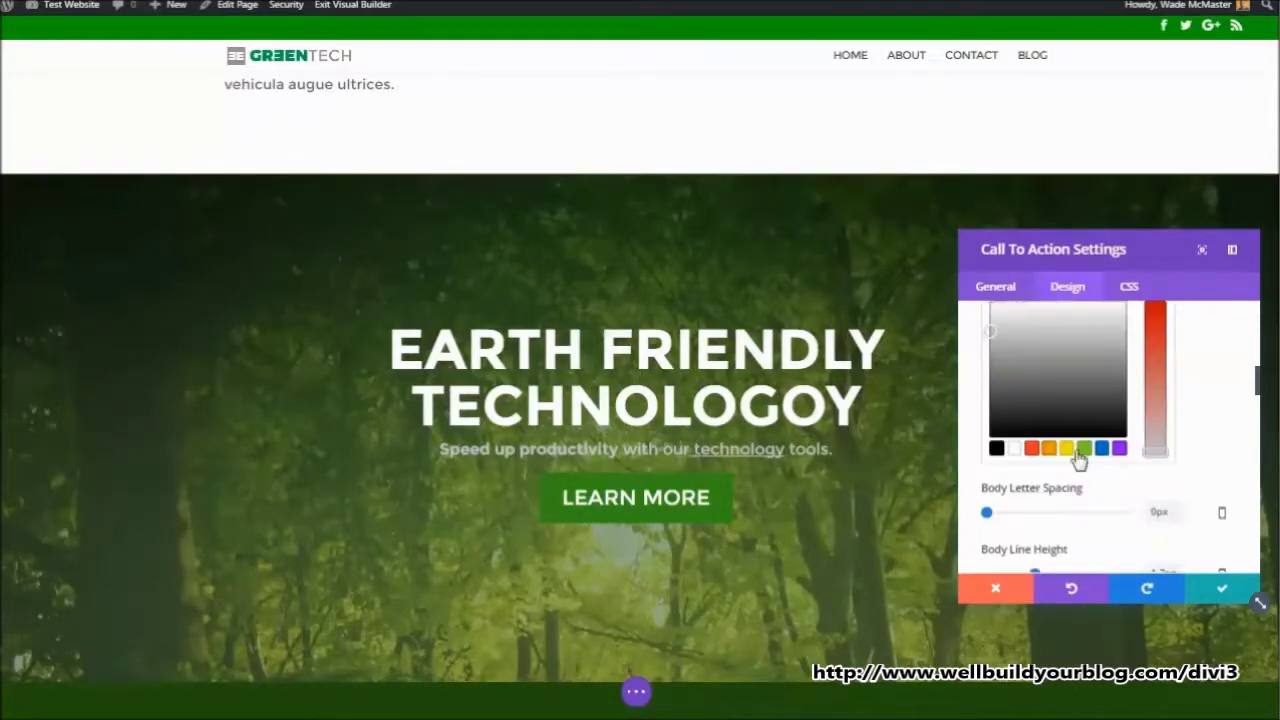
click(1084, 449)
scroll(1058, 432, up, 1)
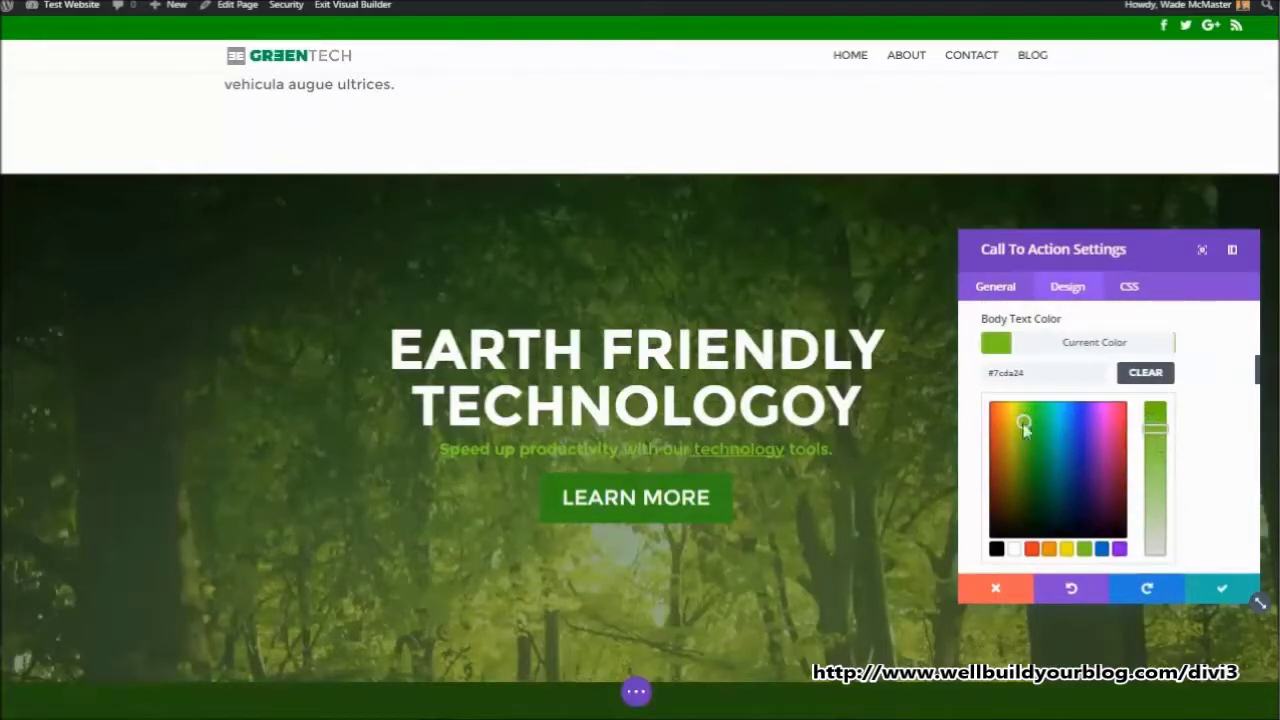
drag(1020, 417, 1020, 408)
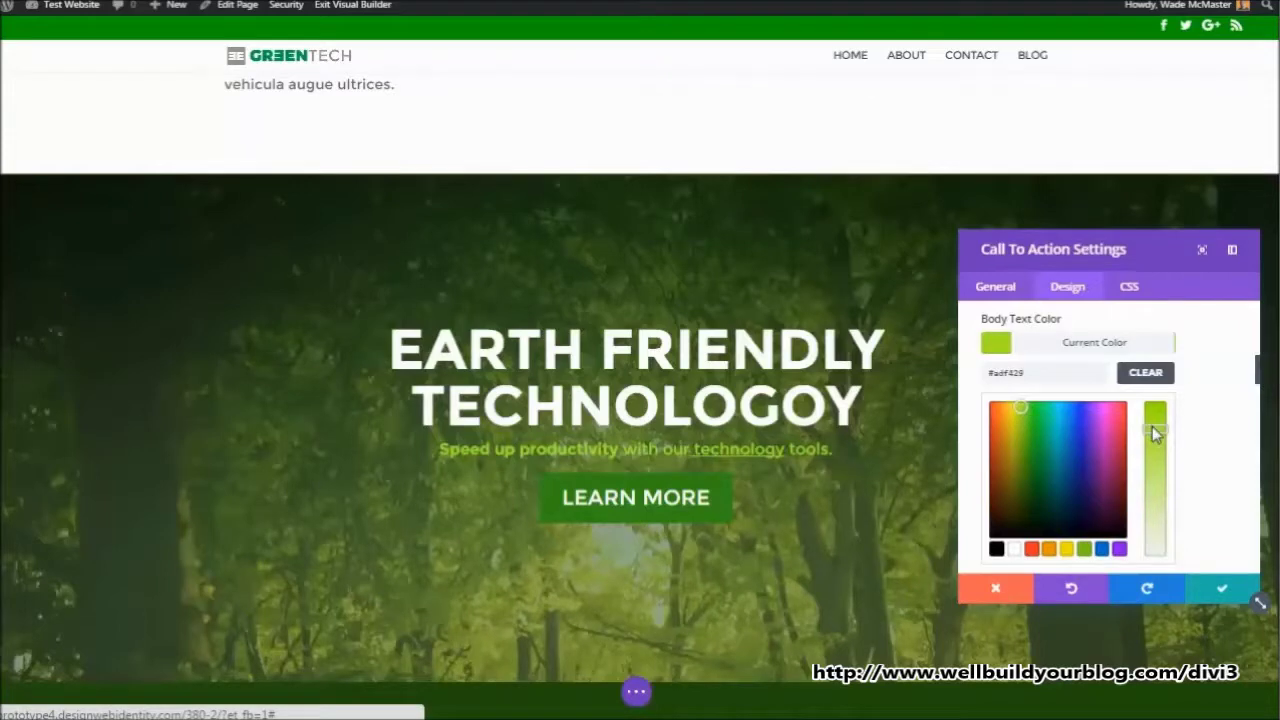
drag(1155, 430, 1155, 548)
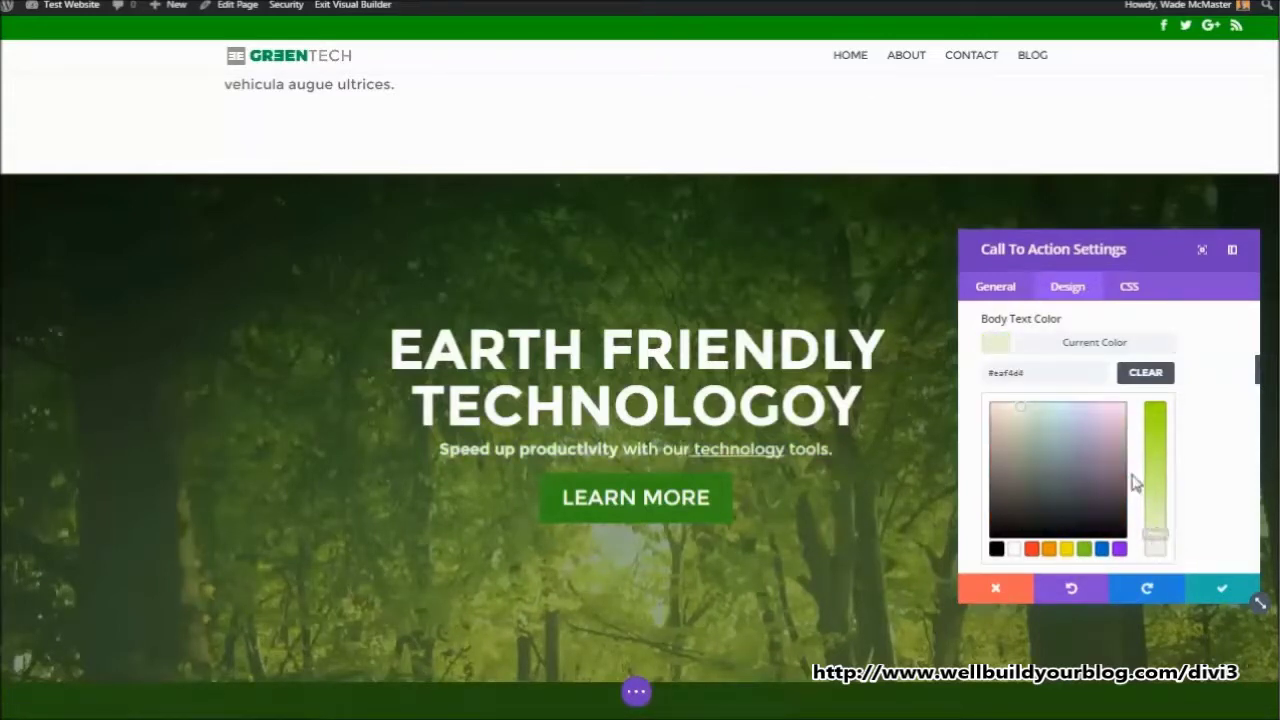
Make the LEARN MORE button background white and its text black
scroll(1229, 457, down, 10)
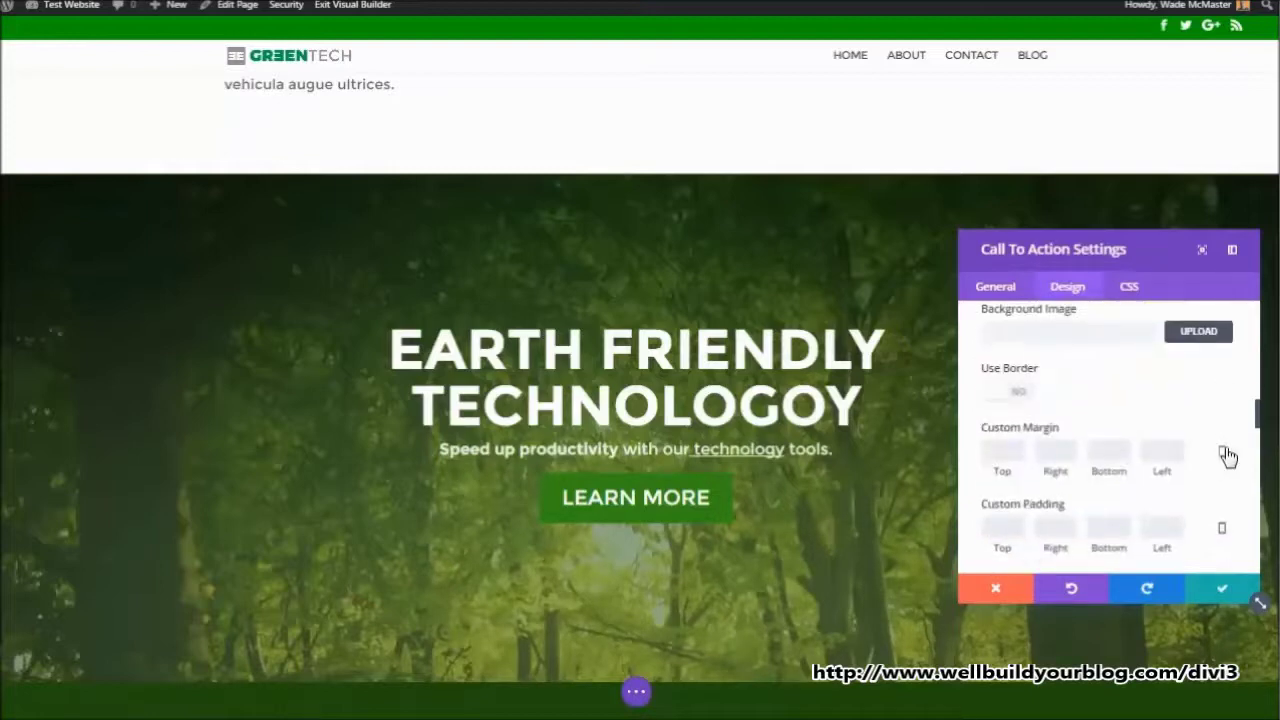
scroll(1169, 454, down, 3)
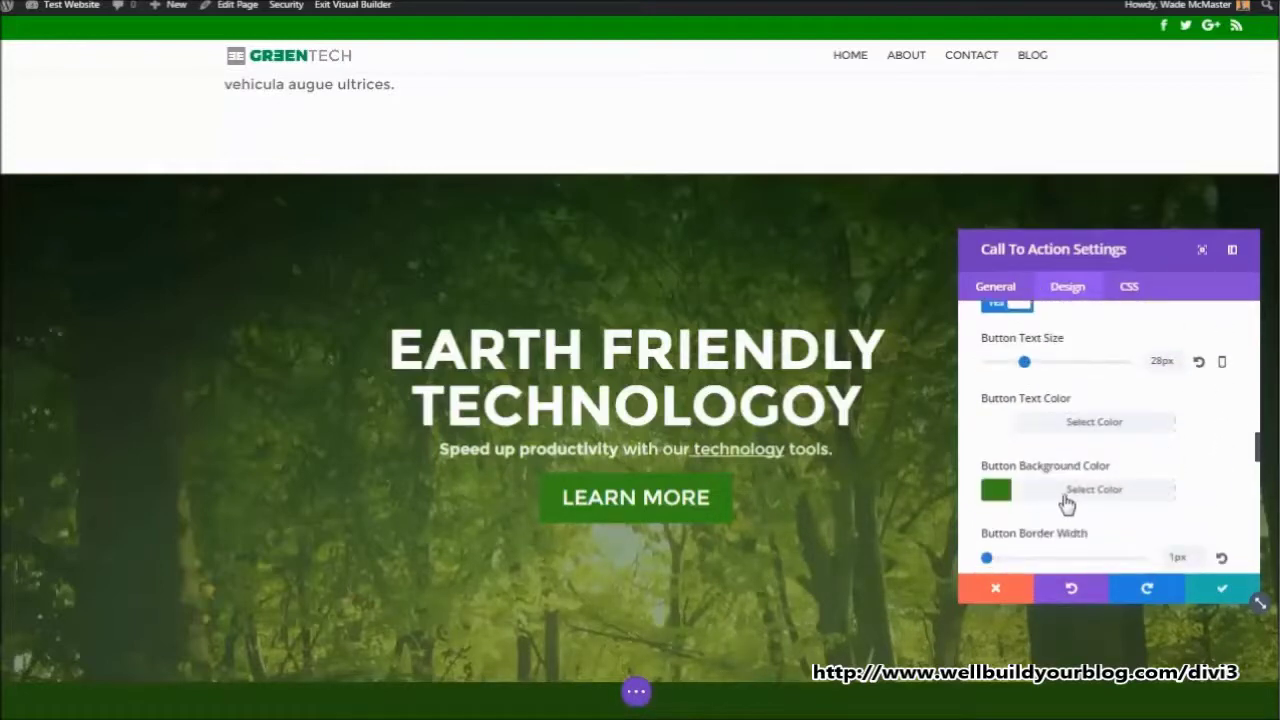
click(1065, 502)
click(1016, 494)
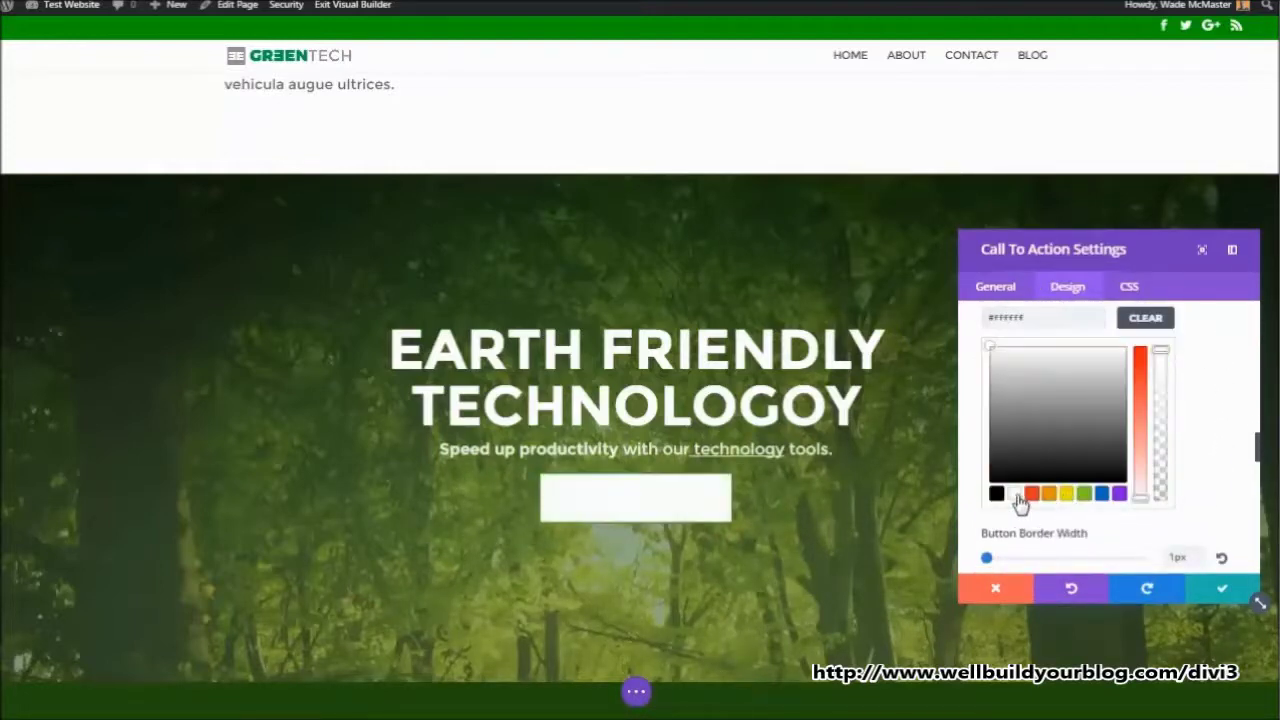
scroll(1206, 450, up, 2)
scroll(1097, 374, up, 2)
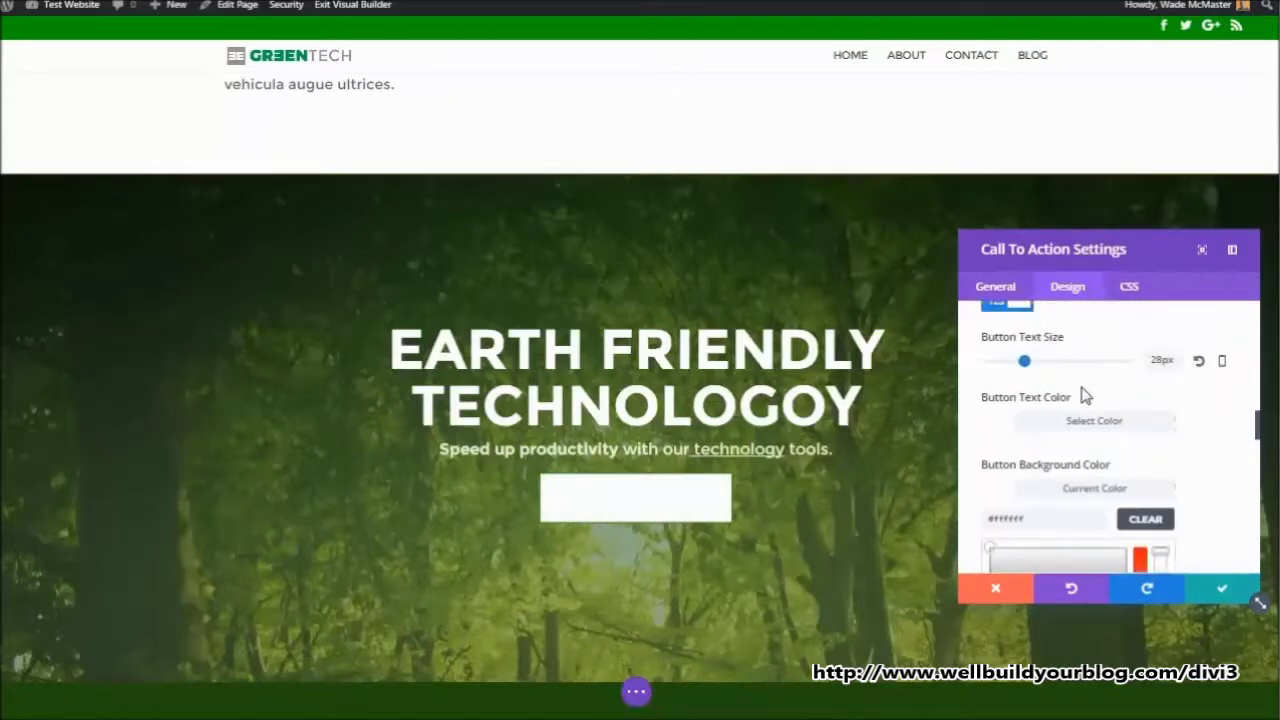
click(1066, 425)
scroll(1057, 505, down, 3)
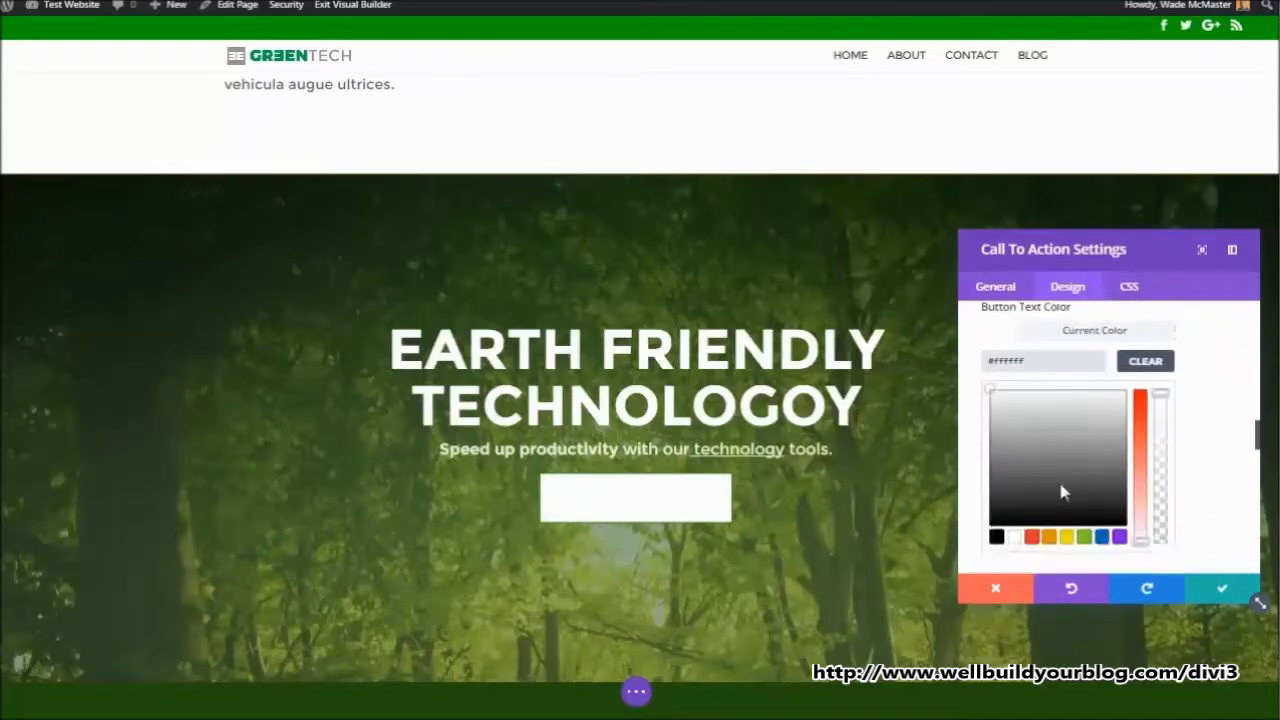
click(996, 527)
Give the LEARN MORE button a white border
scroll(1220, 458, down, 3)
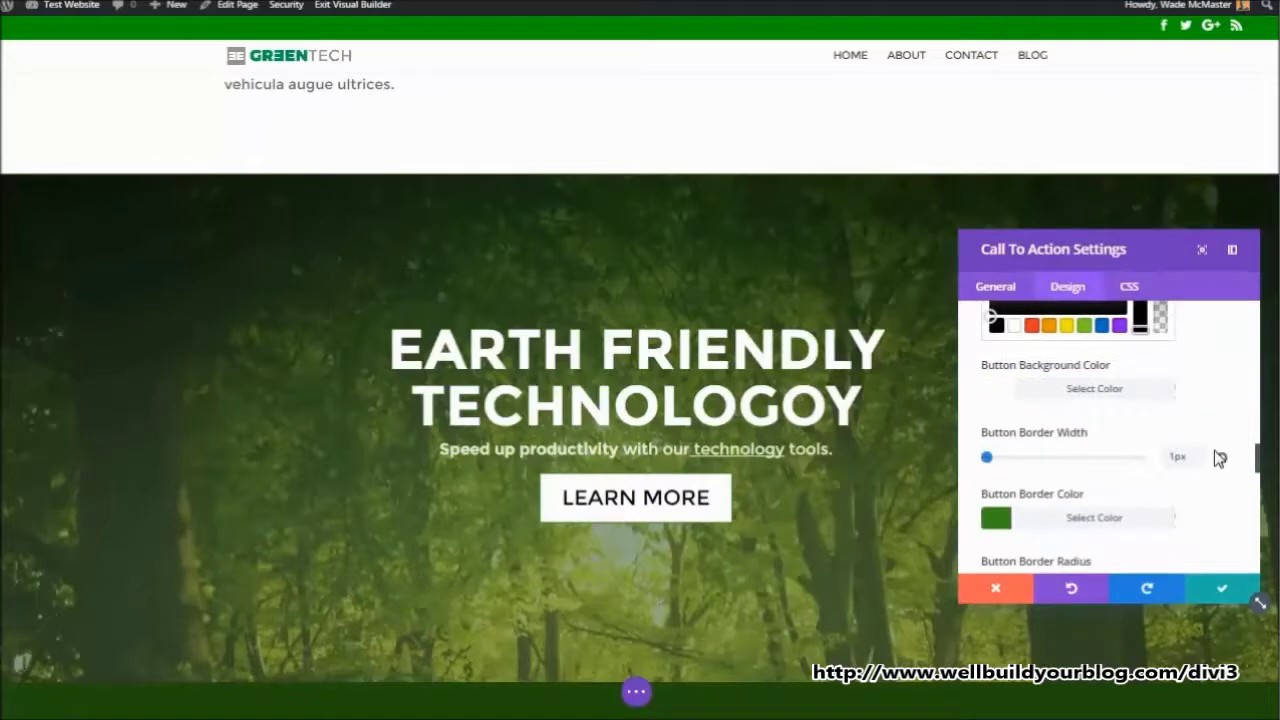
scroll(1094, 505, down, 3)
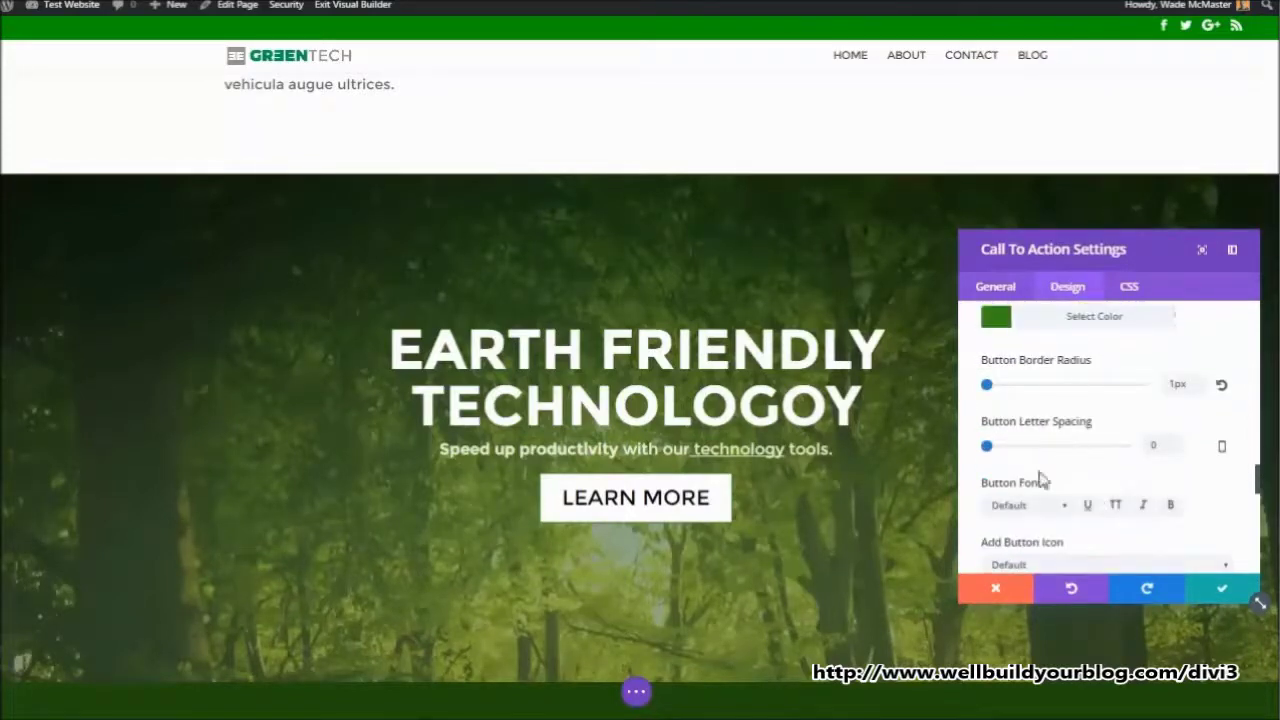
scroll(1040, 480, up, 5)
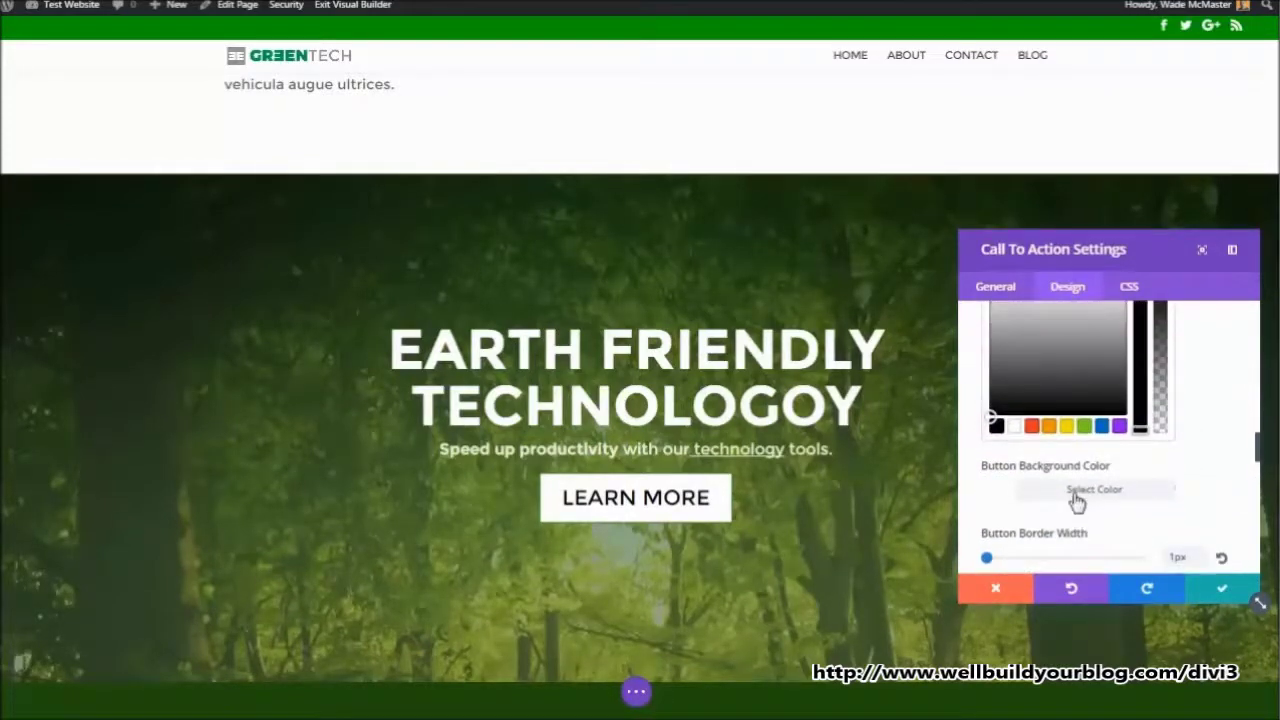
scroll(1077, 500, up, 5)
scroll(1056, 462, down, 5)
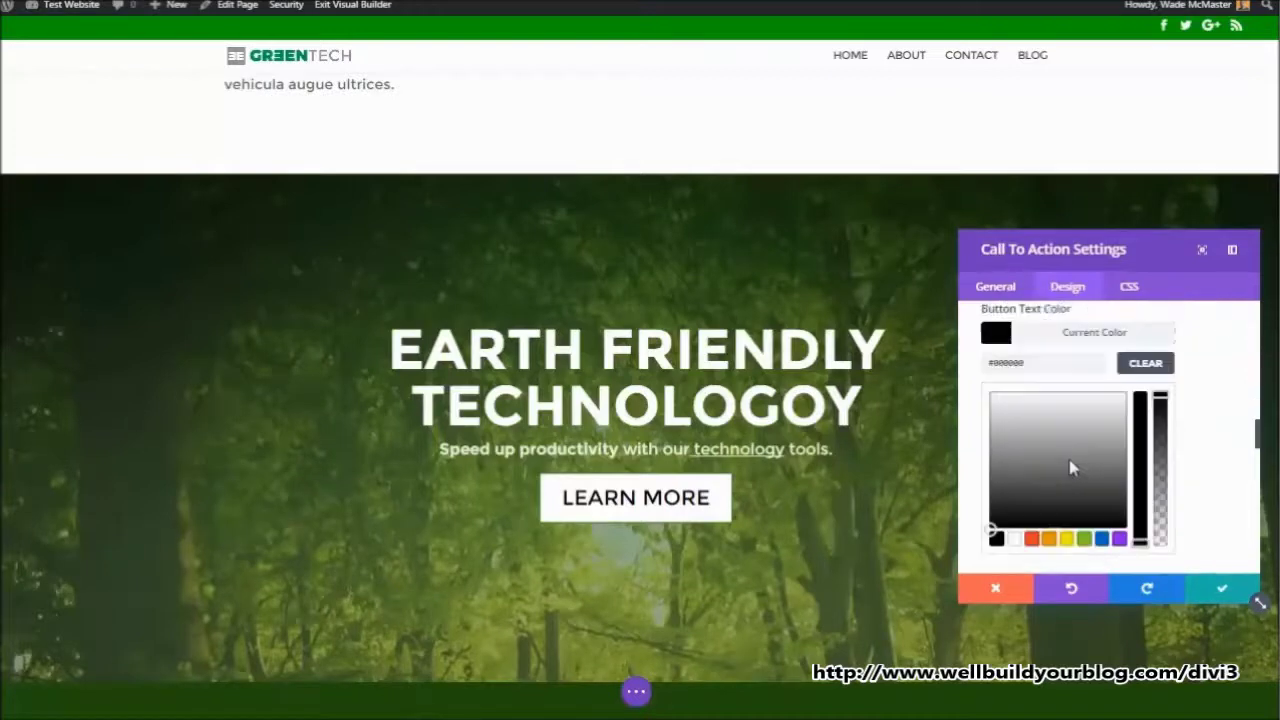
scroll(1078, 492, down, 5)
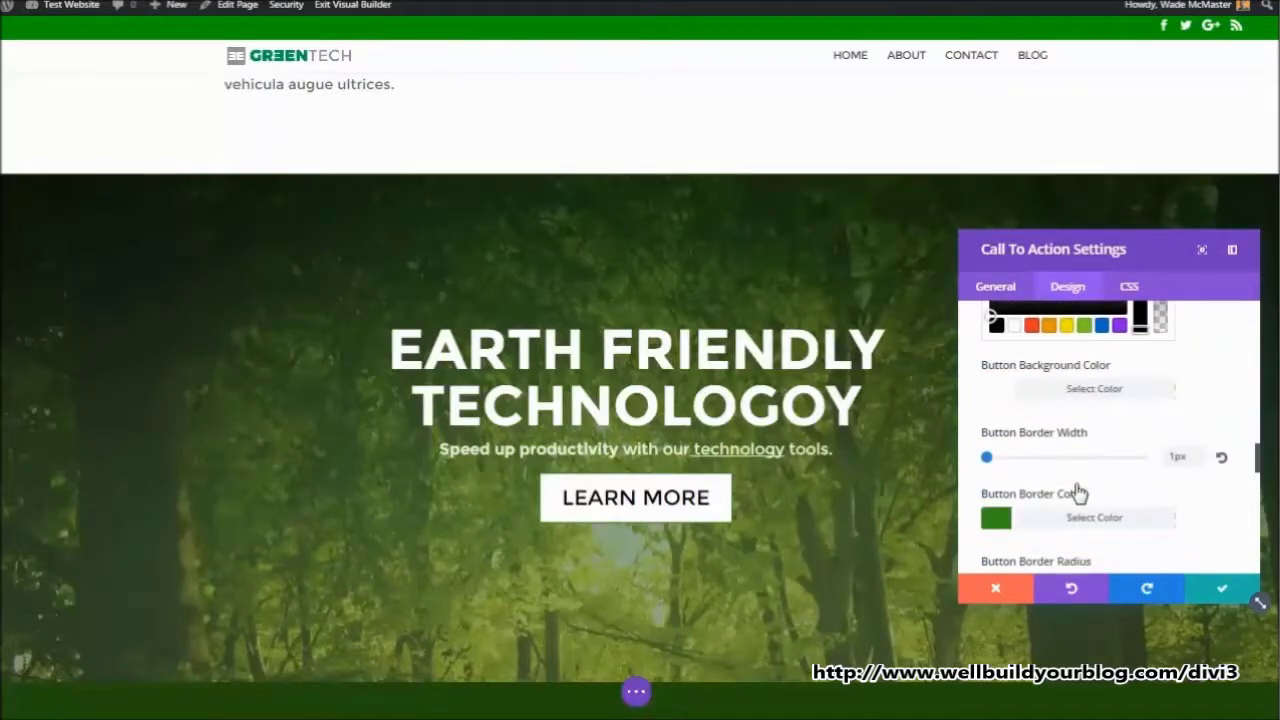
click(1090, 424)
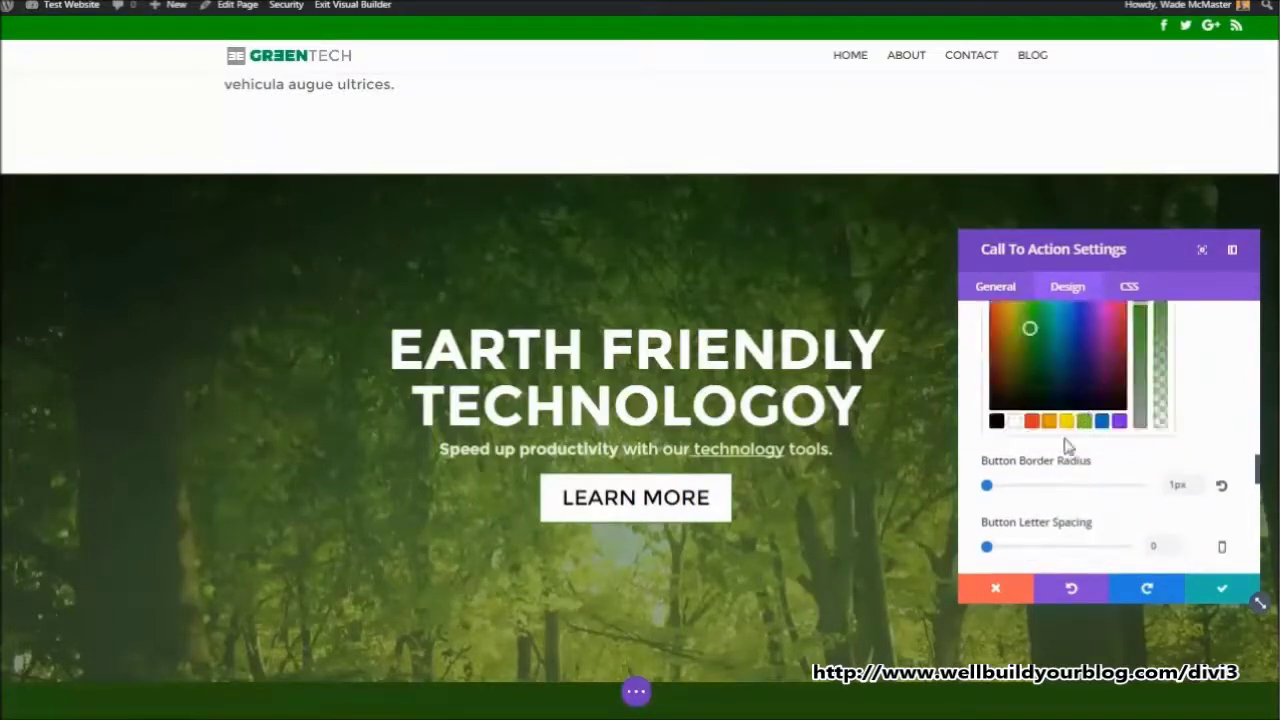
click(1015, 422)
Set the button's hover background and hover border to black and save the call-to-action settings
scroll(1169, 486, down, 5)
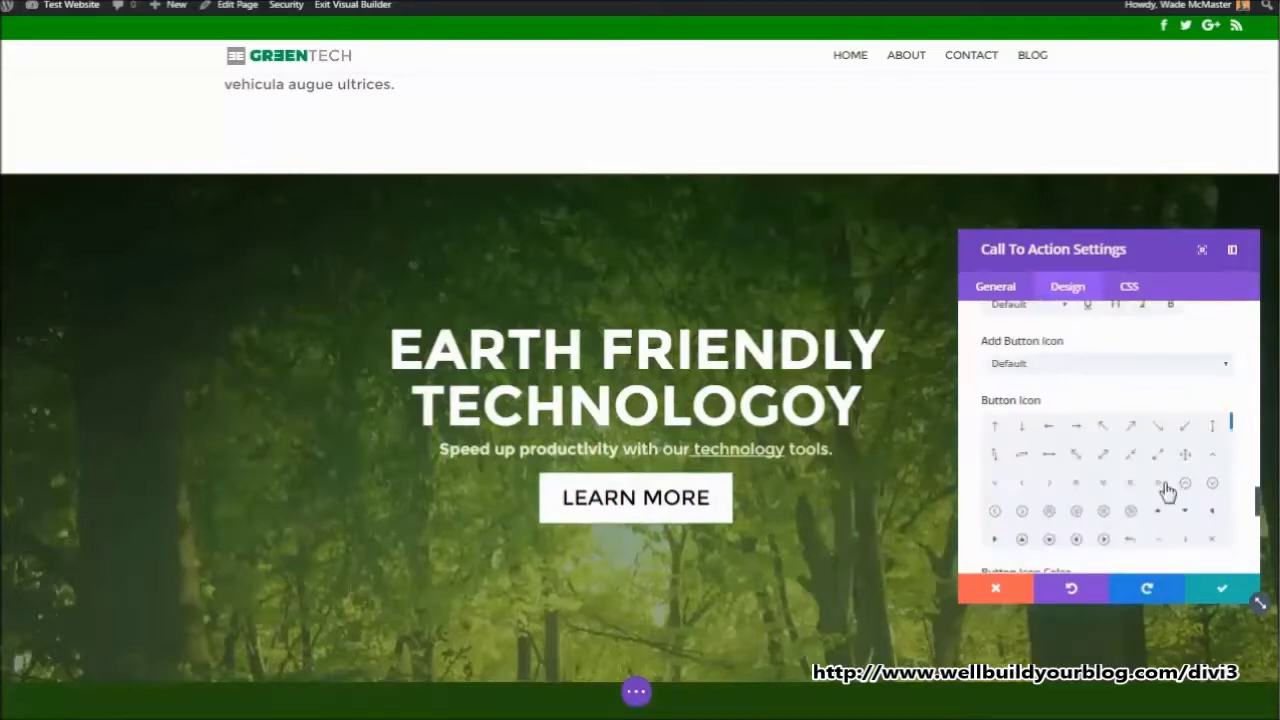
scroll(1163, 510, down, 10)
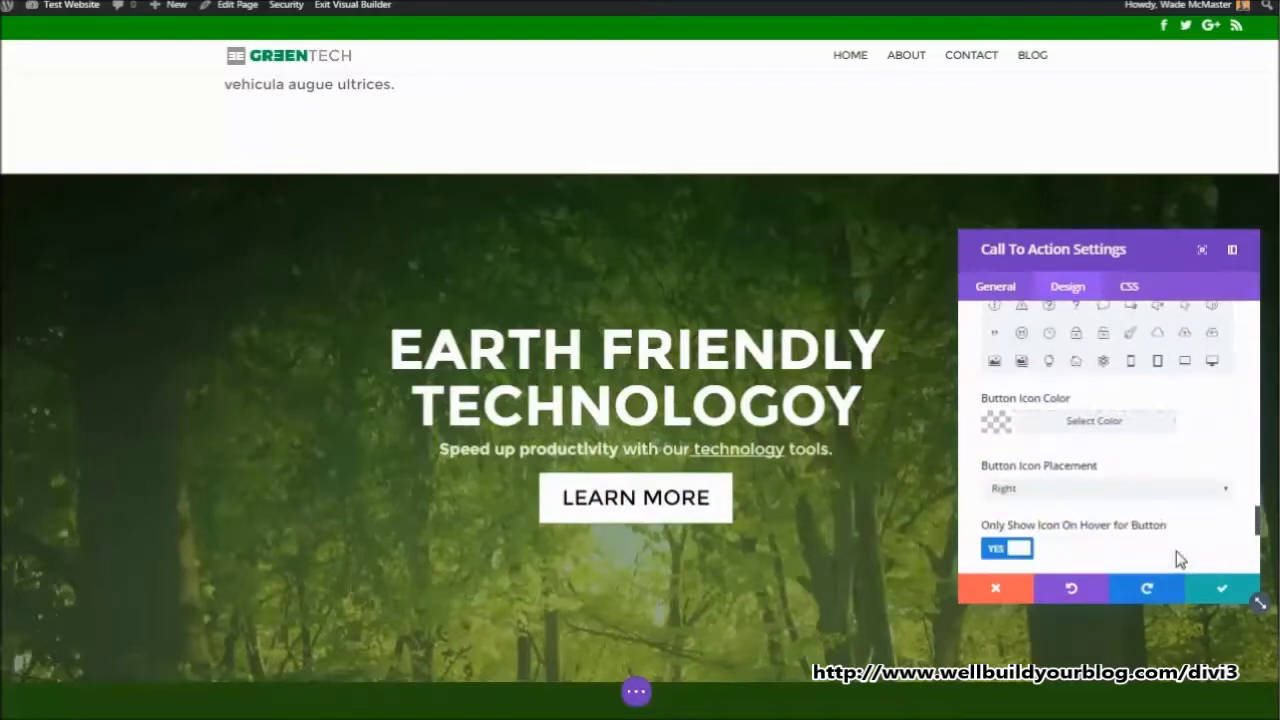
click(1104, 385)
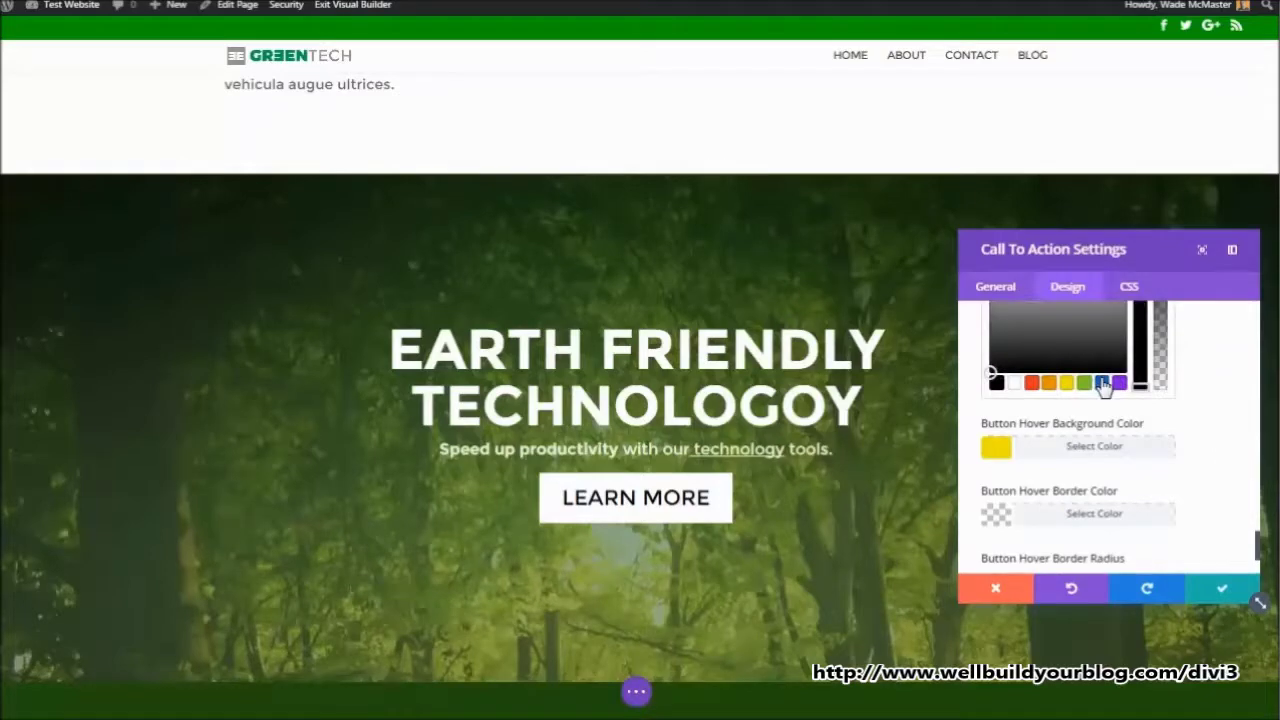
click(1066, 447)
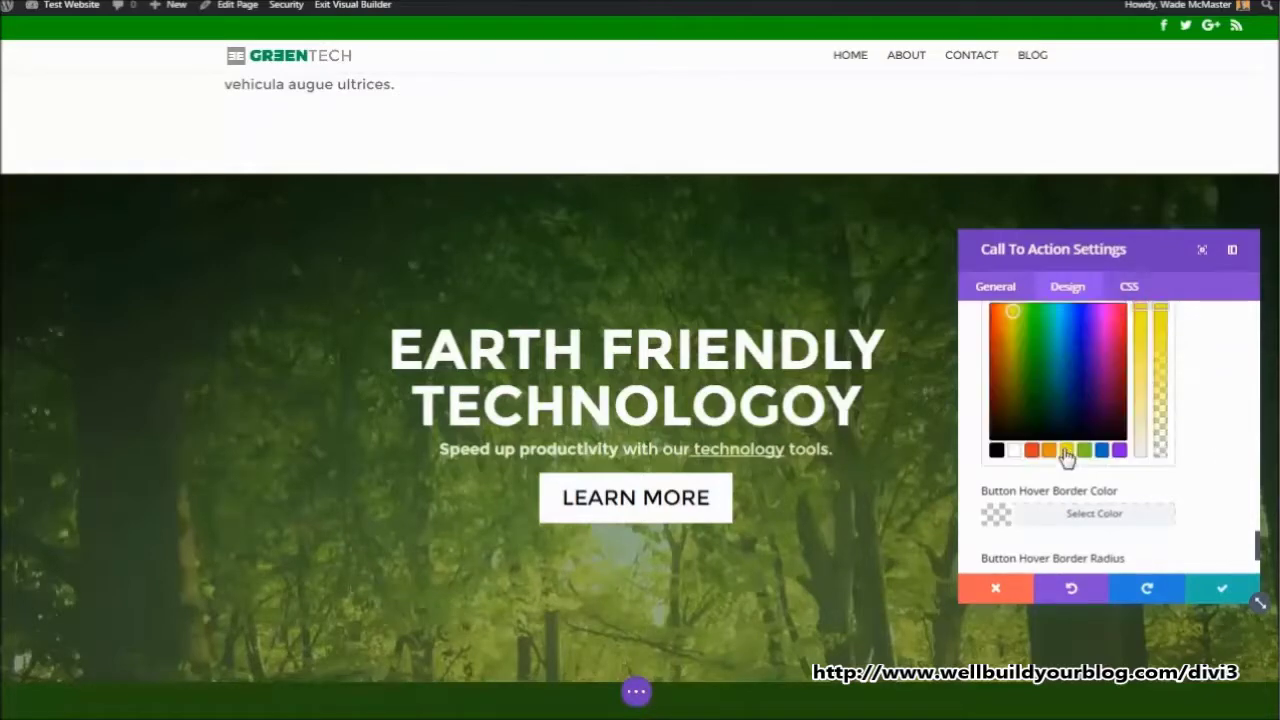
click(997, 449)
click(1005, 513)
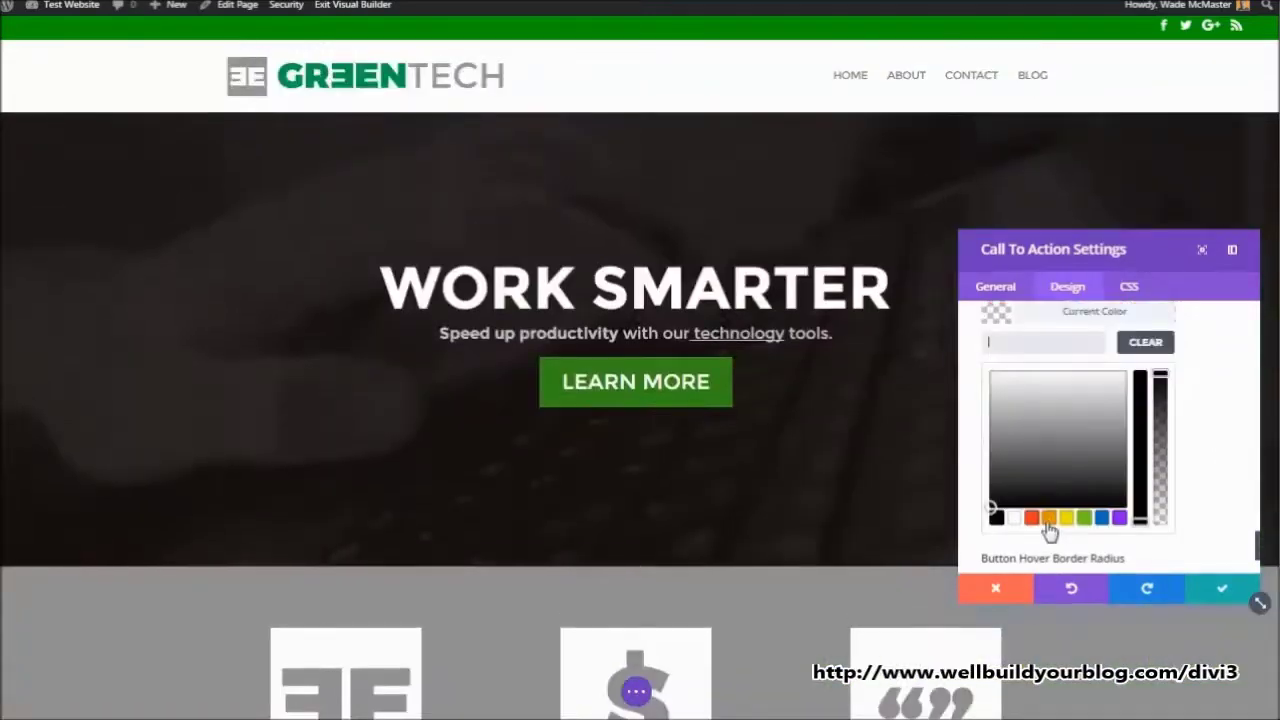
click(997, 517)
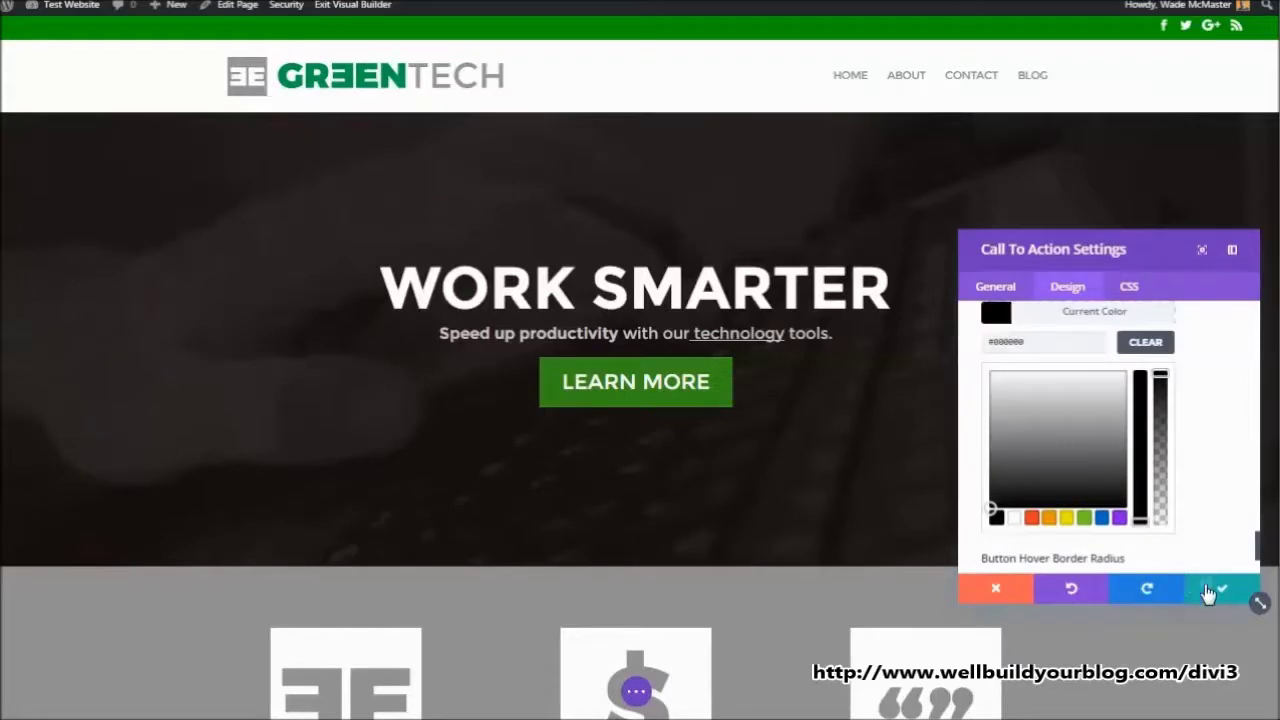
click(1208, 591)
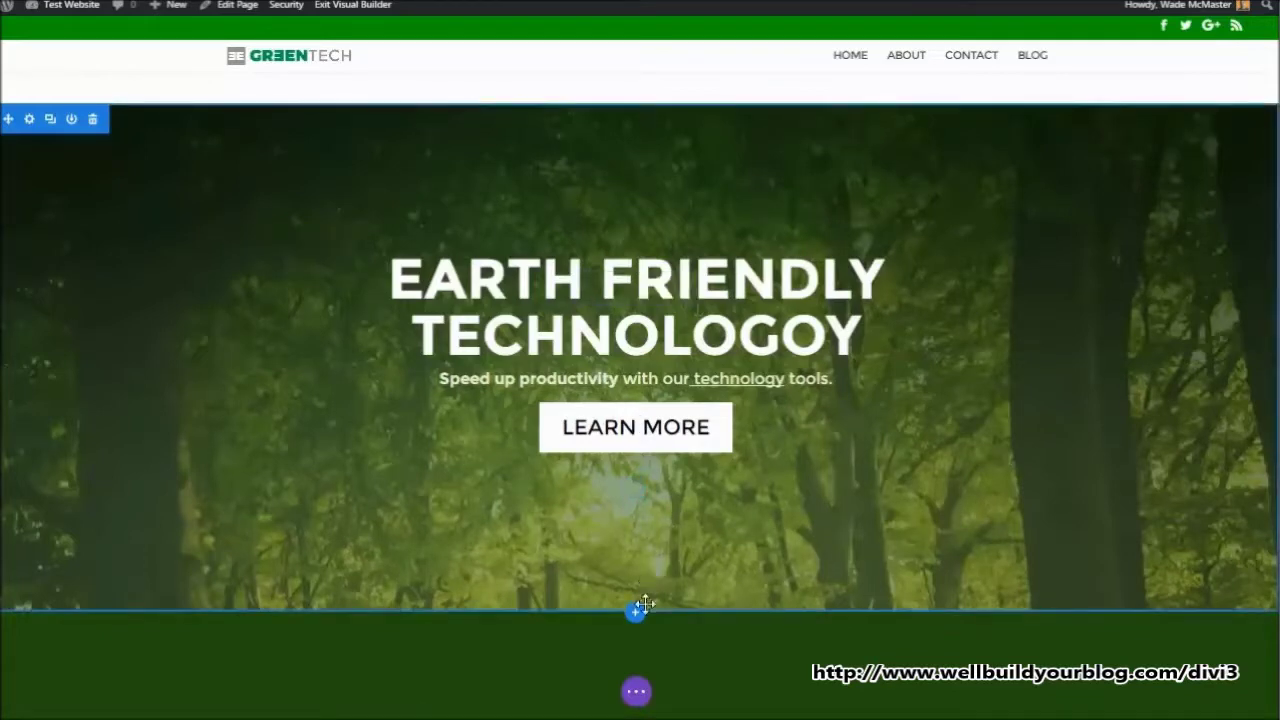
Drag the hero section's bottom and top padding up to shorten the Earth Friendly section
drag(704, 612, 705, 555)
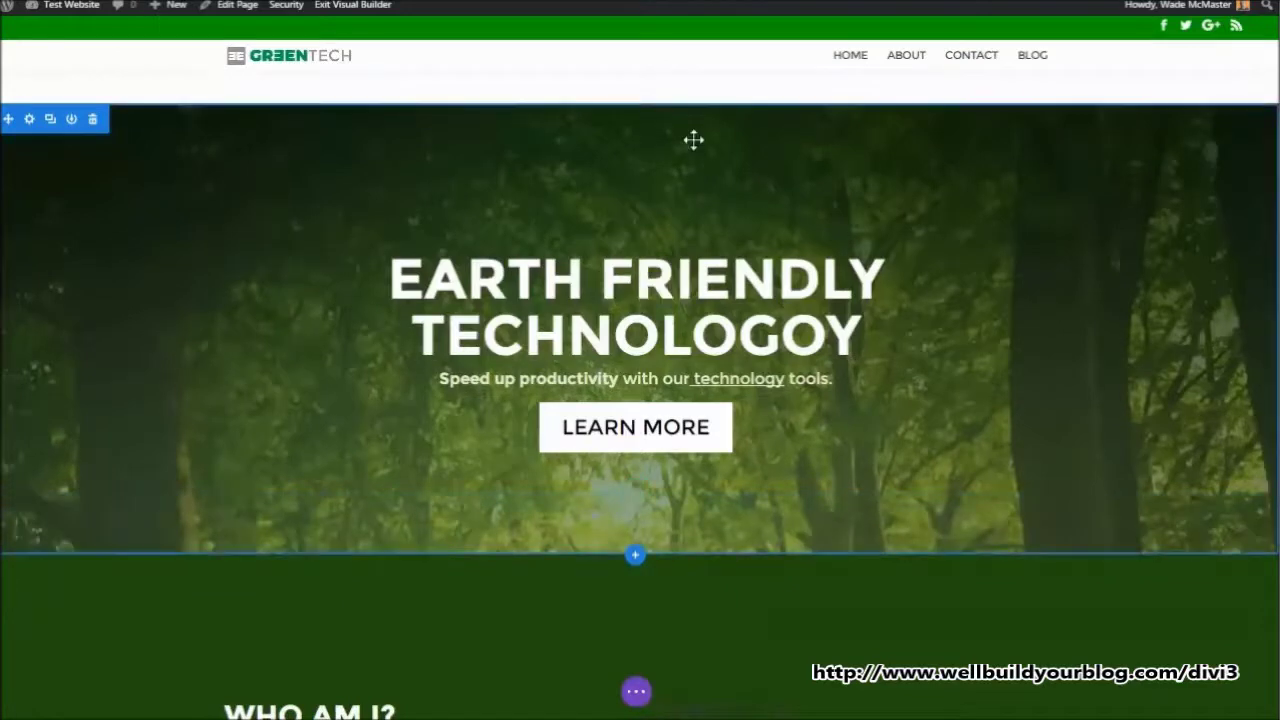
drag(700, 119, 706, 74)
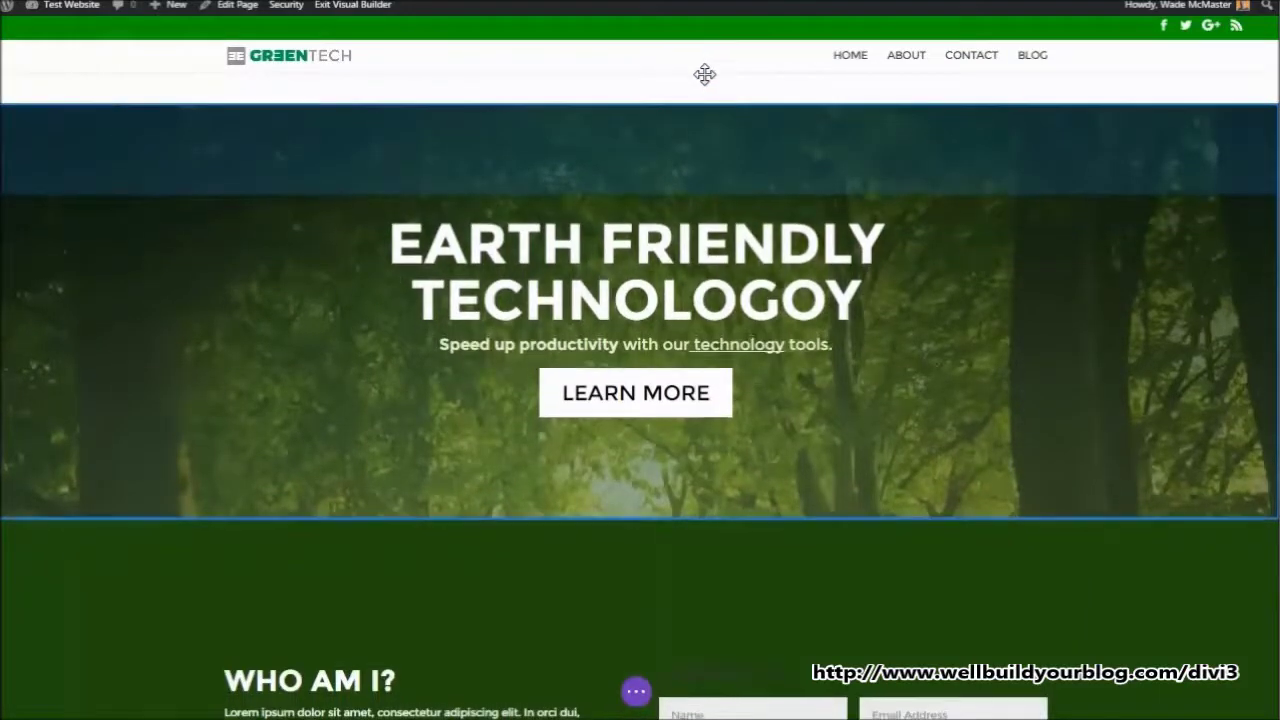
scroll(640, 400, up, 2)
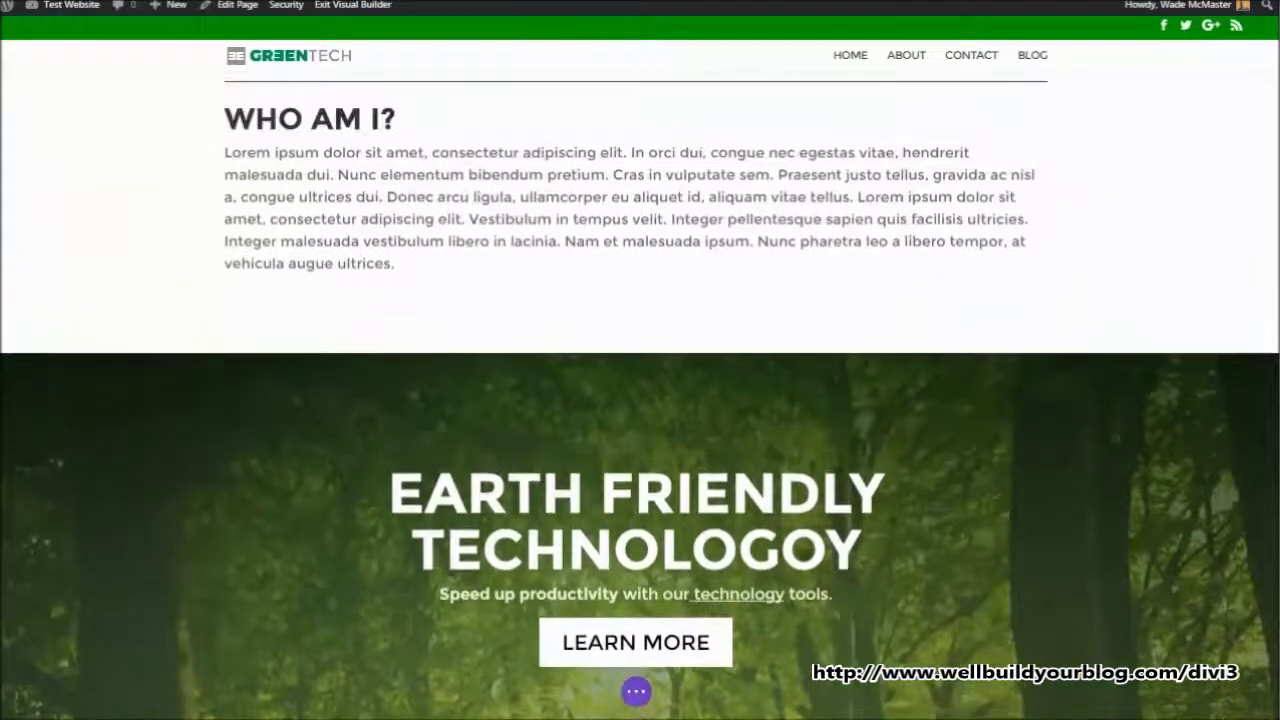
scroll(640, 400, down, 2)
scroll(443, 347, down, 4)
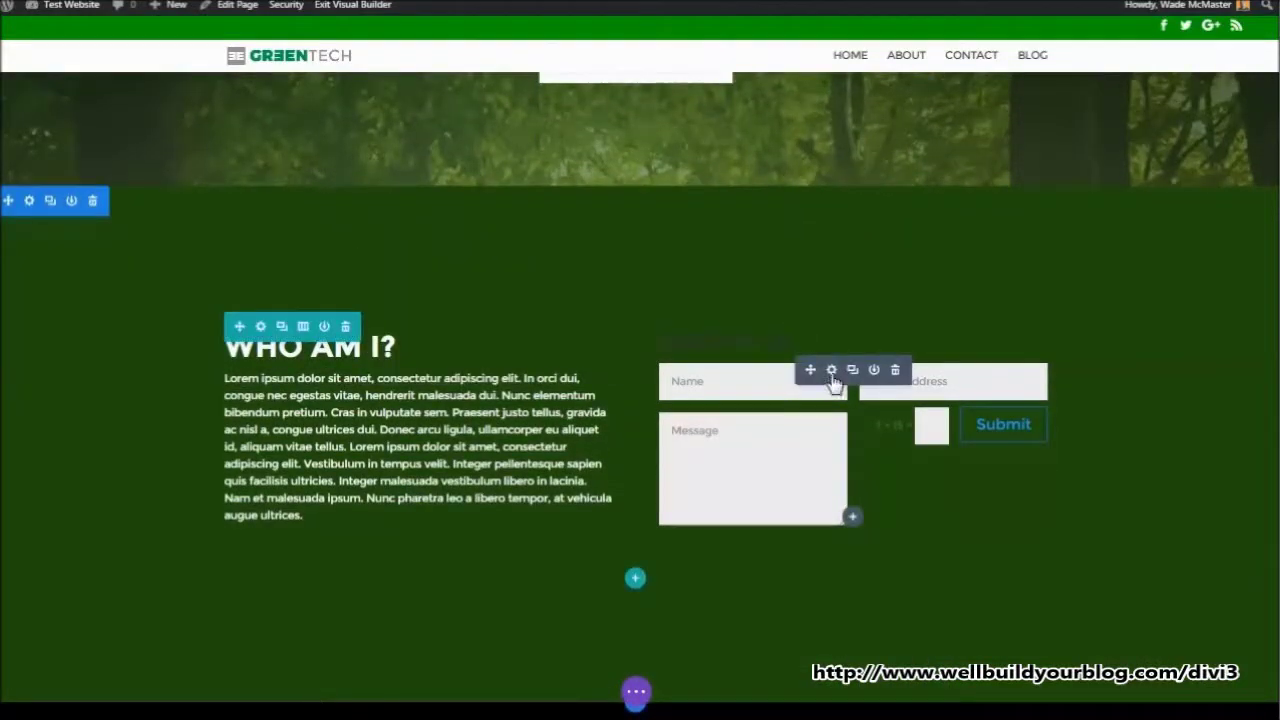
In the contact form's design options, enable custom button styles and set the Submit text to black
click(831, 371)
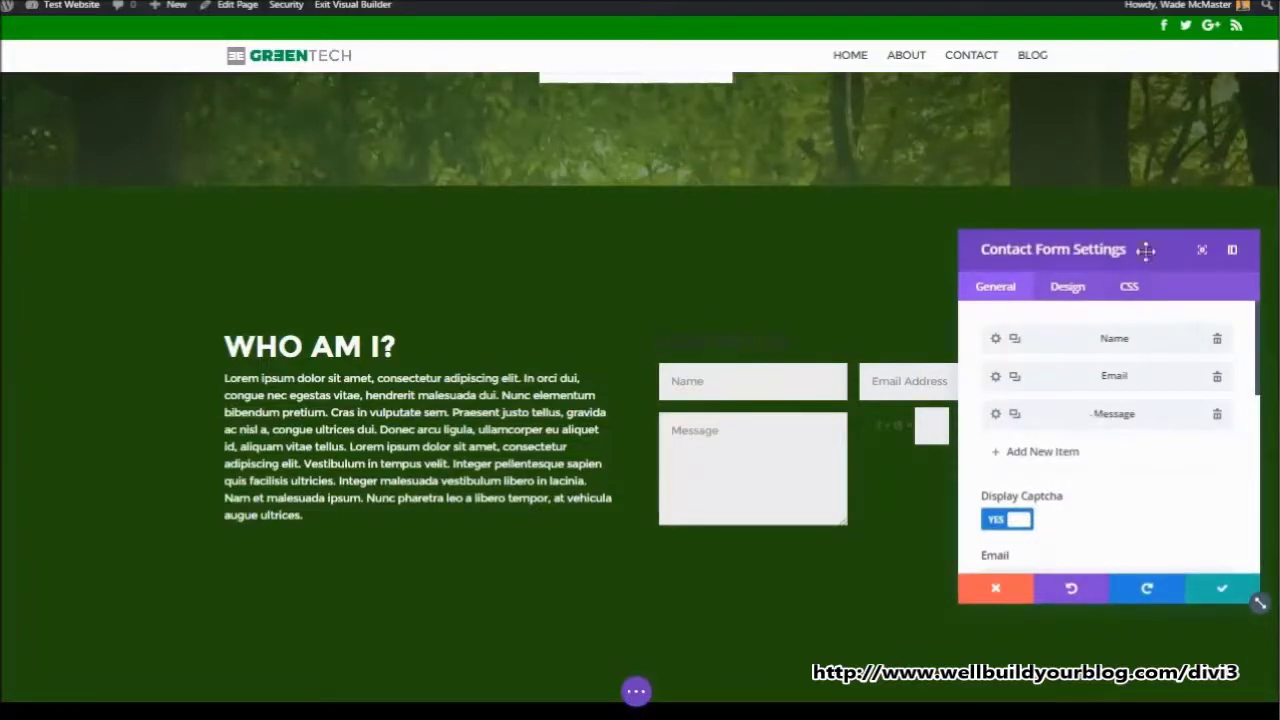
drag(1145, 250, 221, 270)
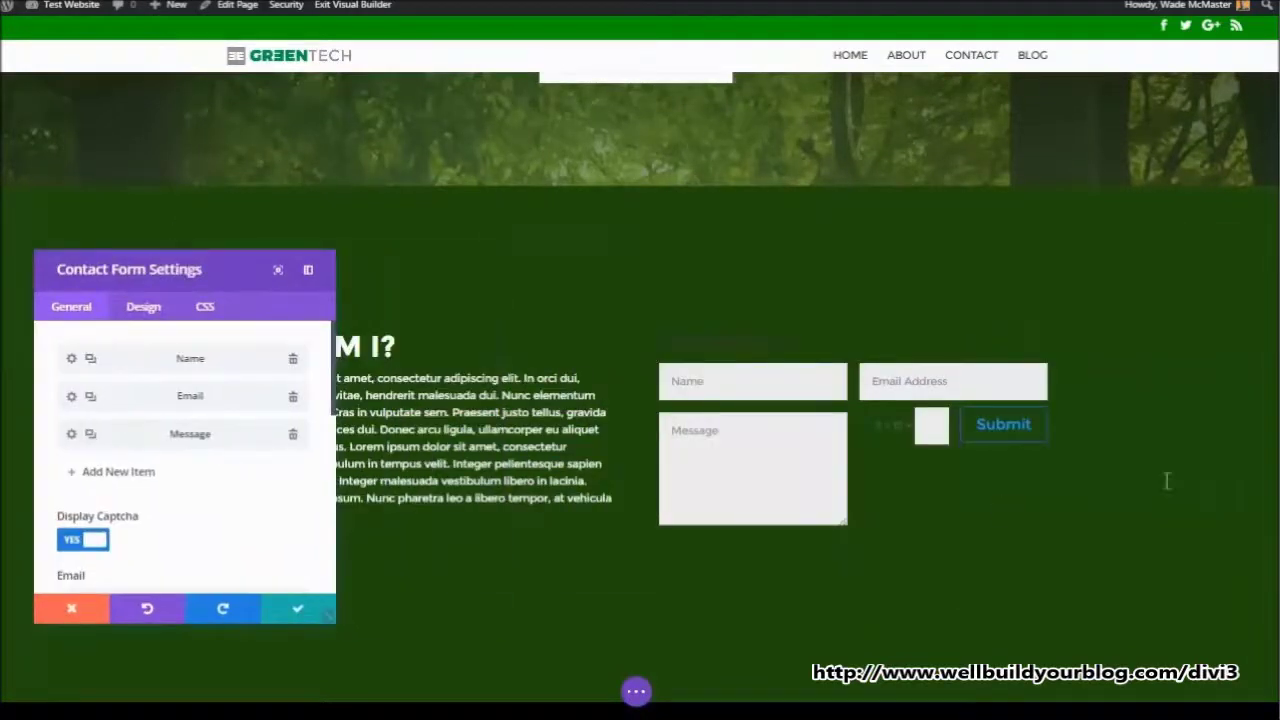
click(140, 306)
scroll(125, 460, down, 2)
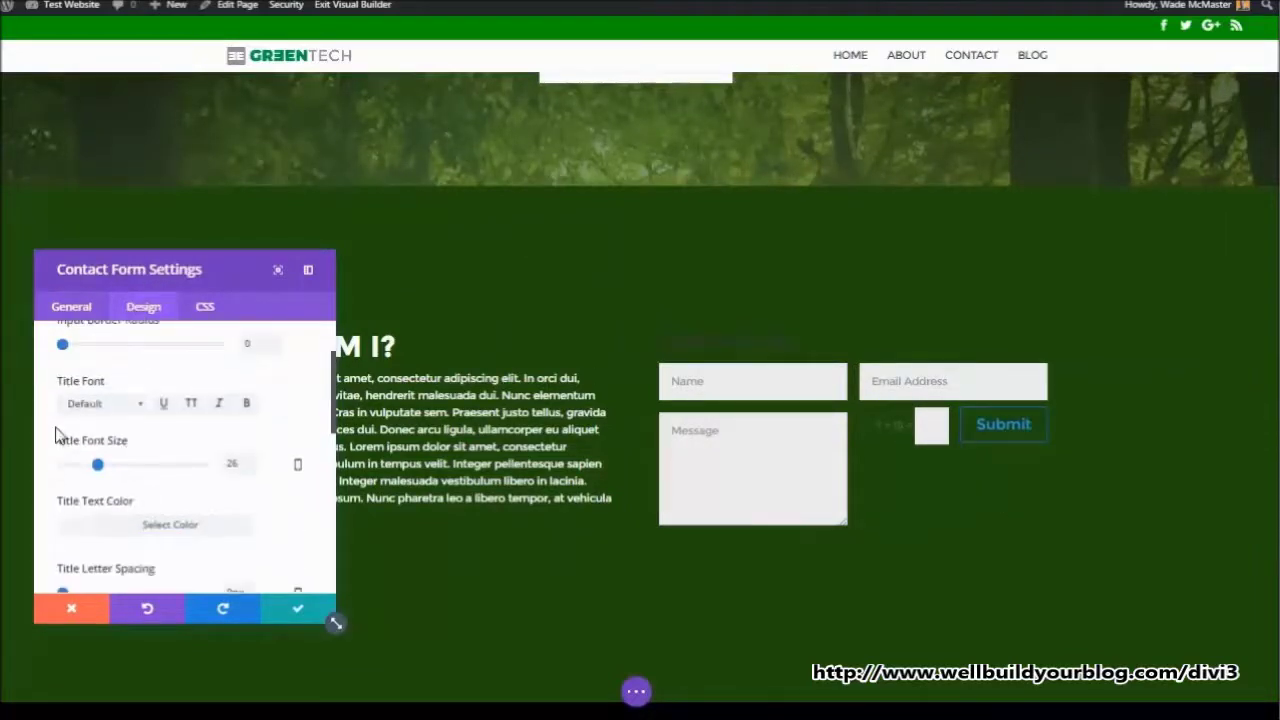
scroll(125, 460, down, 8)
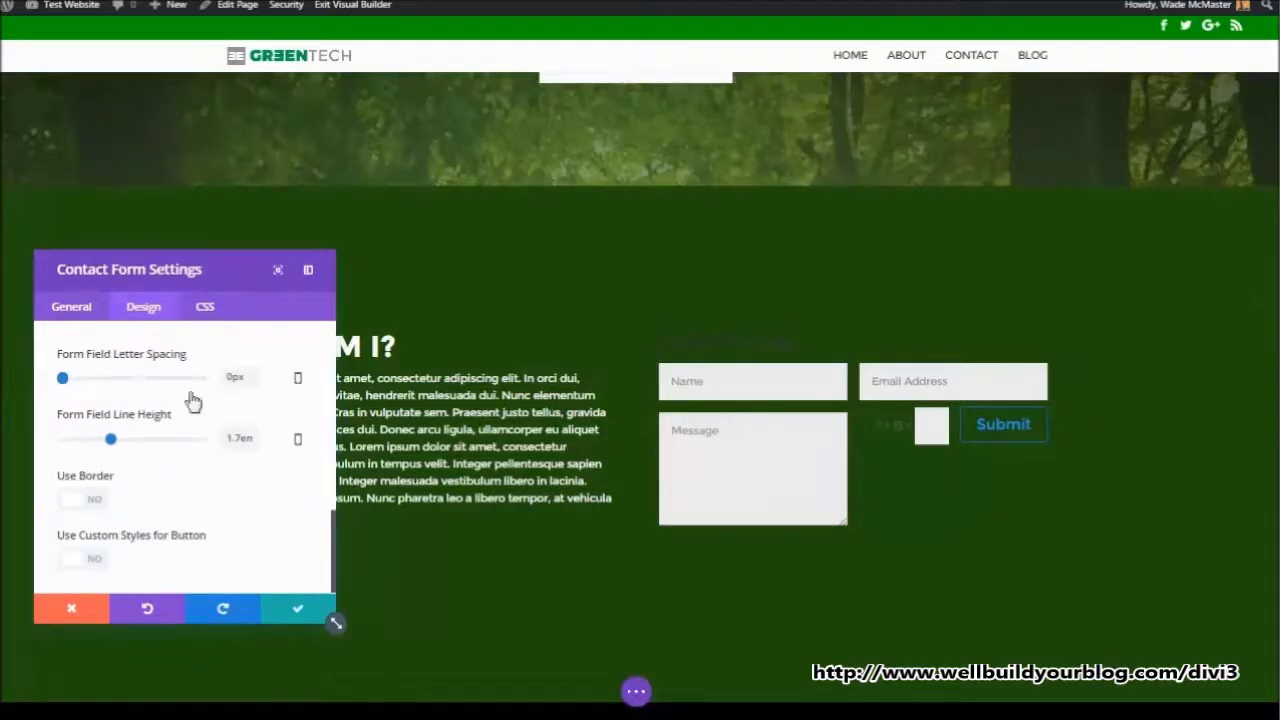
click(80, 557)
scroll(80, 553, down, 4)
click(121, 490)
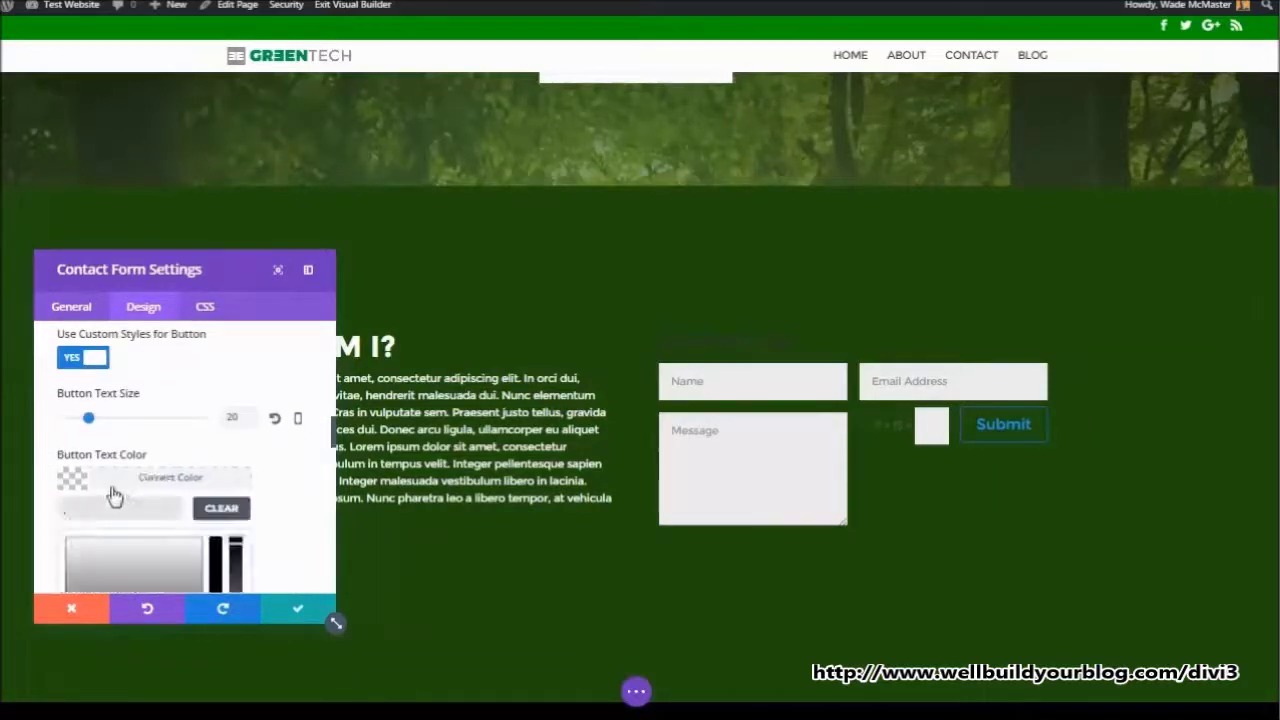
scroll(114, 495, down, 3)
click(91, 484)
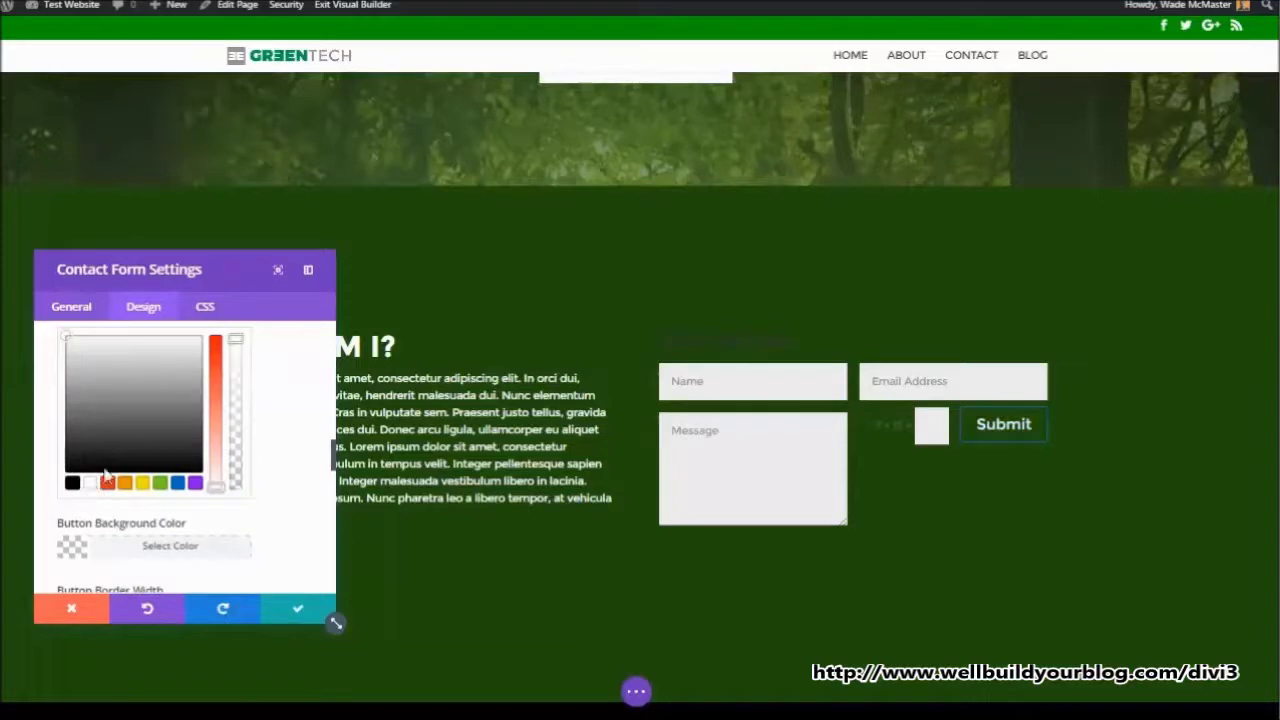
click(72, 484)
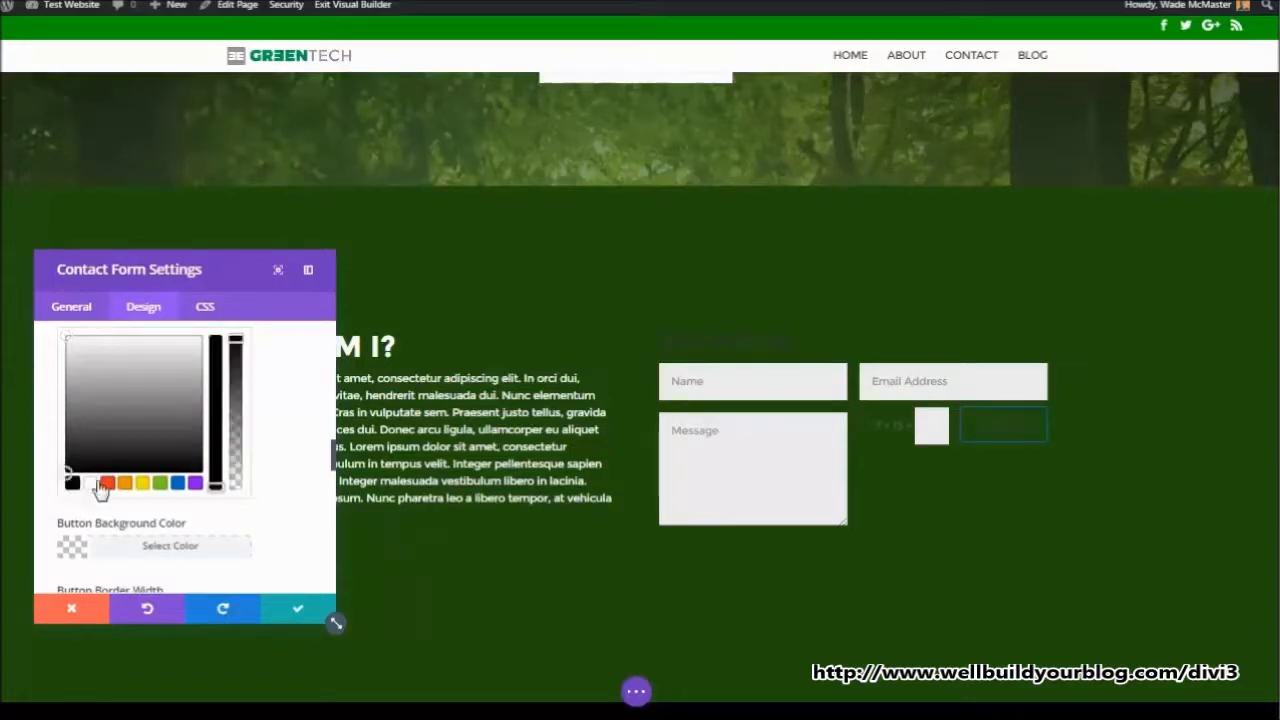
Make the Submit button background and border white
click(208, 542)
click(89, 551)
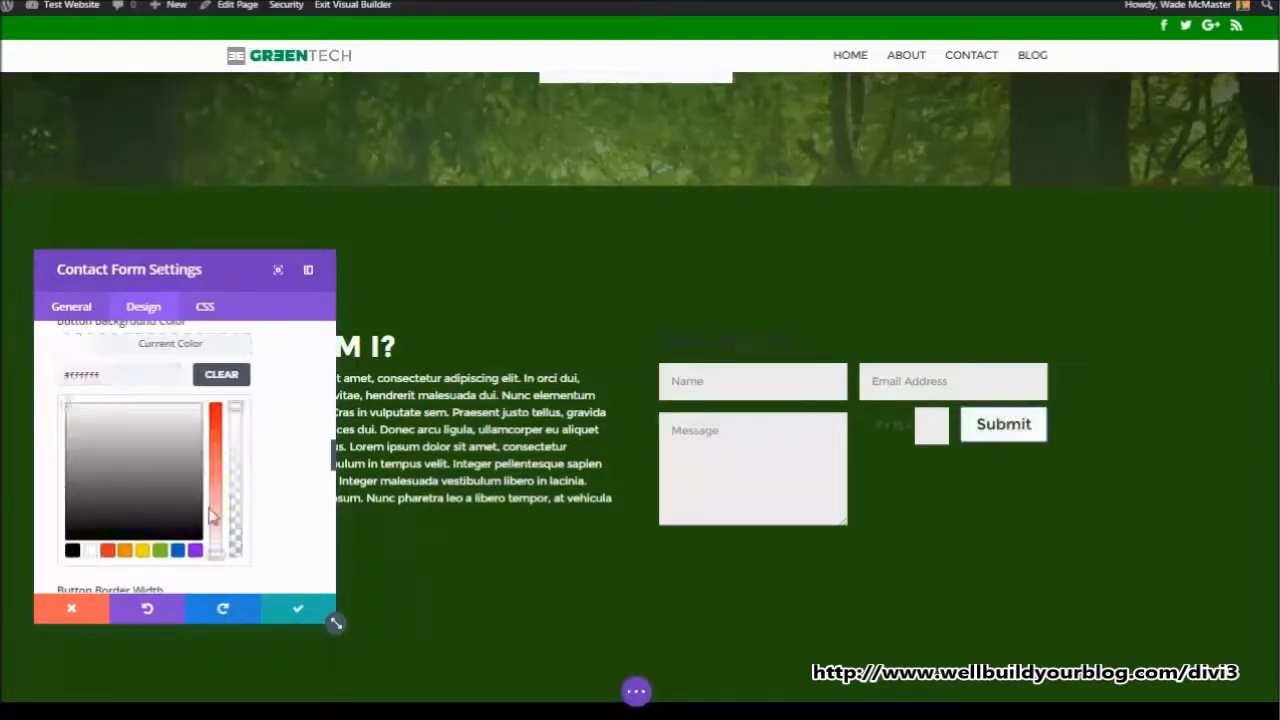
scroll(277, 500, down, 2)
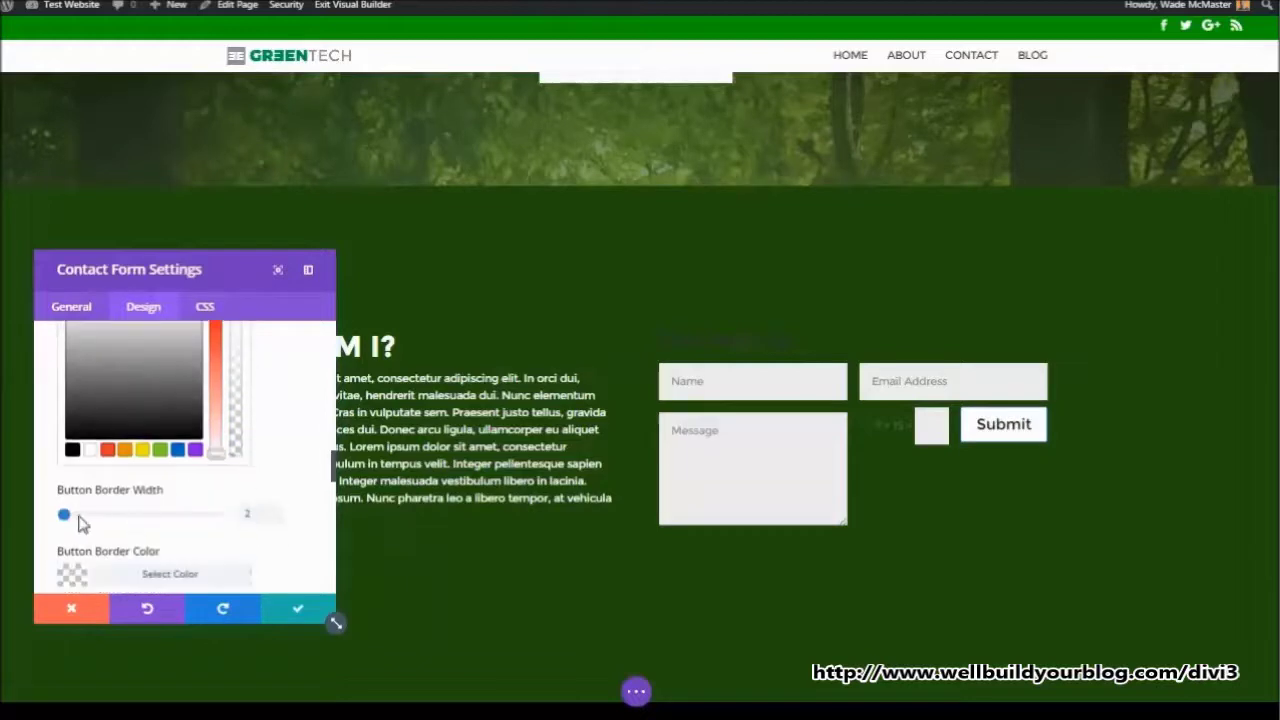
click(165, 568)
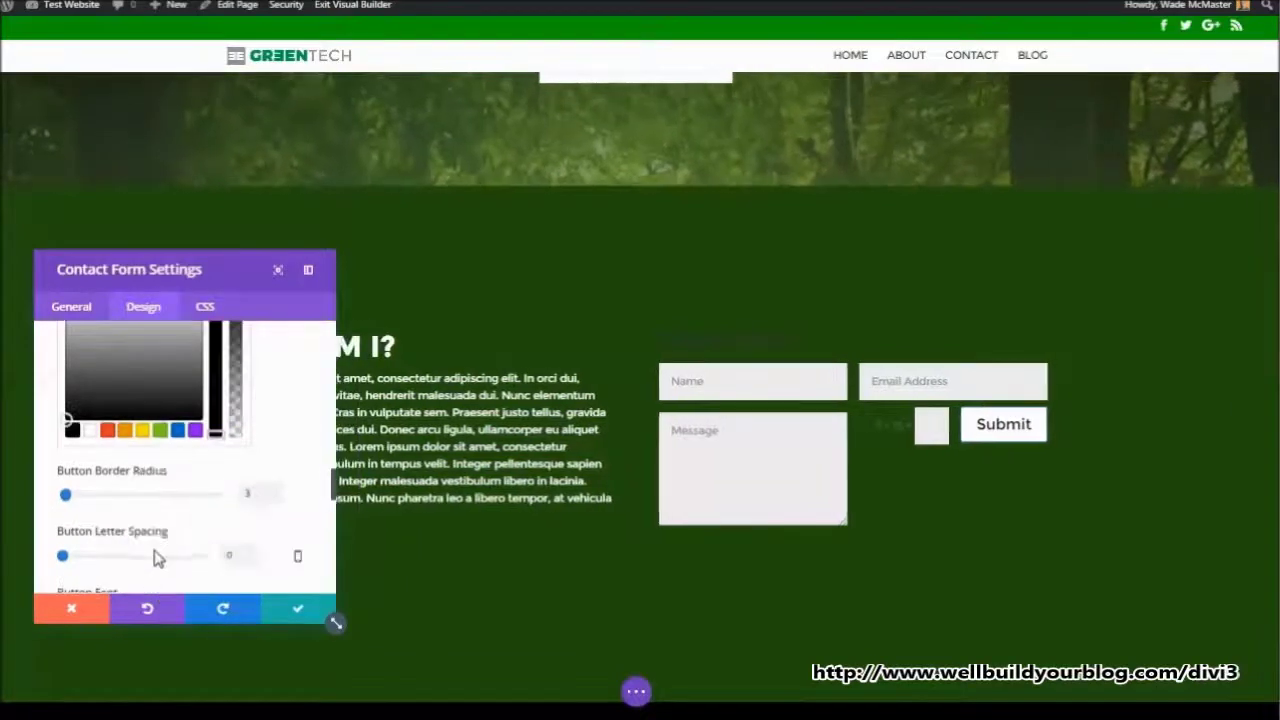
scroll(245, 538, down, 3)
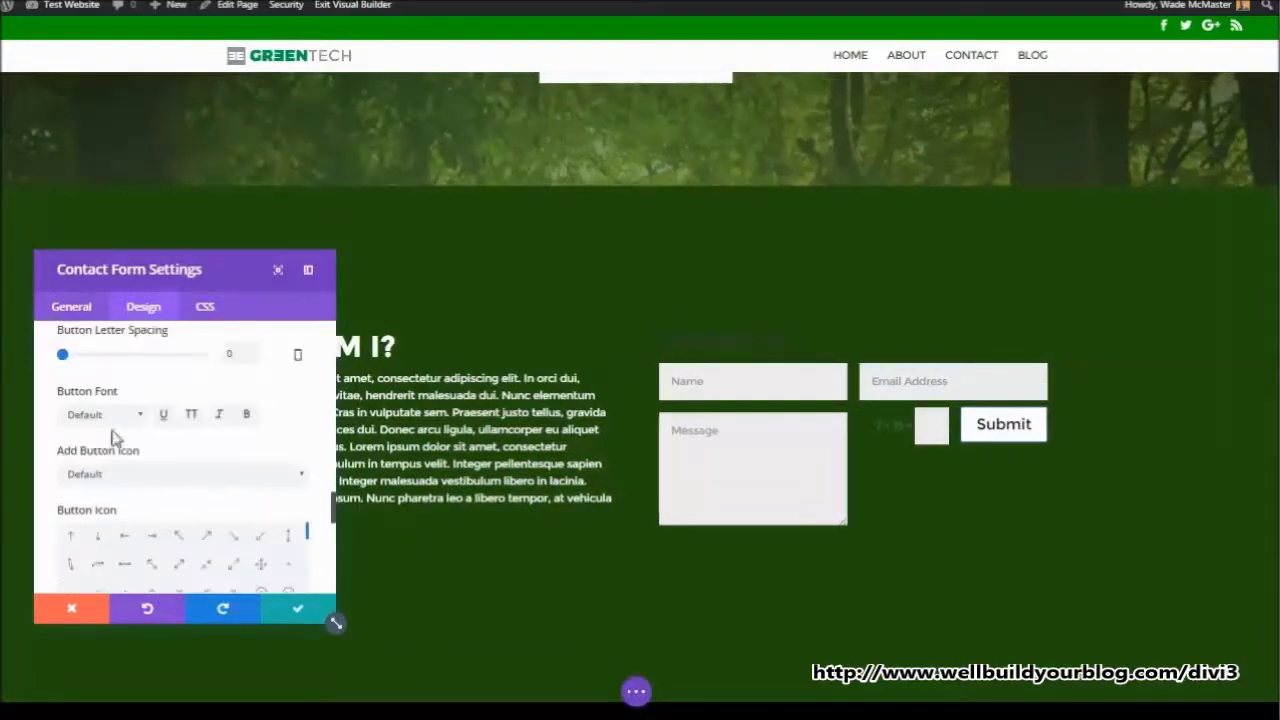
scroll(145, 487, down, 3)
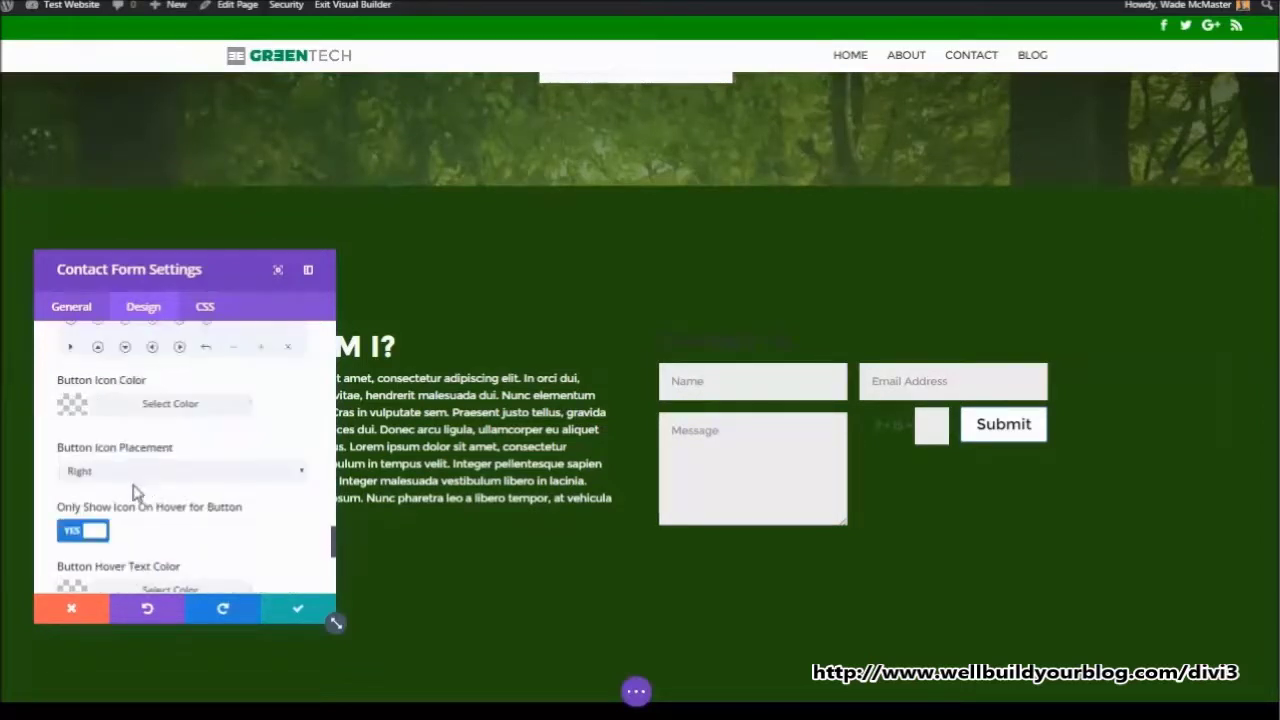
scroll(135, 492, down, 3)
scroll(195, 445, up, 8)
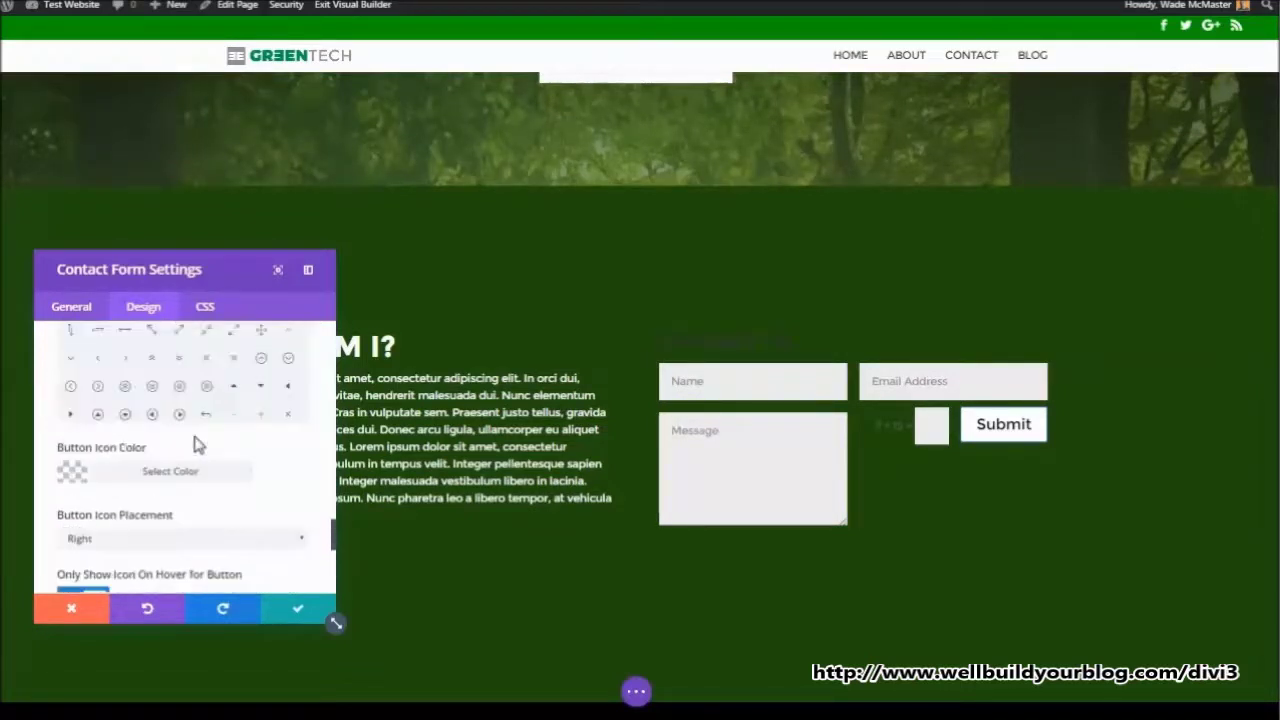
scroll(177, 452, up, 3)
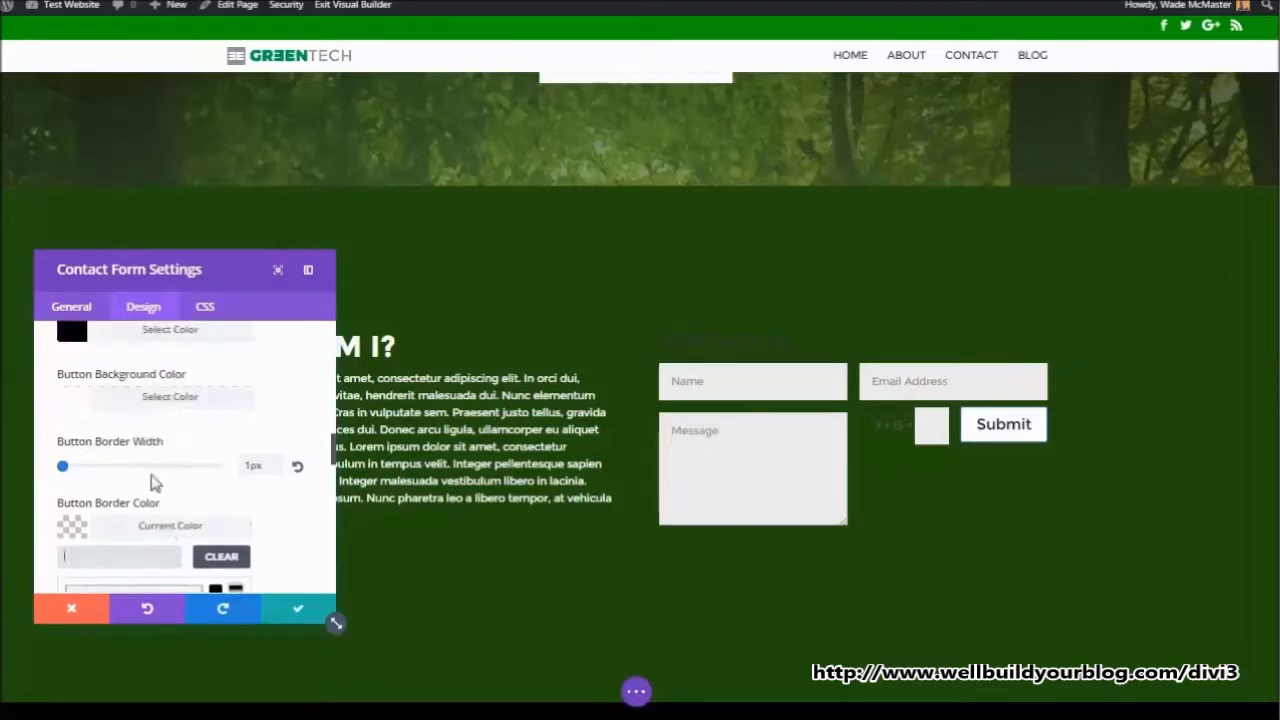
scroll(154, 477, down, 3)
click(87, 536)
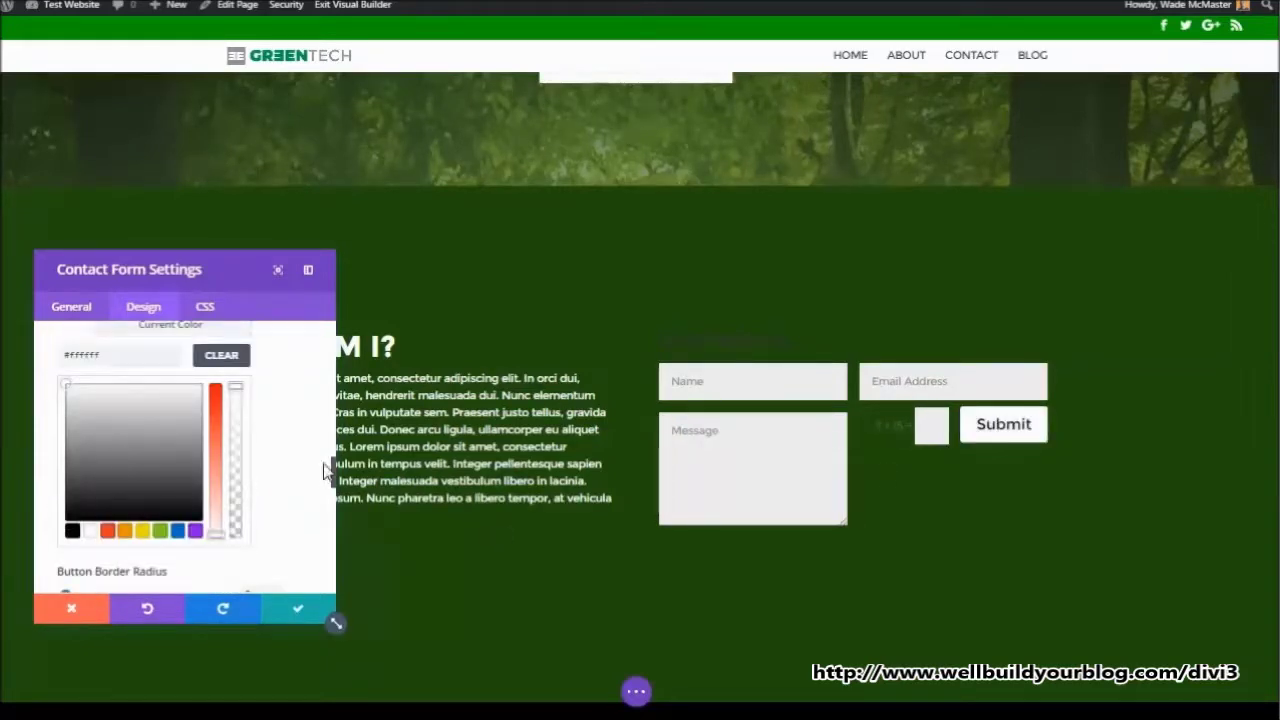
Give the Submit button a very dark green #0a2d03 hover background and save the form settings
scroll(237, 573, down, 6)
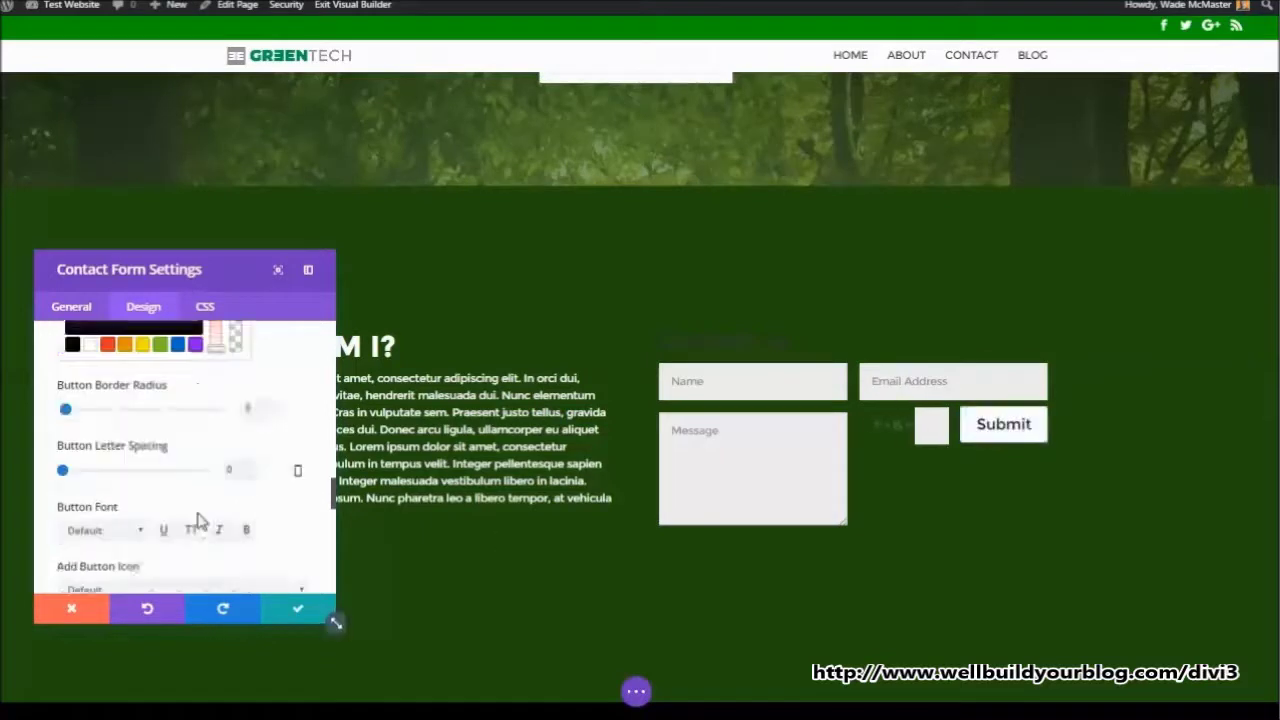
scroll(178, 520, down, 3)
scroll(286, 558, down, 6)
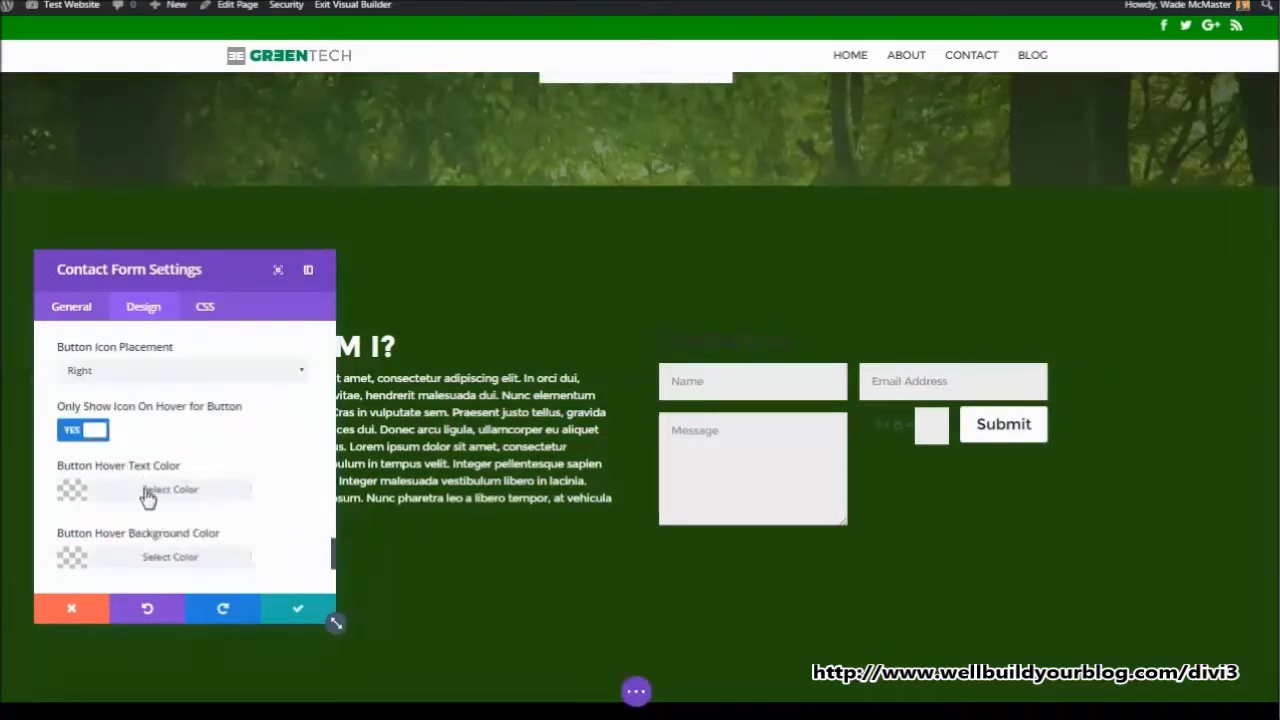
click(152, 558)
click(160, 556)
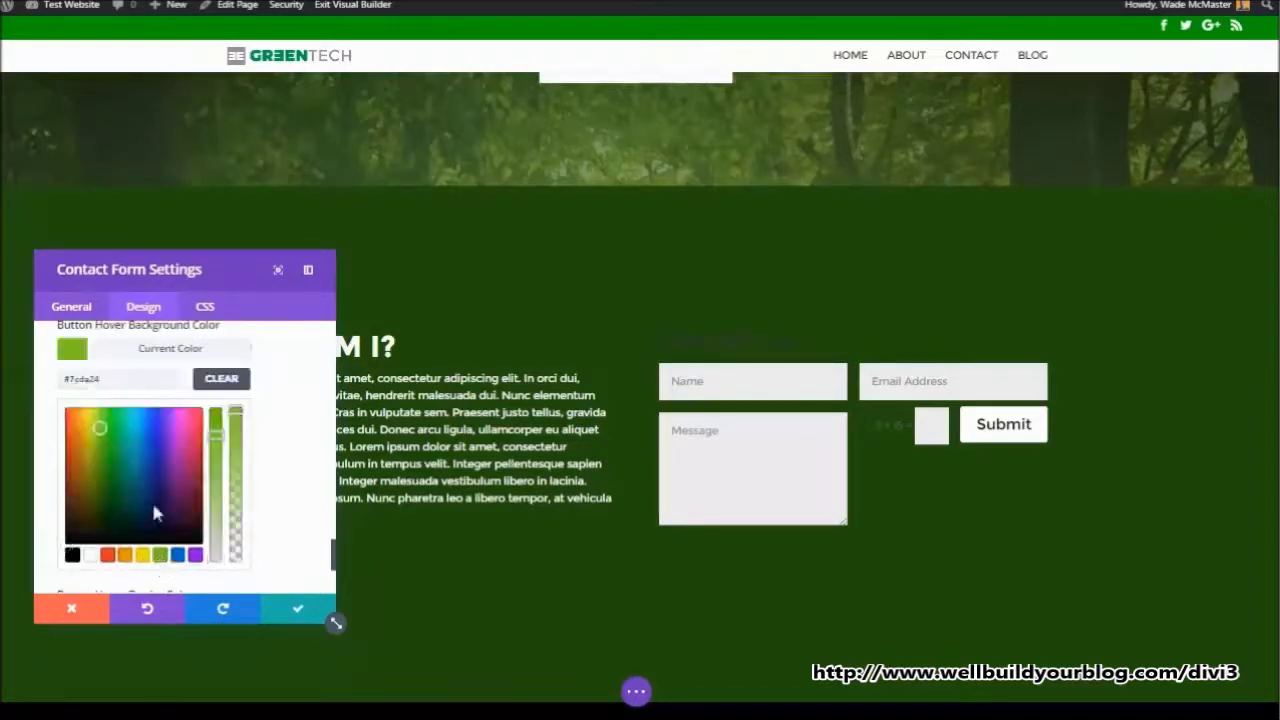
click(106, 520)
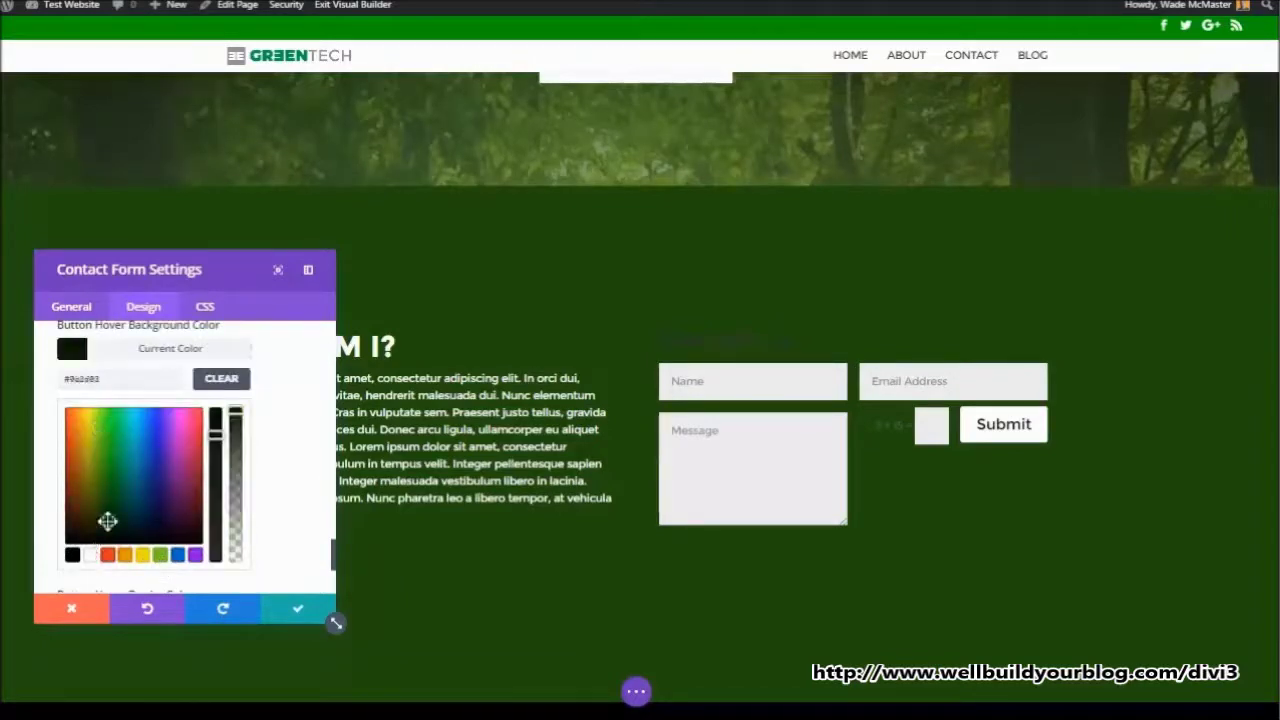
click(298, 610)
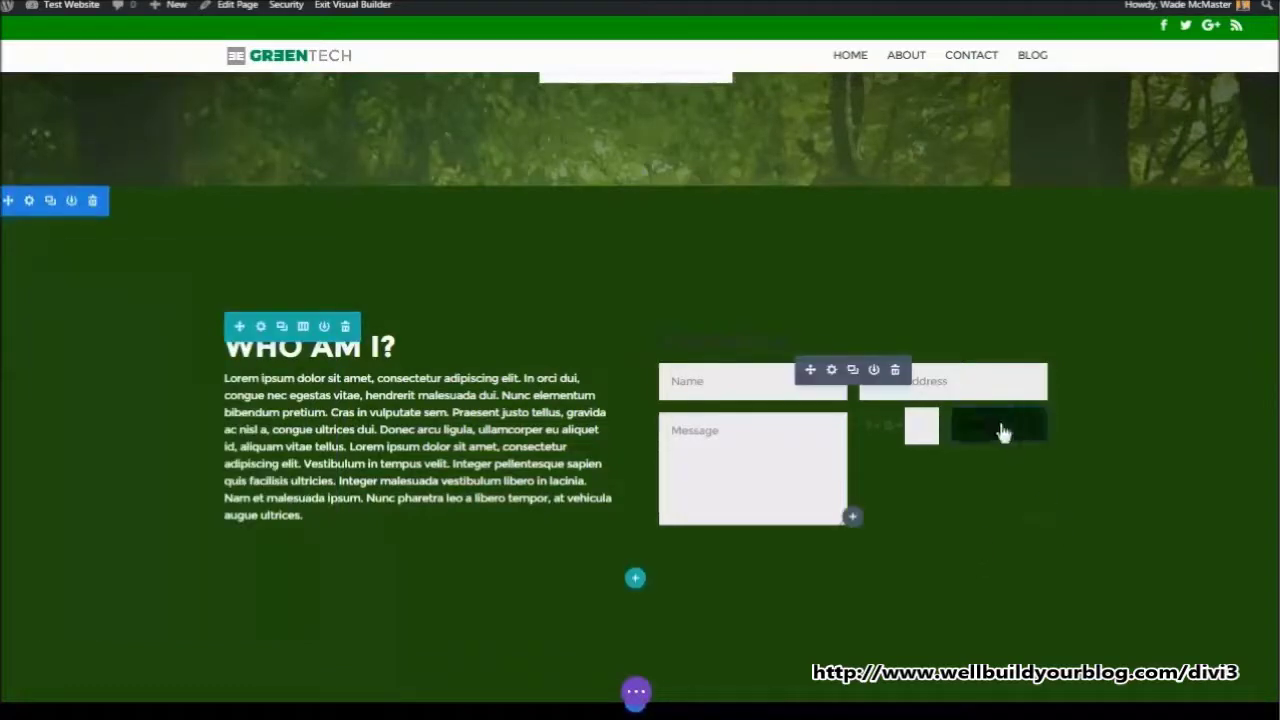
Make the Message field full width and save the contact form settings
click(831, 371)
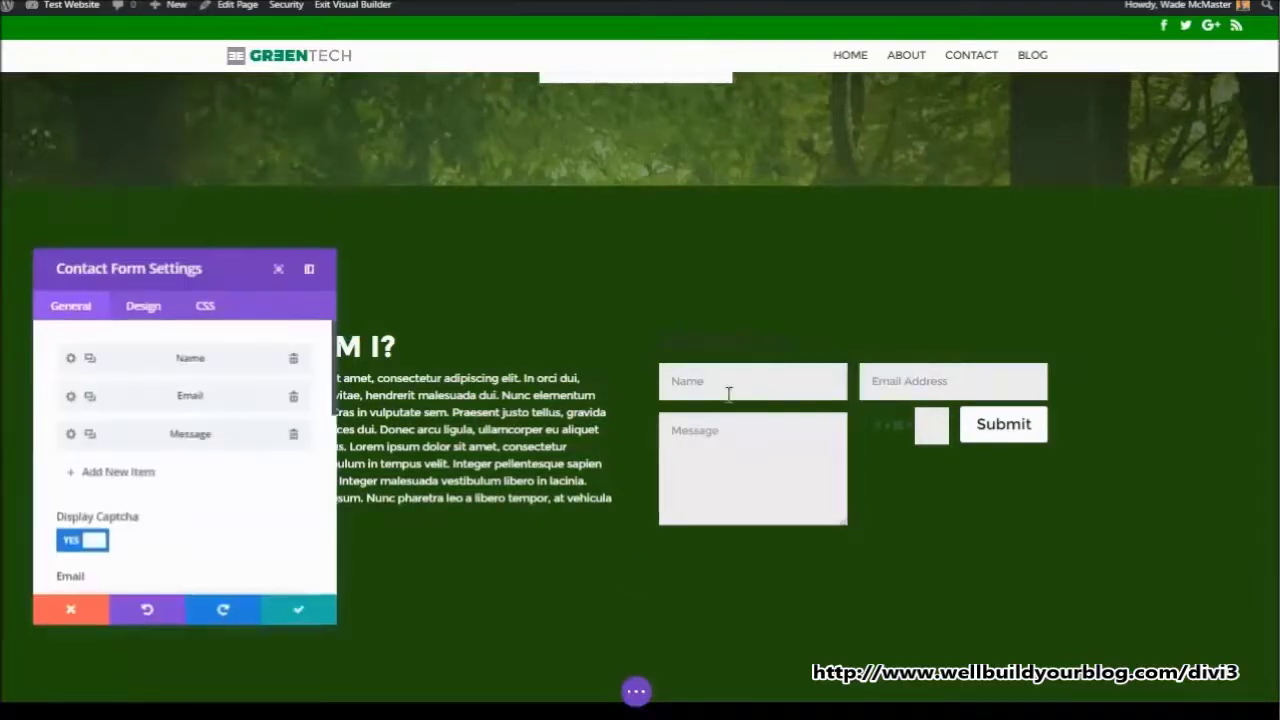
click(72, 437)
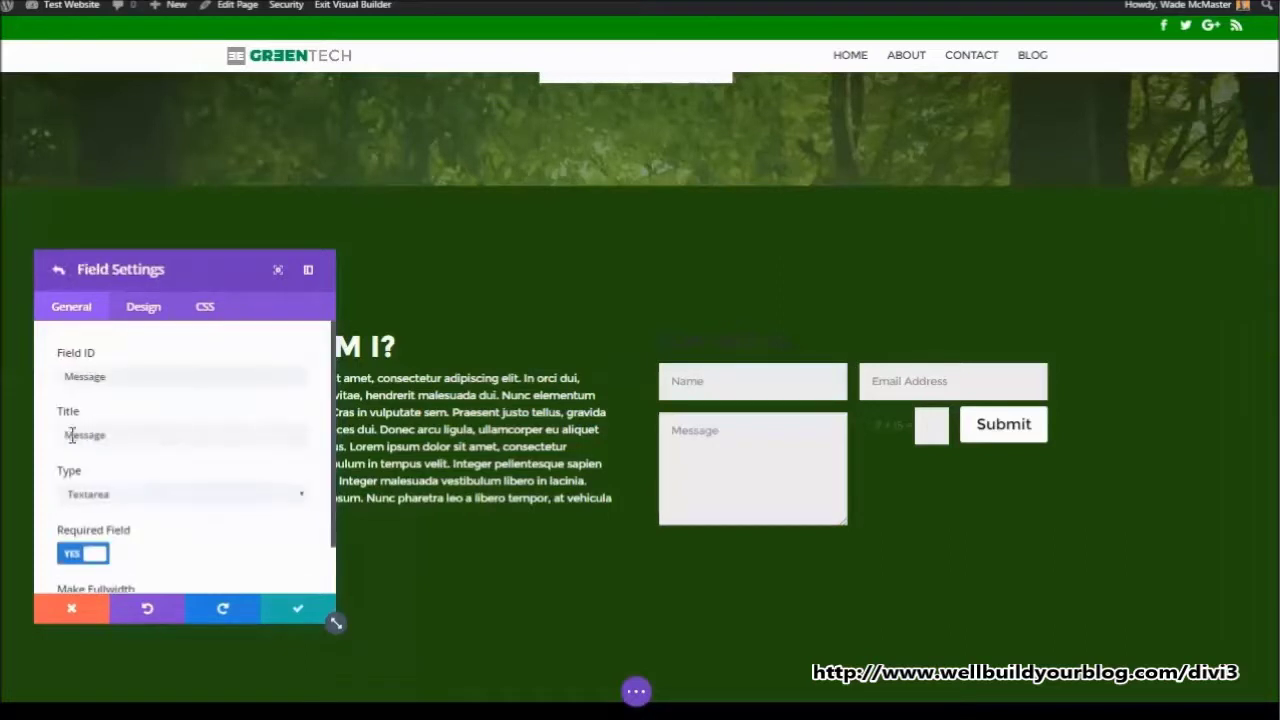
scroll(117, 560, down, 1)
click(90, 559)
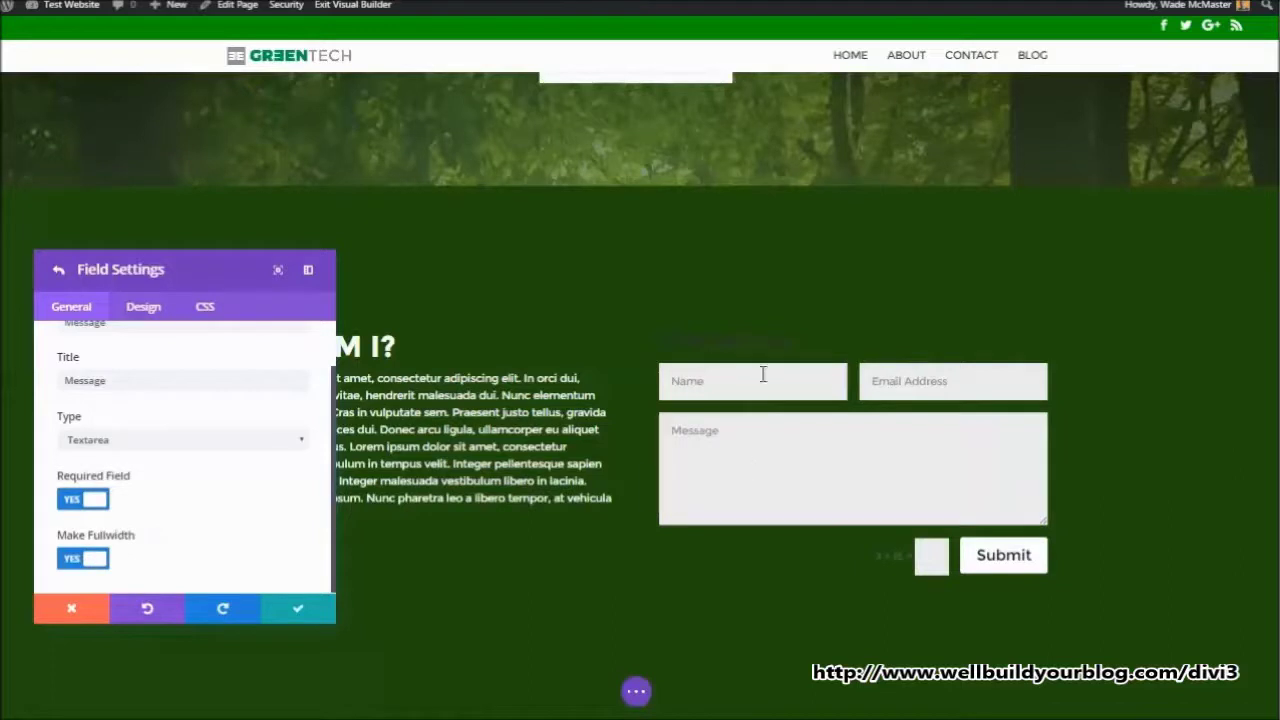
click(297, 610)
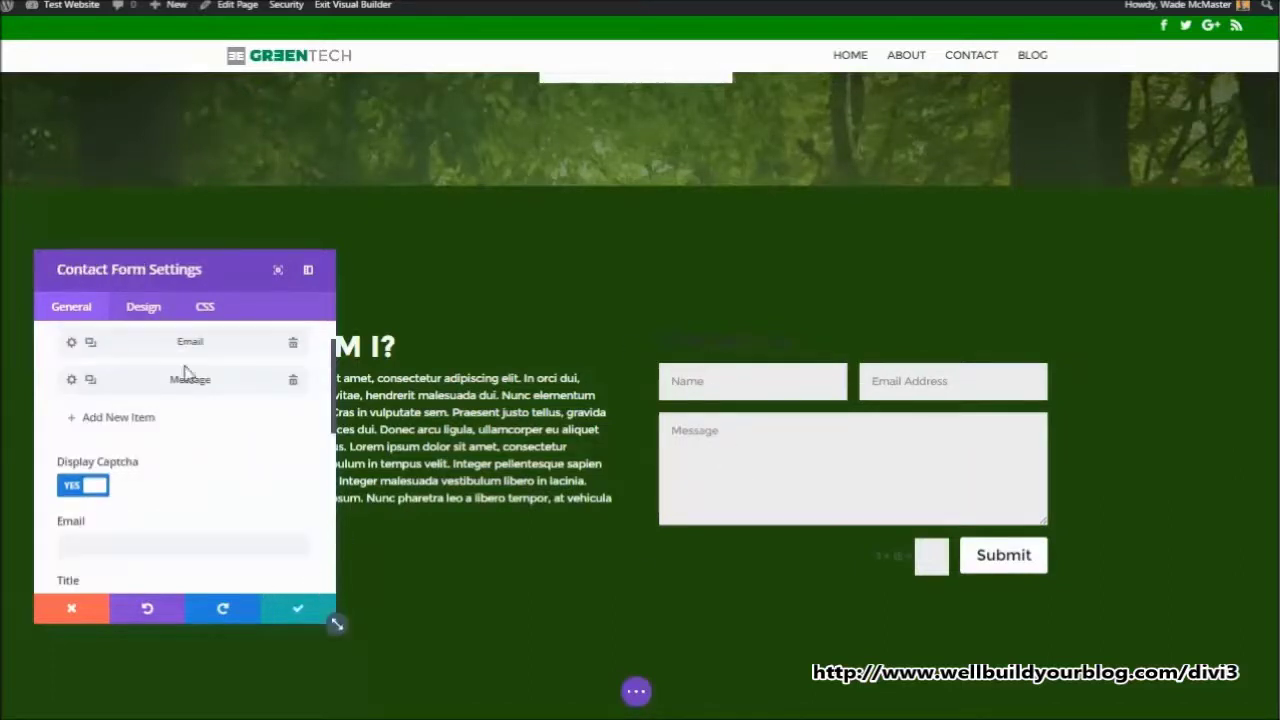
click(145, 310)
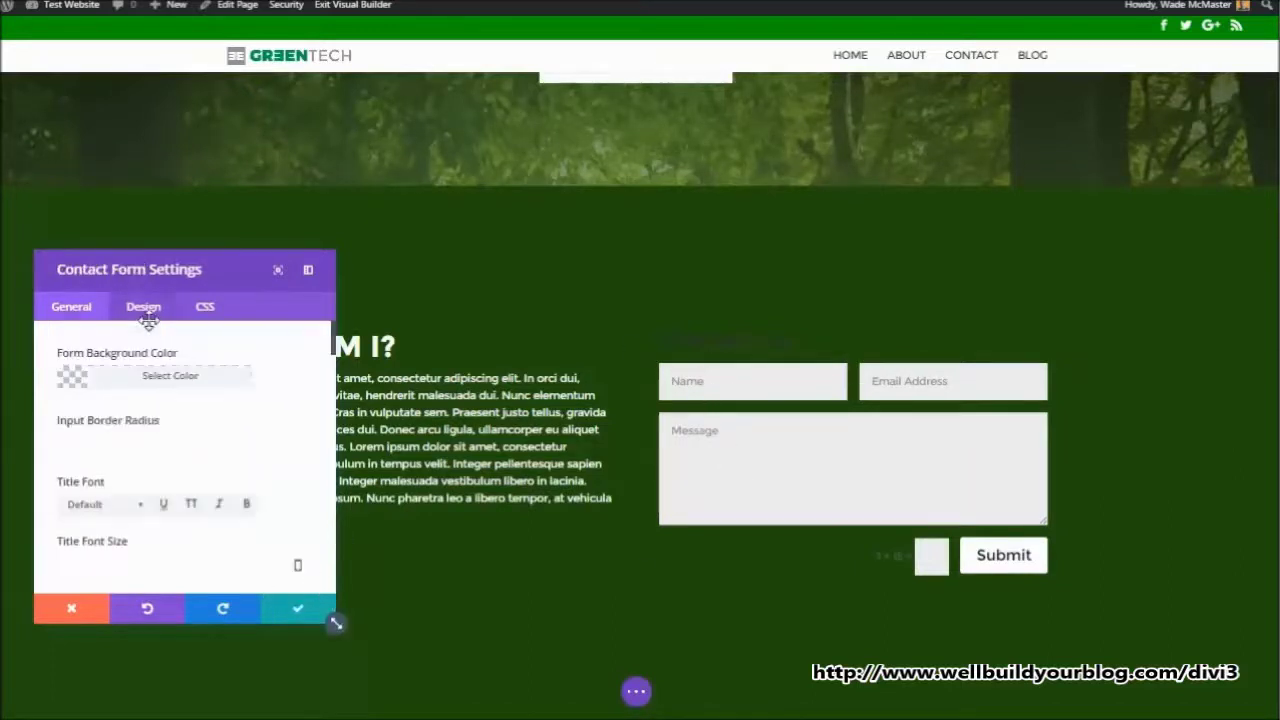
click(295, 612)
Reopen the contact form's design options and set the CONTACT US title colour to white
mouse_move(851, 374)
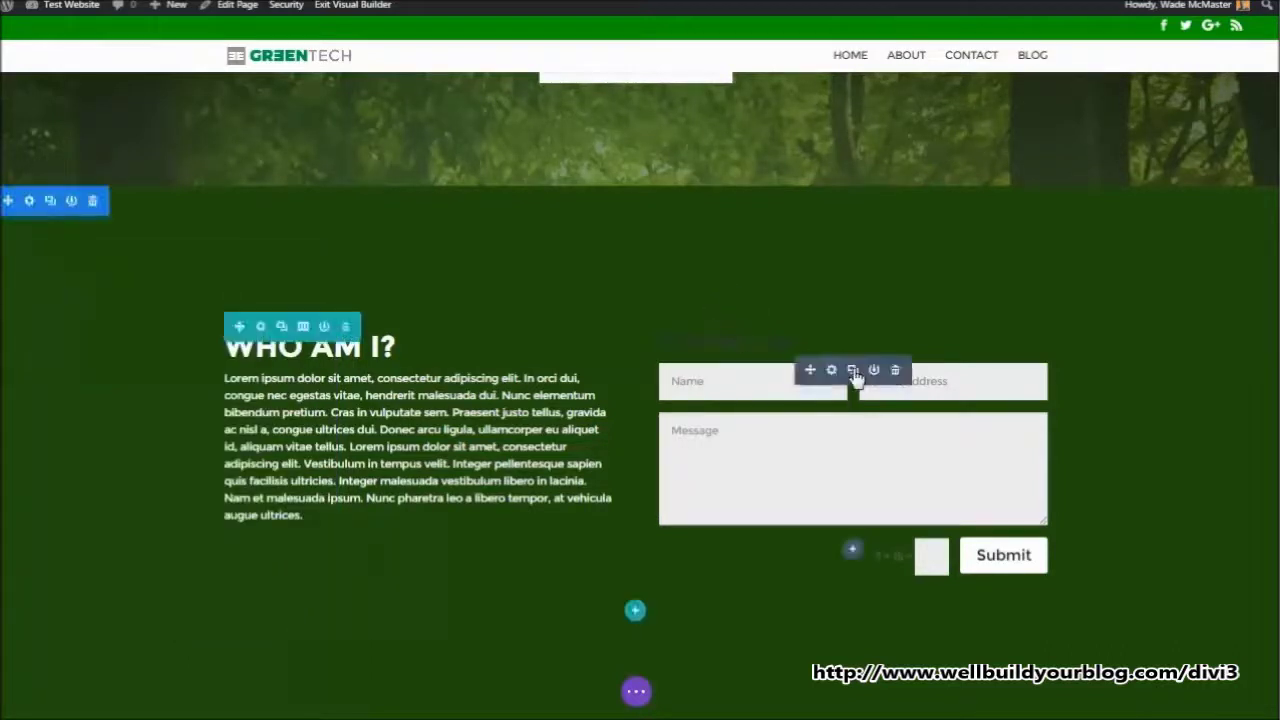
click(831, 371)
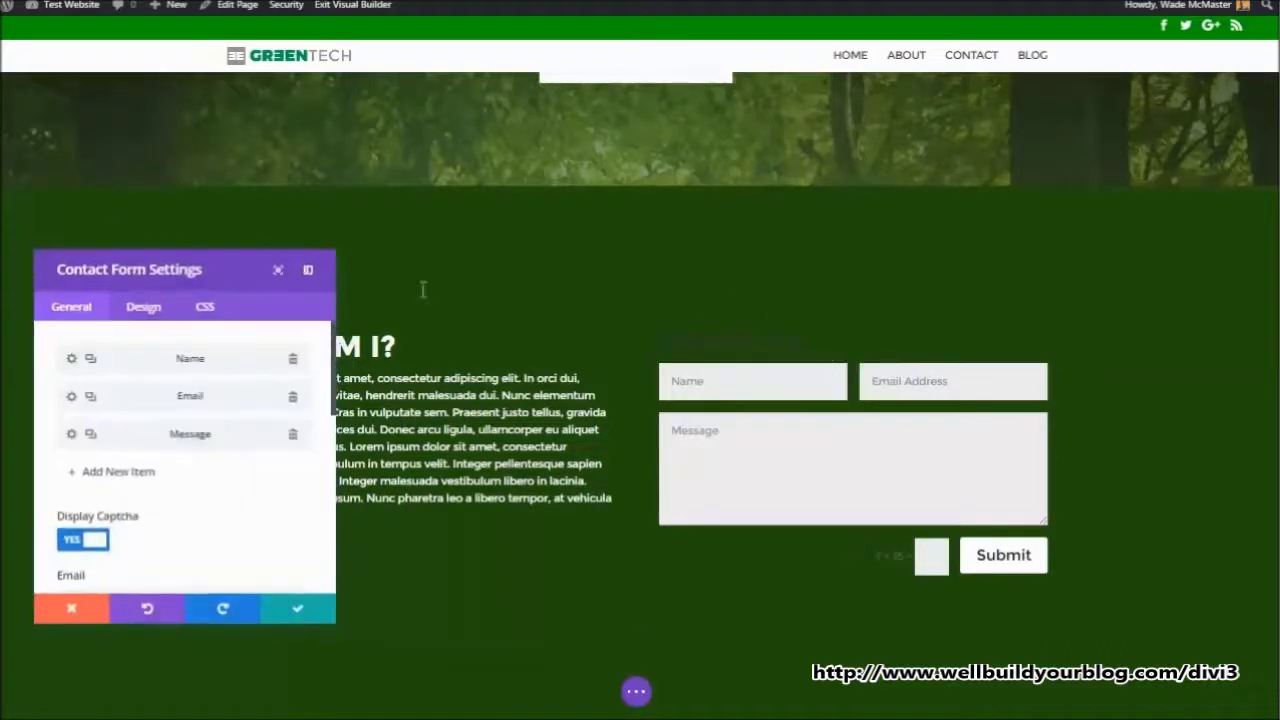
click(150, 316)
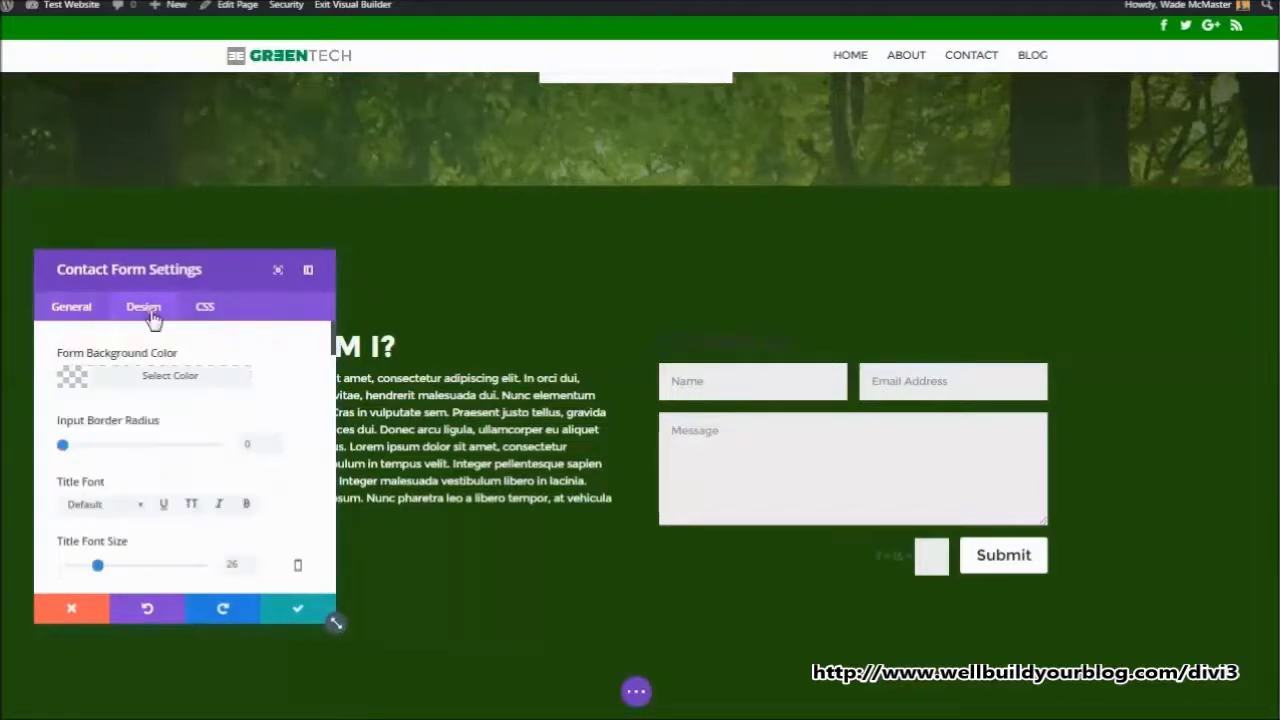
click(85, 314)
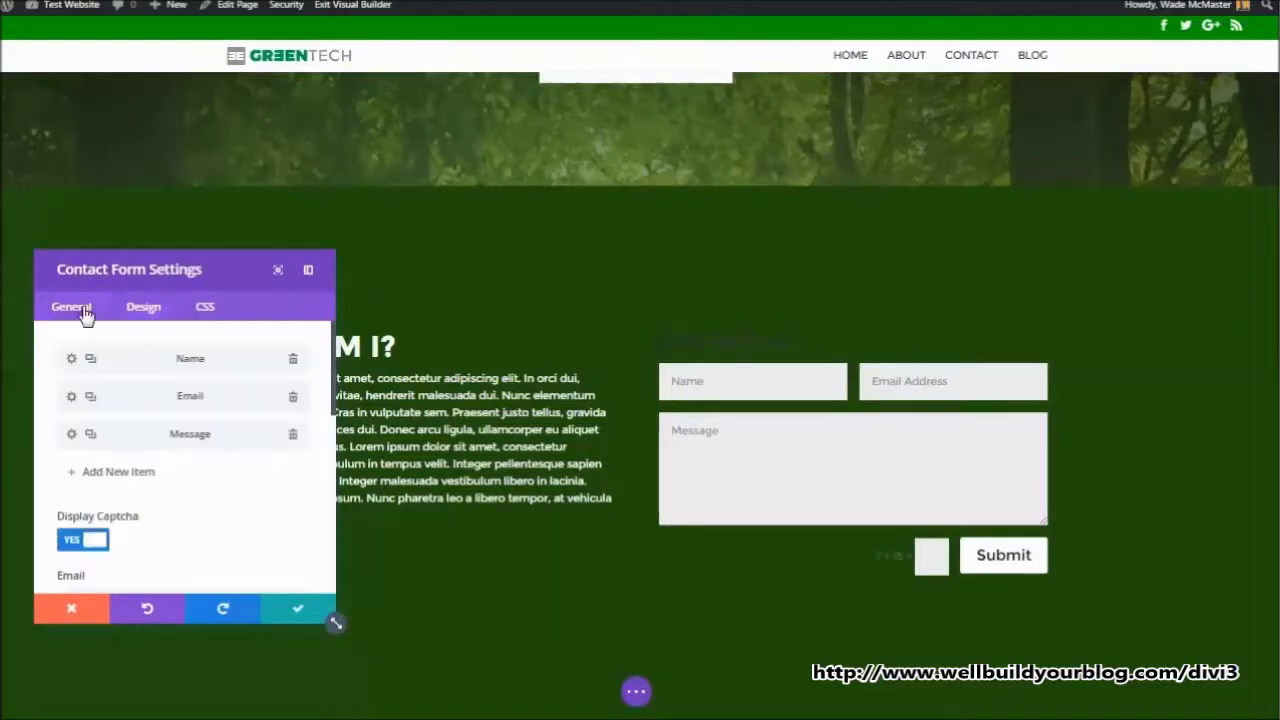
click(146, 310)
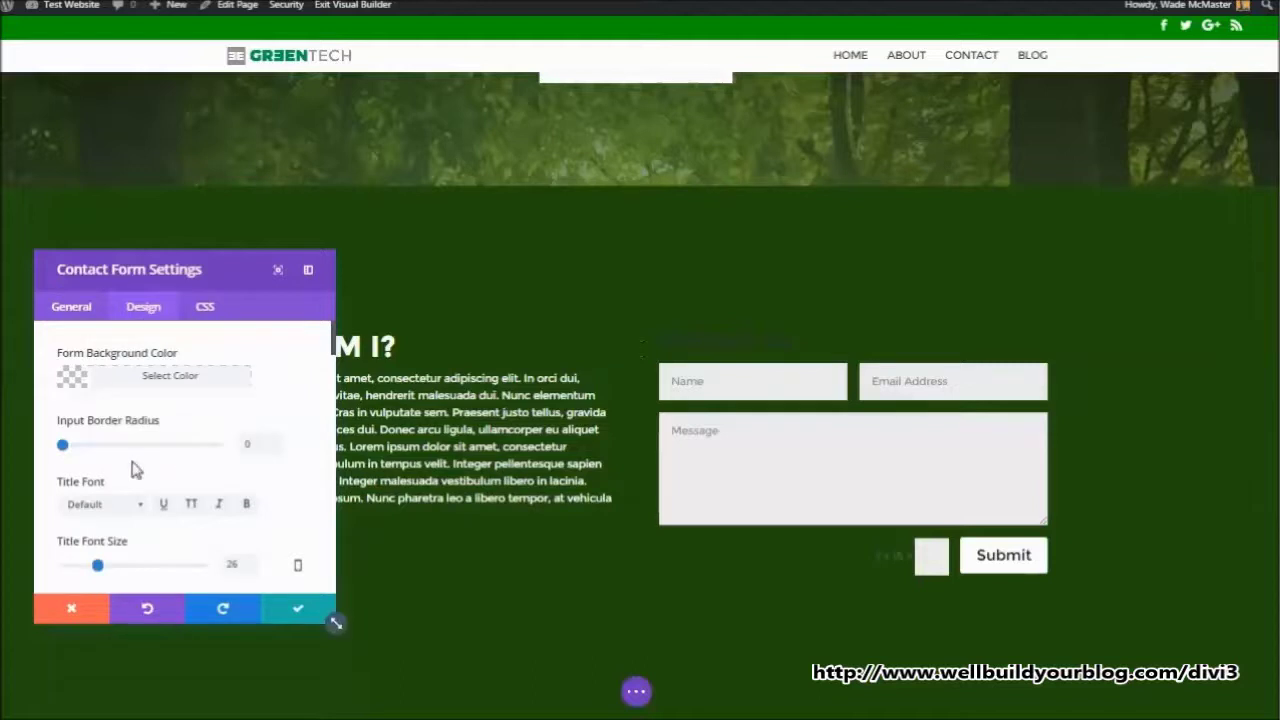
scroll(131, 466, down, 1)
scroll(131, 486, up, 1)
scroll(127, 474, down, 1)
scroll(126, 476, down, 4)
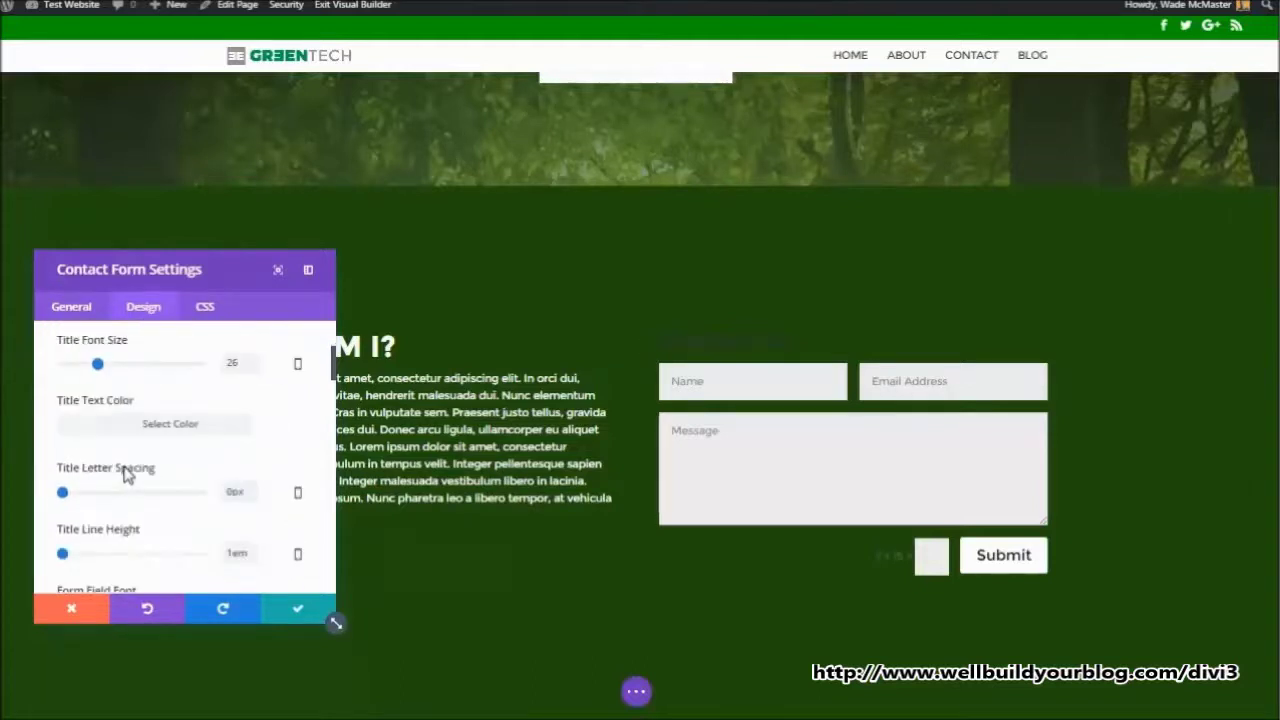
scroll(126, 474, down, 4)
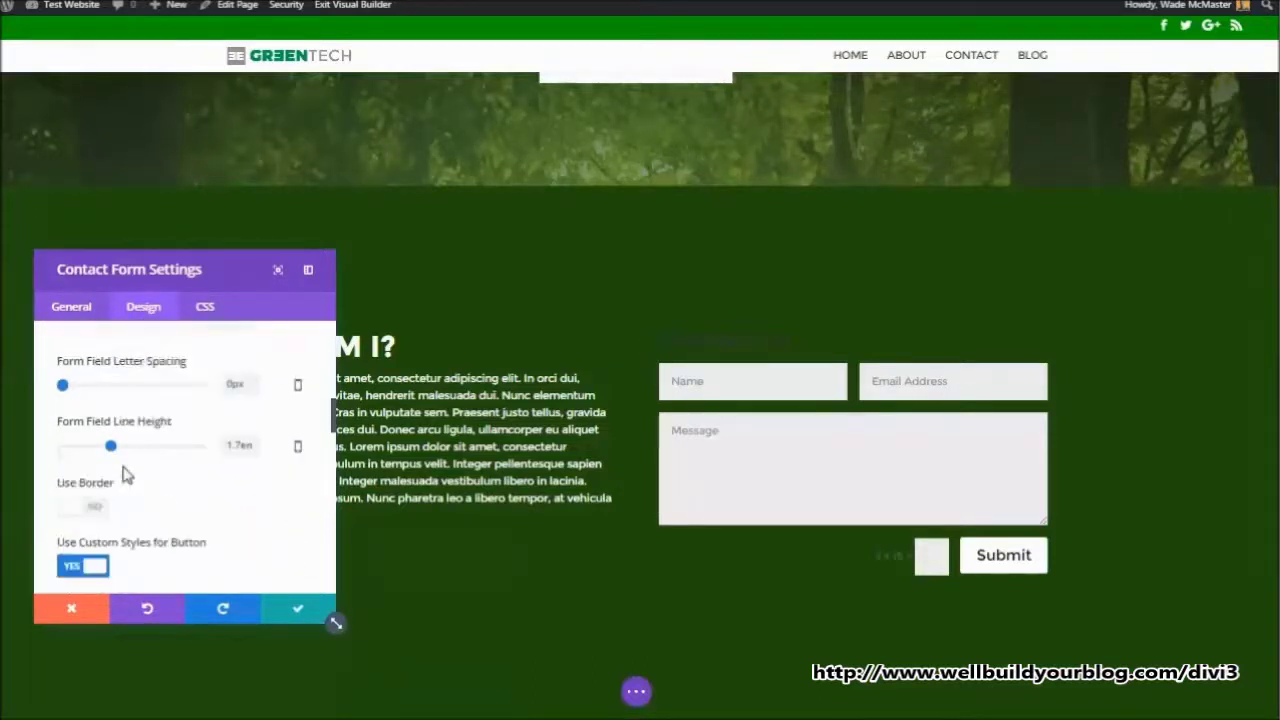
scroll(143, 493, down, 1)
scroll(143, 493, up, 7)
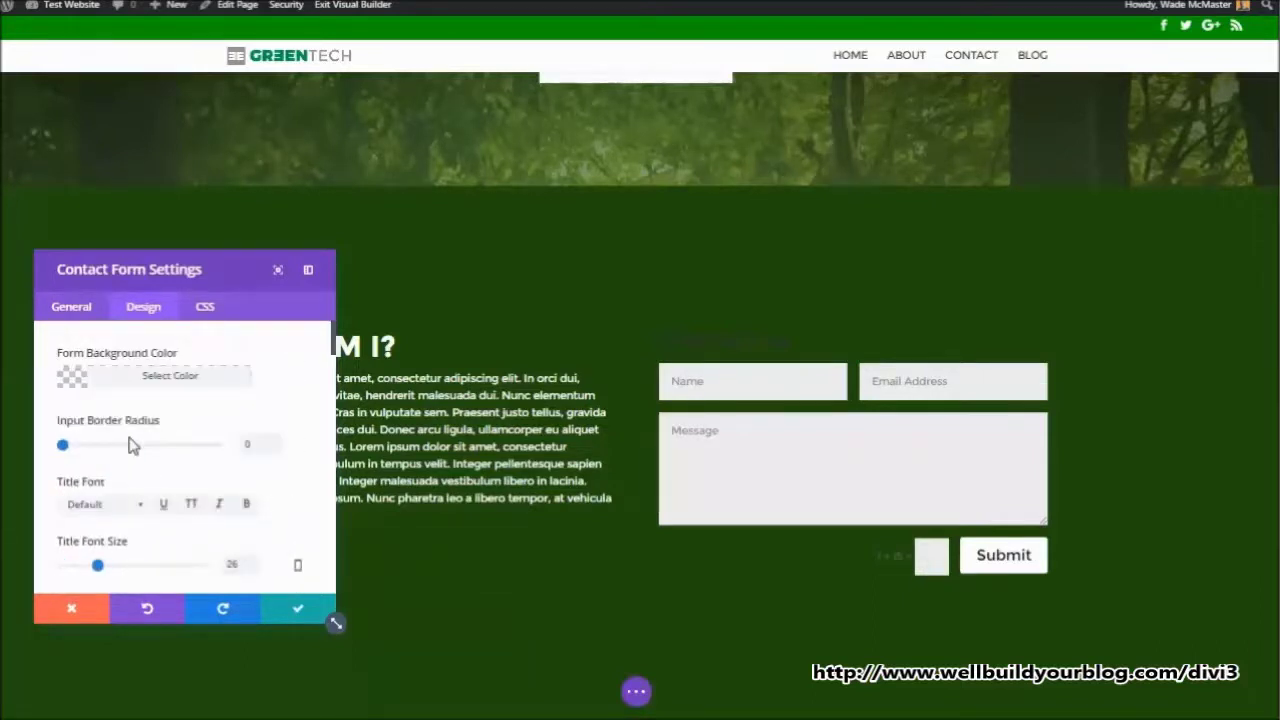
scroll(133, 446, down, 1)
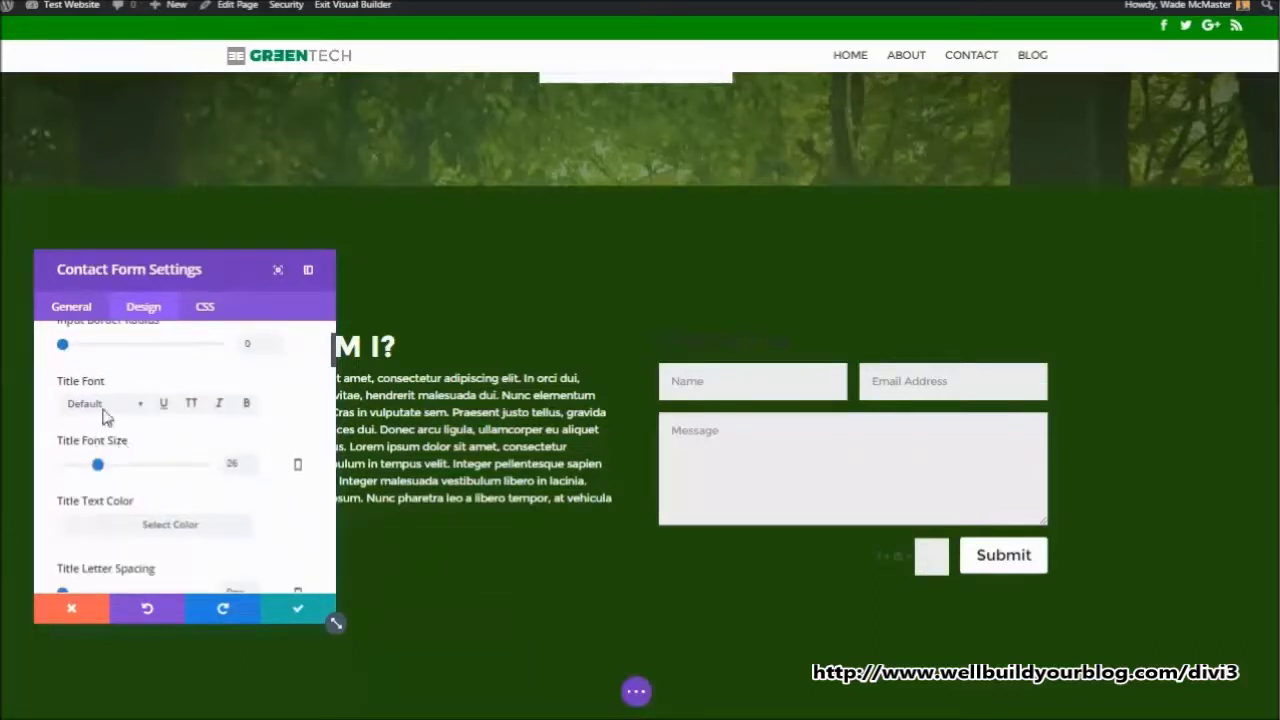
click(110, 528)
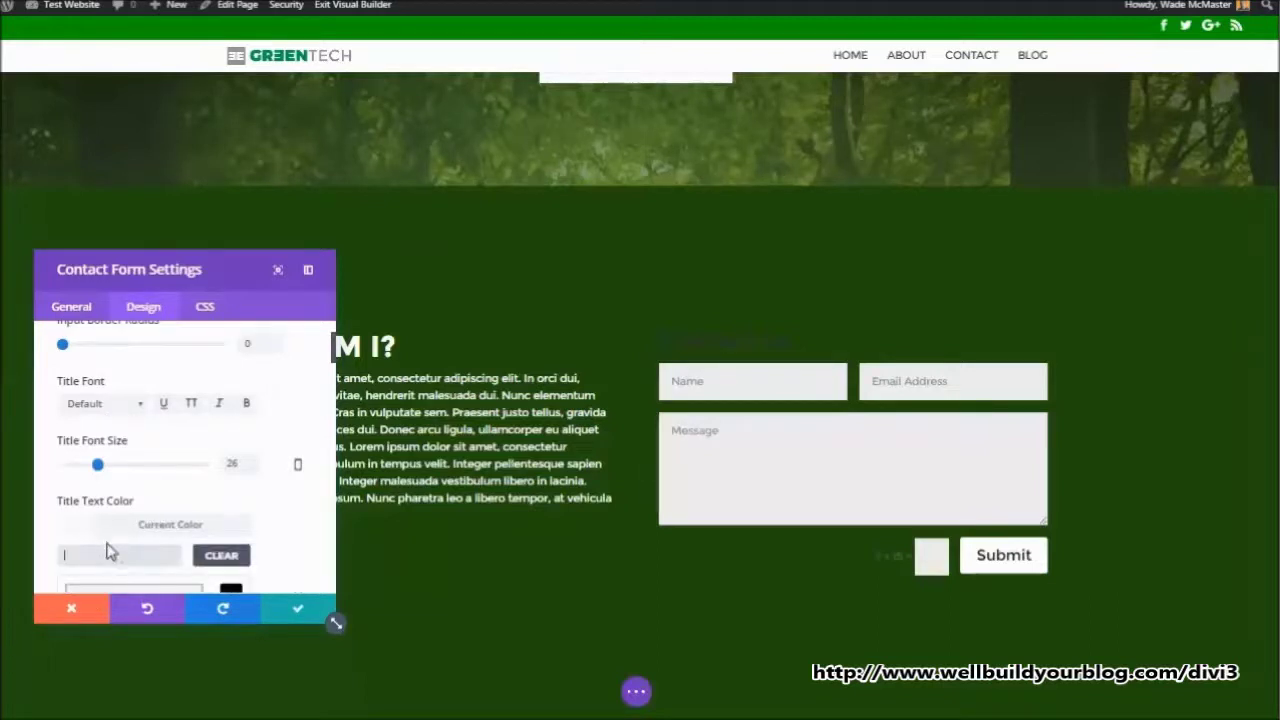
scroll(110, 553, down, 2)
click(87, 533)
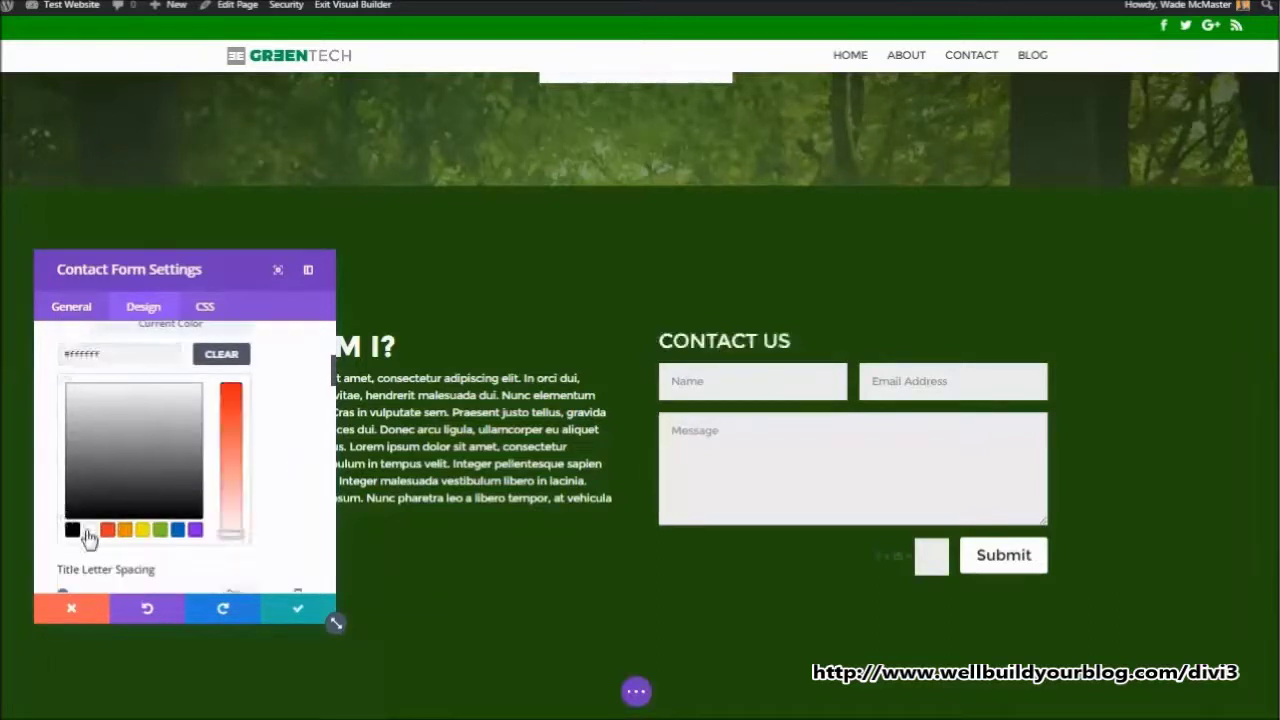
Enlarge the CONTACT US title to 31px and save the form settings
scroll(205, 404, up, 1)
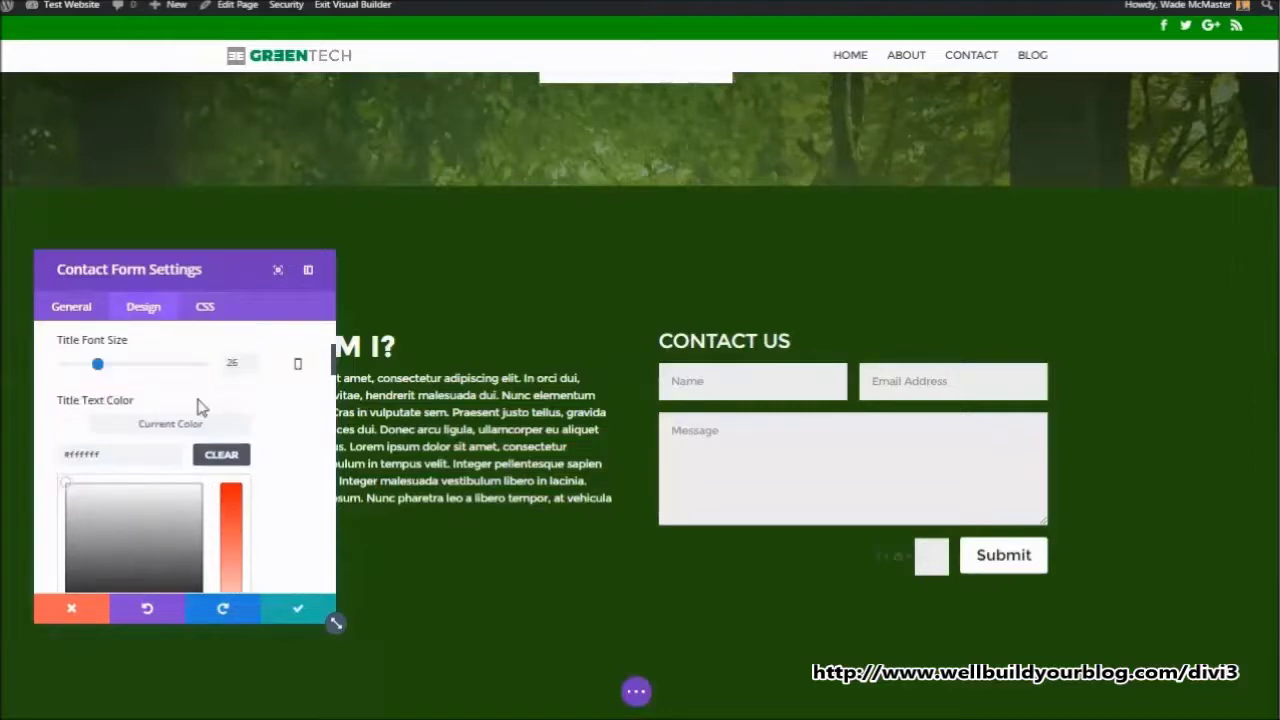
drag(97, 366, 104, 366)
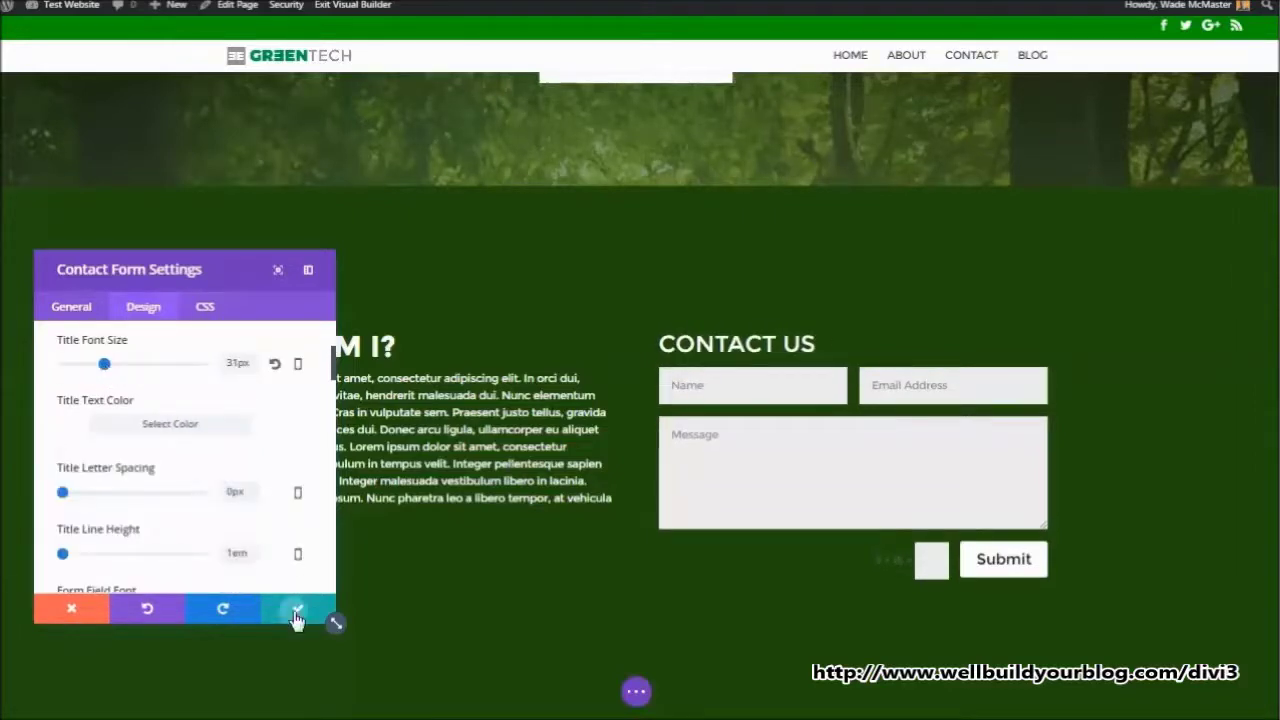
click(296, 608)
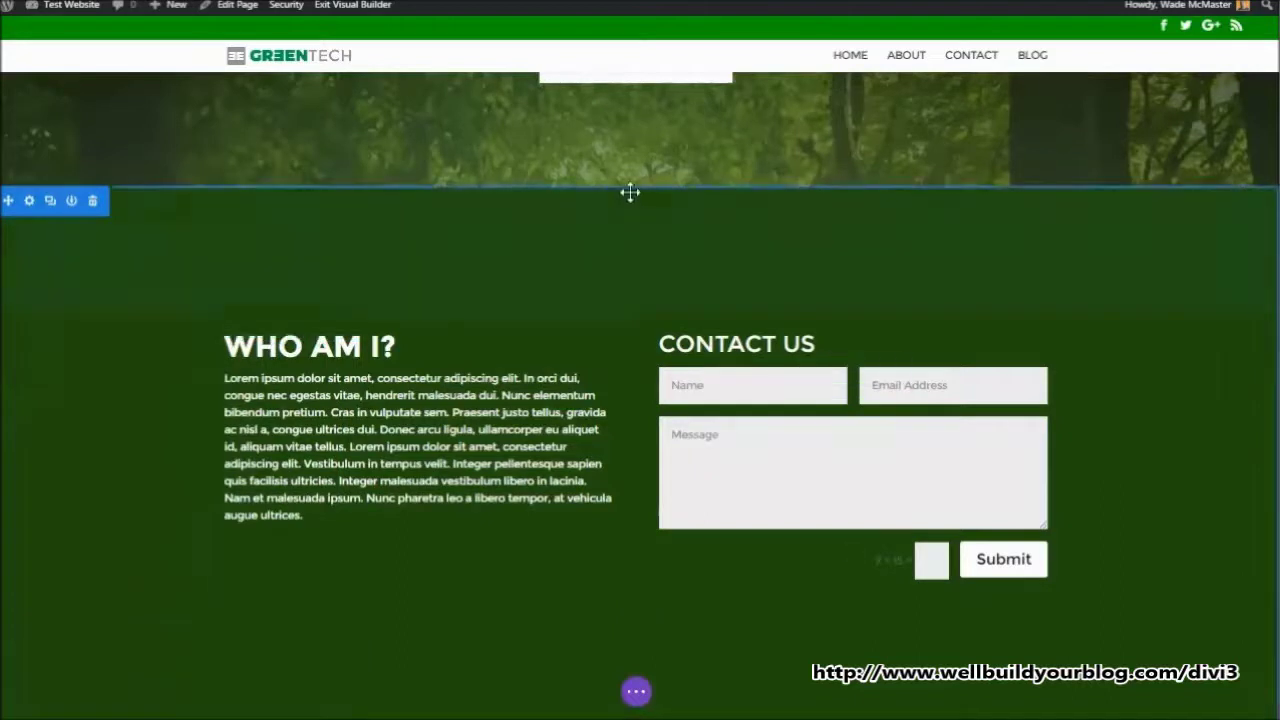
Drag the contact section's top and bottom padding handles in to reduce its spacing
drag(627, 240, 607, 100)
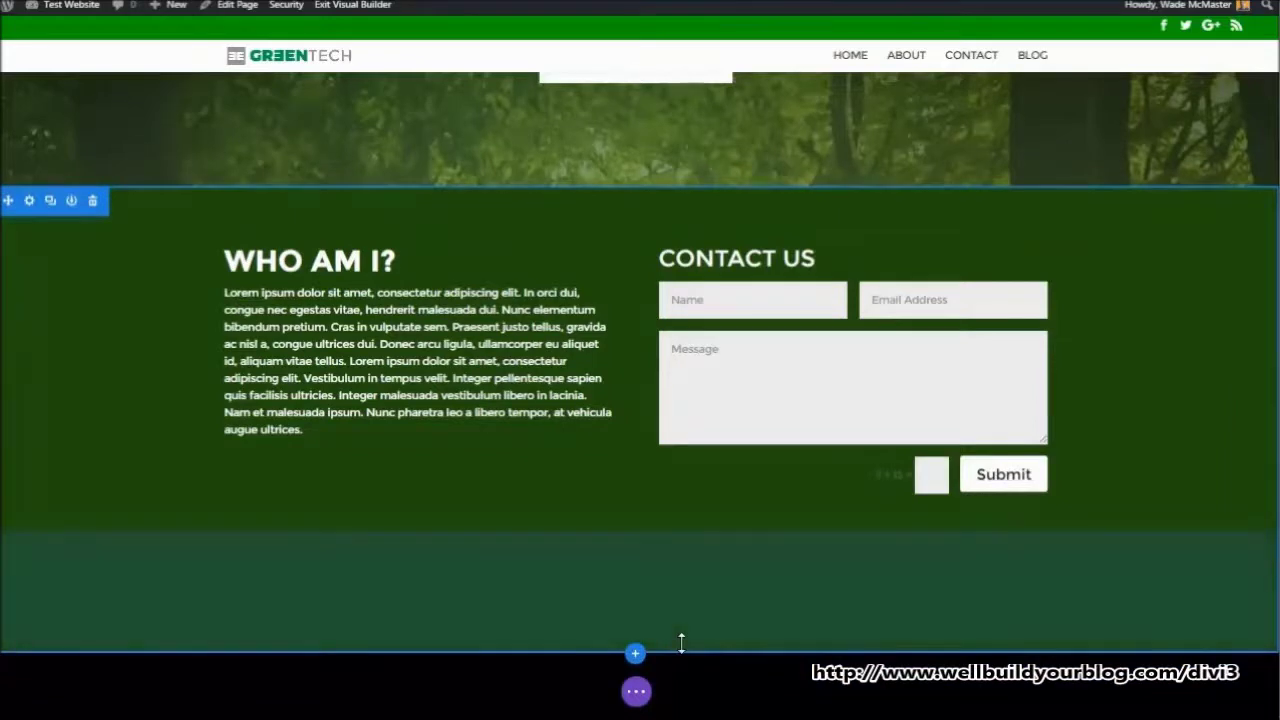
drag(681, 641, 685, 550)
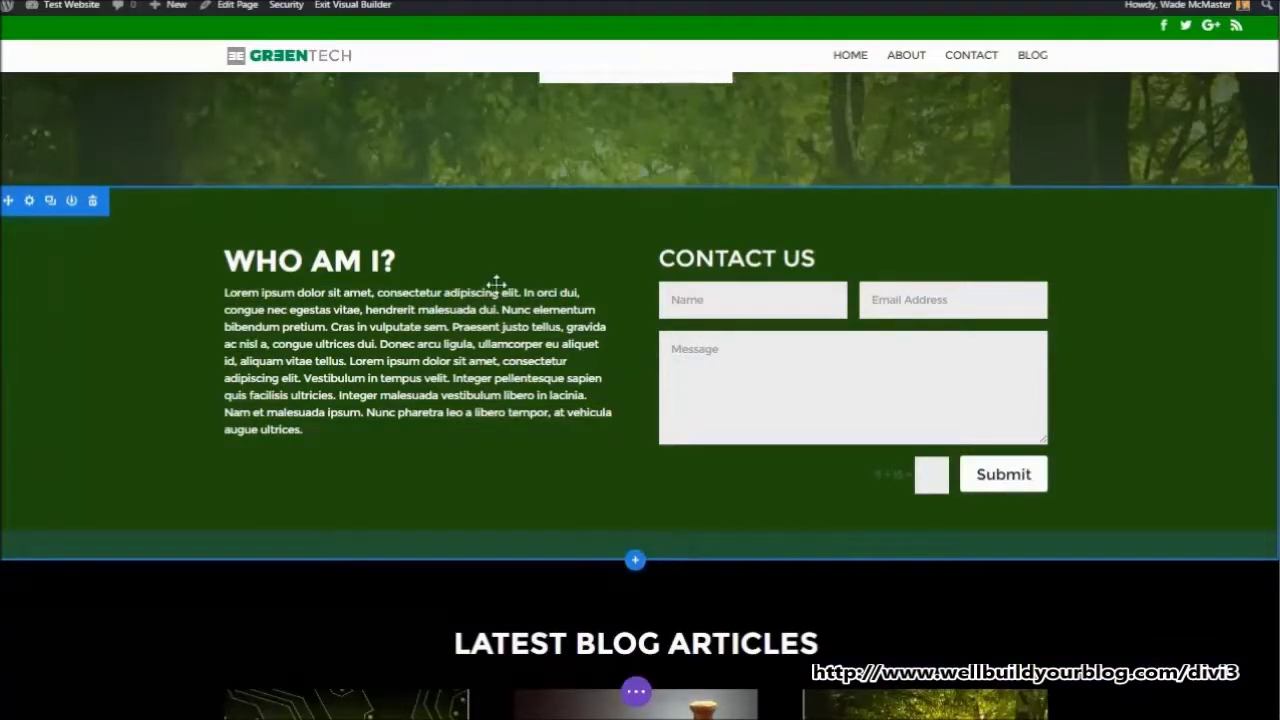
click(311, 262)
Replace the WHO AM I? heading text with 'HOW TO GET AHOLD OF US'
triple_click(357, 262)
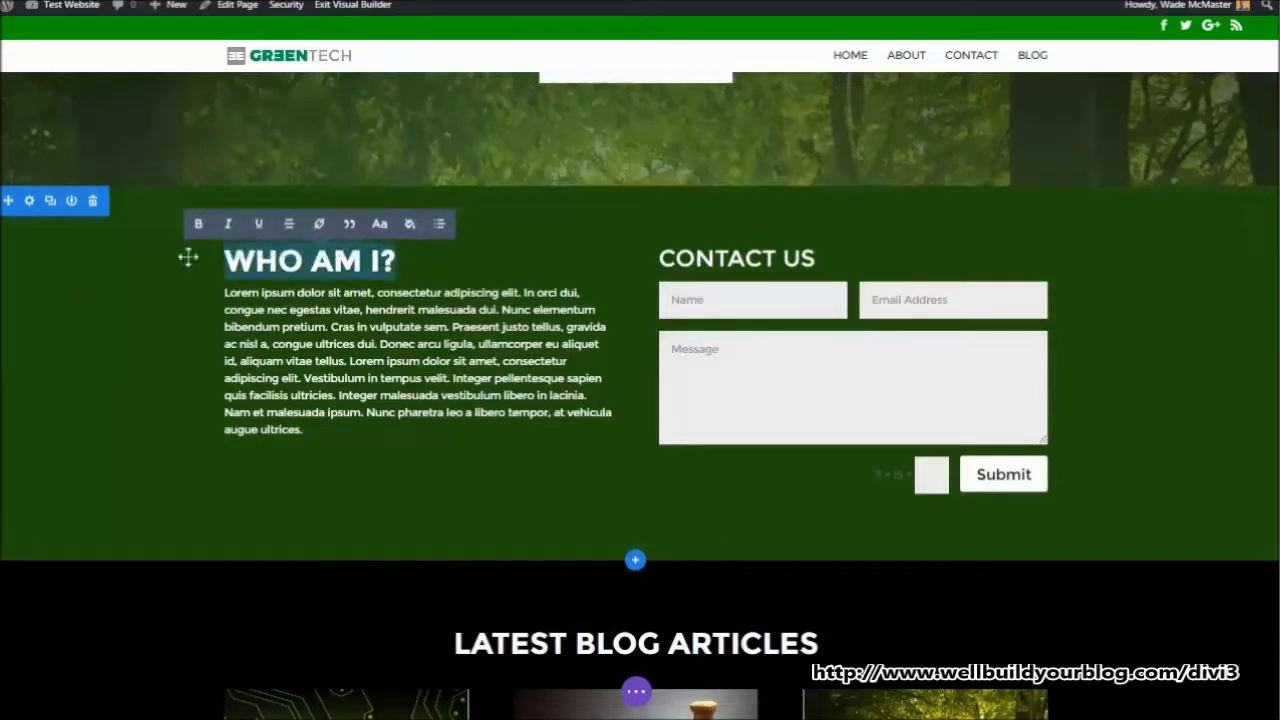
text(HOW T)
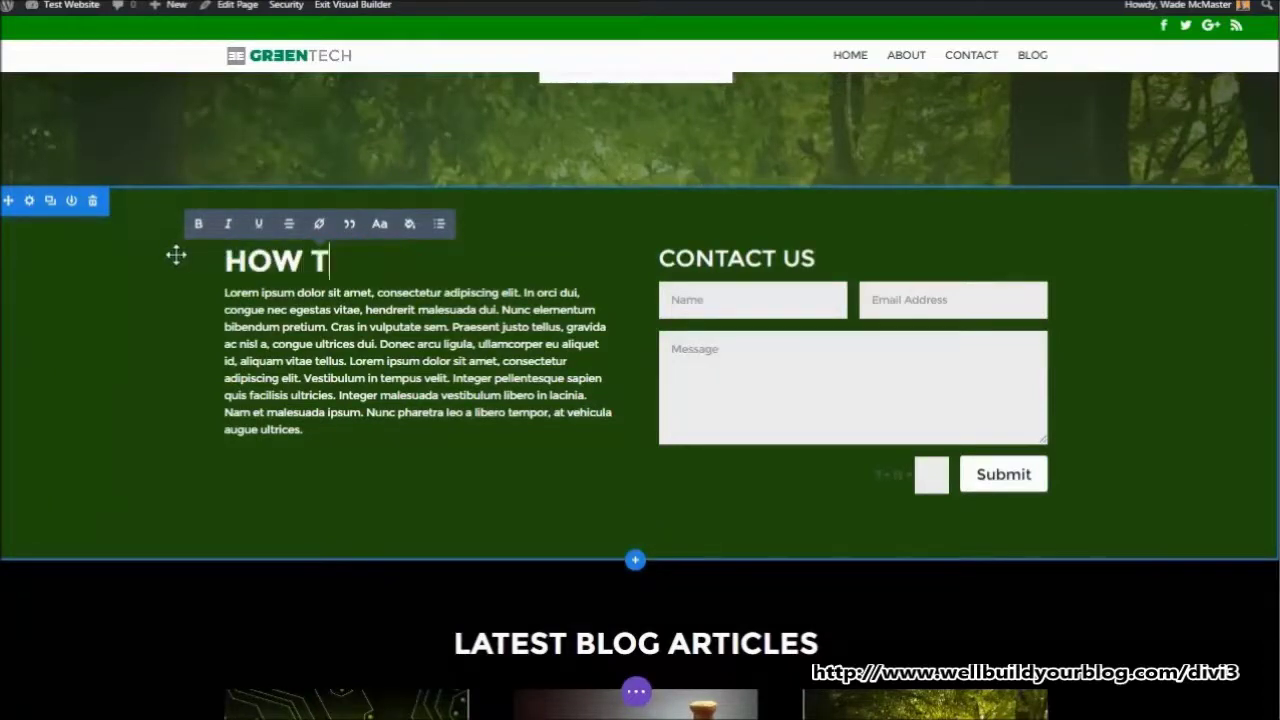
text(O GET AHO)
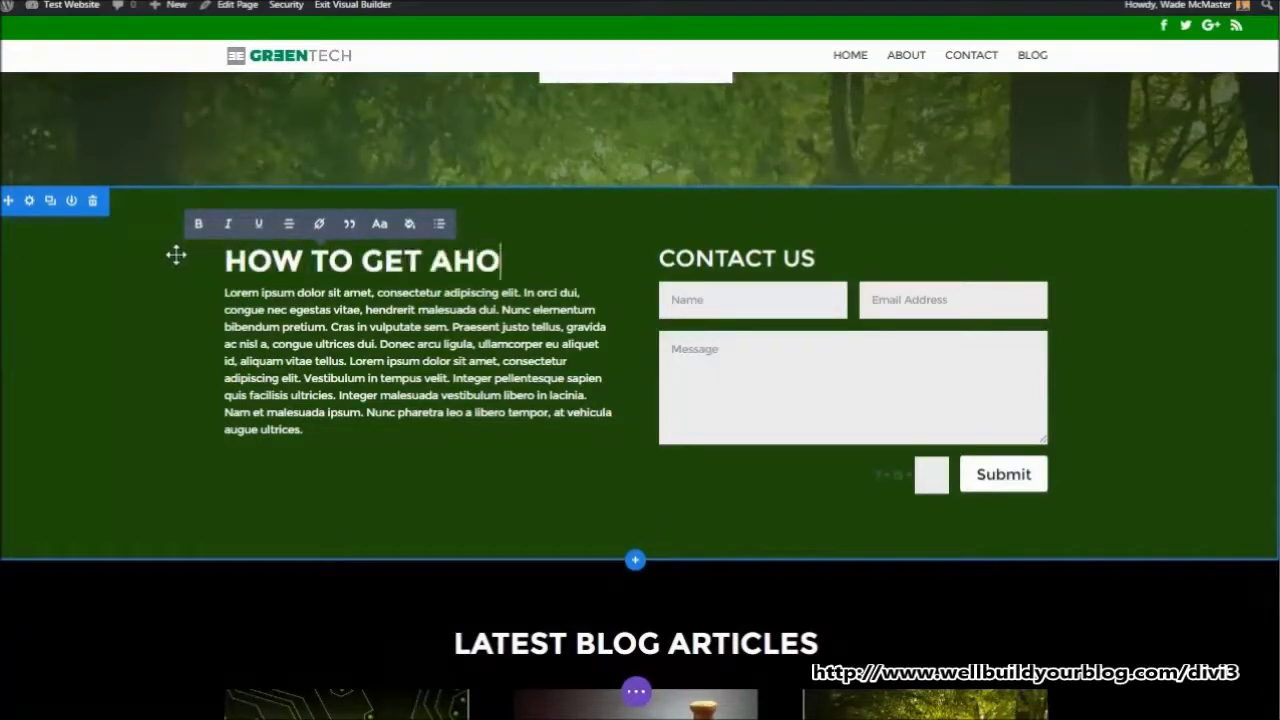
text(LD OF US!)
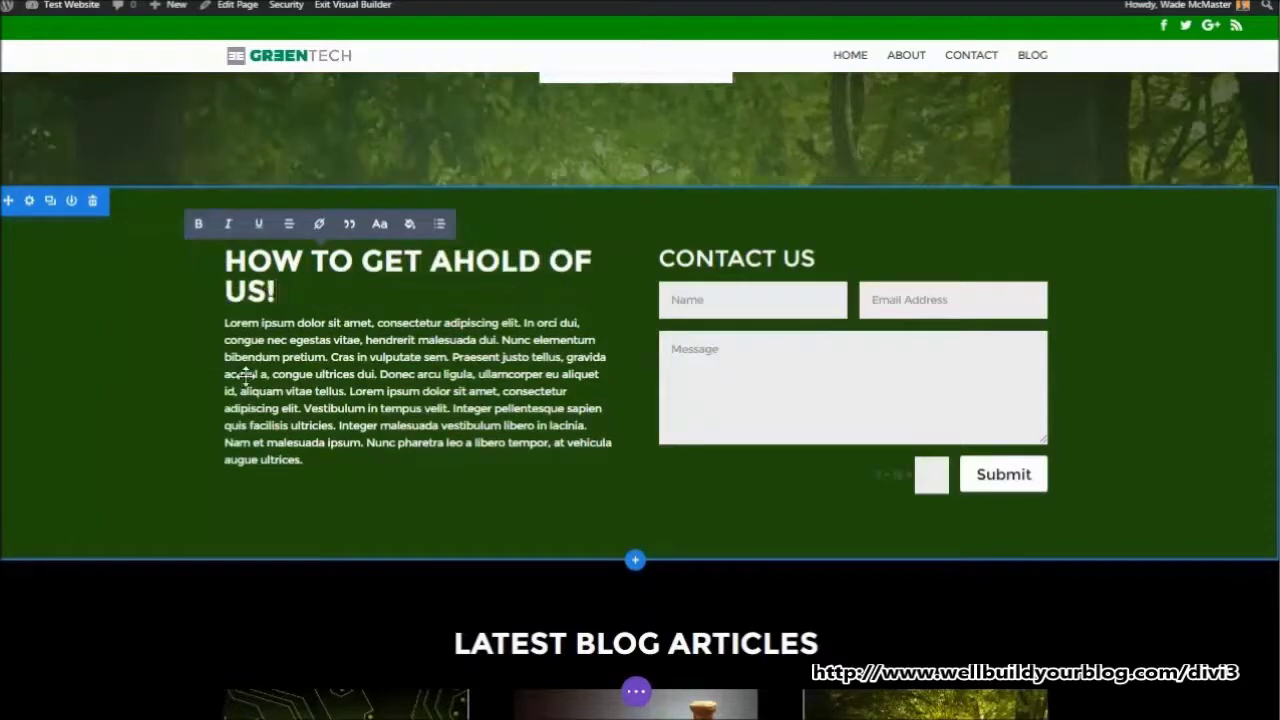
triple_click(245, 374)
click(482, 462)
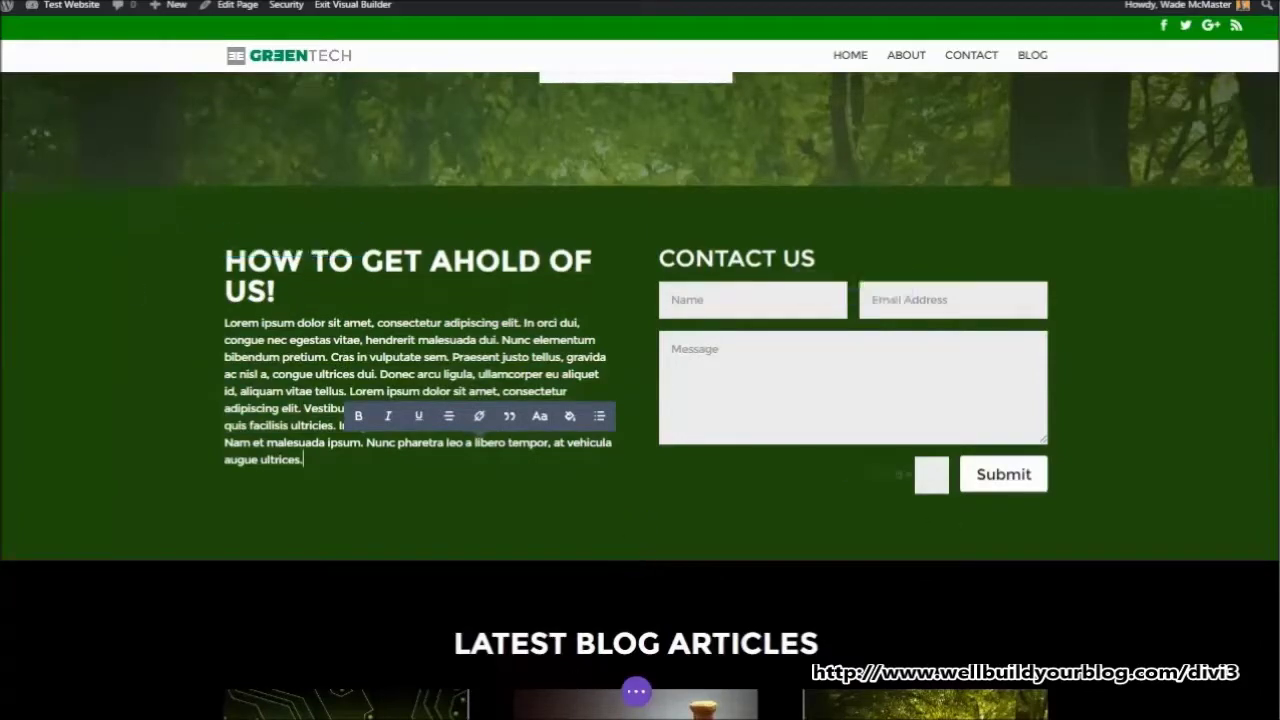
scroll(640, 400, up, 6)
scroll(640, 400, down, 2)
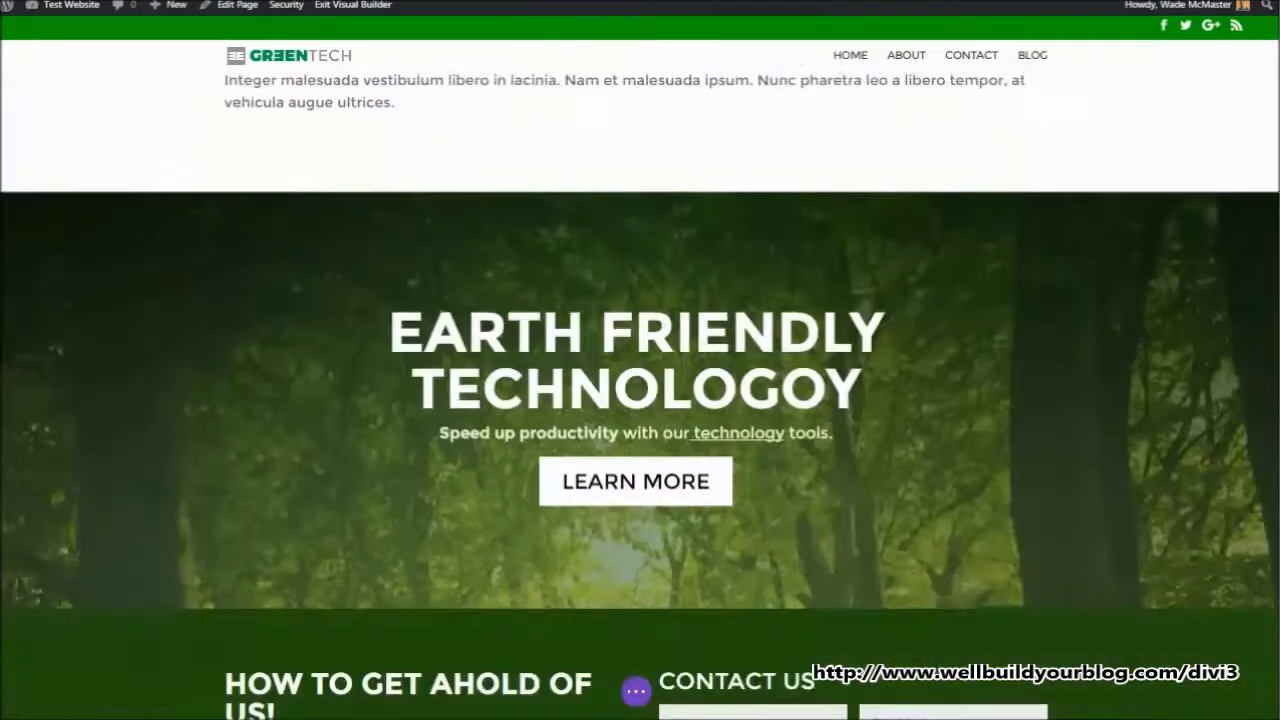
scroll(640, 400, up, 8)
scroll(640, 400, up, 3)
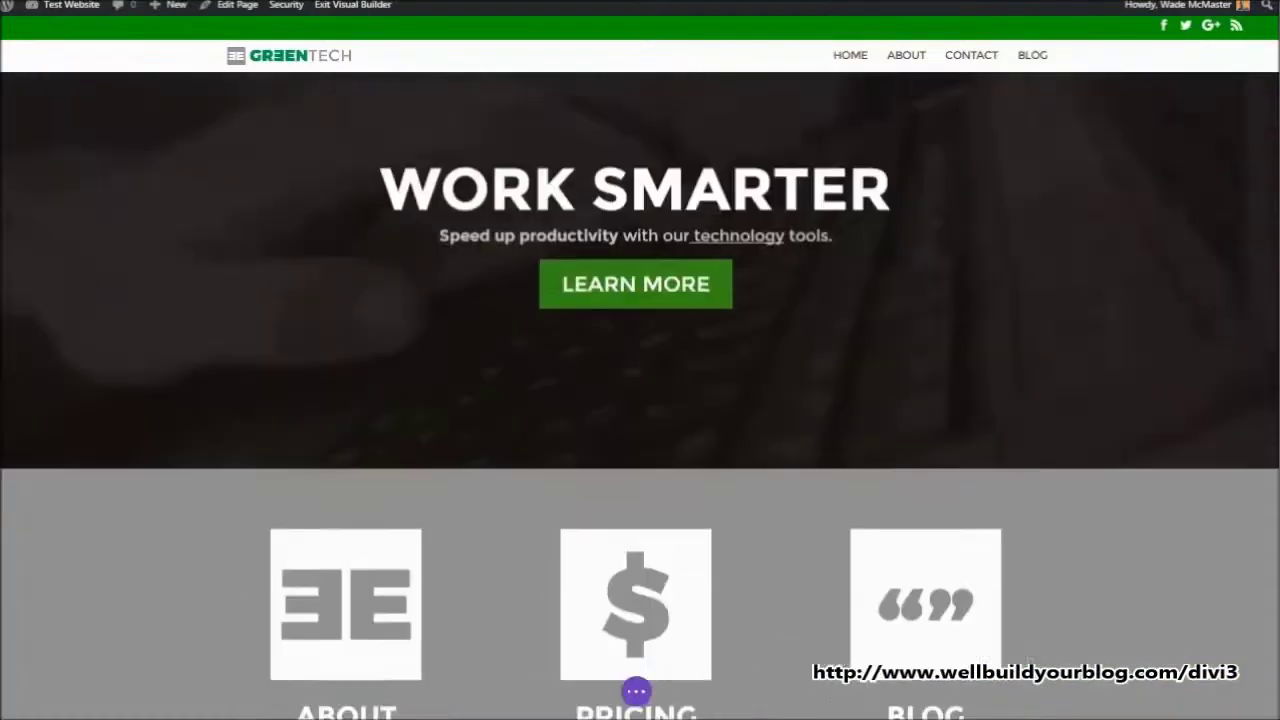
scroll(640, 400, down, 8)
scroll(558, 372, down, 7)
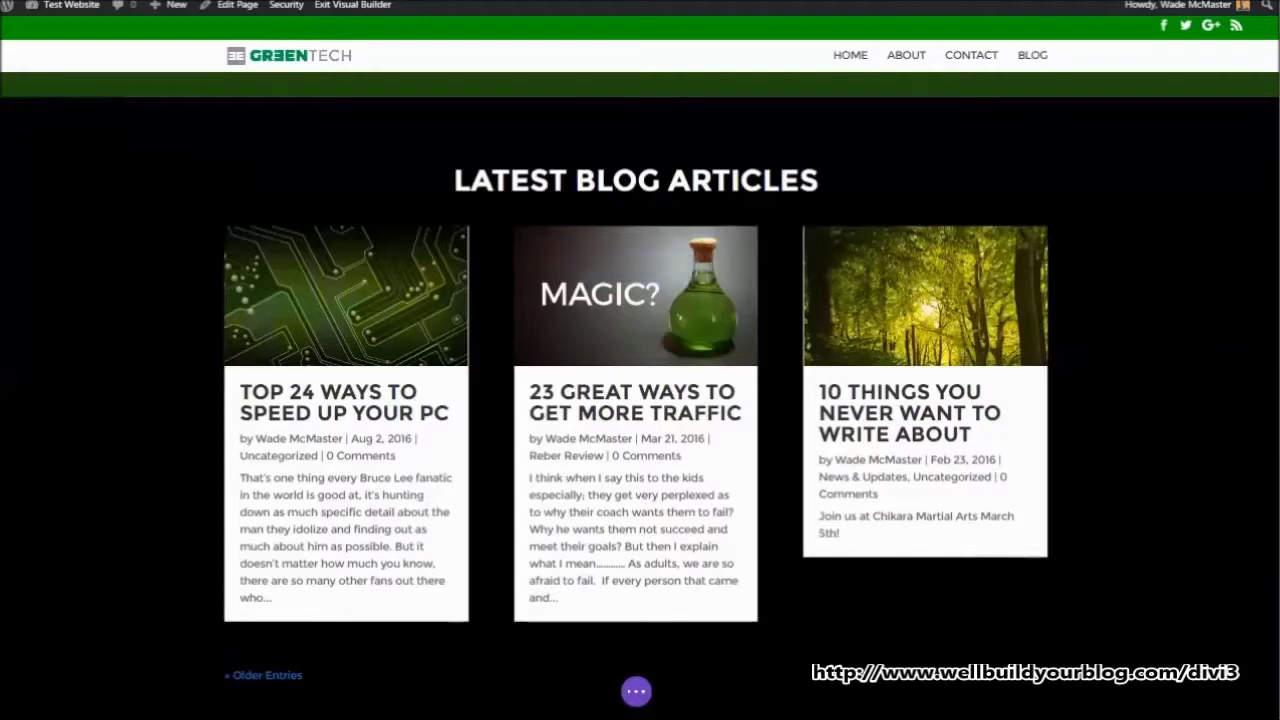
scroll(640, 396, up, 8)
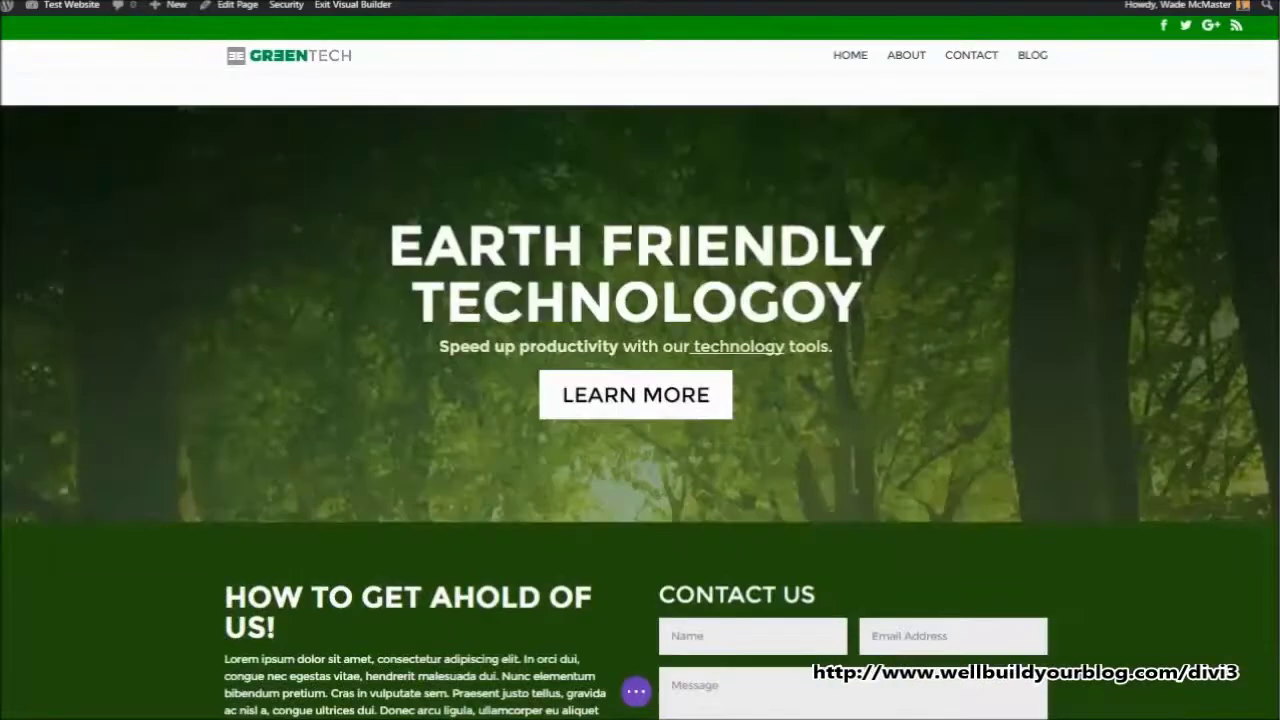
scroll(640, 396, up, 10)
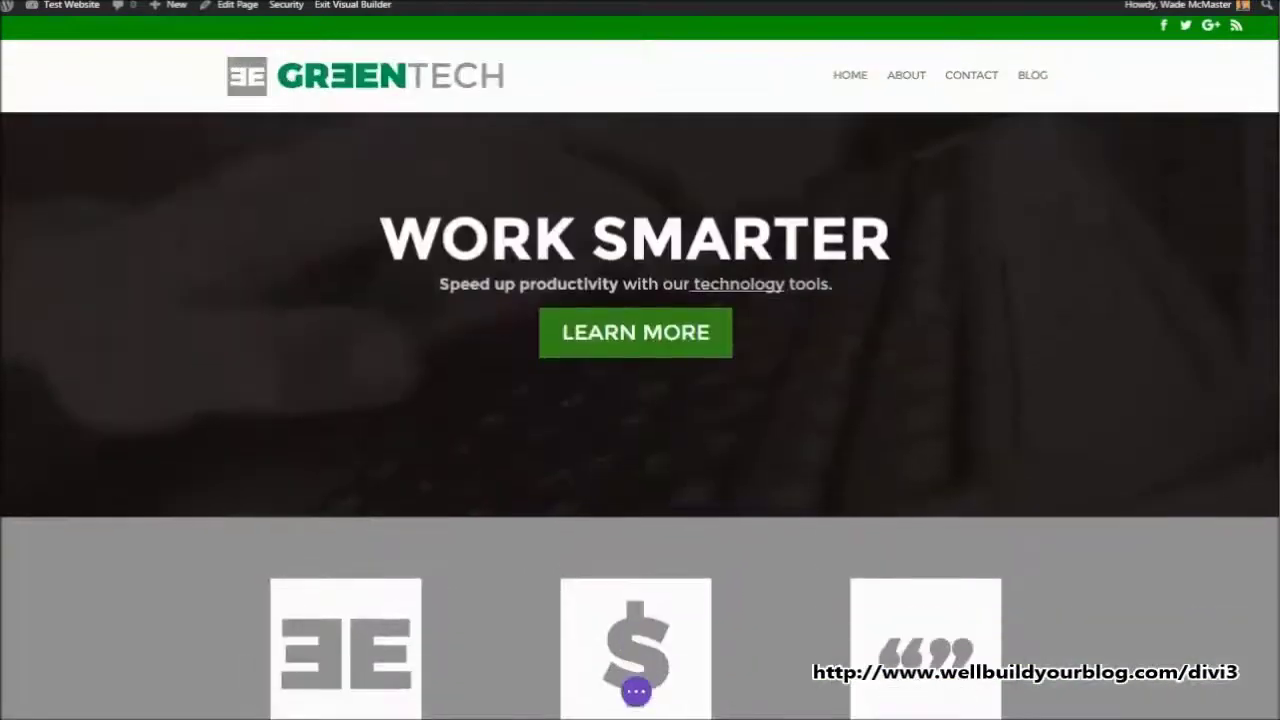
scroll(640, 396, down, 14)
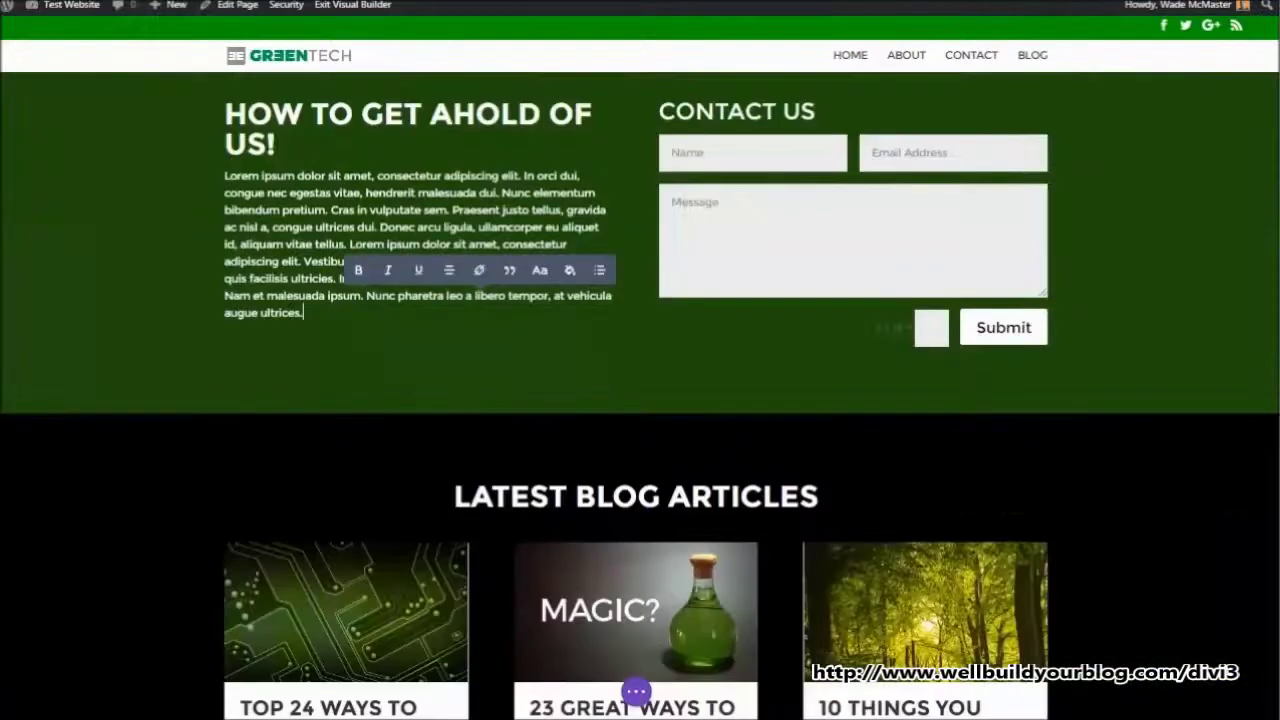
scroll(640, 396, down, 3)
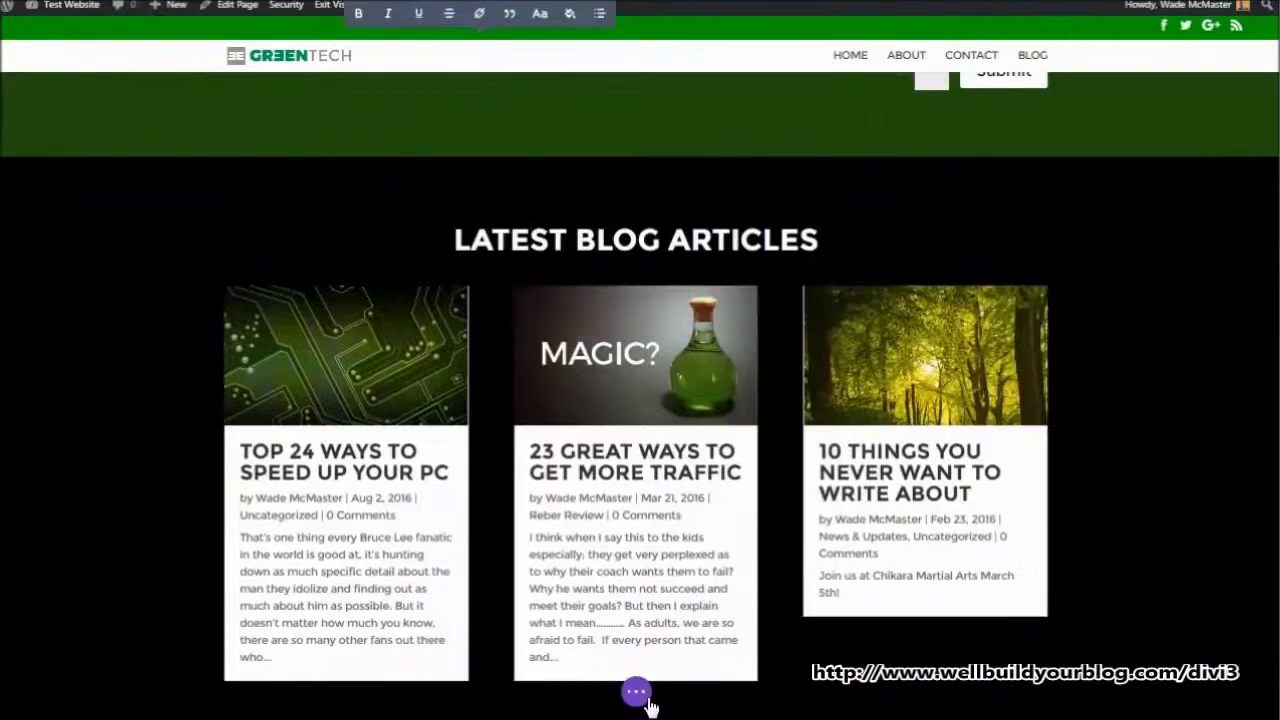
Exit the Visual Builder from the page settings bar to view the live GreenTech page
click(640, 695)
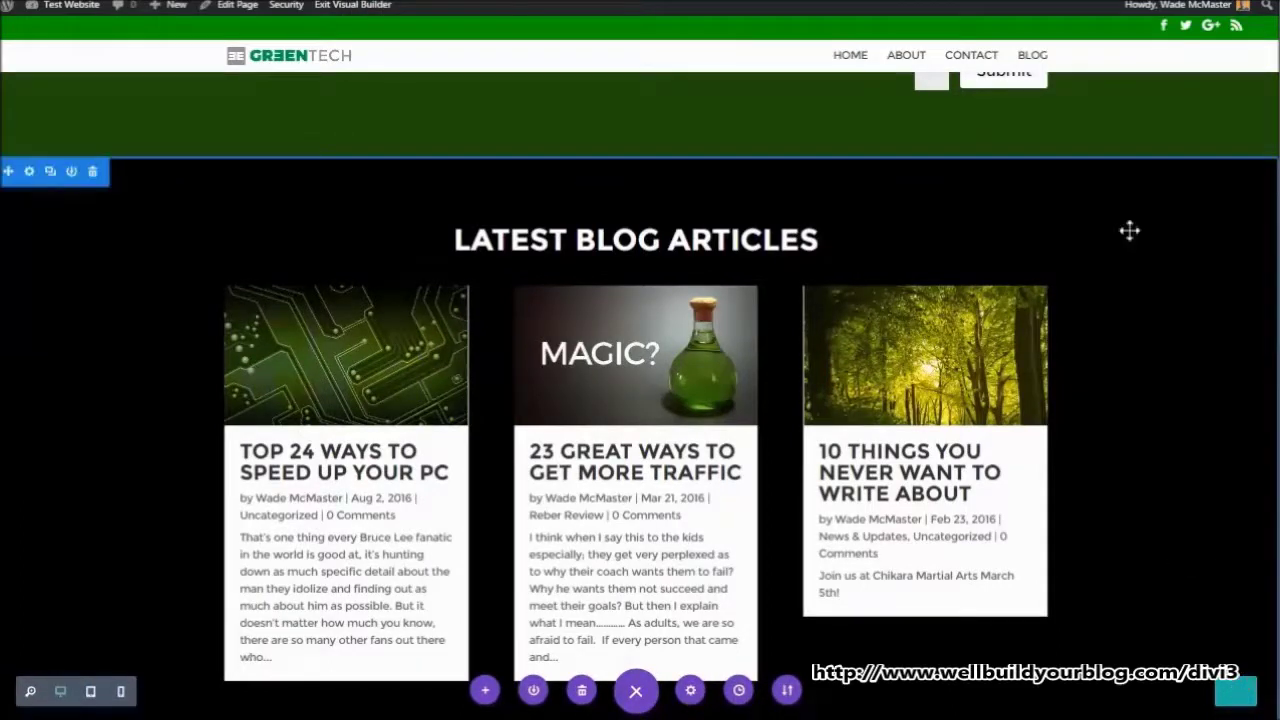
click(352, 5)
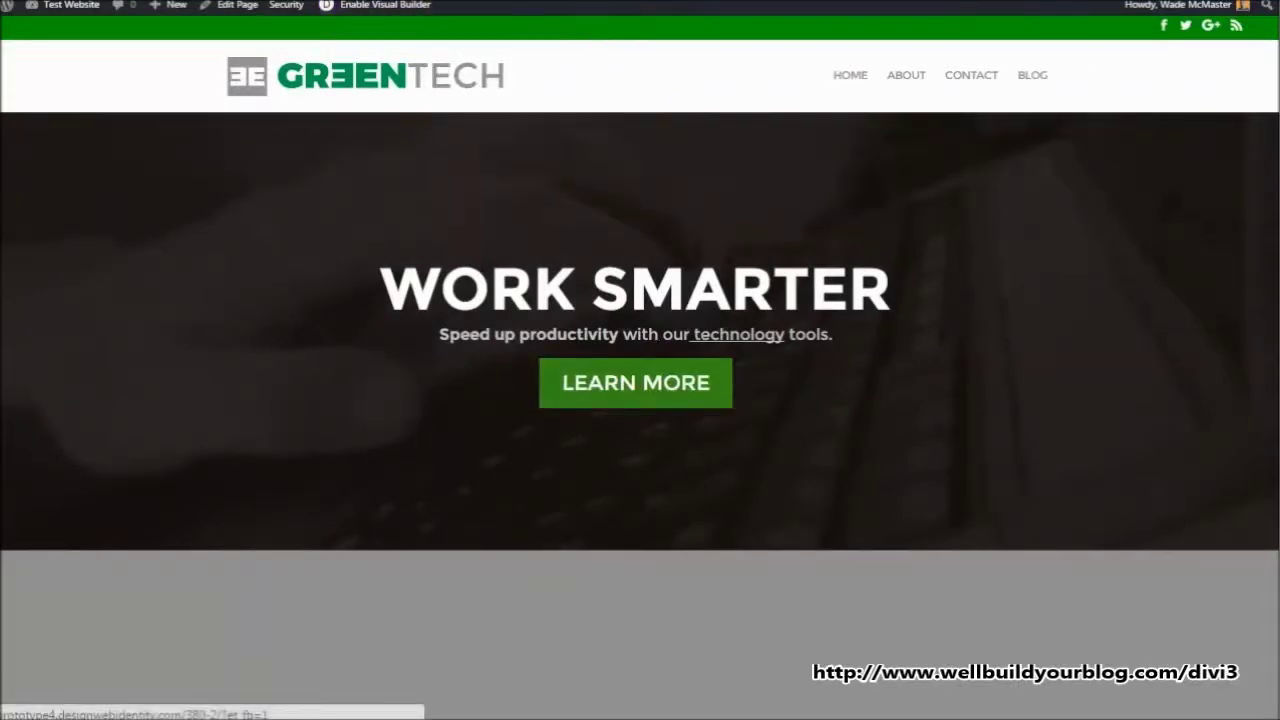
scroll(640, 400, down, 5)
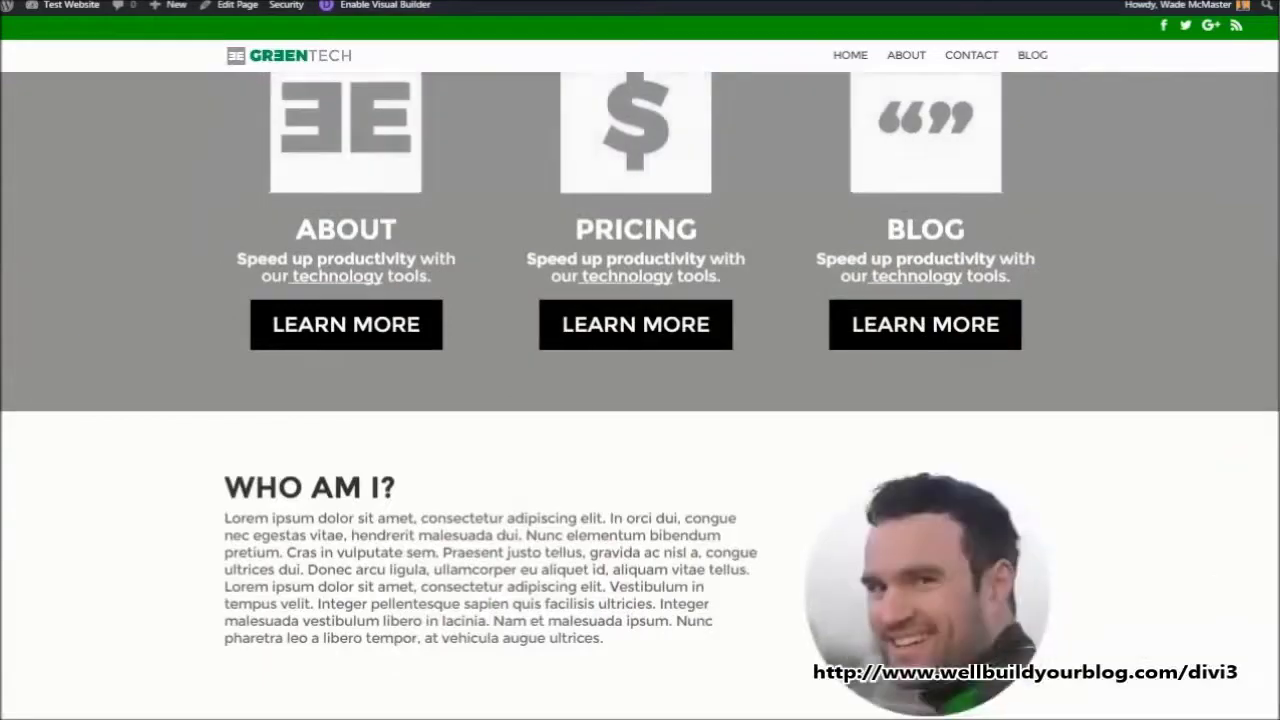
scroll(640, 400, up, 2)
scroll(640, 400, down, 9)
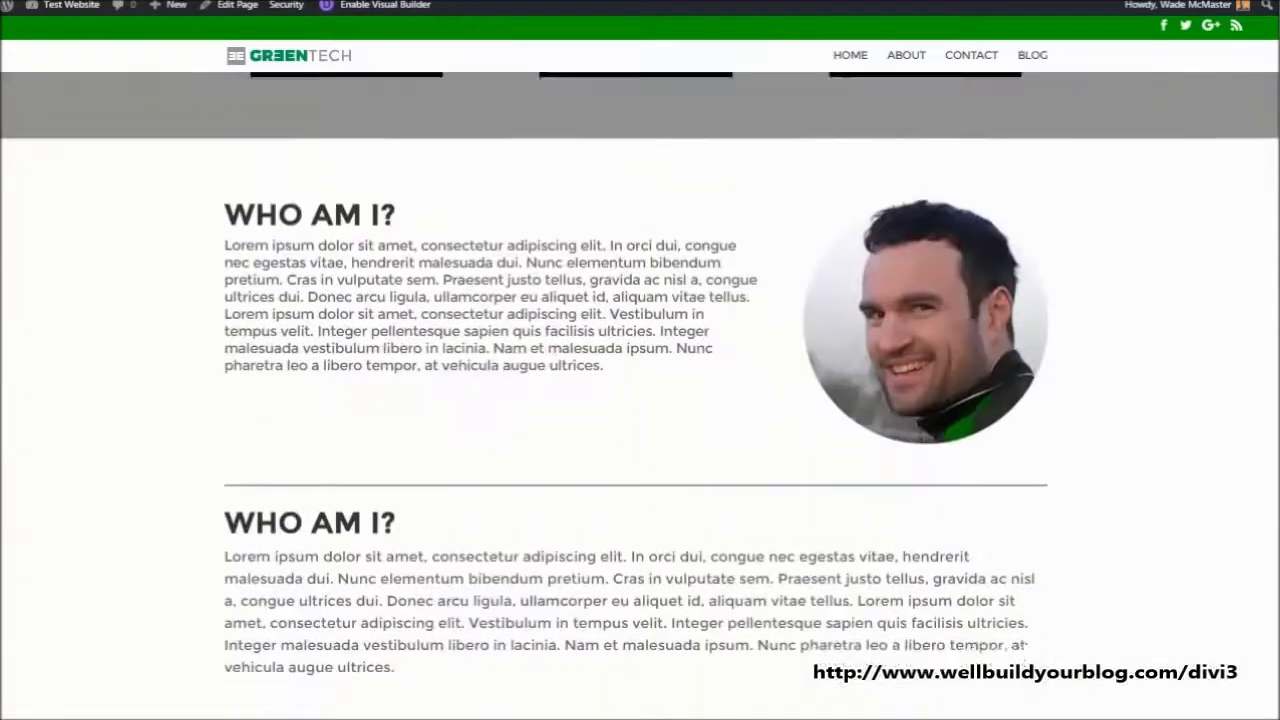
scroll(571, 246, down, 4)
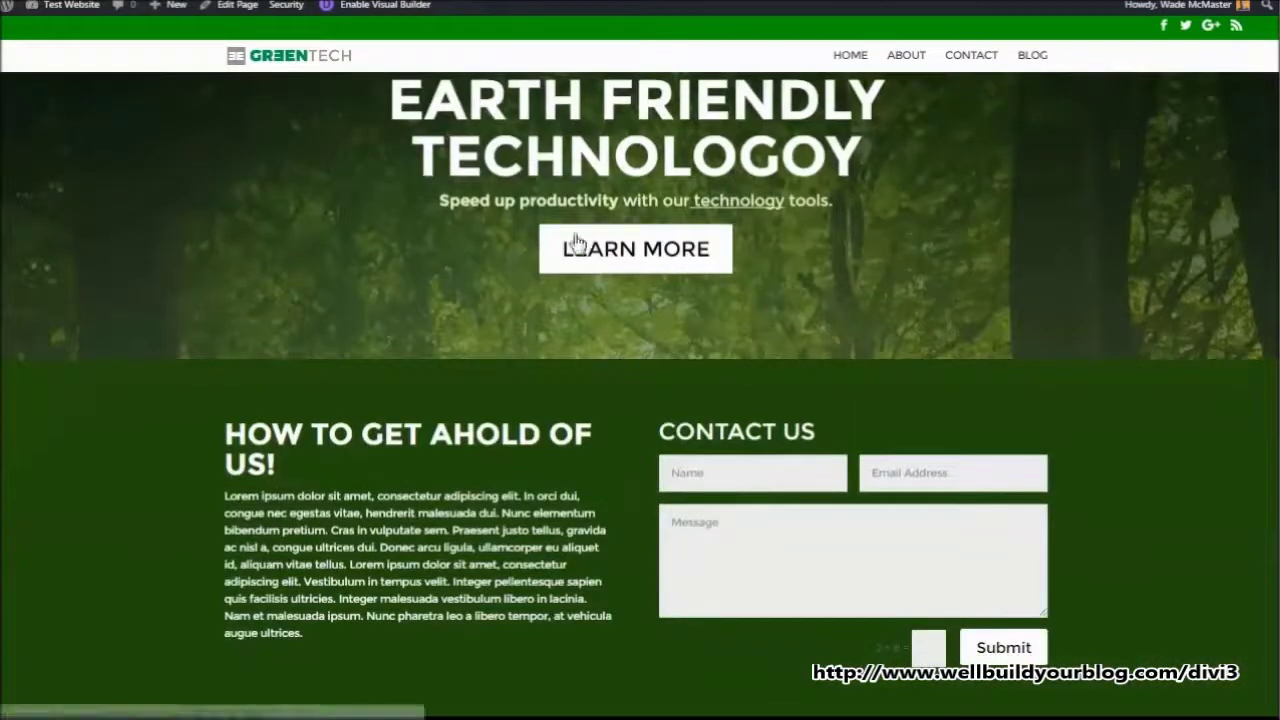
scroll(640, 400, down, 6)
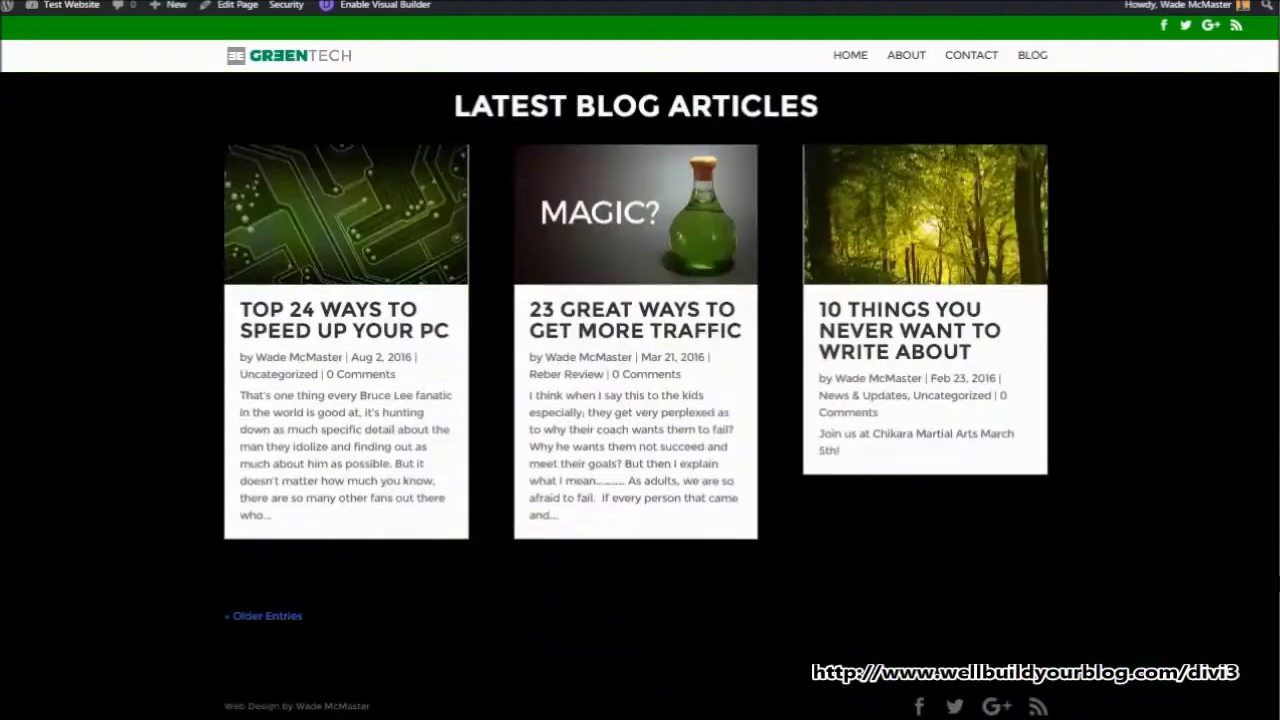
scroll(1274, 483, up, 15)
scroll(1270, 15, up, 5)
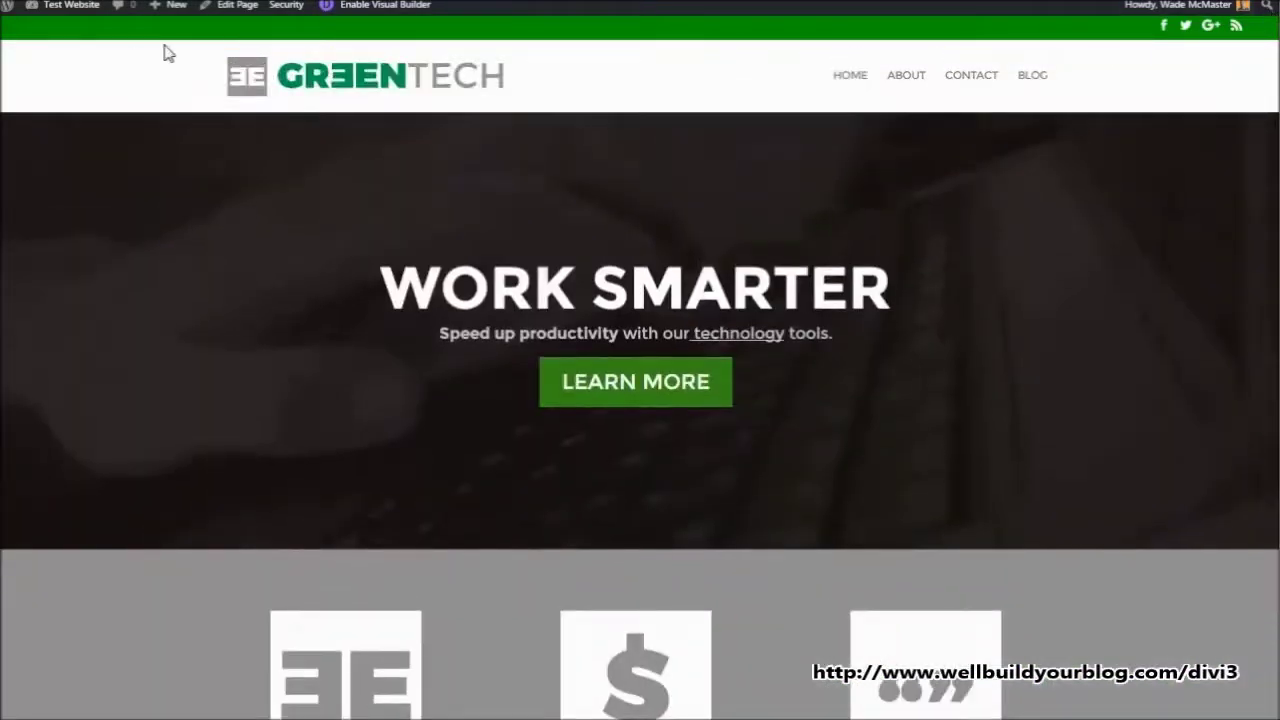
mouse_move(80, 6)
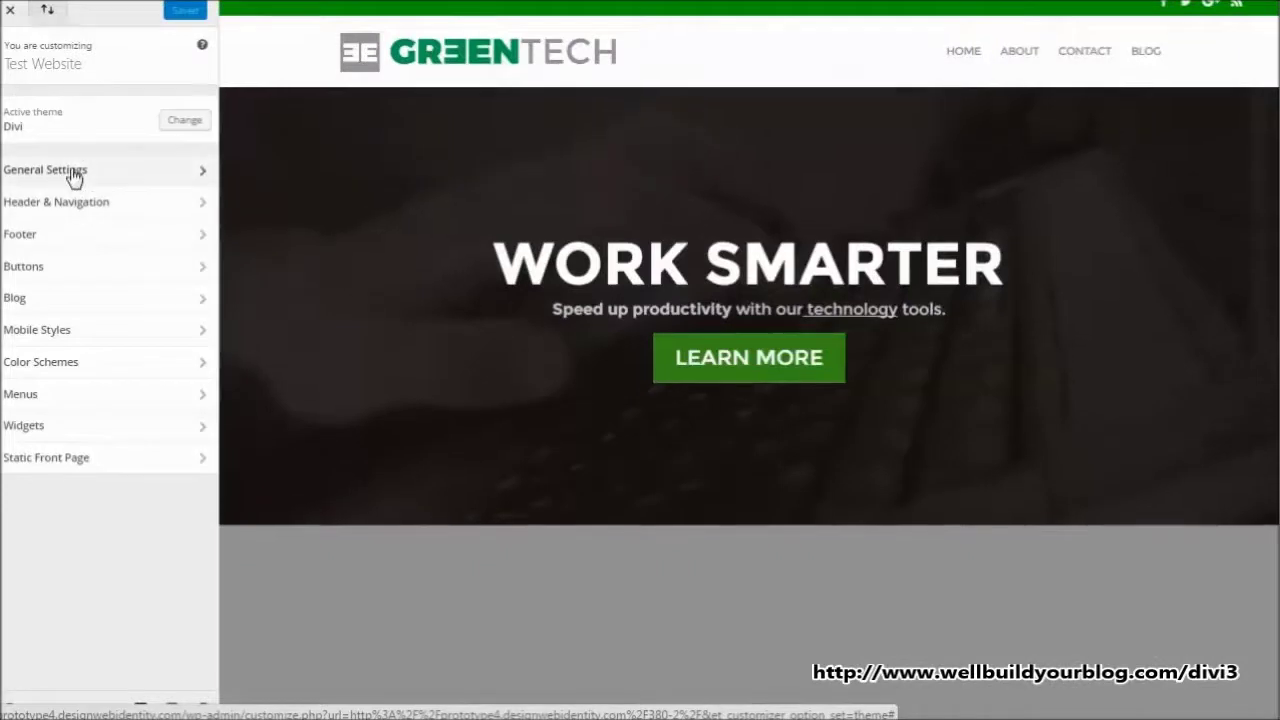
In General Settings > Layout Settings, toggle Enable Boxed Layout on and back off, then return to the list
click(34, 175)
click(55, 150)
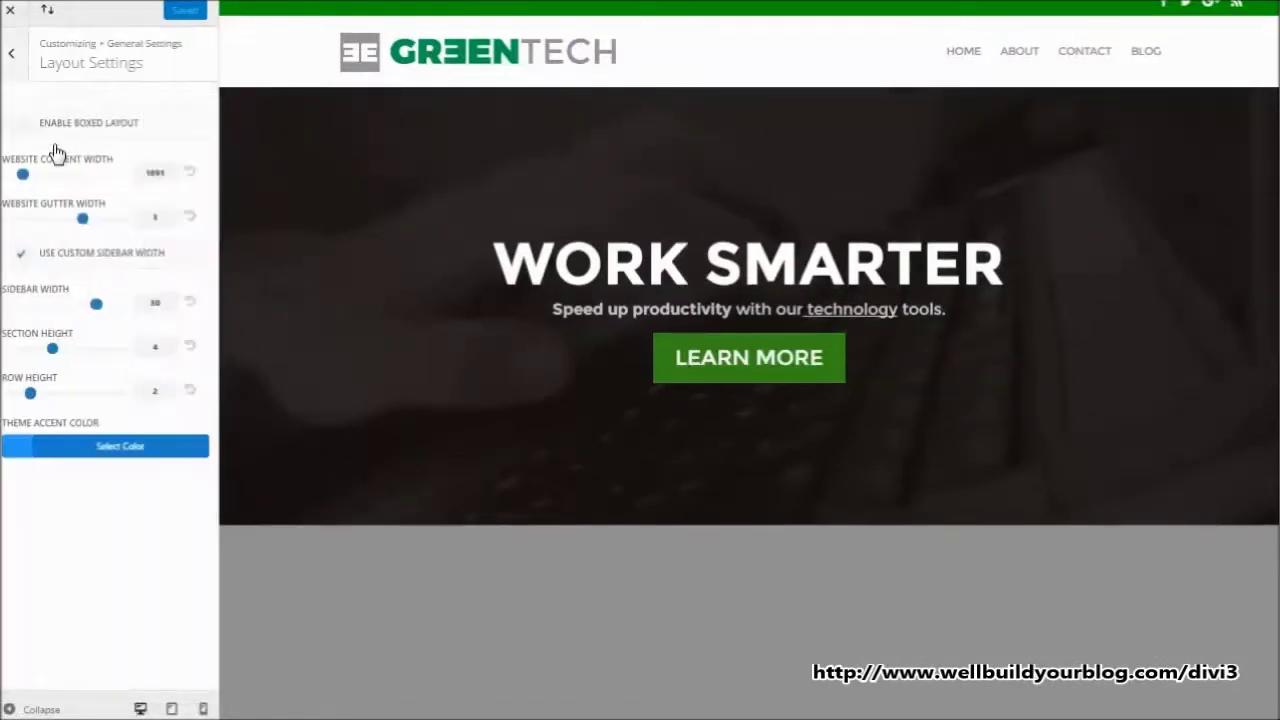
click(22, 128)
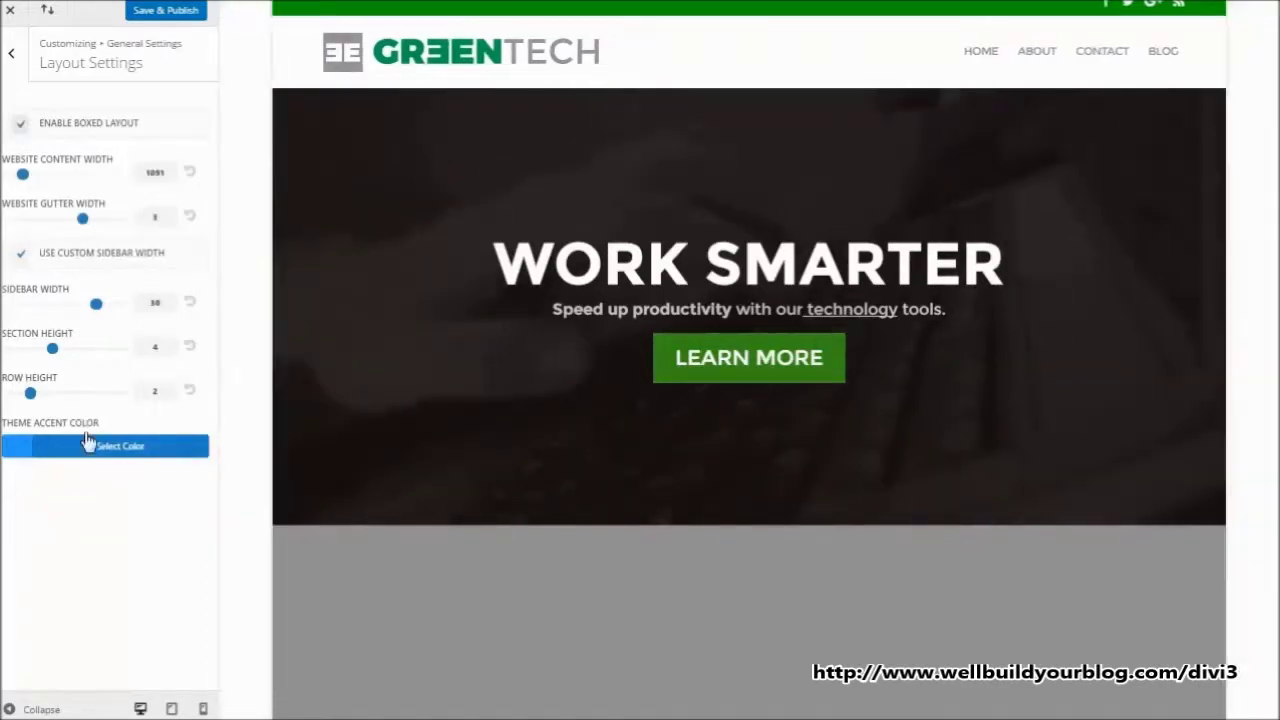
click(21, 124)
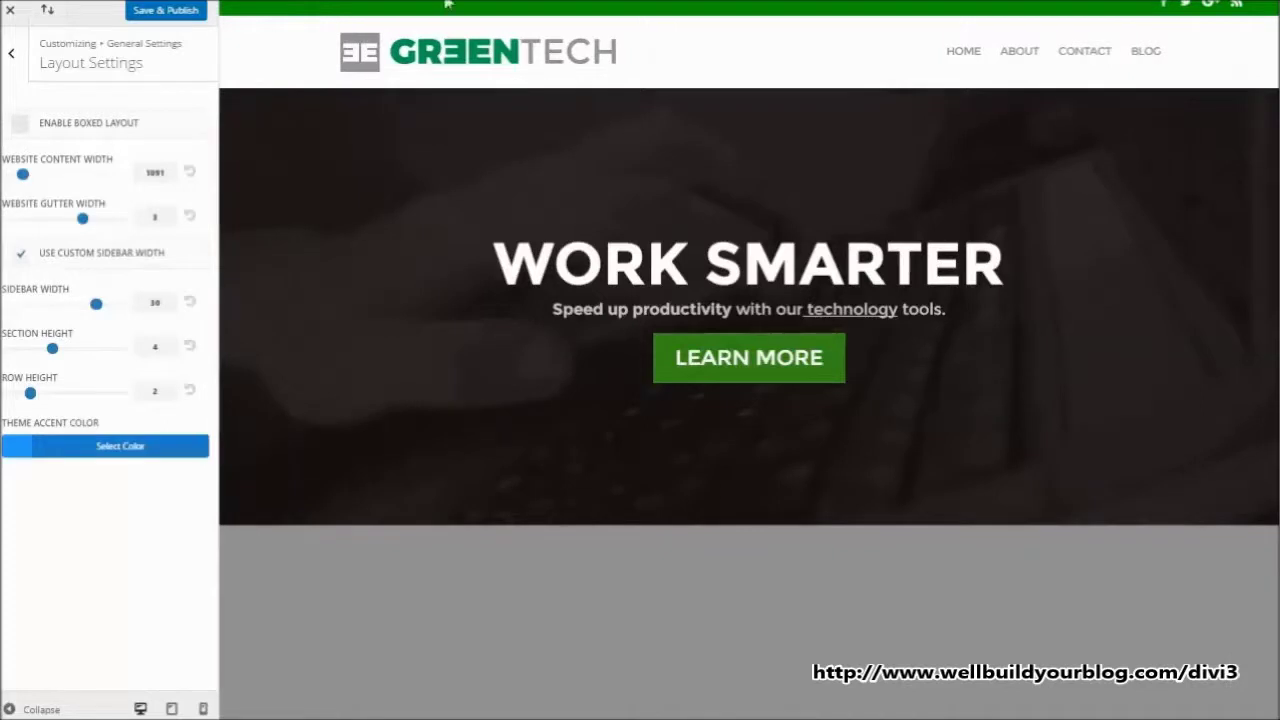
click(12, 56)
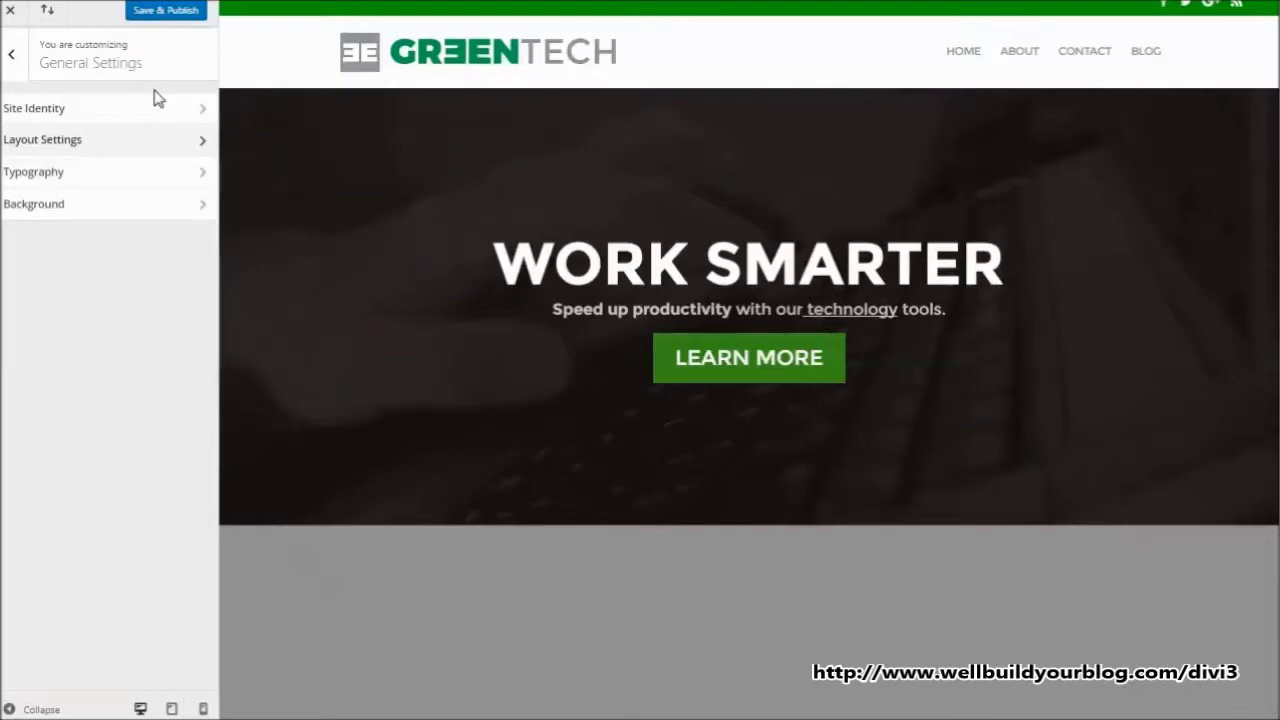
scroll(1268, 293, down, 7)
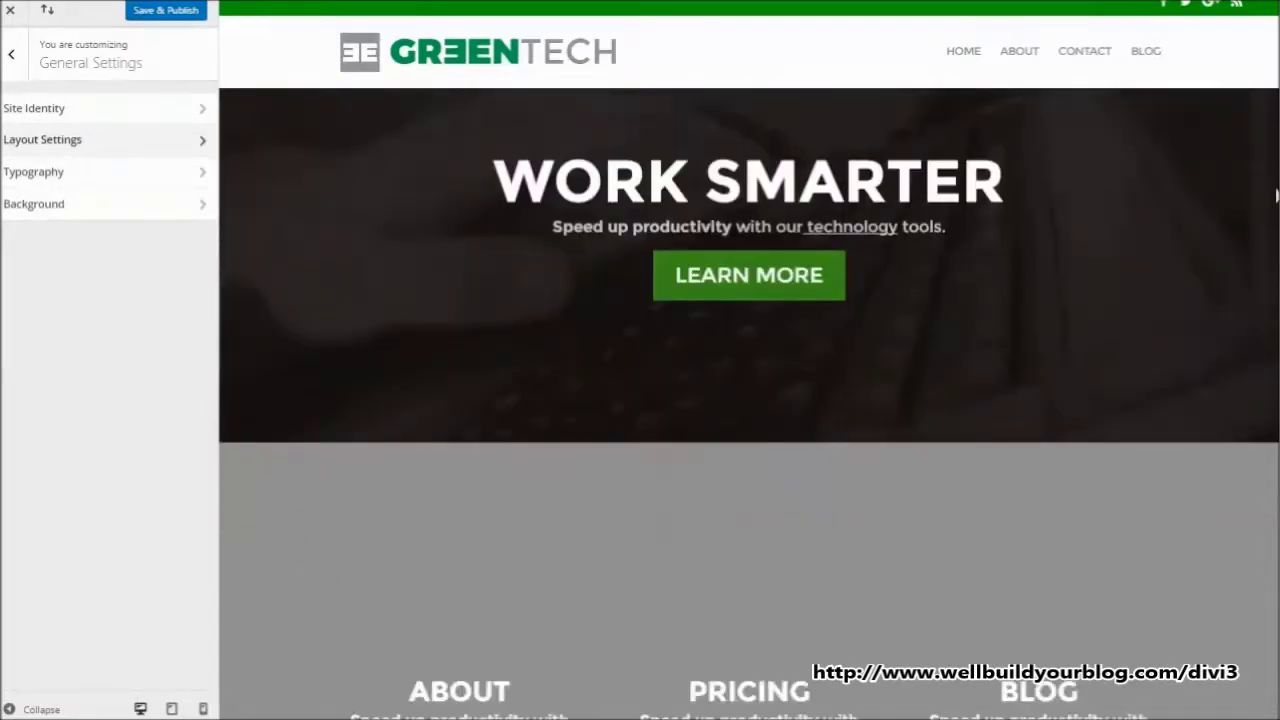
scroll(1268, 293, down, 8)
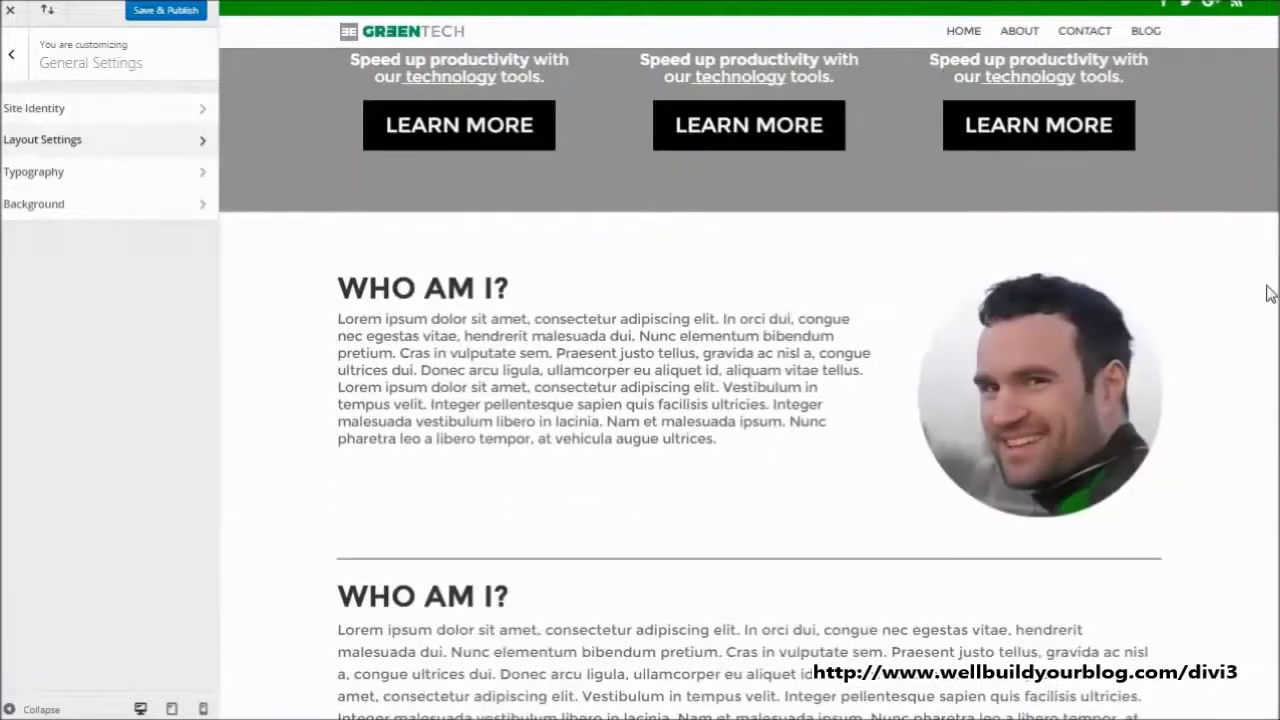
scroll(1258, 502, down, 5)
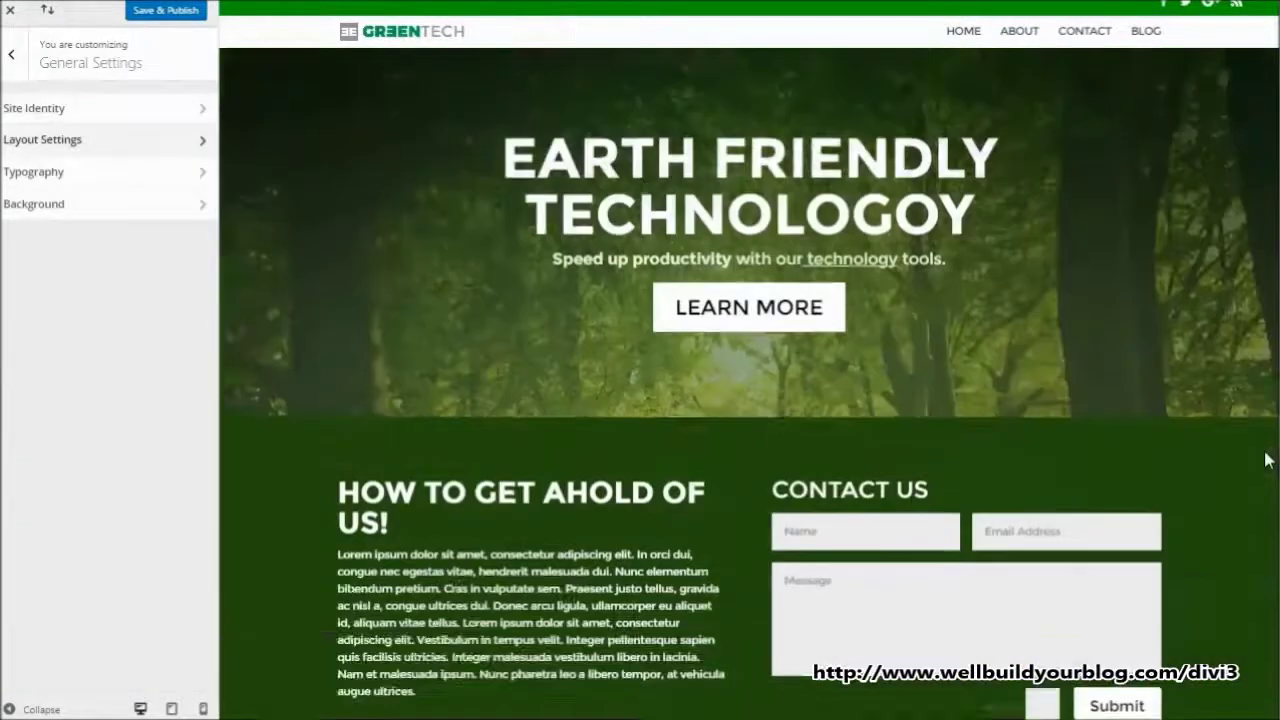
scroll(1268, 460, up, 10)
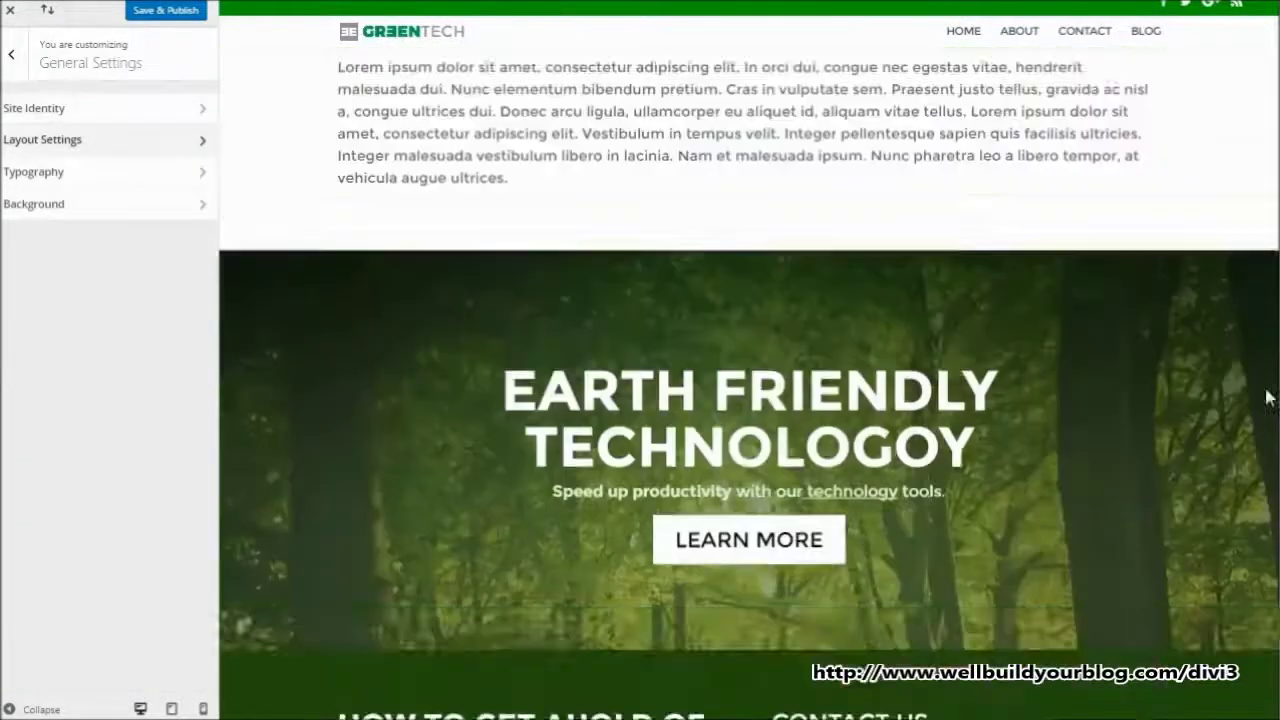
scroll(1277, 148, up, 3)
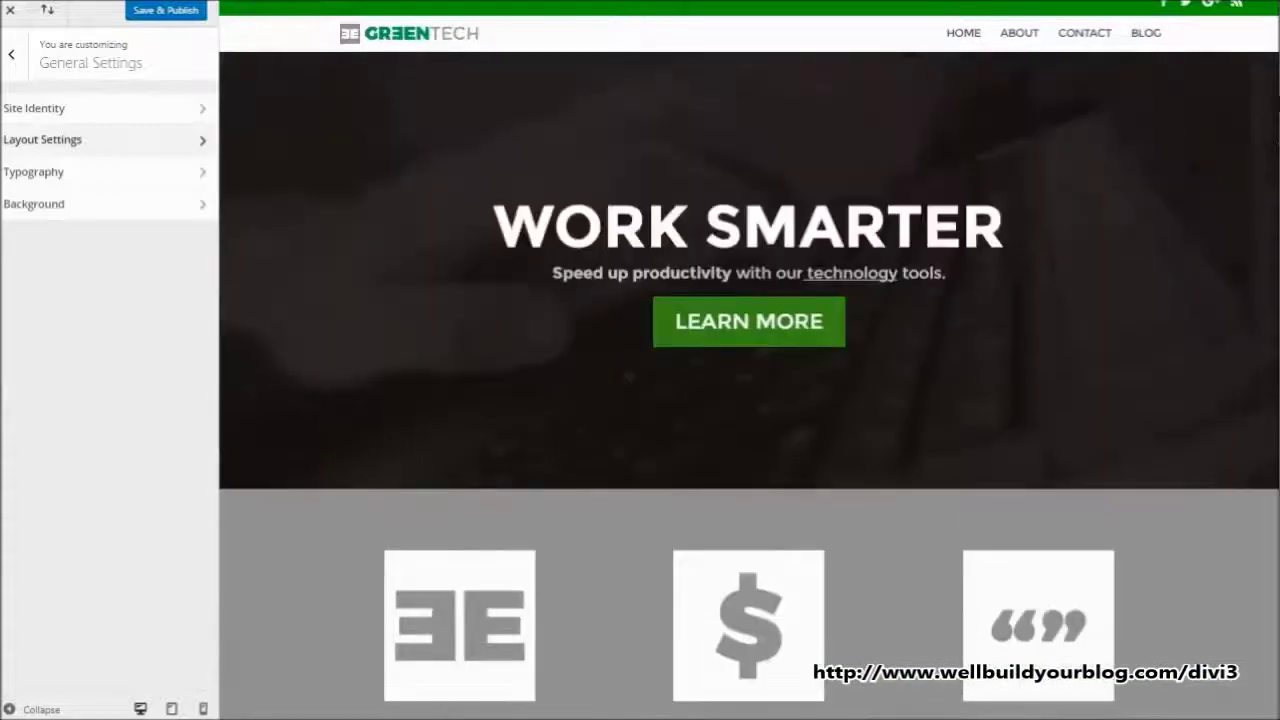